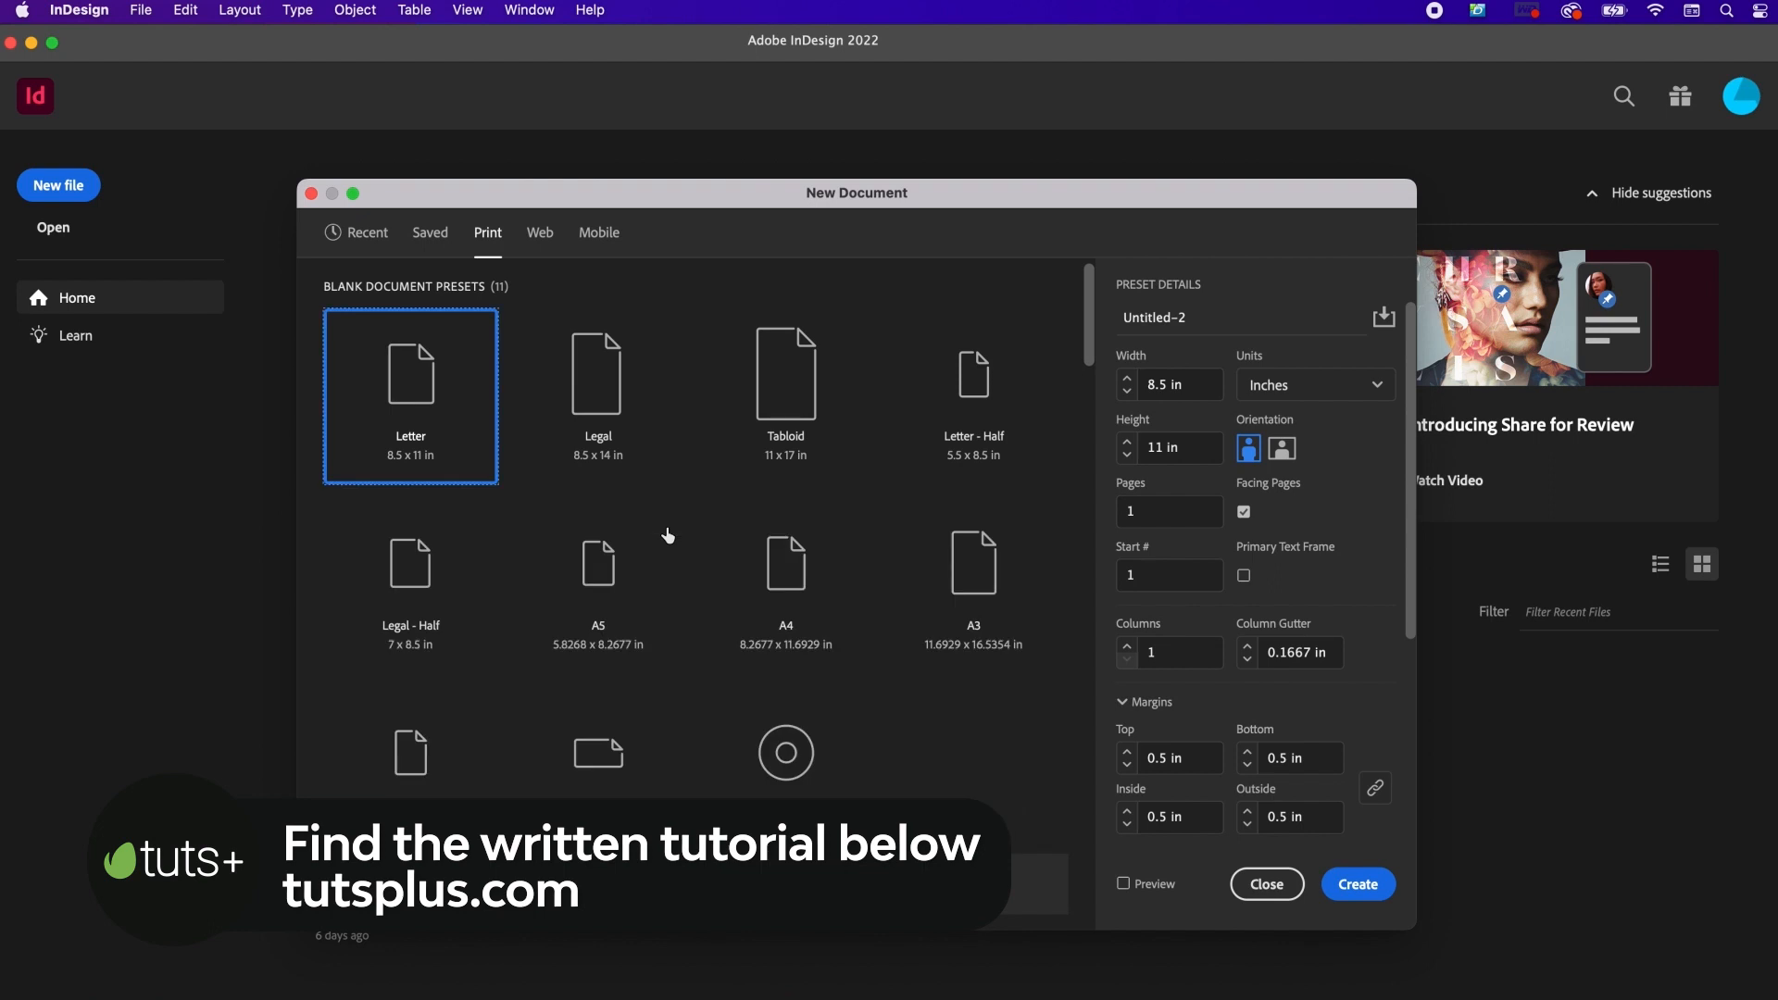
Step: Create a new A3 print document in landscape orientation with facing pages turned off
{"action": "left_click", "coordinate": [984, 617]}
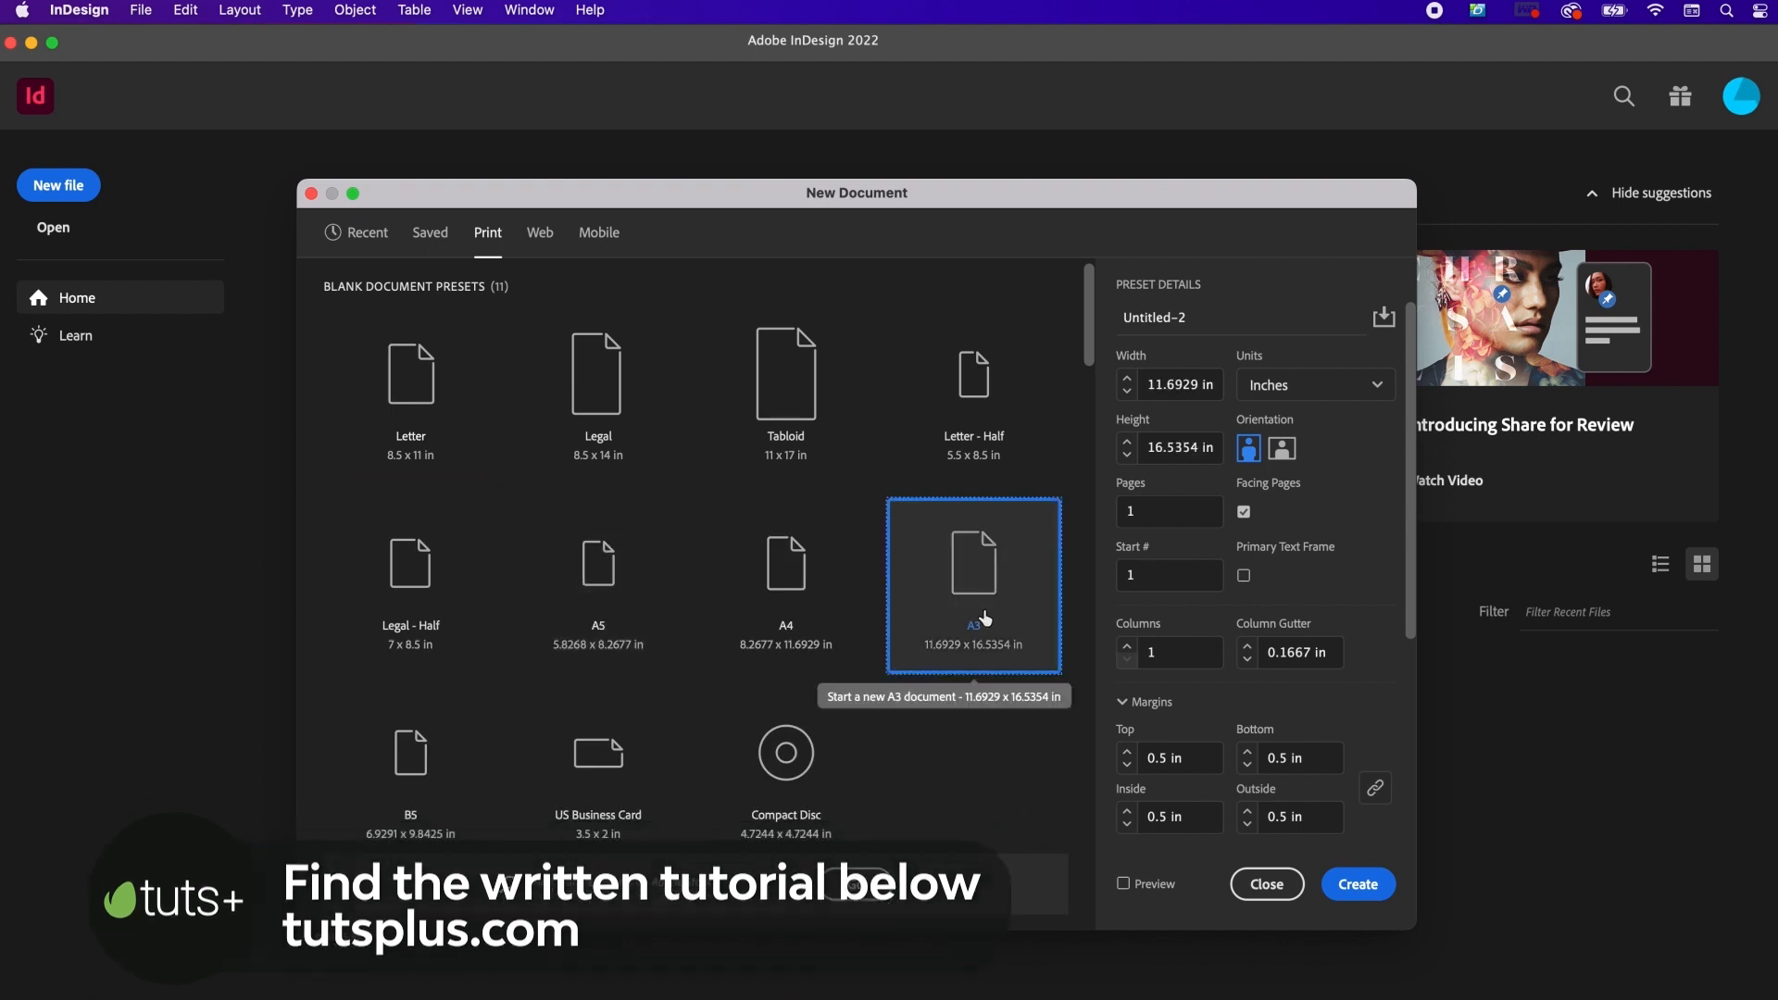
{"action": "left_click", "coordinate": [1283, 449]}
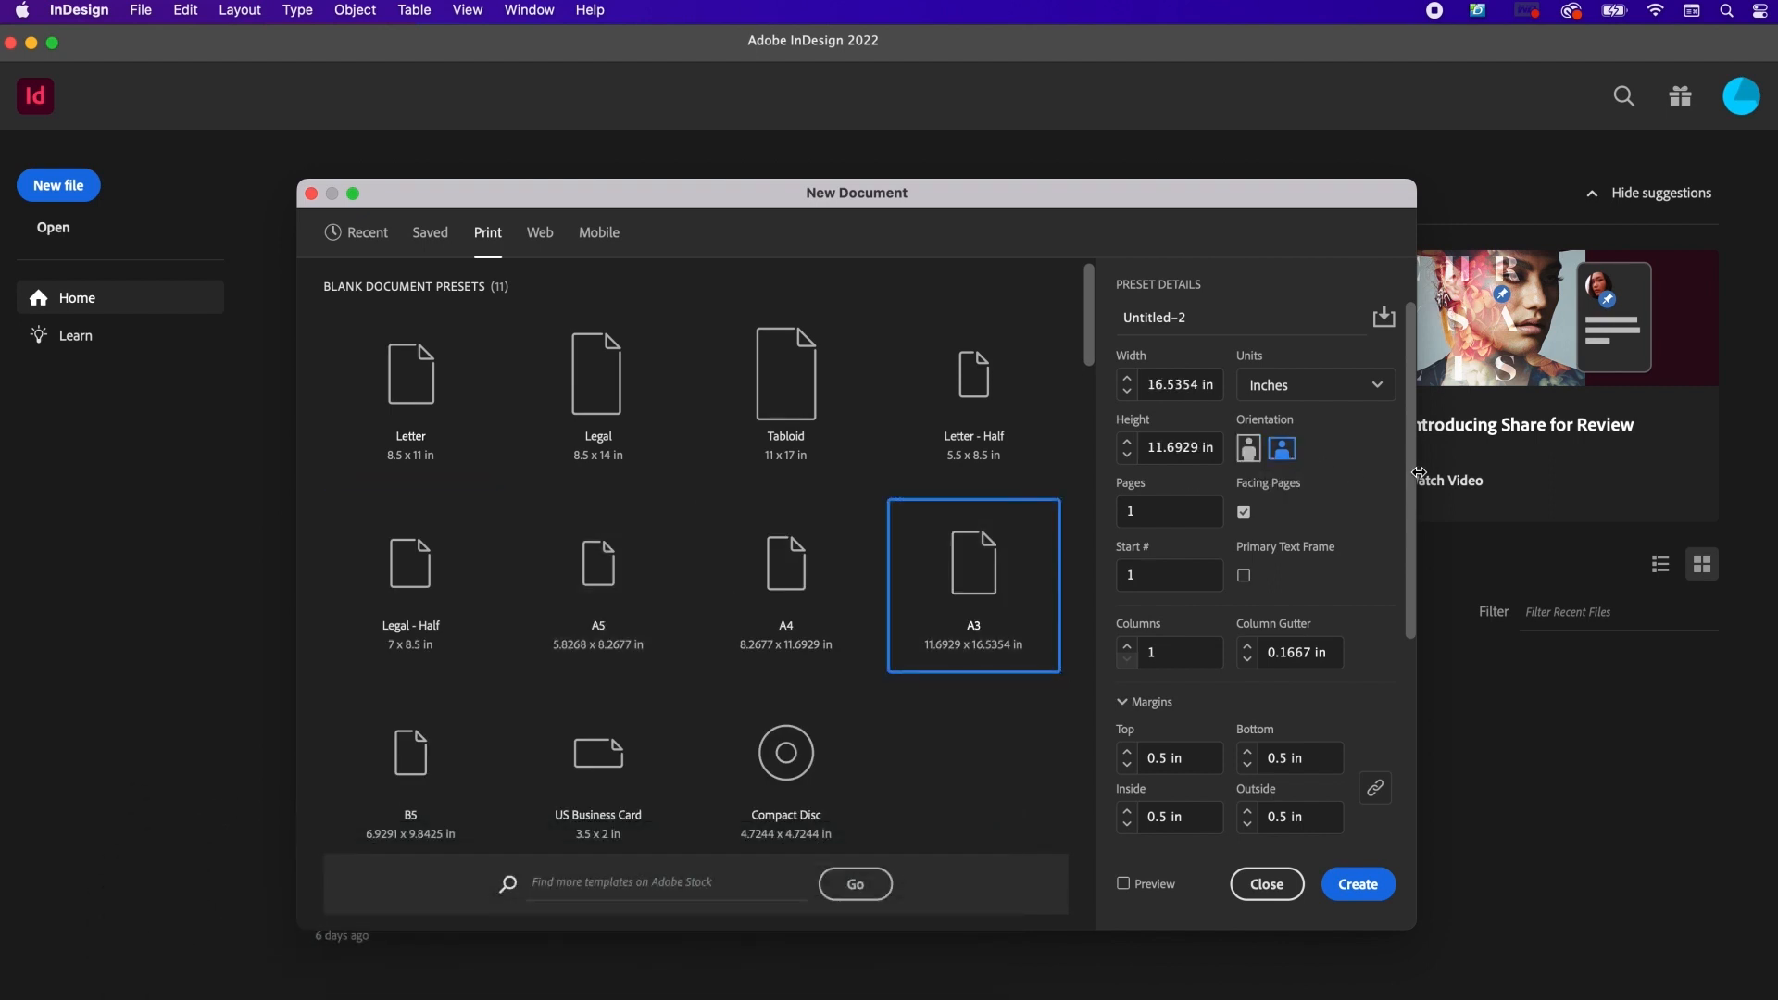
{"action": "left_click", "coordinate": [1244, 512]}
{"action": "scroll", "coordinate": [1358, 785], "scroll_direction": "down", "scroll_amount": 10}
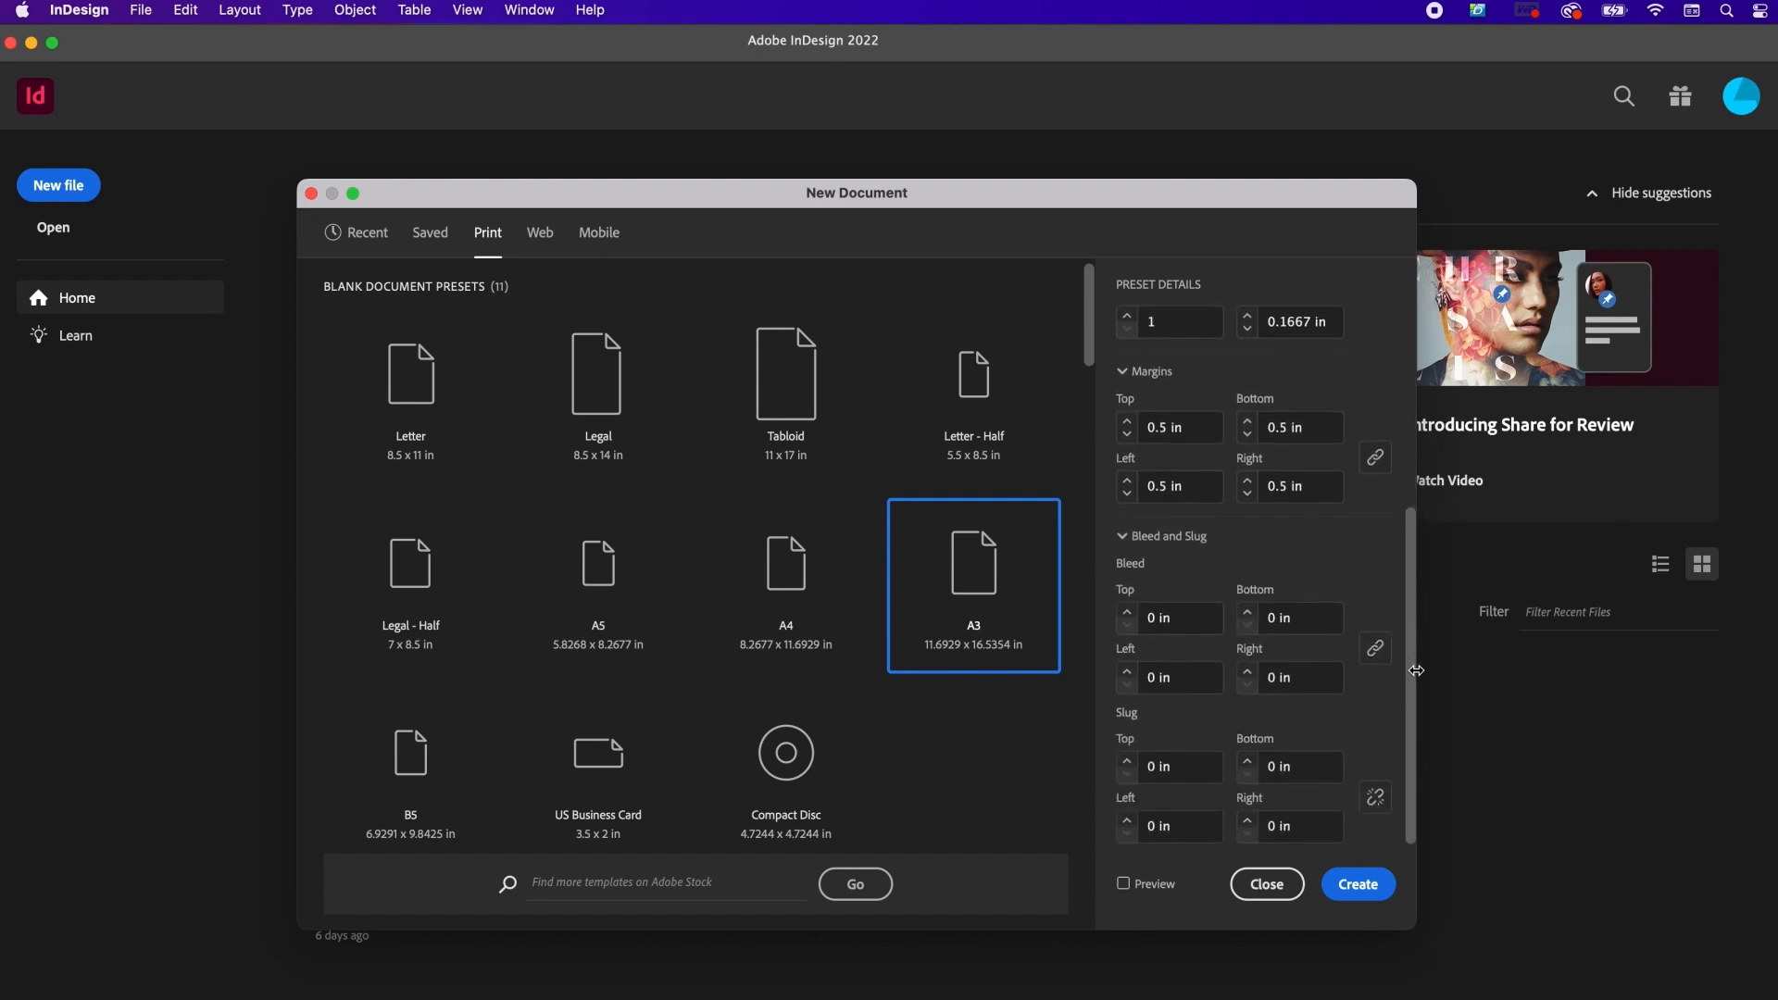
{"action": "left_click", "coordinate": [1353, 889]}
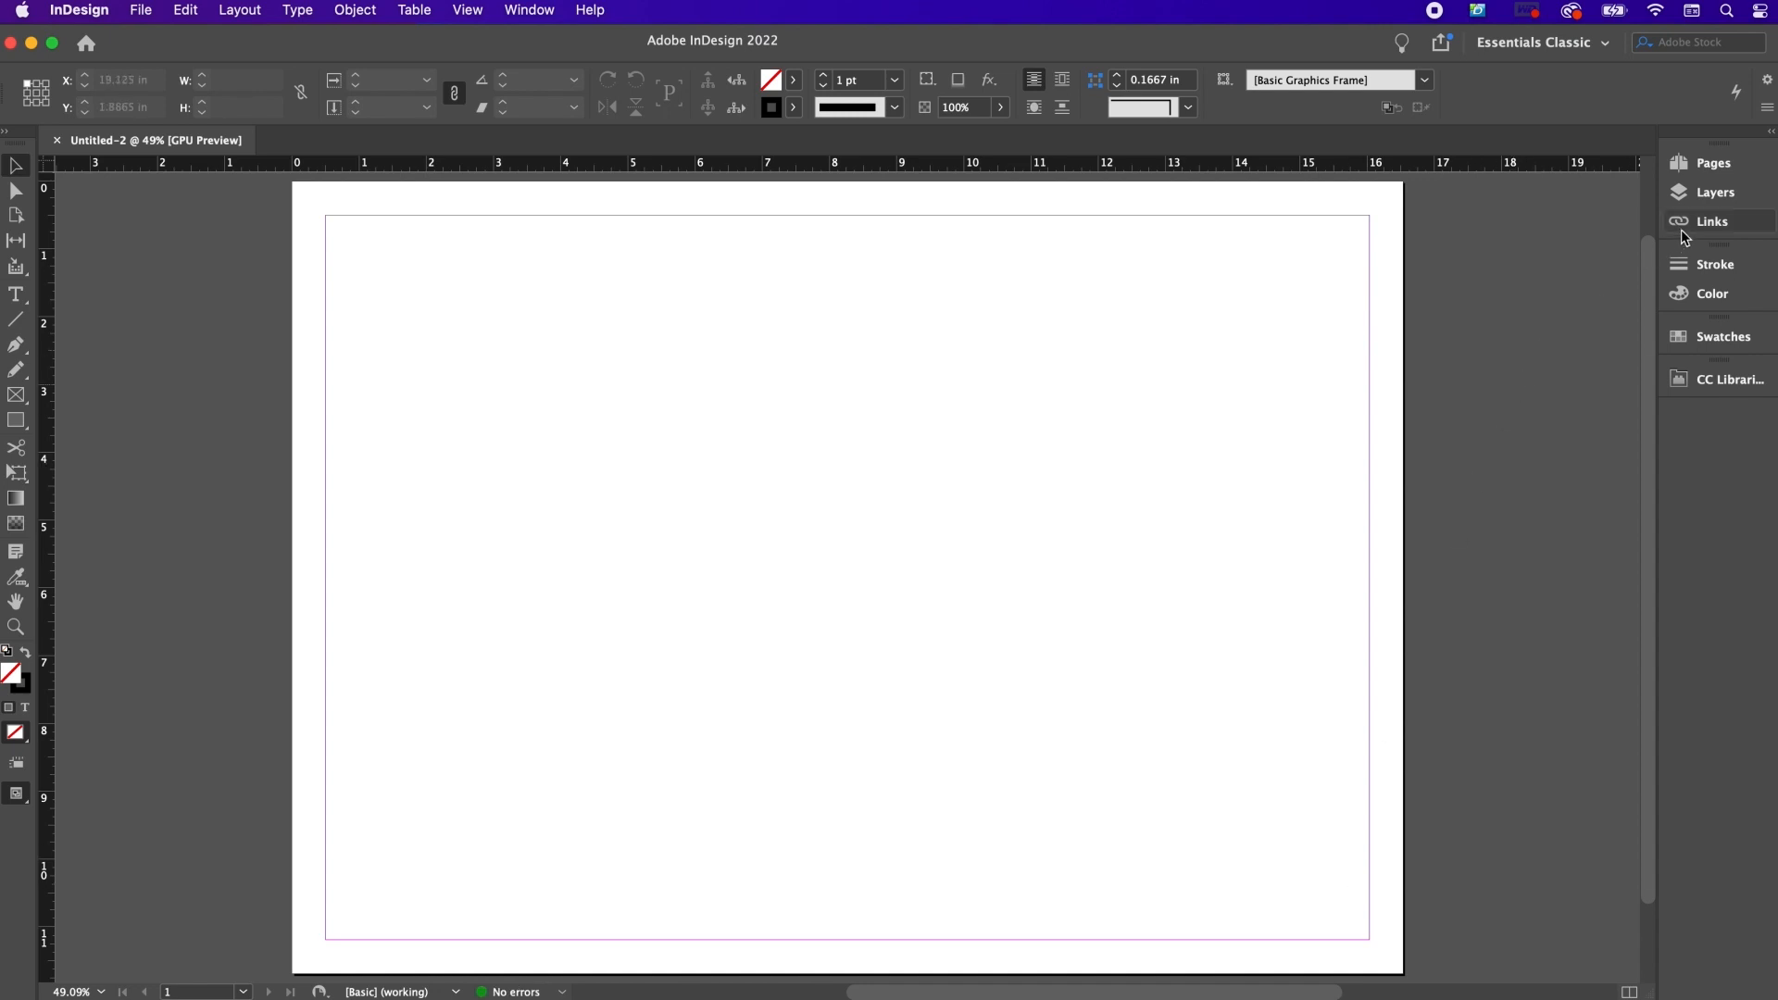
Step: Rename the document's existing layer as Background
{"action": "left_click", "coordinate": [1700, 195]}
{"action": "double_click", "coordinate": [1509, 188]}
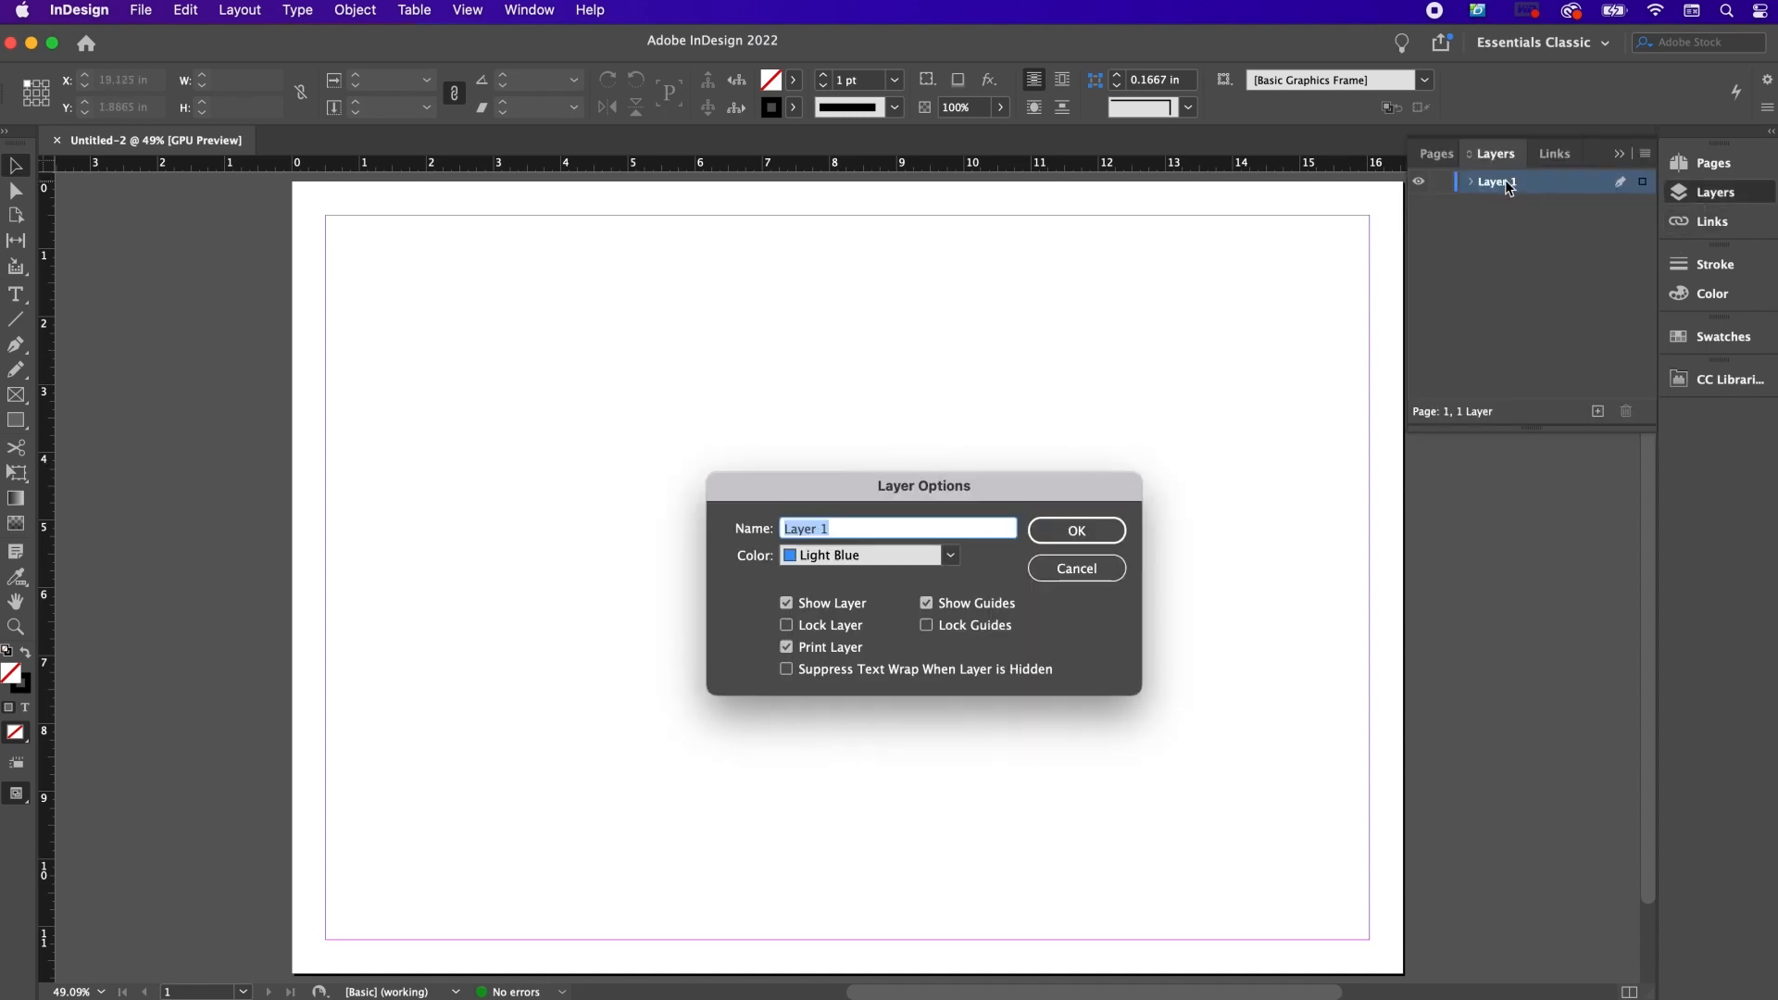
{"action": "type", "text": "Background"}
{"action": "key", "text": "Return"}
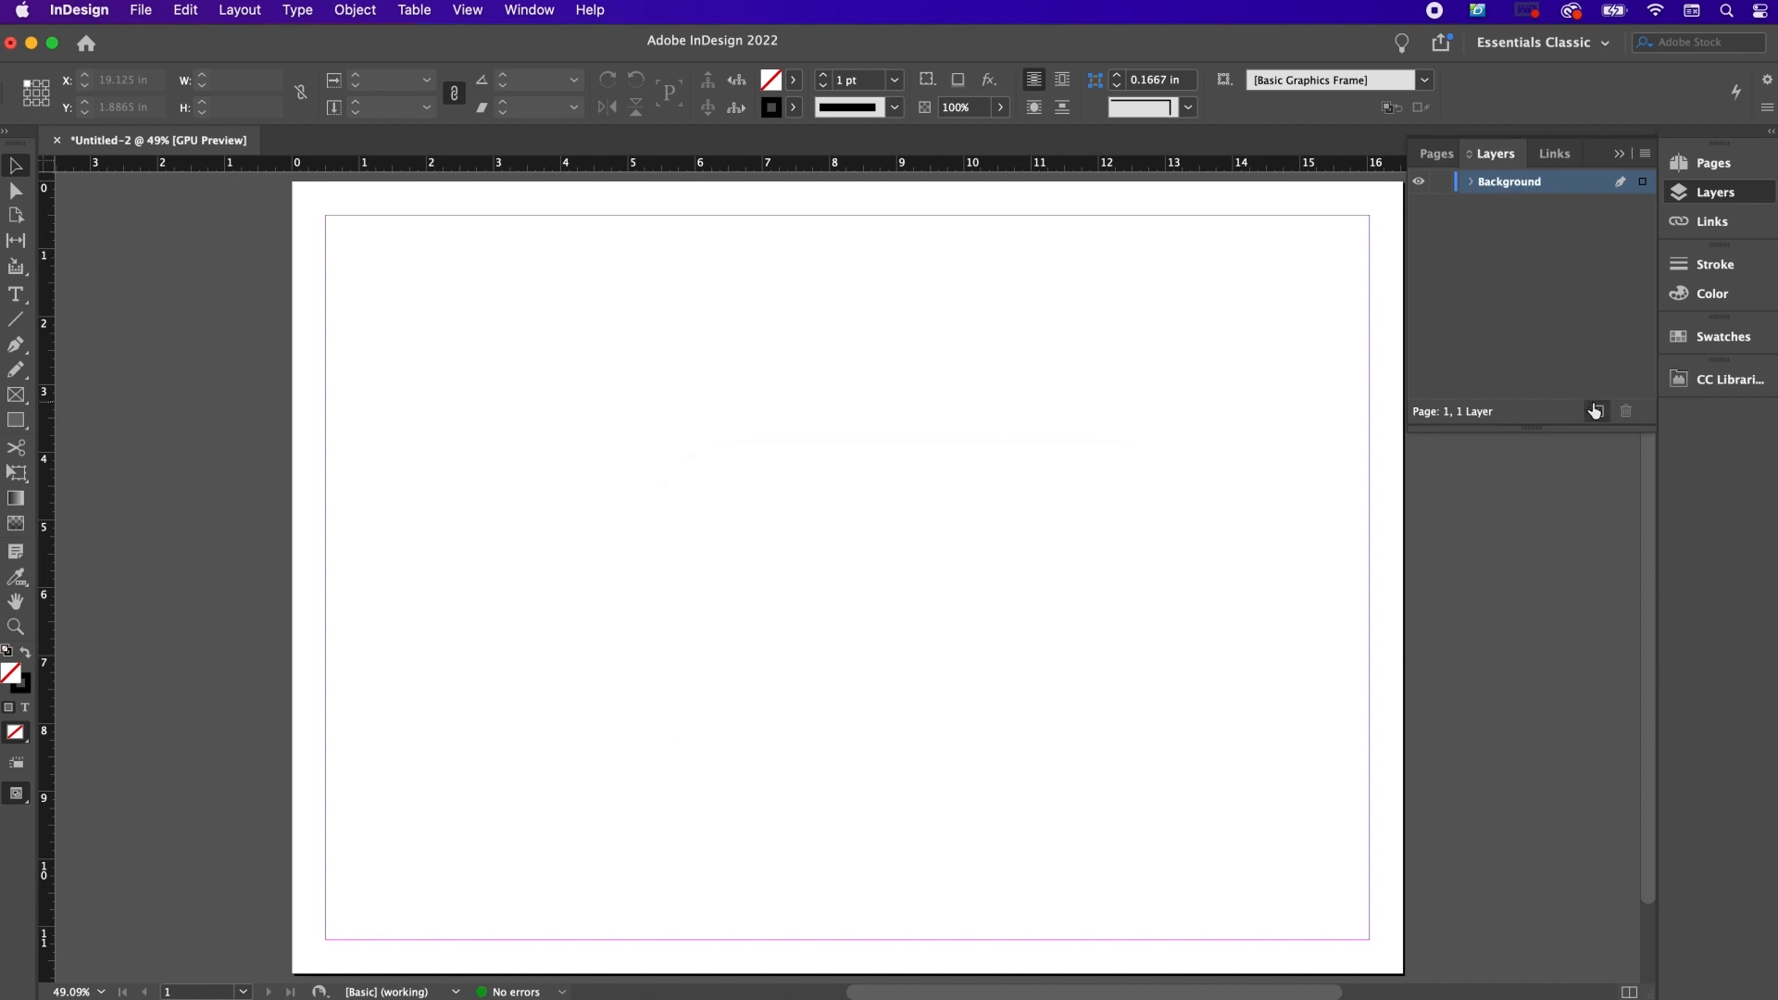
Step: Add a new layer above Background and name it Smudge
{"action": "left_click", "coordinate": [1596, 411]}
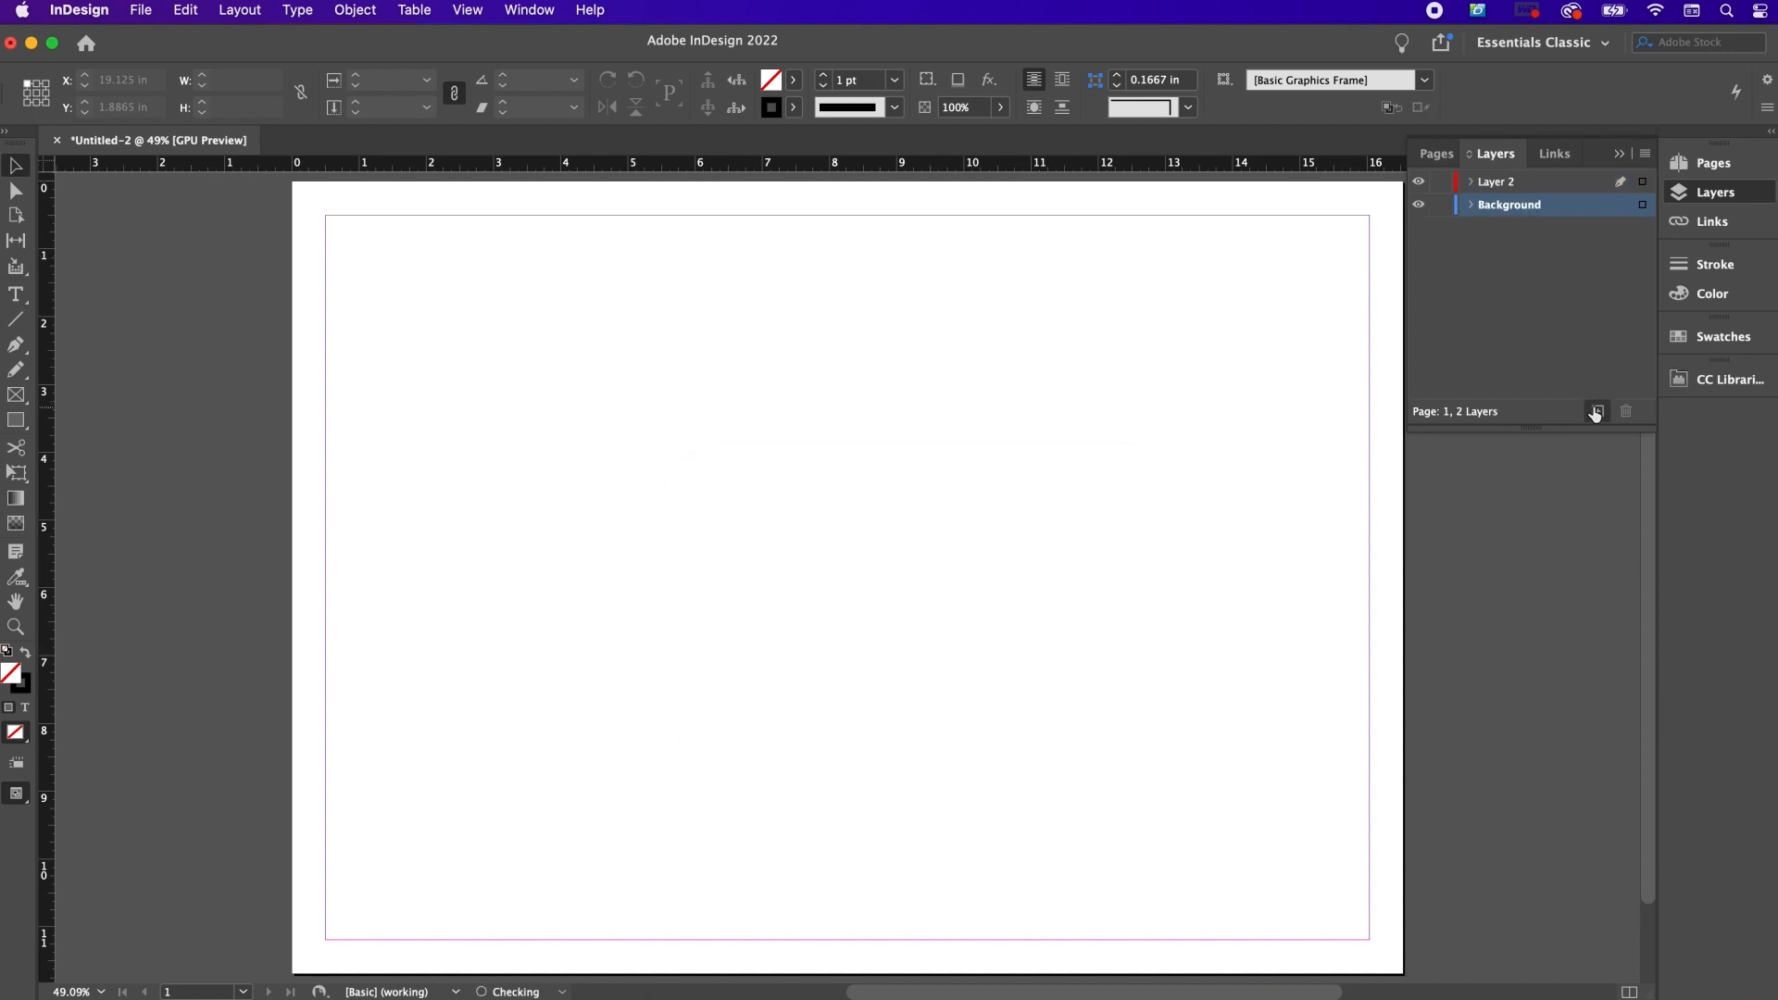
{"action": "double_click", "coordinate": [1501, 184]}
{"action": "type", "text": "Smudge"}
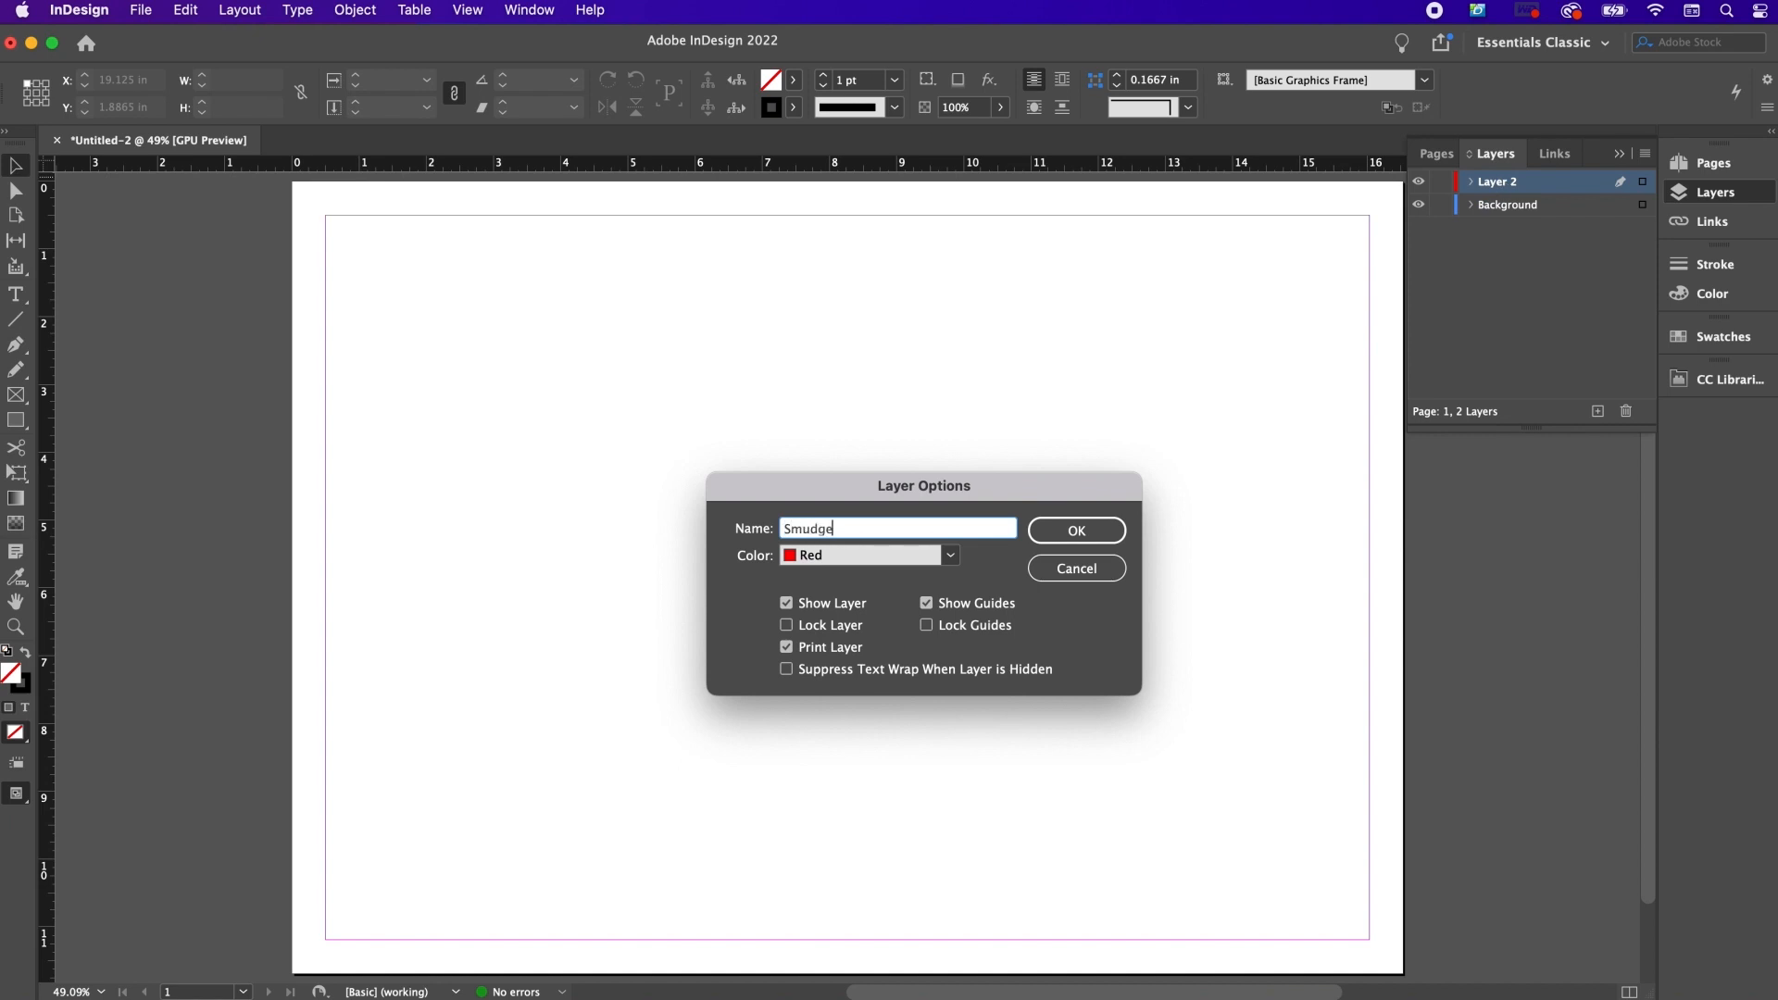
{"action": "key", "text": "Return"}
Step: Add a new layer above Smudge and name it Type
{"action": "left_click", "coordinate": [1598, 412]}
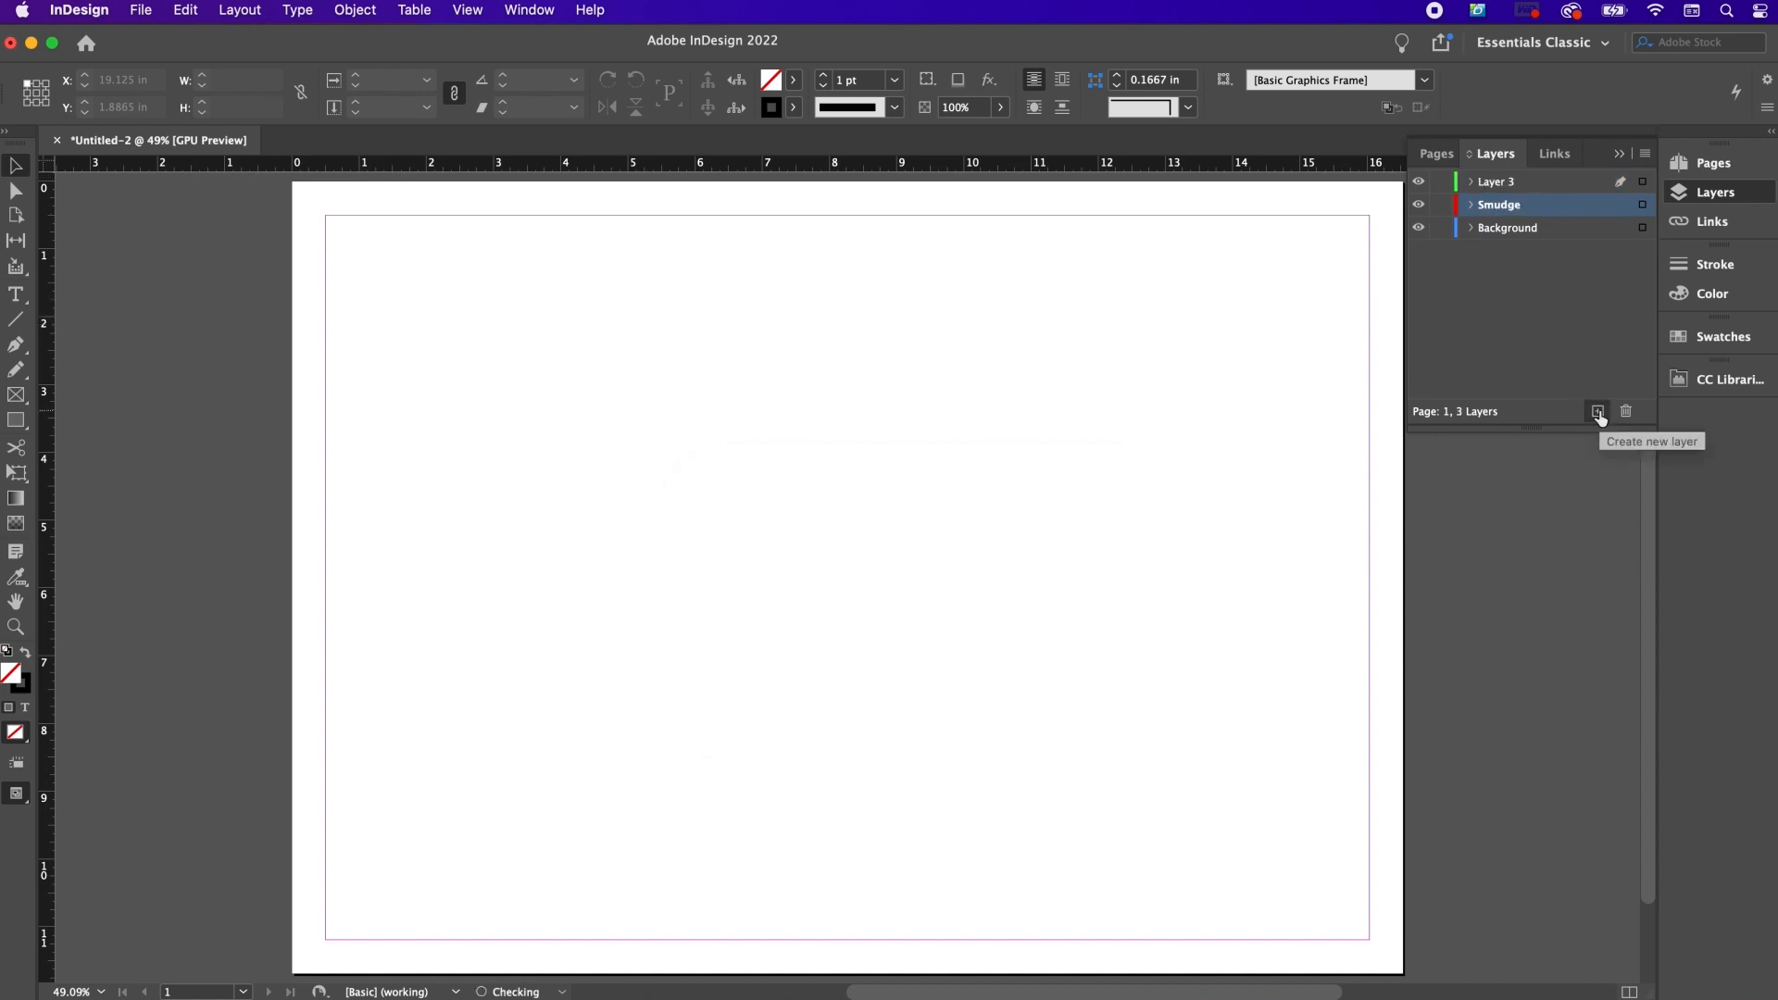
{"action": "double_click", "coordinate": [1502, 184]}
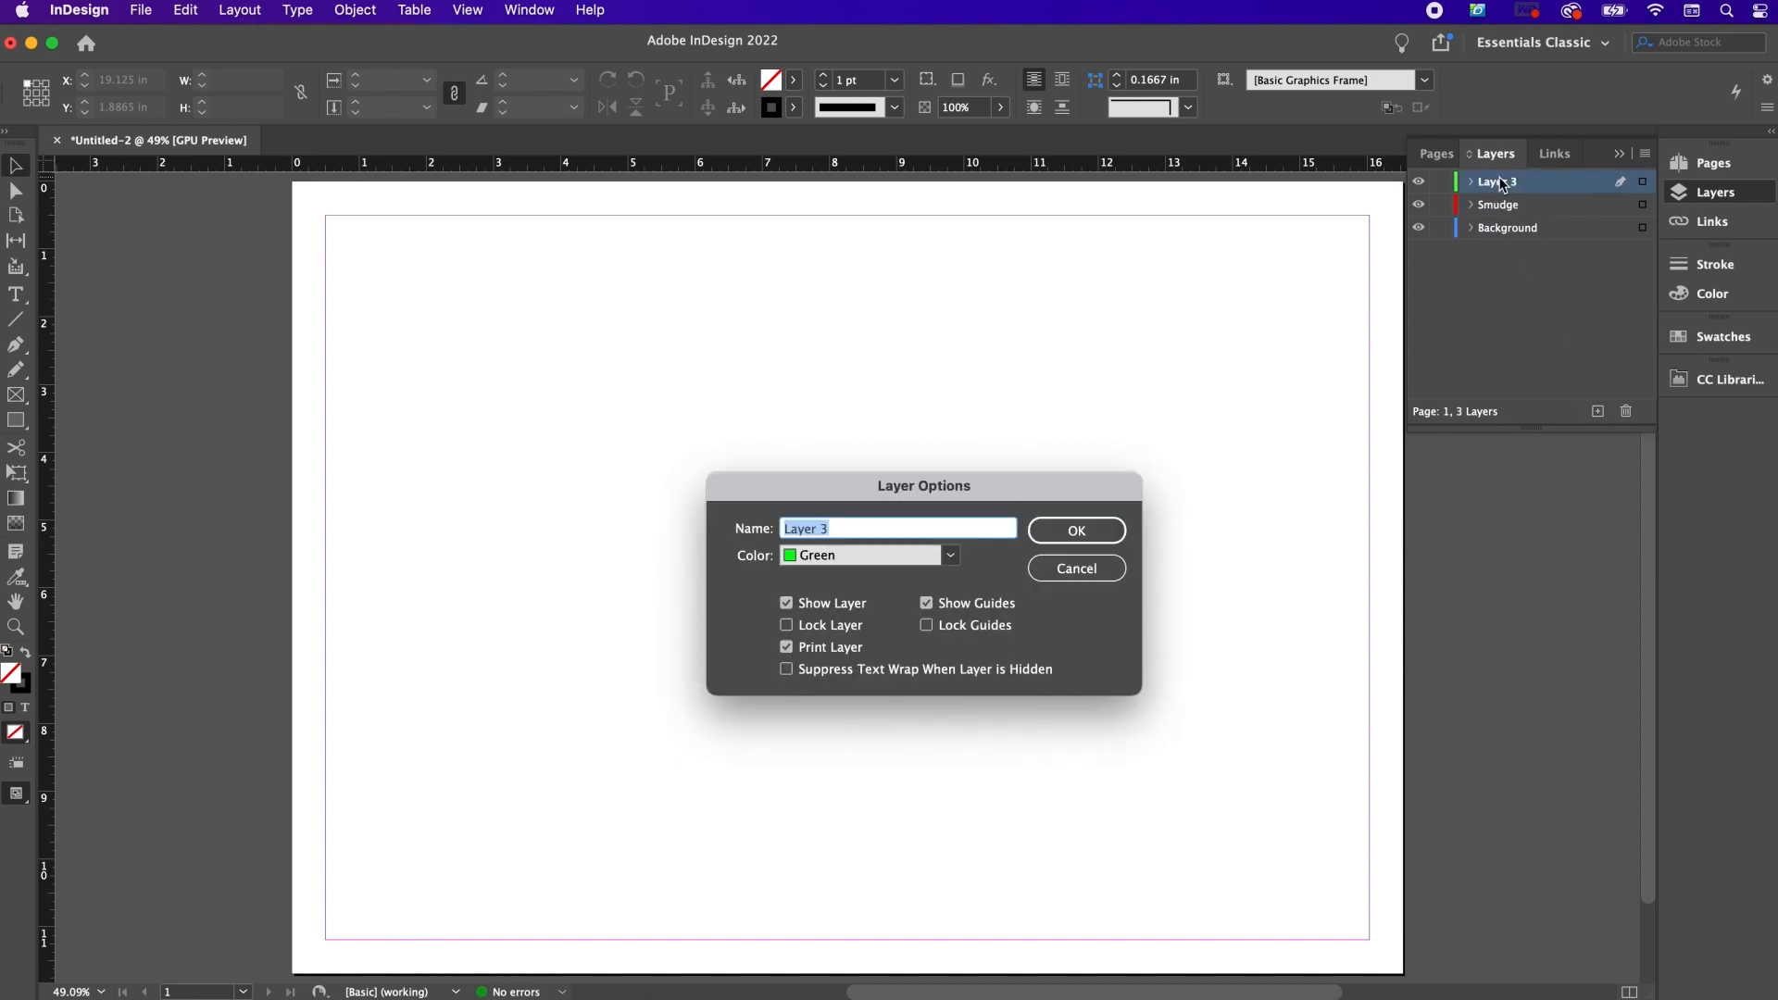
{"action": "type", "text": "Type"}
{"action": "key", "text": "Return"}
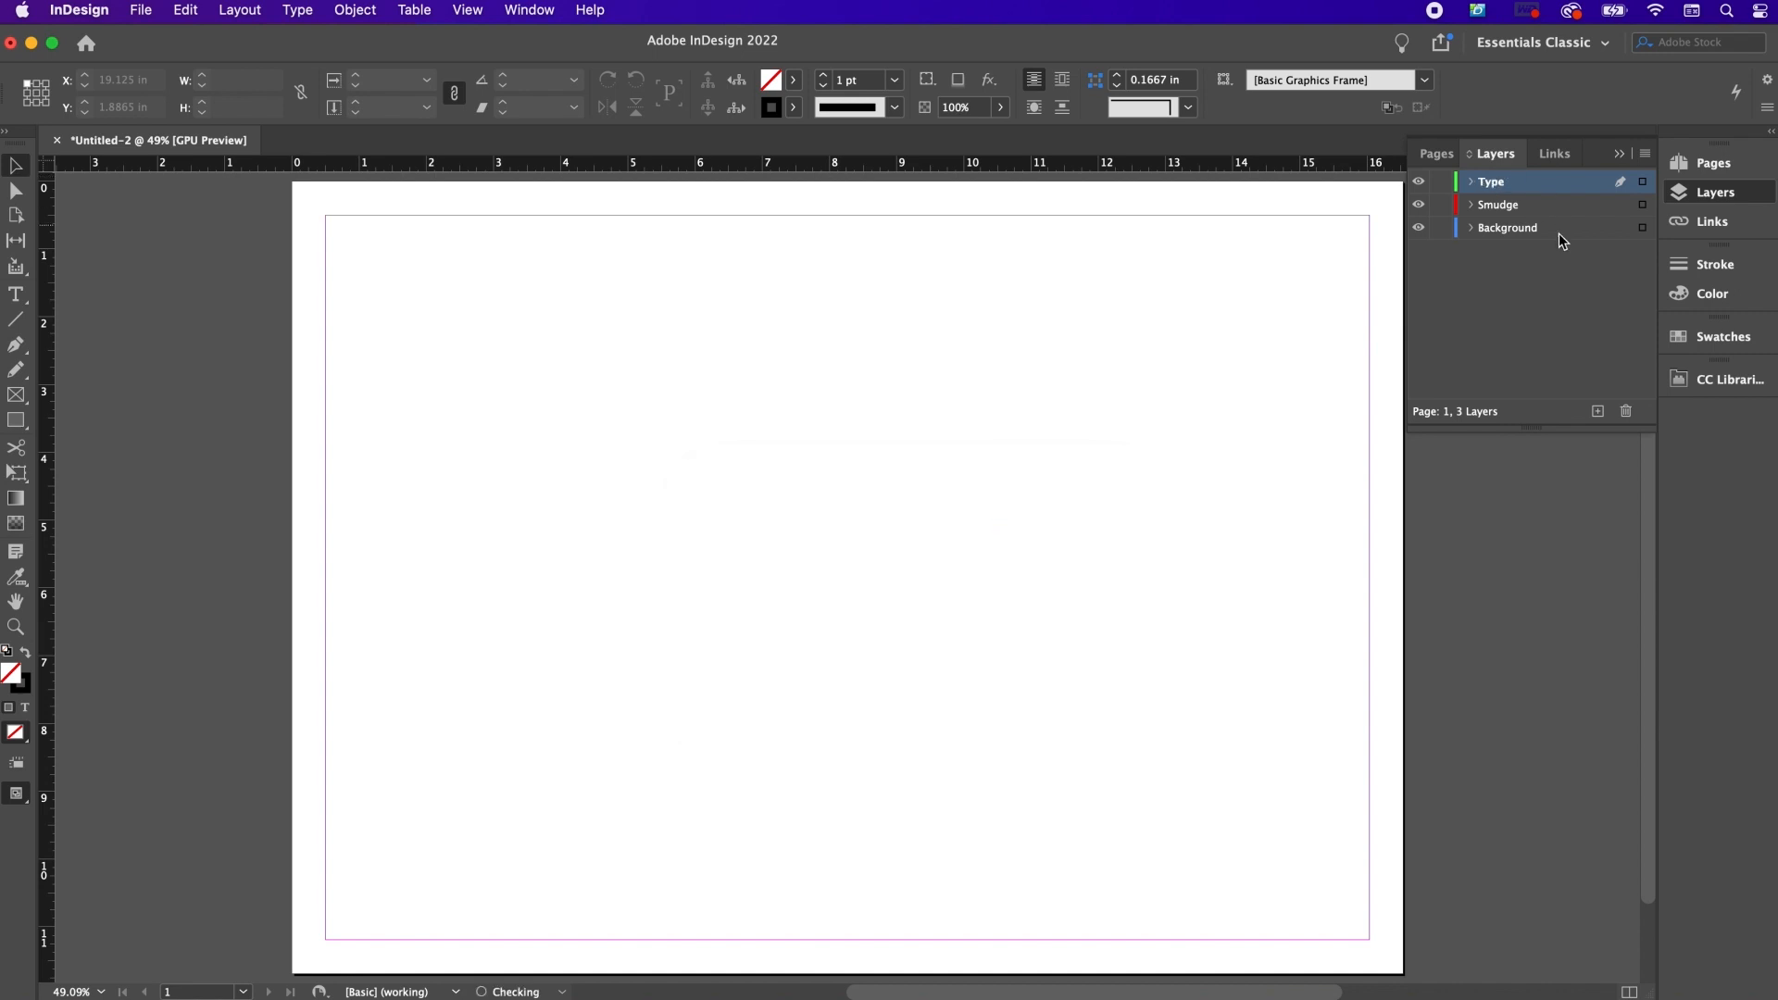
Step: Add a top layer named Highlight, and lock the Highlight, Type and Smudge layers
{"action": "left_click", "coordinate": [1597, 411]}
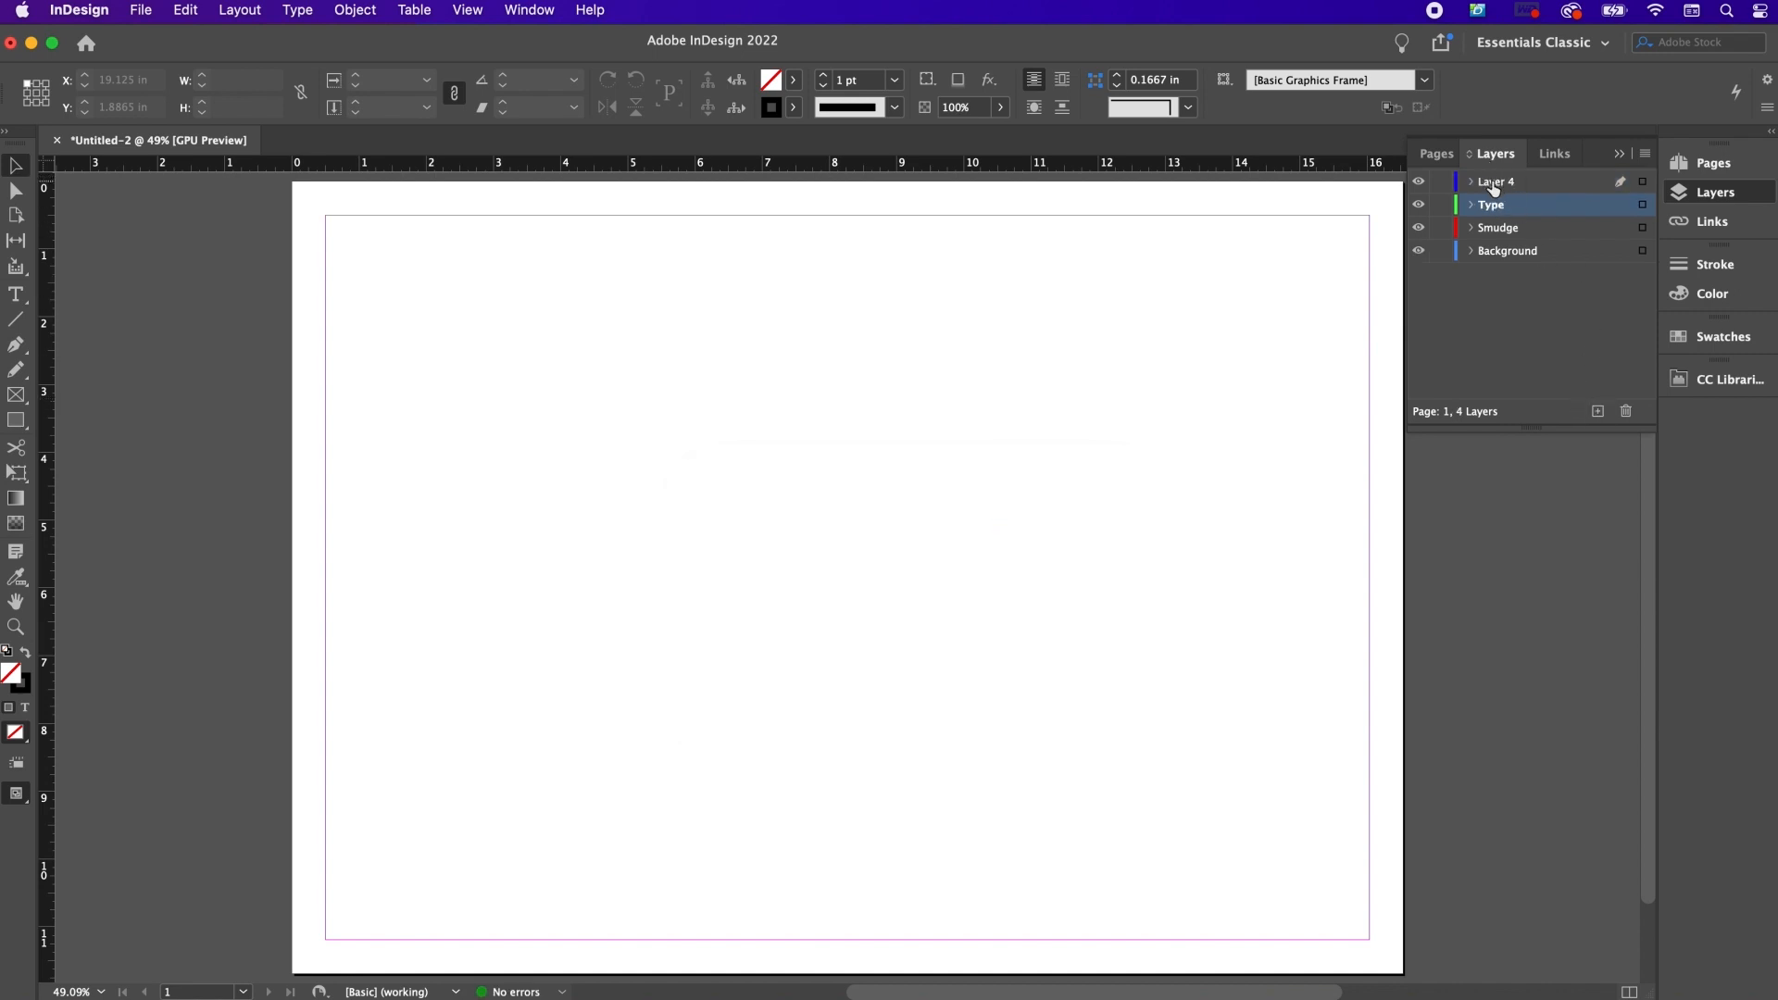
{"action": "double_click", "coordinate": [1493, 184]}
{"action": "type", "text": "Highlight"}
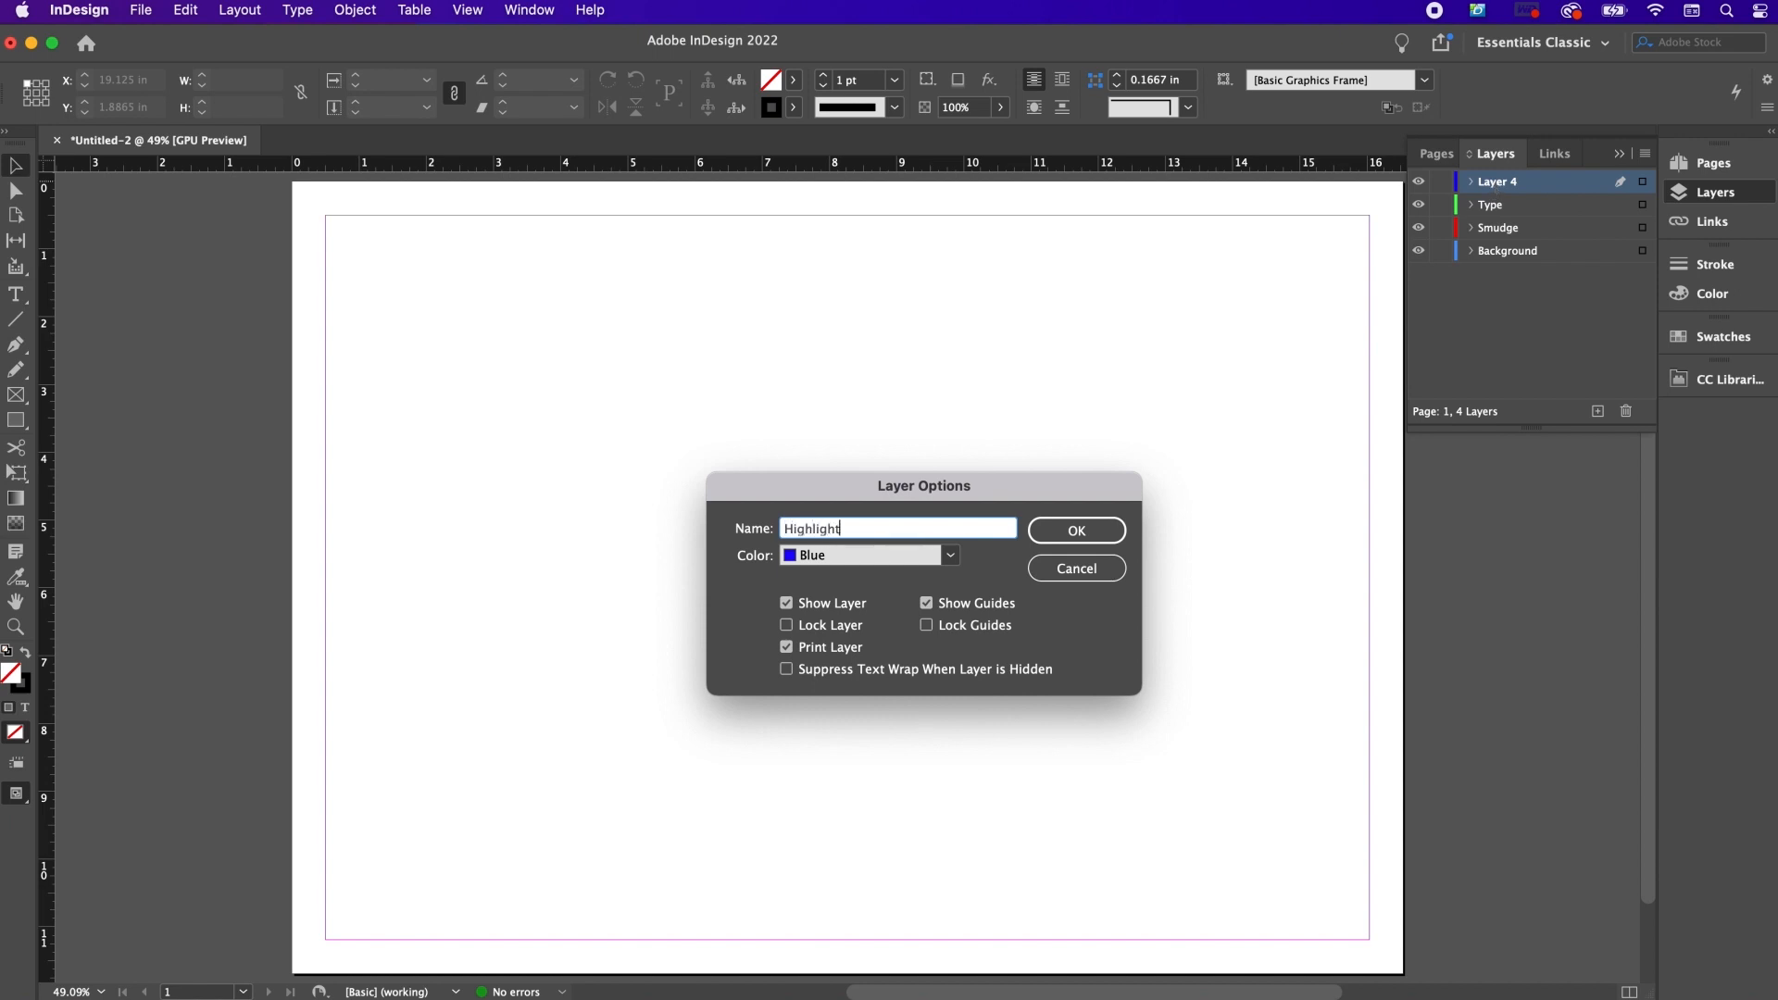
{"action": "key", "text": "Return"}
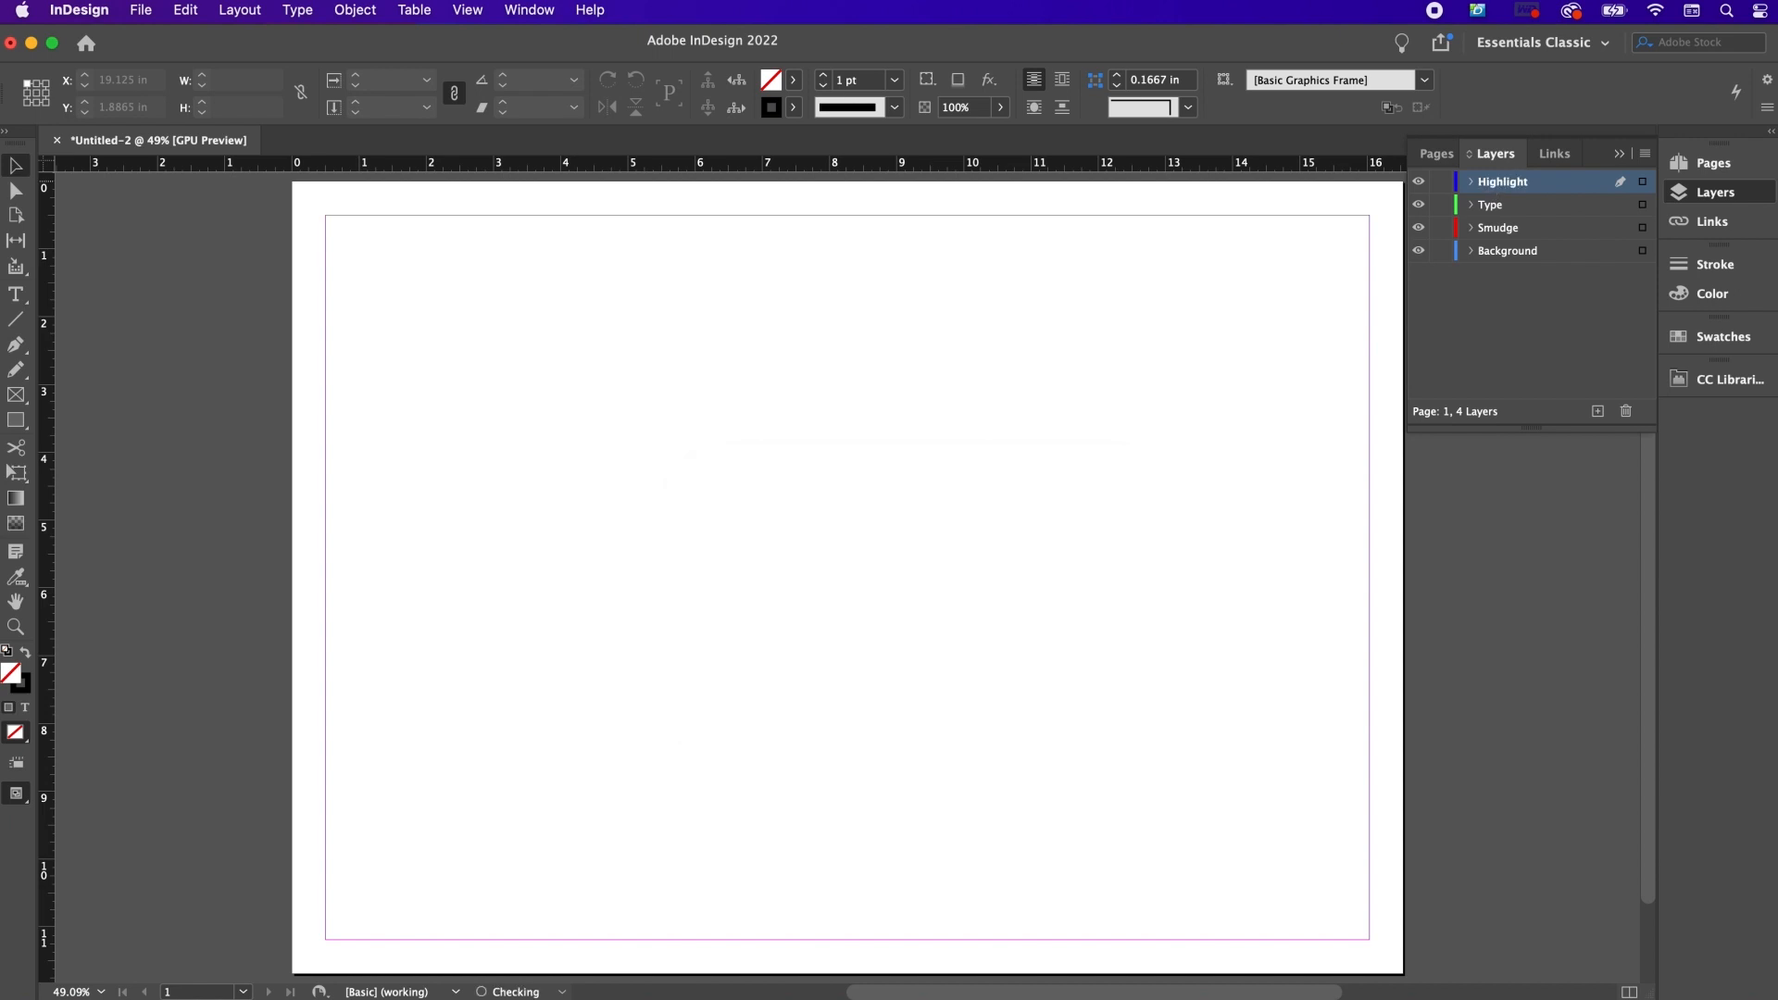
{"action": "left_click", "coordinate": [1441, 181]}
{"action": "left_click", "coordinate": [1441, 228]}
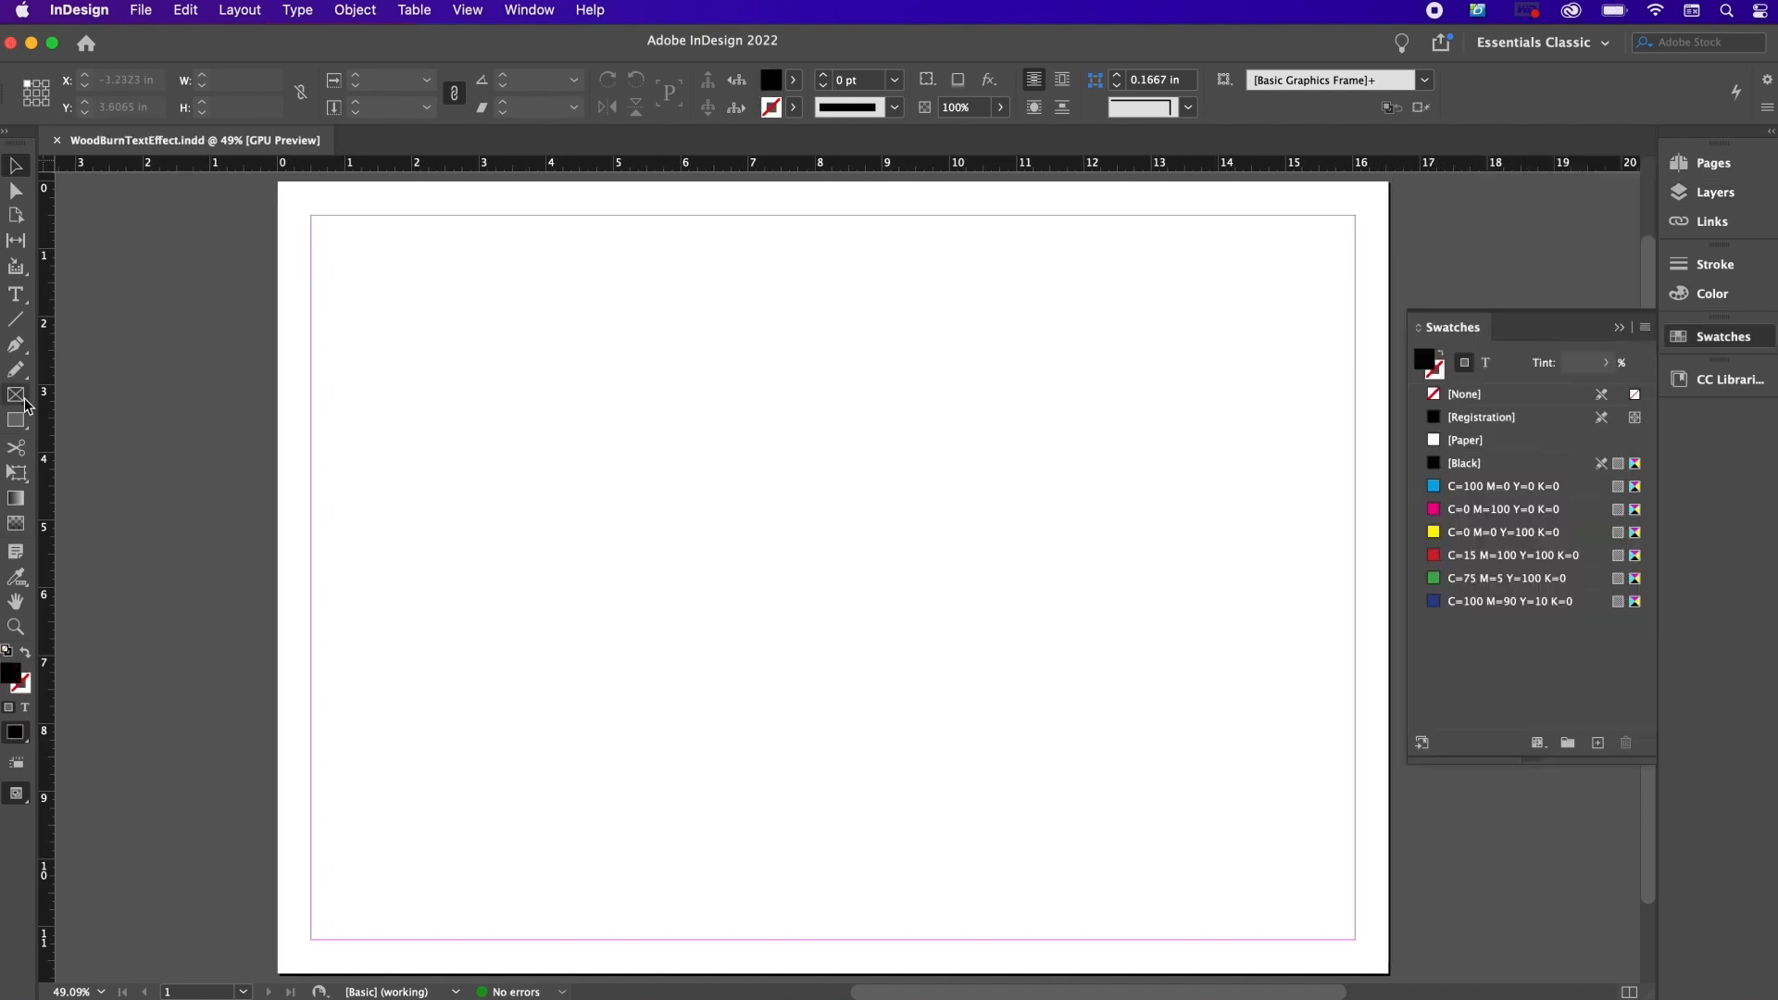
Step: Draw a rectangular placeholder frame covering the whole page, 16.5354 by 11.6929 in, on the Background layer
{"action": "left_click", "coordinate": [16, 395]}
{"action": "left_click_drag", "start_coordinate": [279, 189], "coordinate": [1391, 977]}
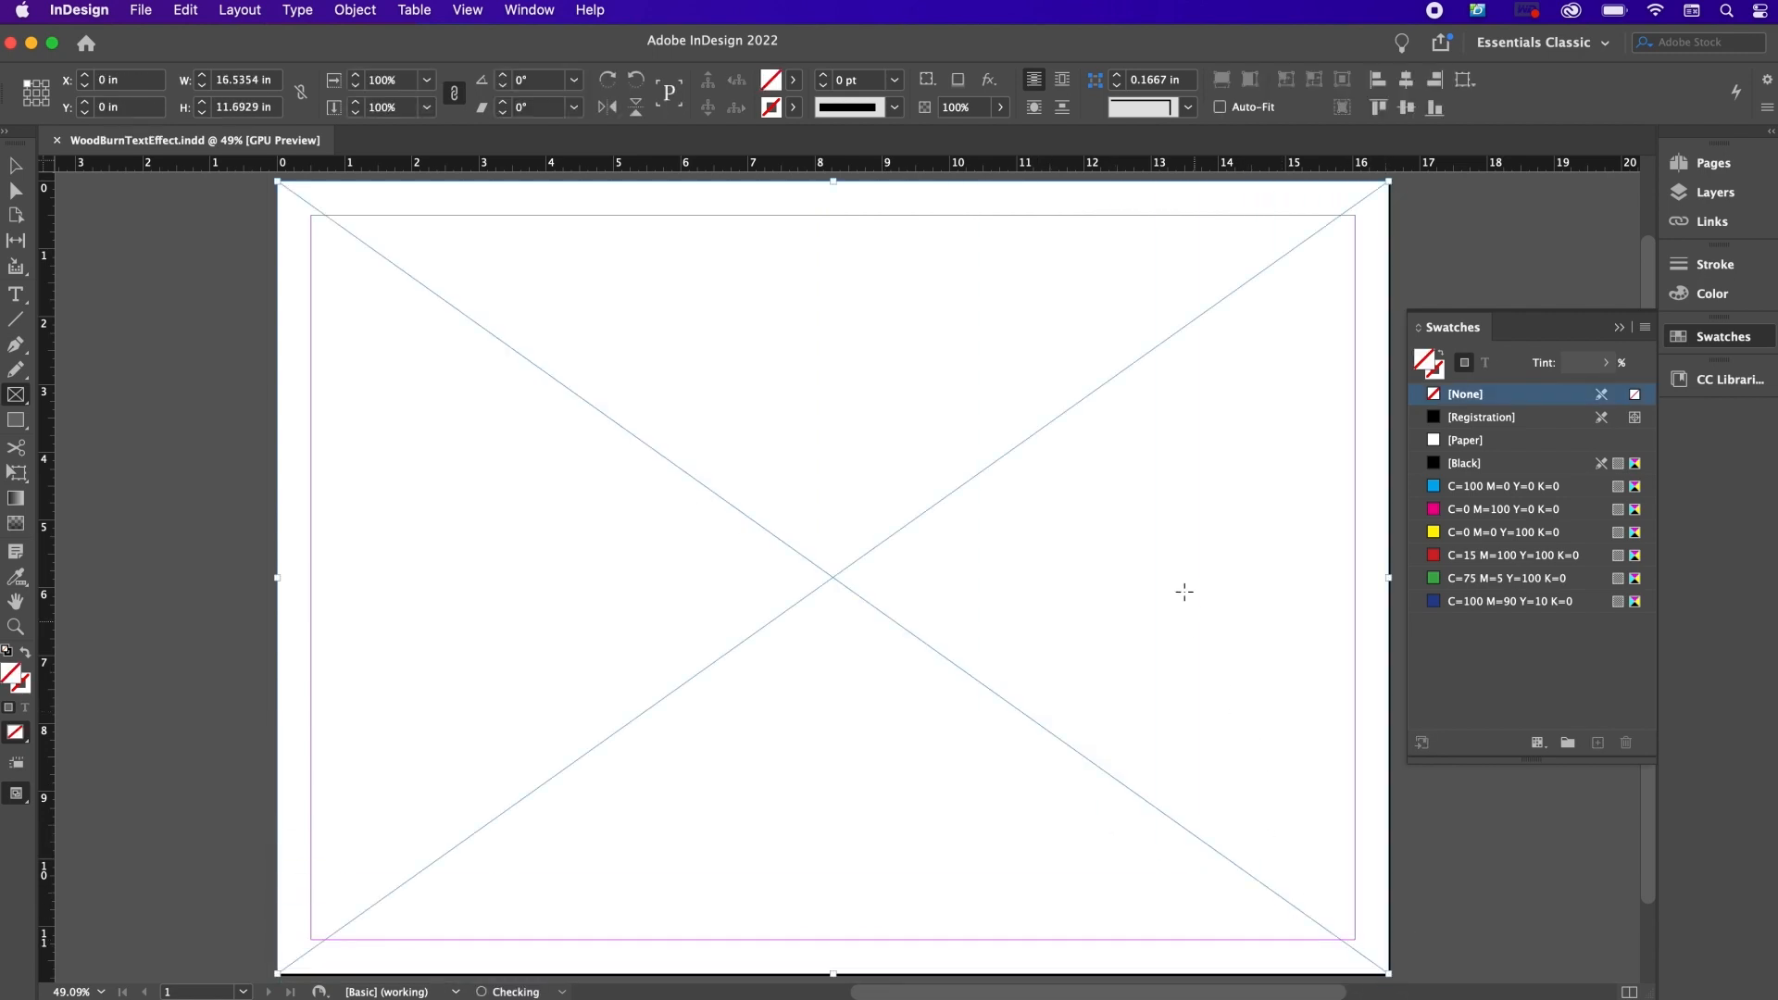
{"action": "key", "text": "v"}
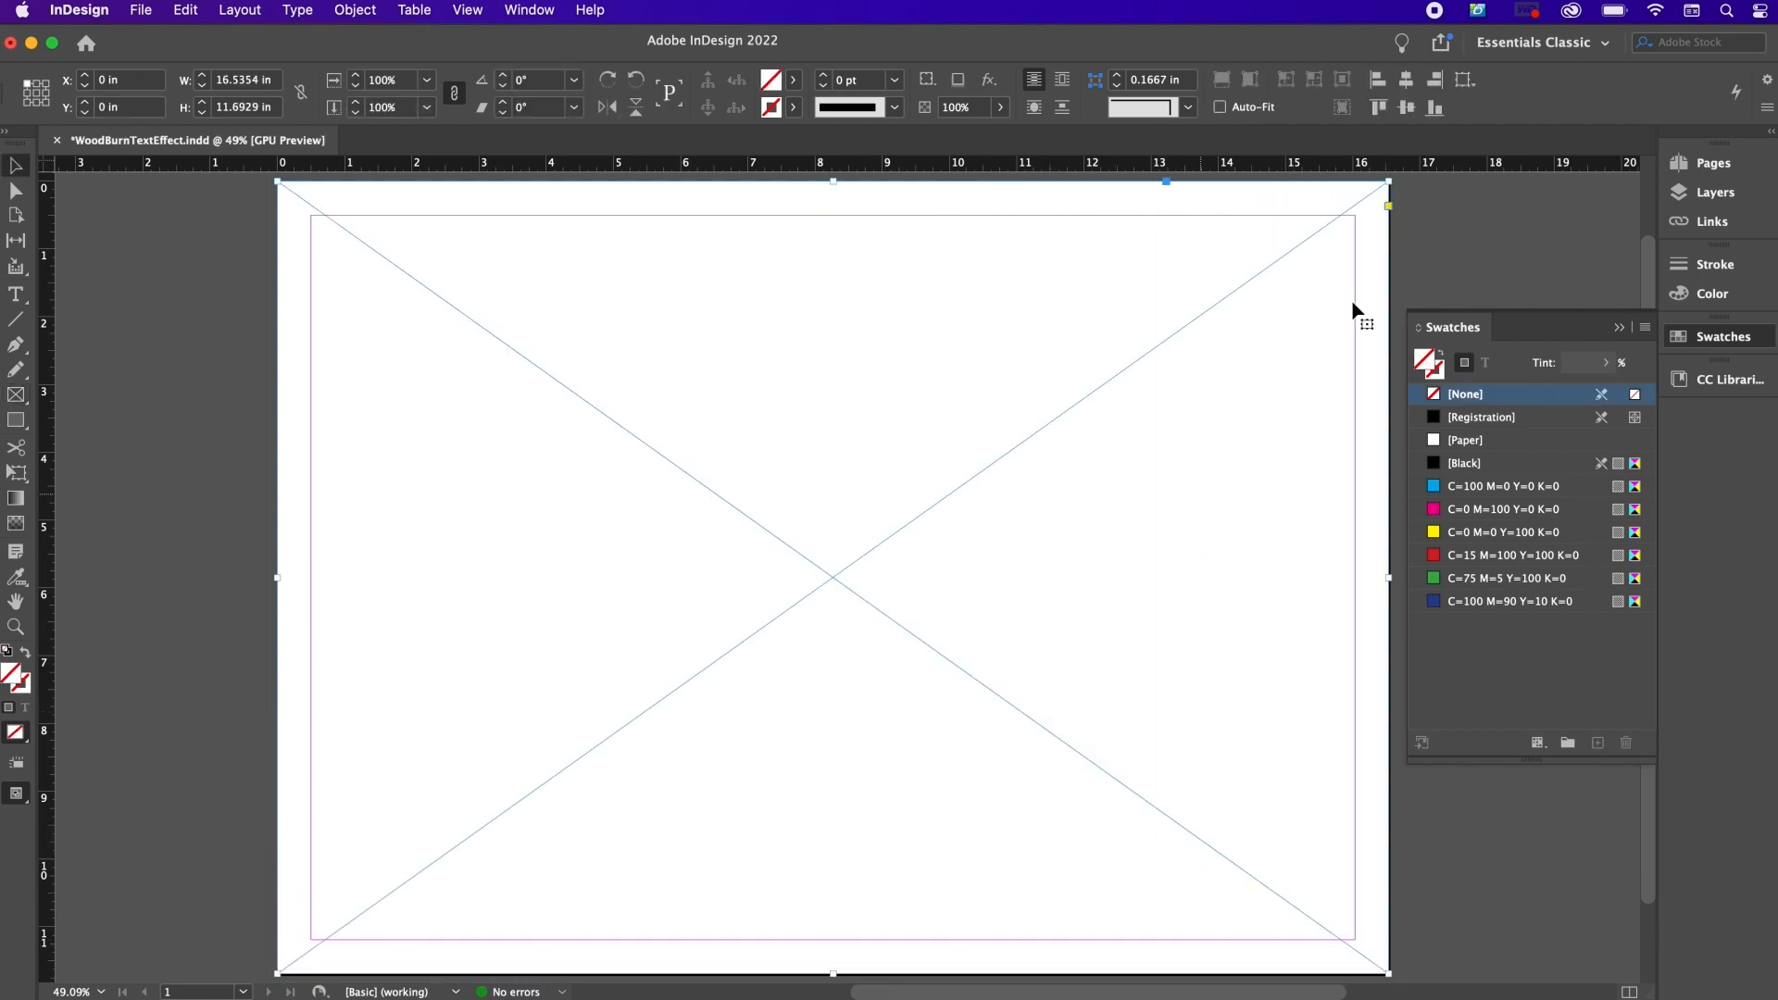
{"action": "left_click", "coordinate": [1702, 195]}
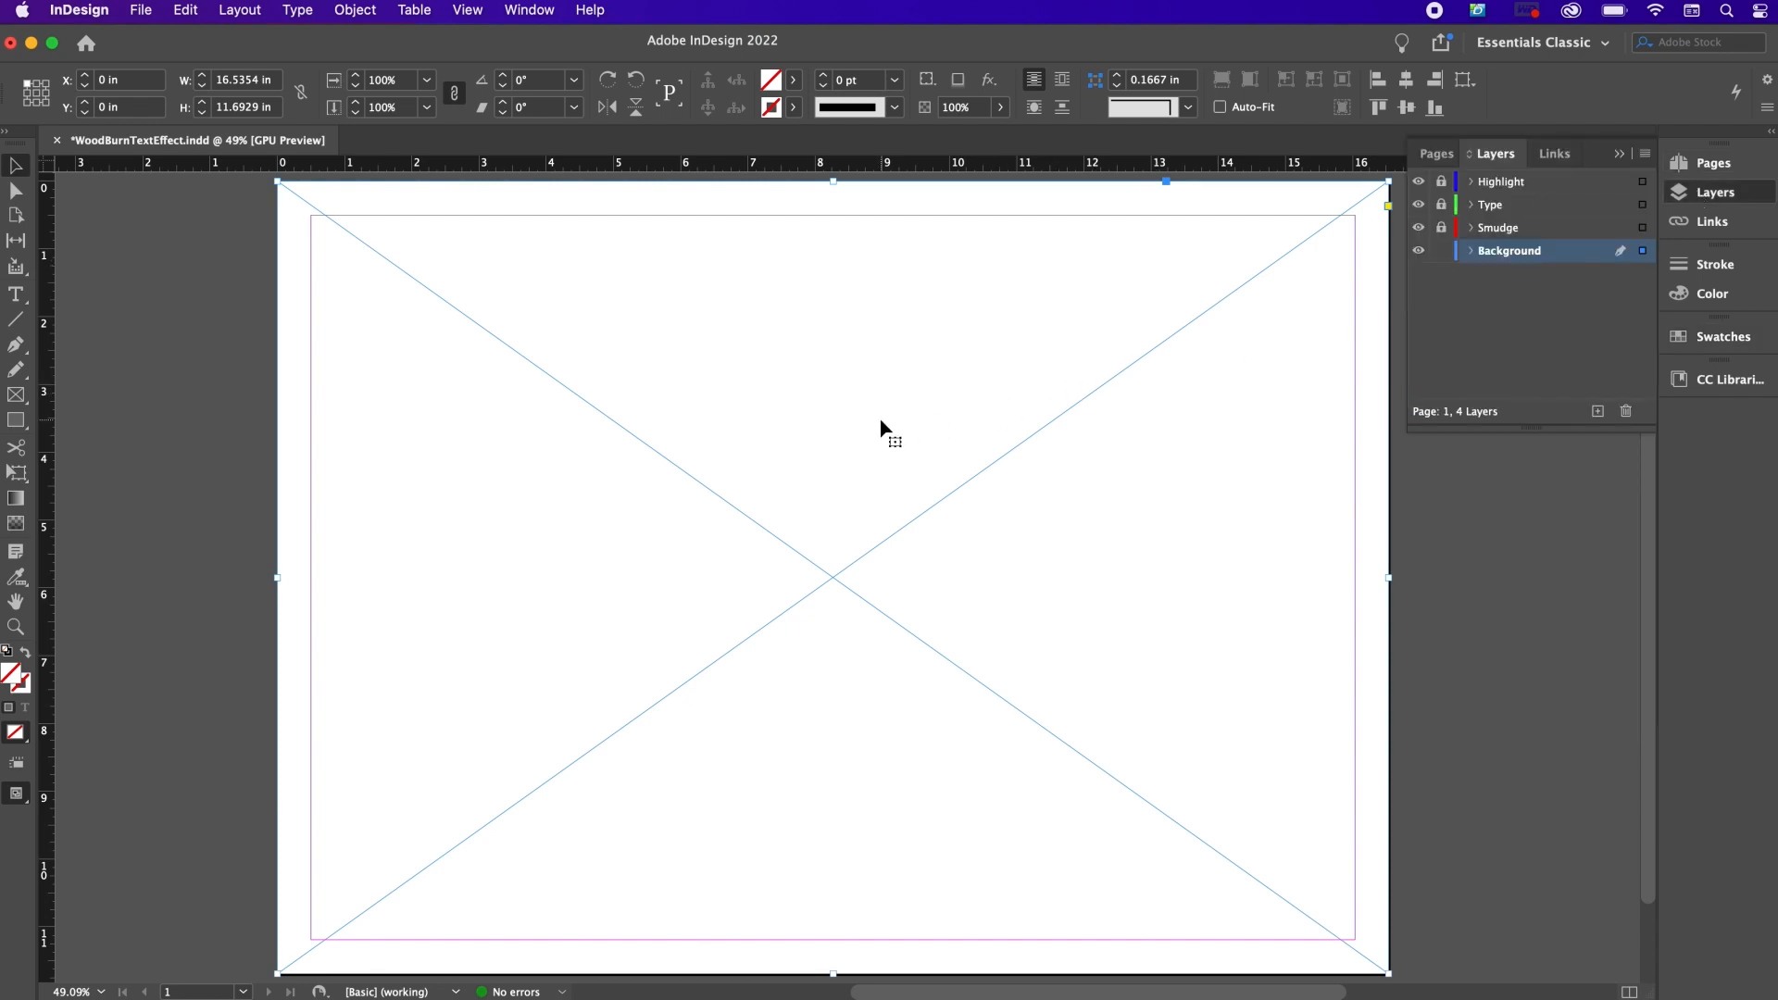
Step: Place the abstract wood background TIFF image from the Support folder into the page-sized frame
{"action": "key", "text": "super+d"}
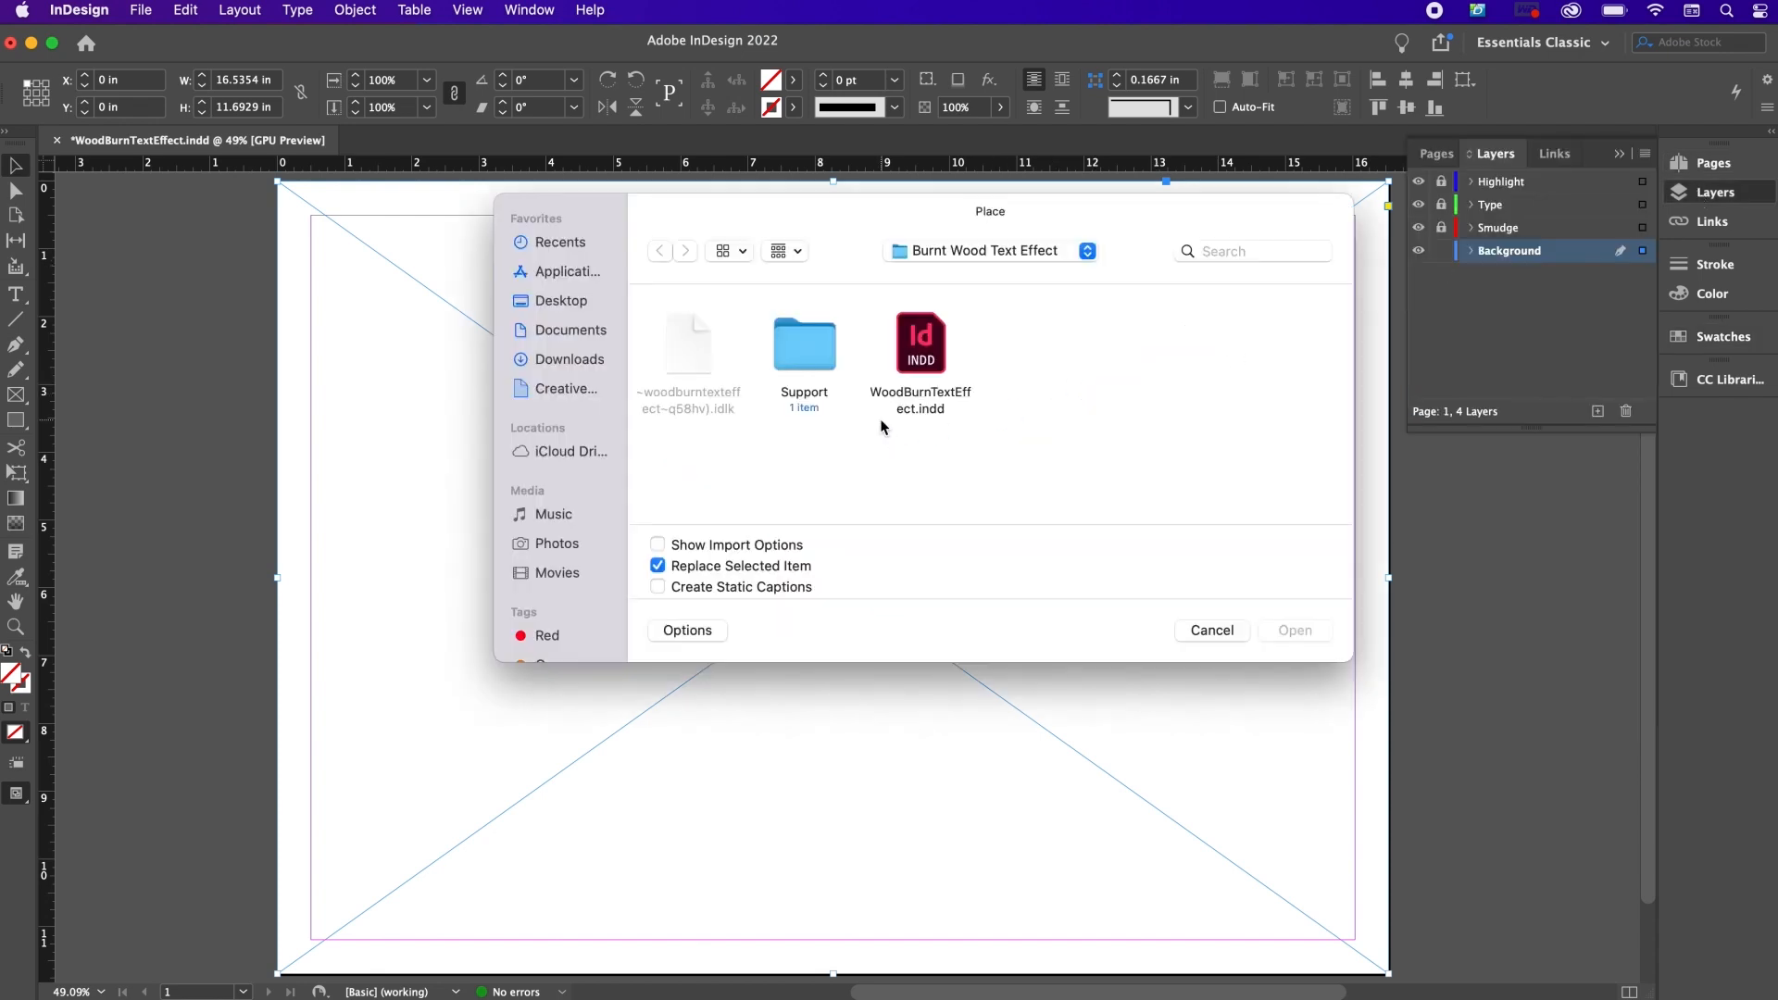
{"action": "left_click", "coordinate": [948, 260]}
{"action": "left_click", "coordinate": [814, 351]}
{"action": "double_click", "coordinate": [811, 350]}
{"action": "left_click", "coordinate": [692, 350]}
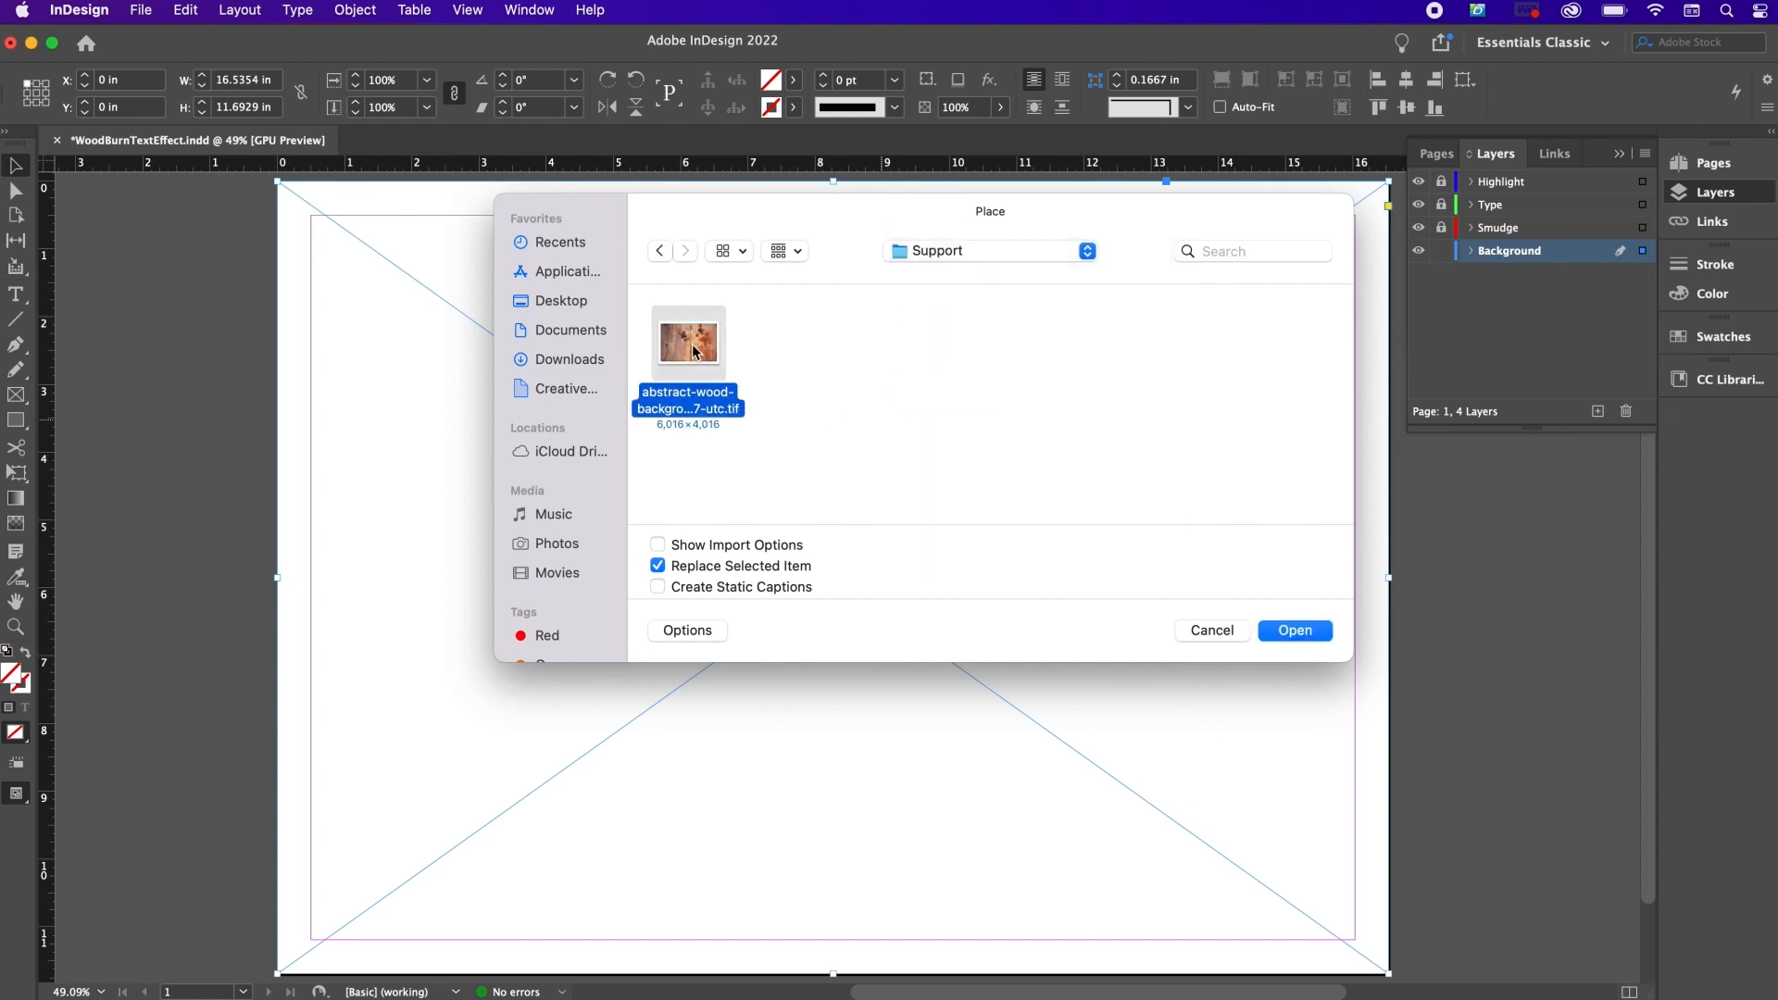
{"action": "double_click", "coordinate": [692, 343]}
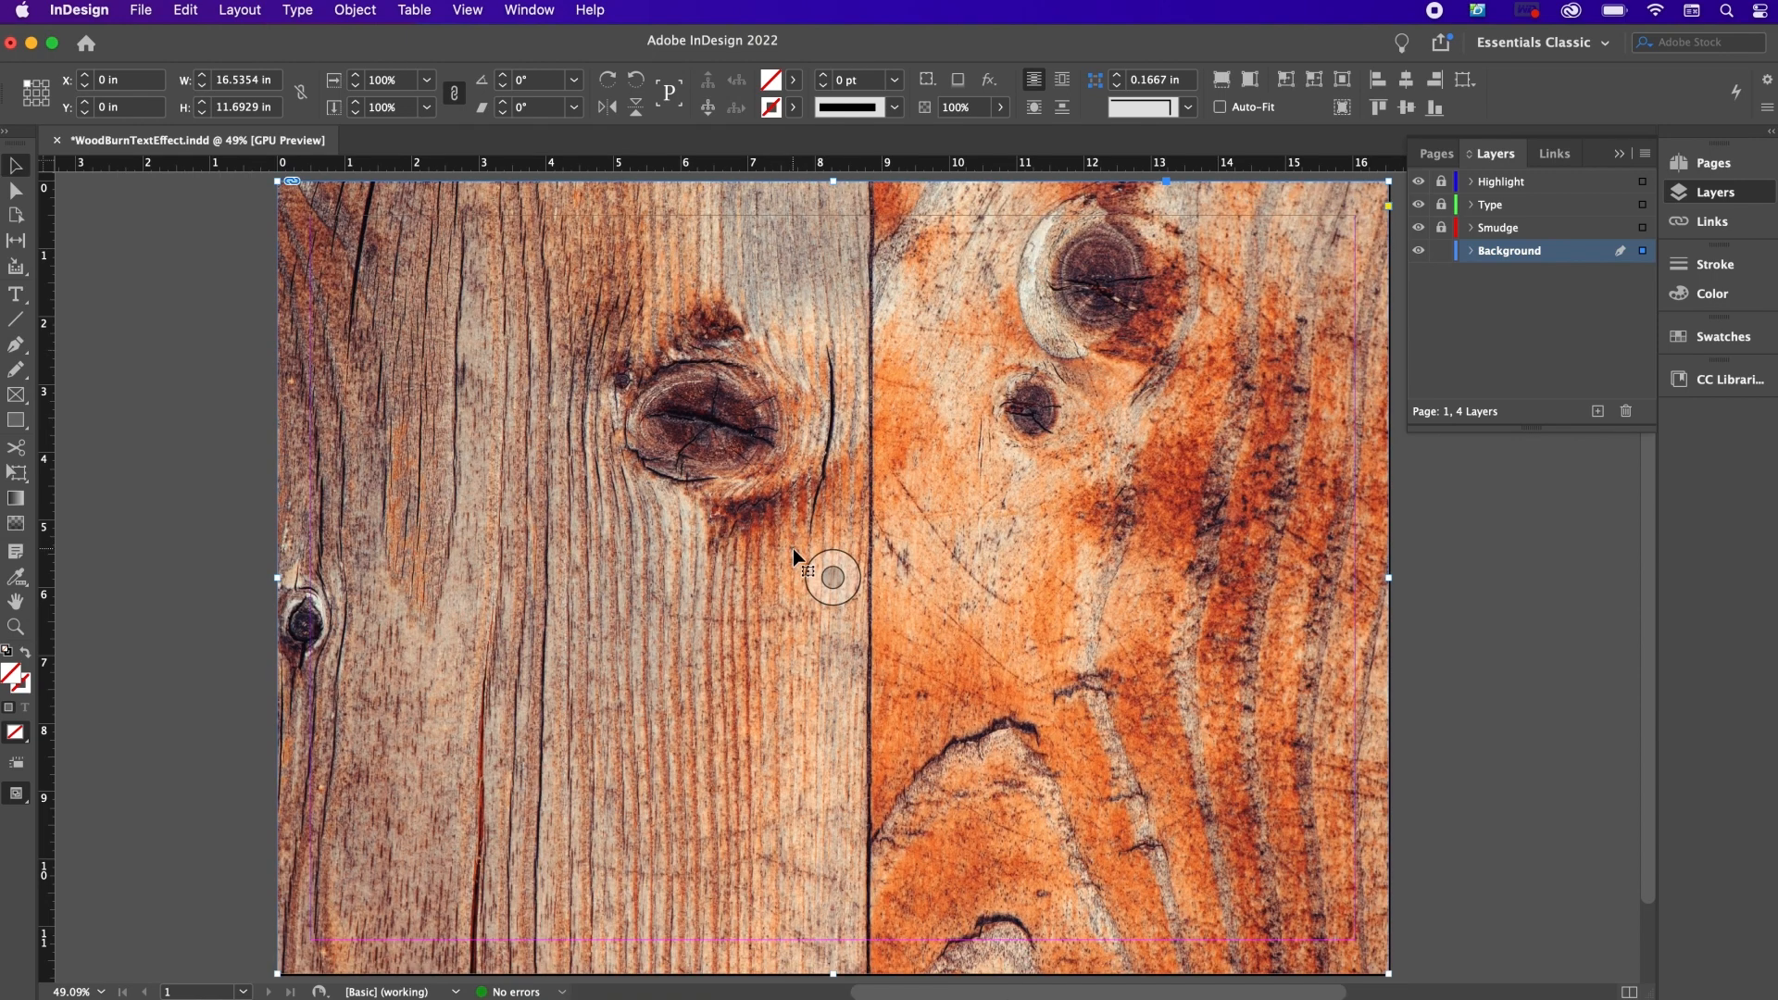
Step: Rotate the wood image by -90° inside its frame so the grain runs horizontally
{"action": "key", "text": "super+minus"}
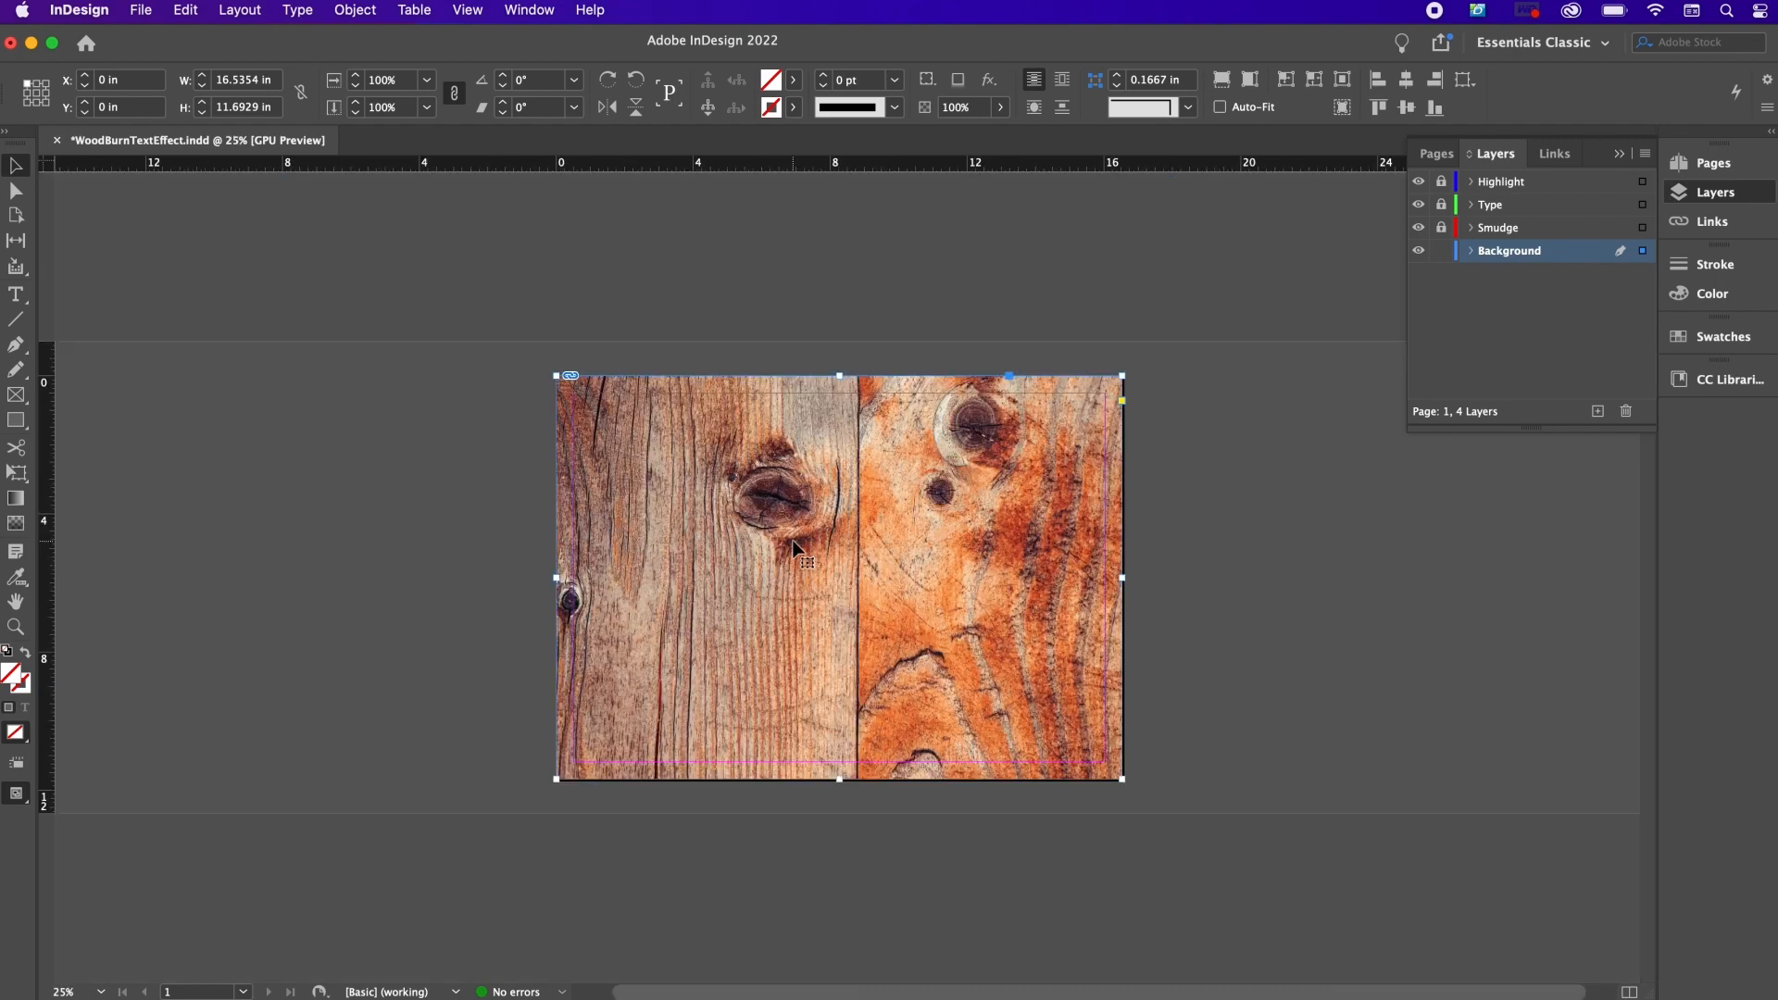
{"action": "key", "text": "super+minus"}
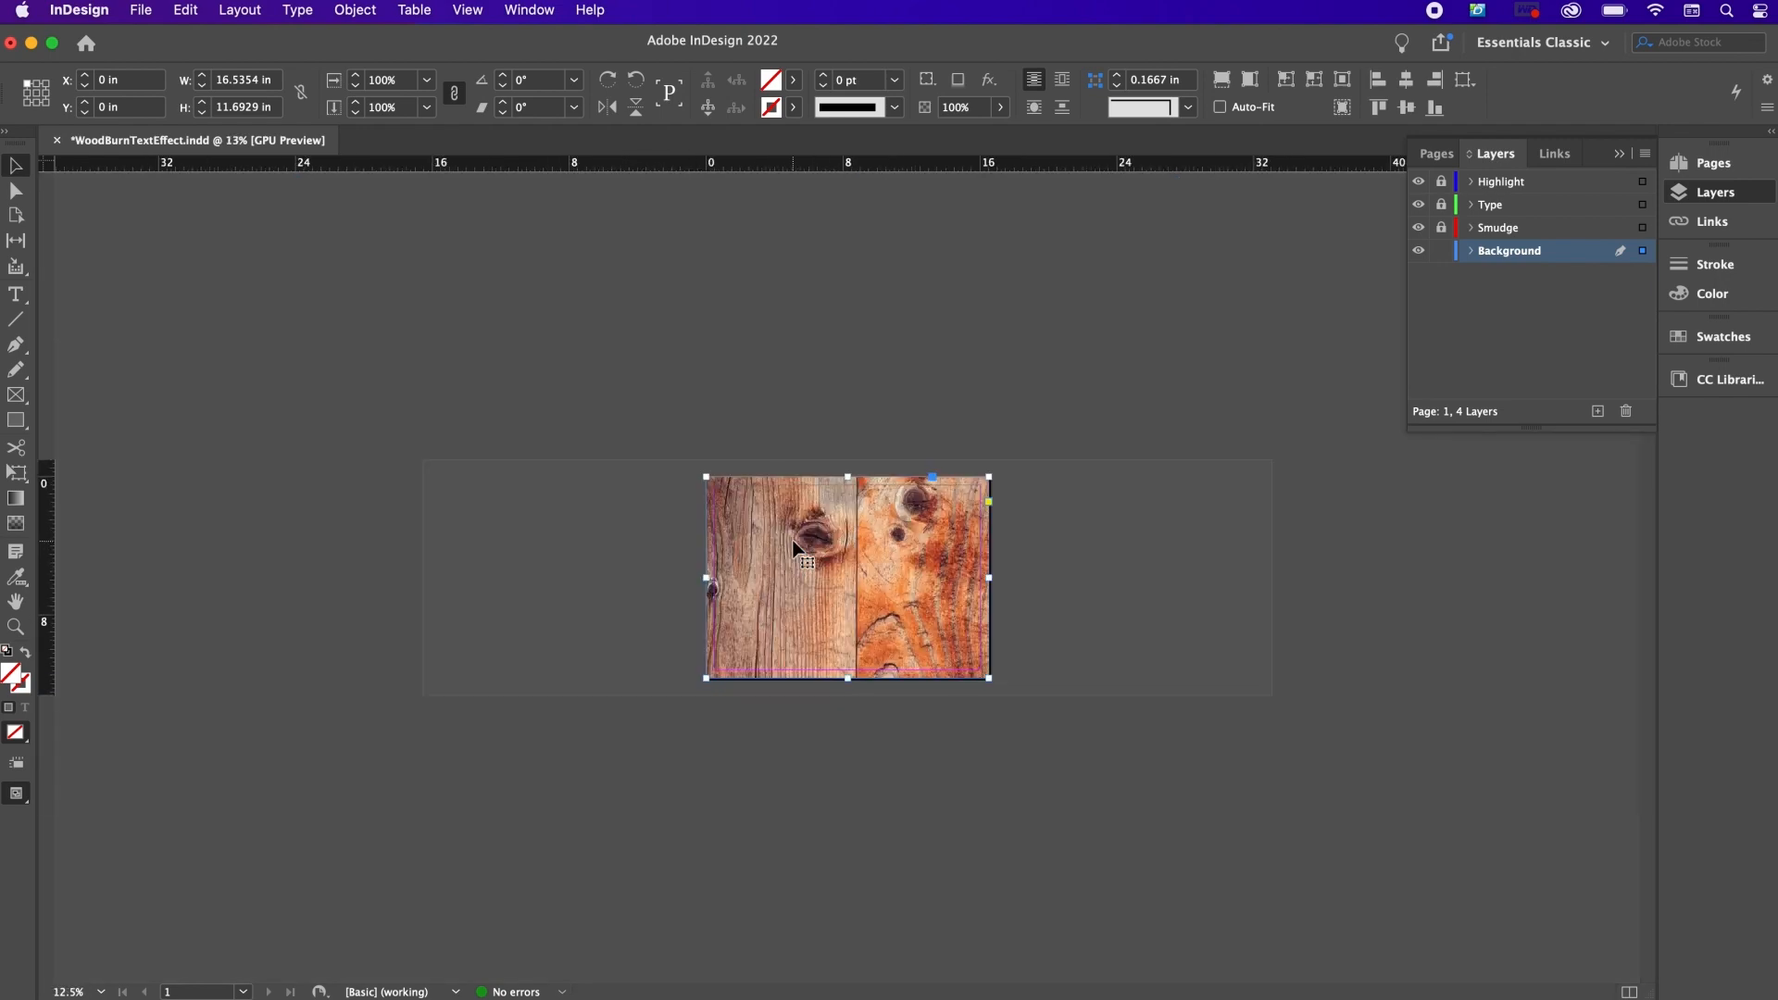
{"action": "left_click", "coordinate": [866, 569]}
{"action": "left_click_drag", "start_coordinate": [1031, 458], "coordinate": [931, 689]}
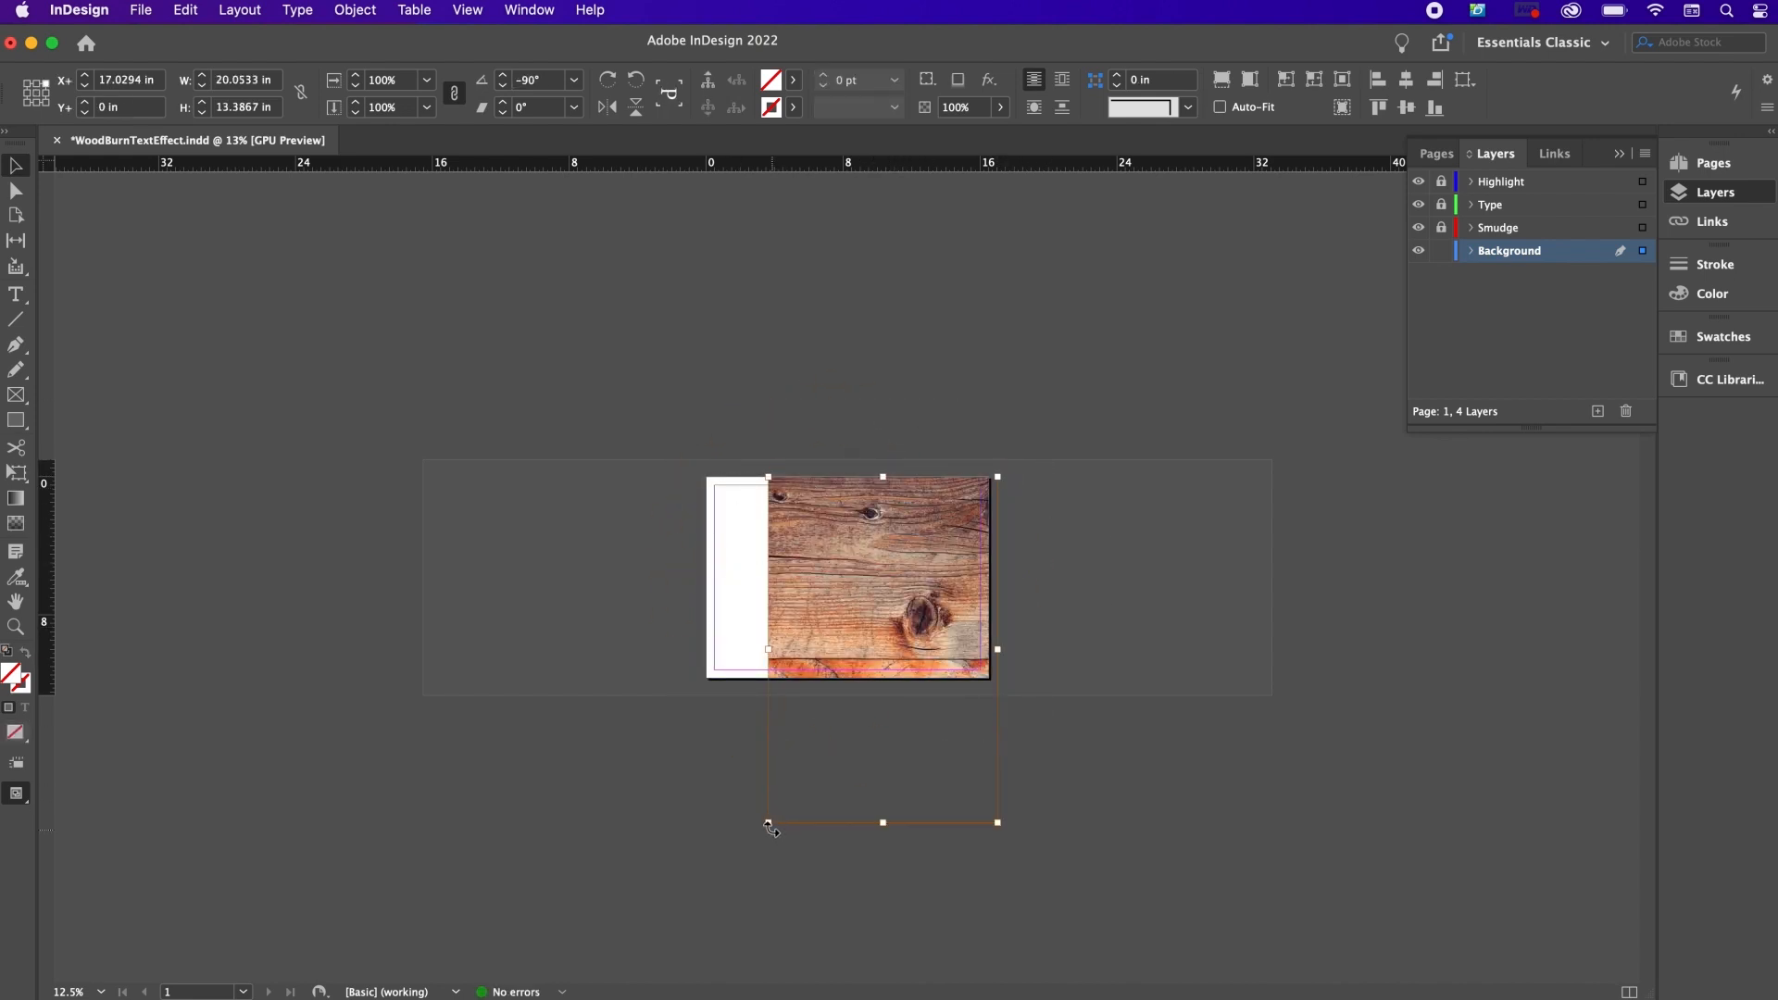
Step: Enlarge and reposition the rotated wood image so it fills the page, with the knot in the lower-right area
{"action": "left_click_drag", "start_coordinate": [769, 822], "coordinate": [695, 873]}
{"action": "left_click_drag", "start_coordinate": [841, 615], "coordinate": [884, 607]}
{"action": "left_click_drag", "start_coordinate": [739, 927], "coordinate": [698, 982]}
{"action": "left_click_drag", "start_coordinate": [913, 633], "coordinate": [920, 589]}
{"action": "left_click", "coordinate": [1067, 648]}
{"action": "key", "text": "super+equal"}
{"action": "key", "text": "super+equal"}
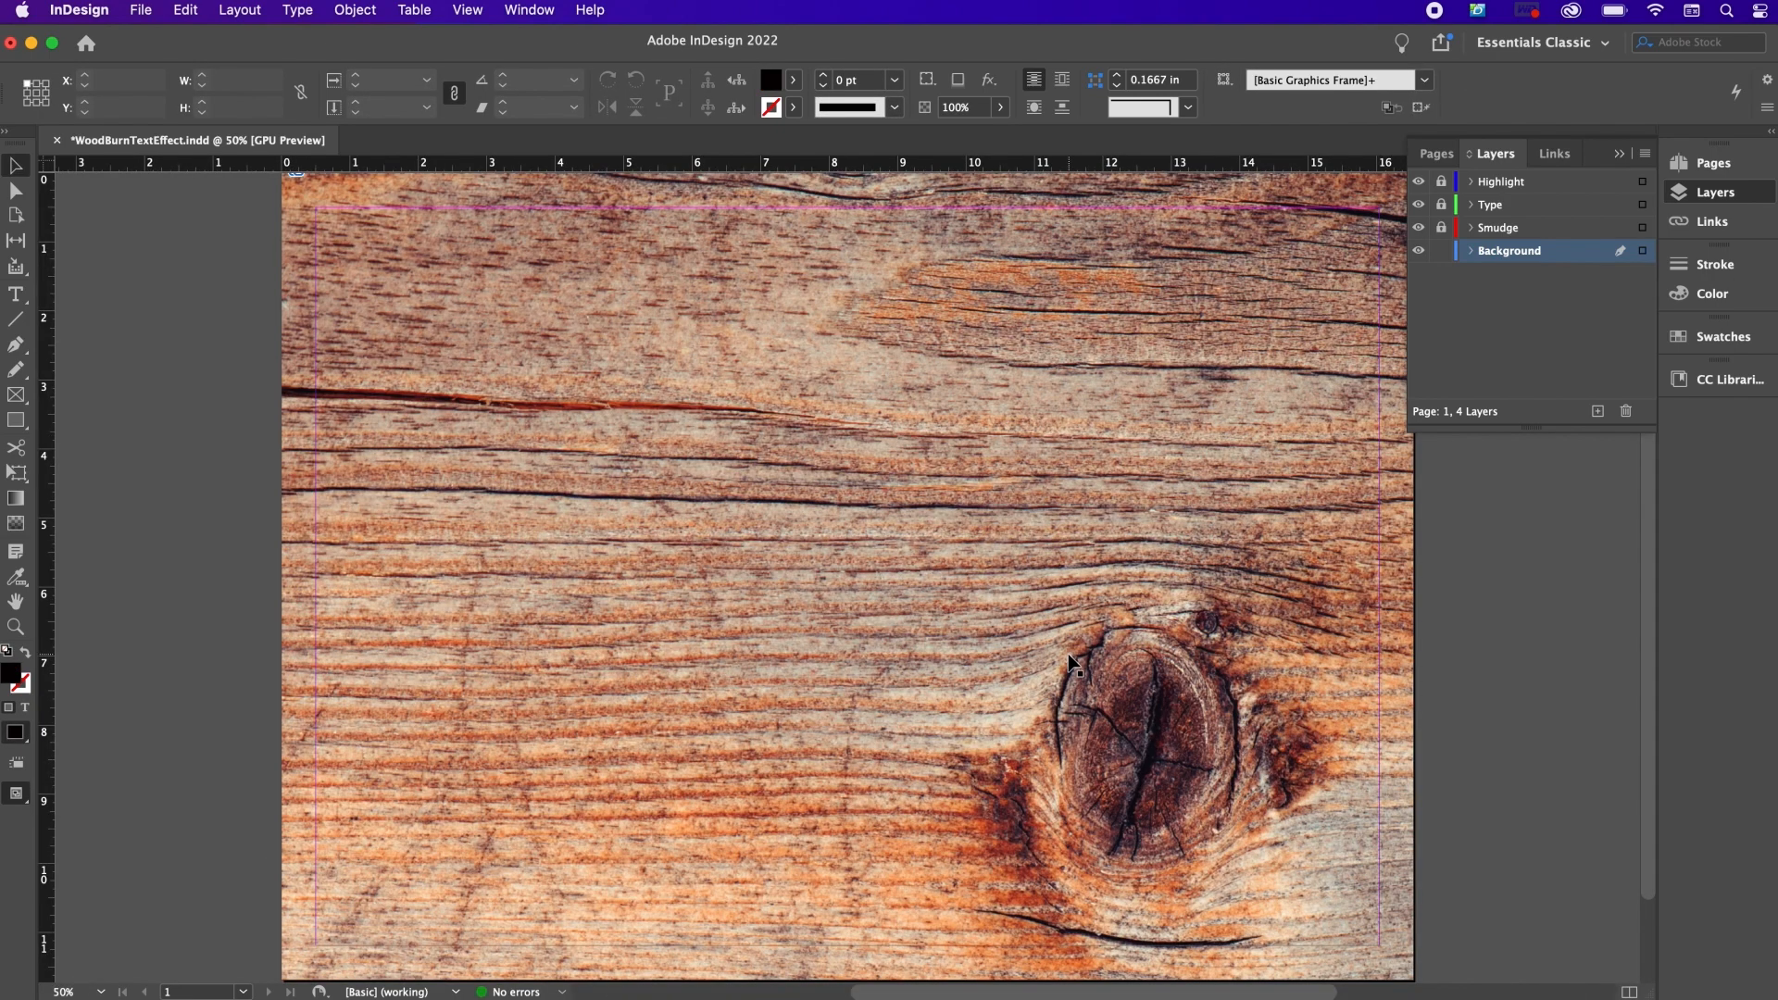
Step: Lock the Background layer, then unlock the Type layer and make it the active layer
{"action": "left_click", "coordinate": [1442, 250]}
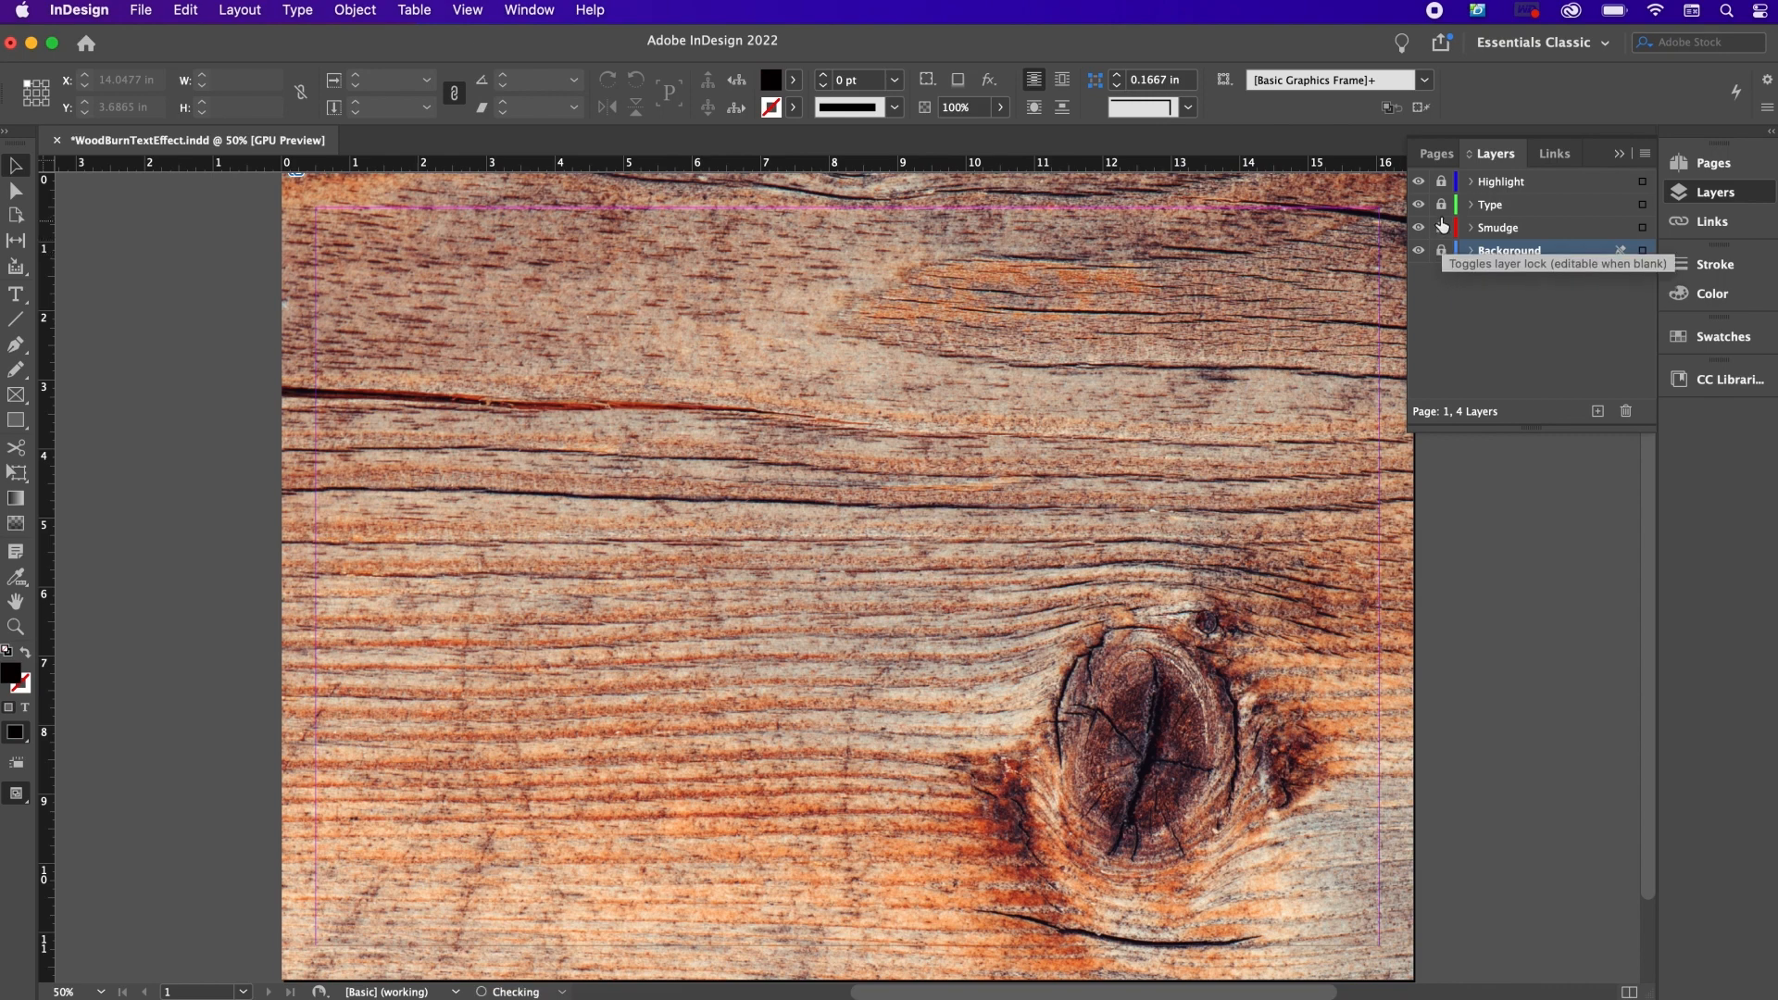
{"action": "left_click", "coordinate": [1442, 205]}
{"action": "left_click", "coordinate": [1486, 205]}
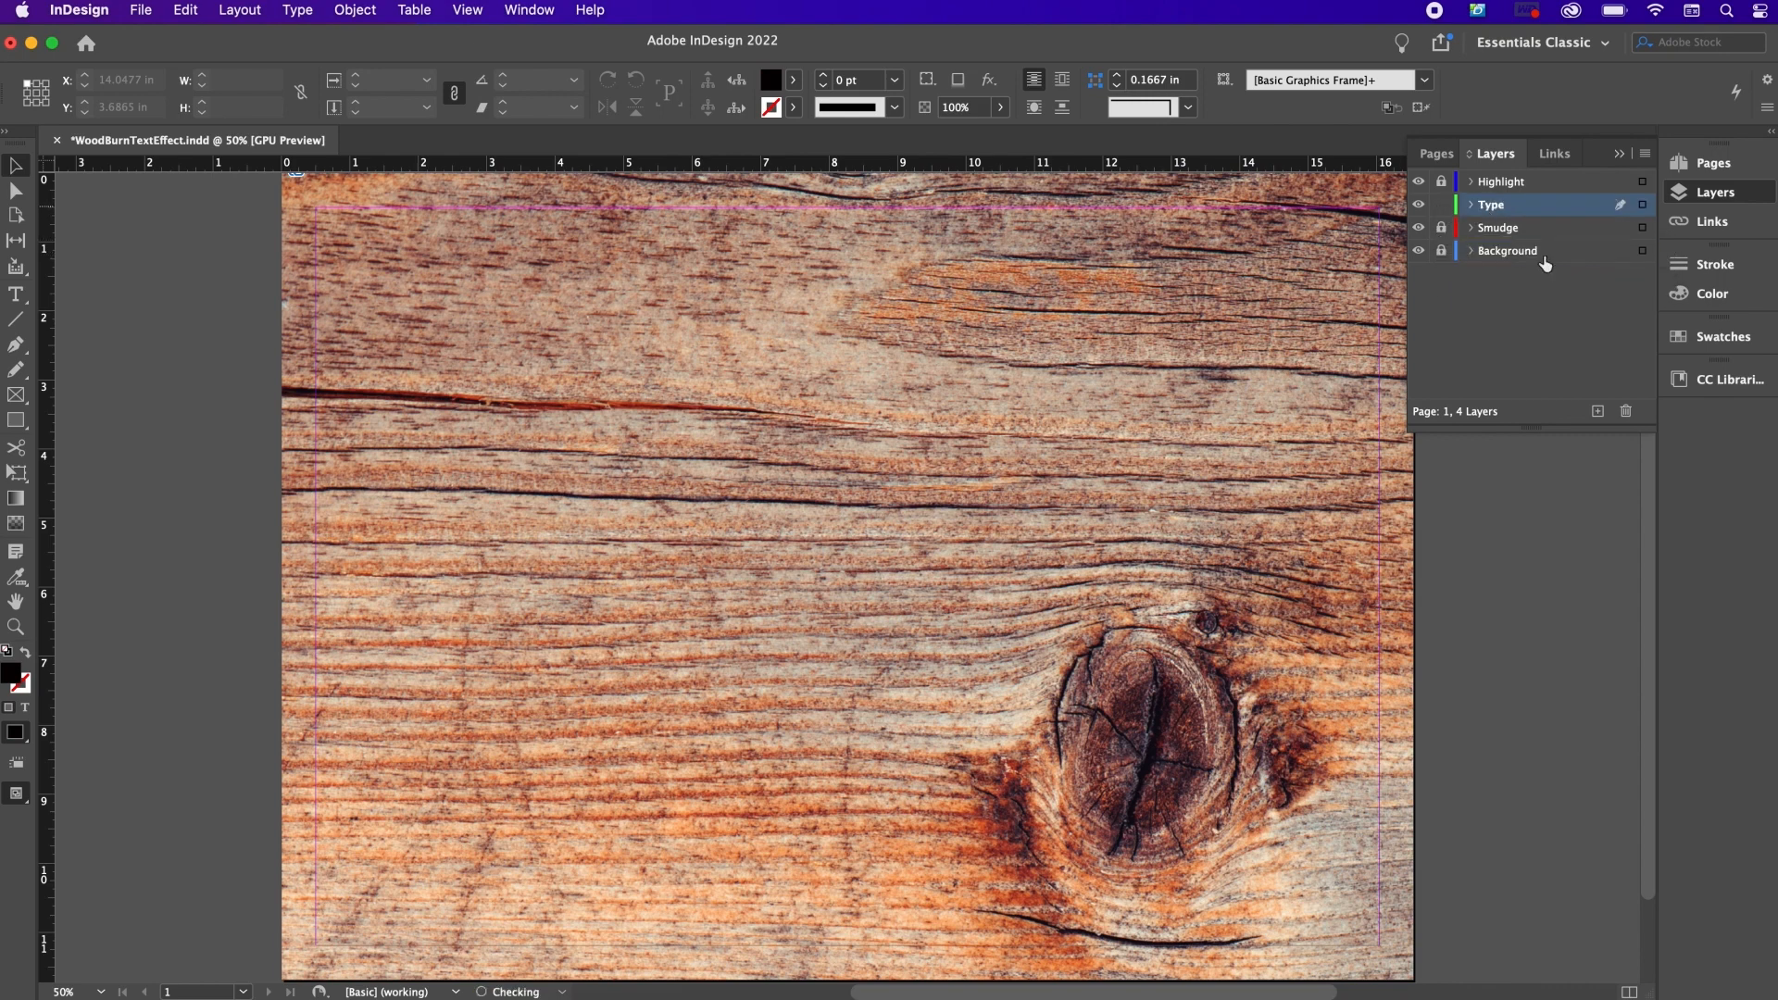
Step: Add a new CMYK process colour swatch with Cyan 71, Magenta 79, Yellow 66 and Black 92
{"action": "left_click", "coordinate": [1712, 339]}
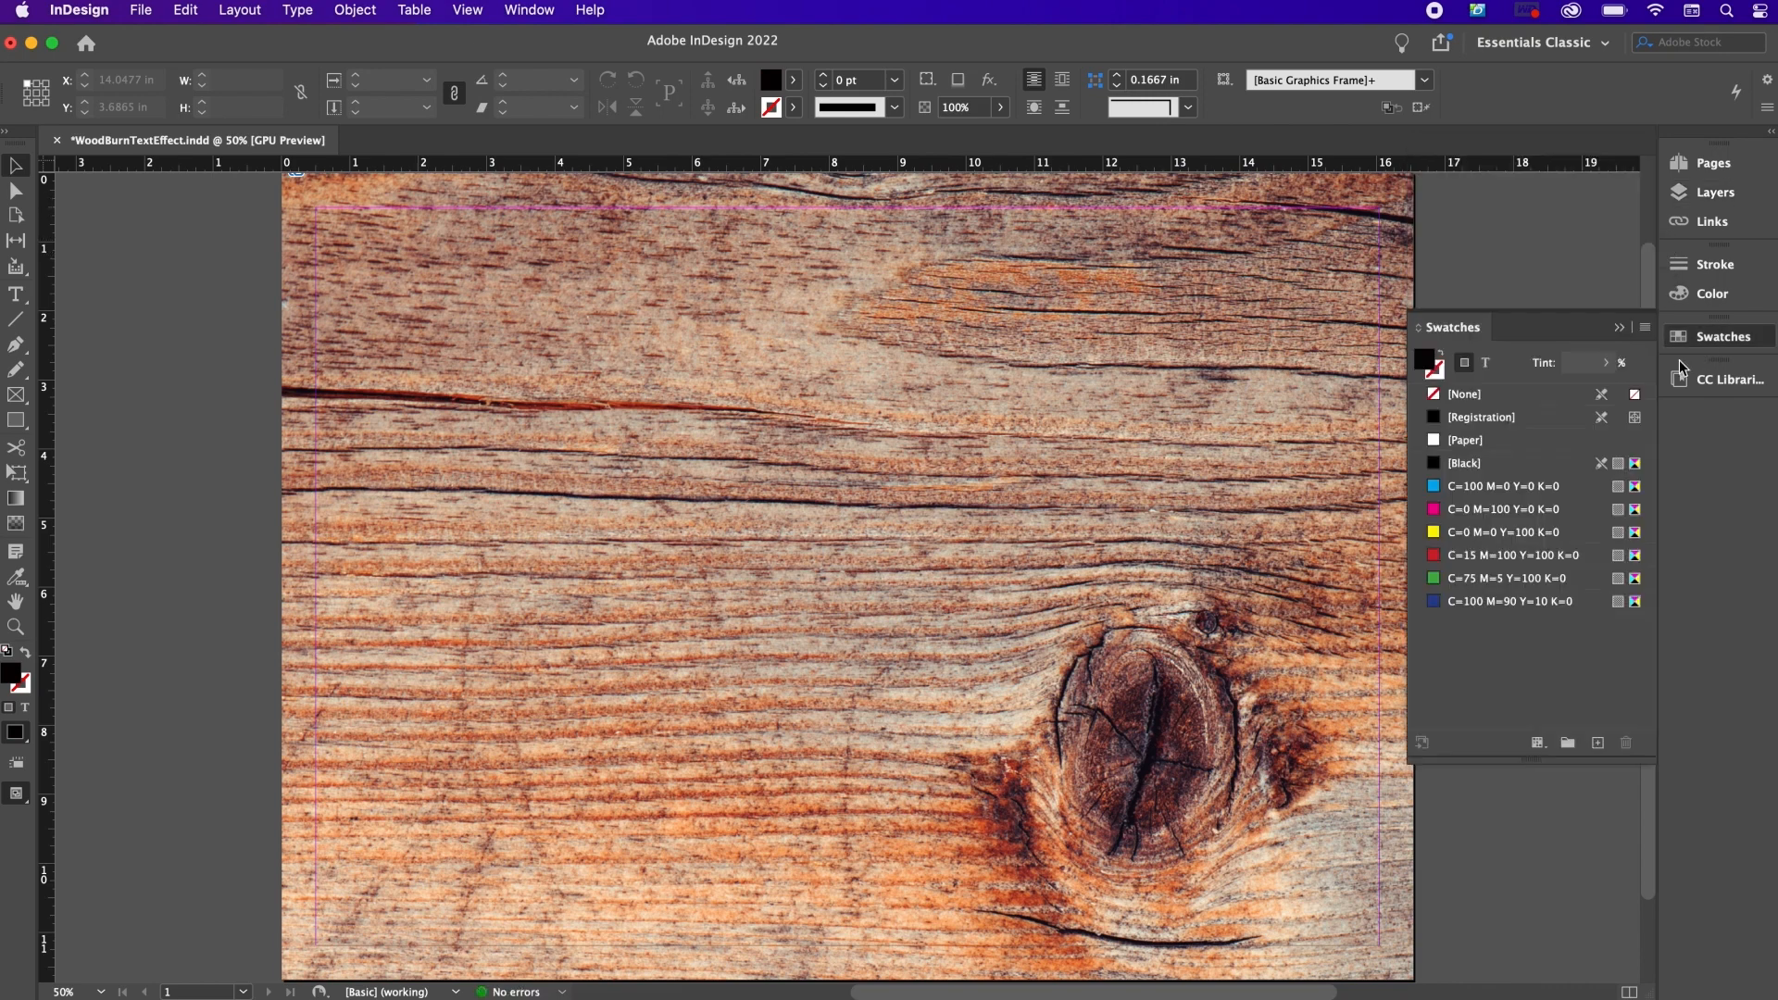
{"action": "left_click", "coordinate": [1645, 328]}
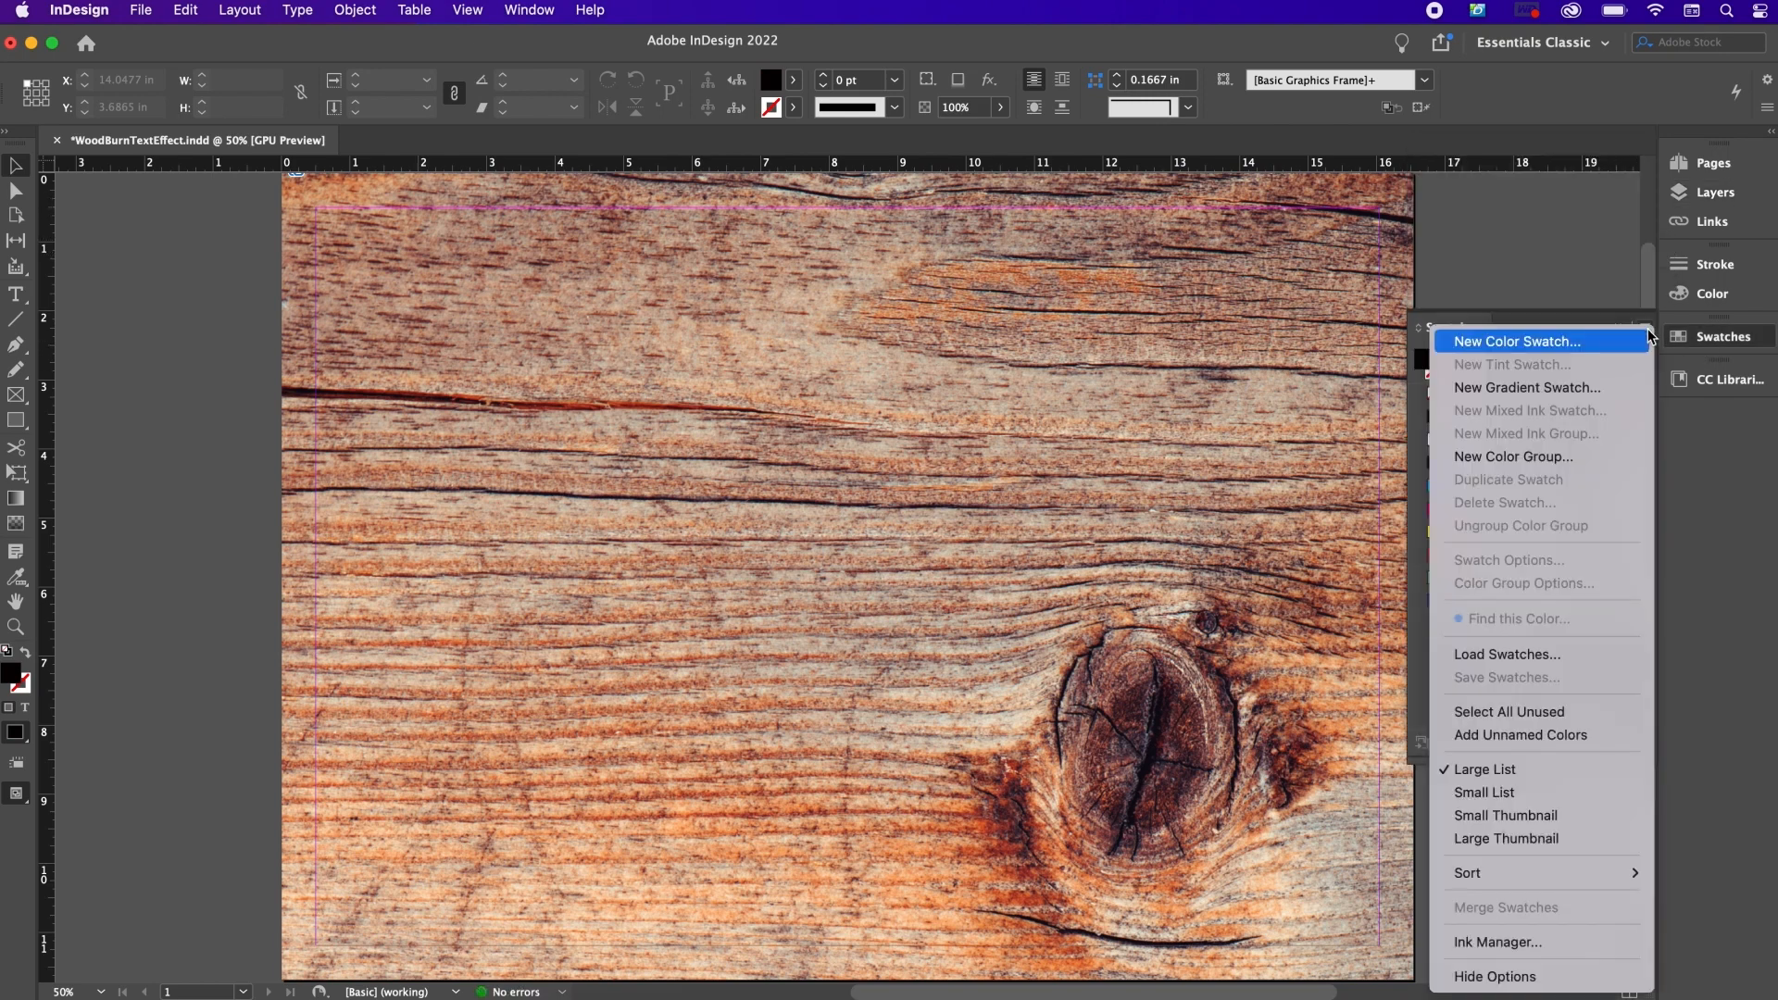
{"action": "left_click", "coordinate": [1587, 353]}
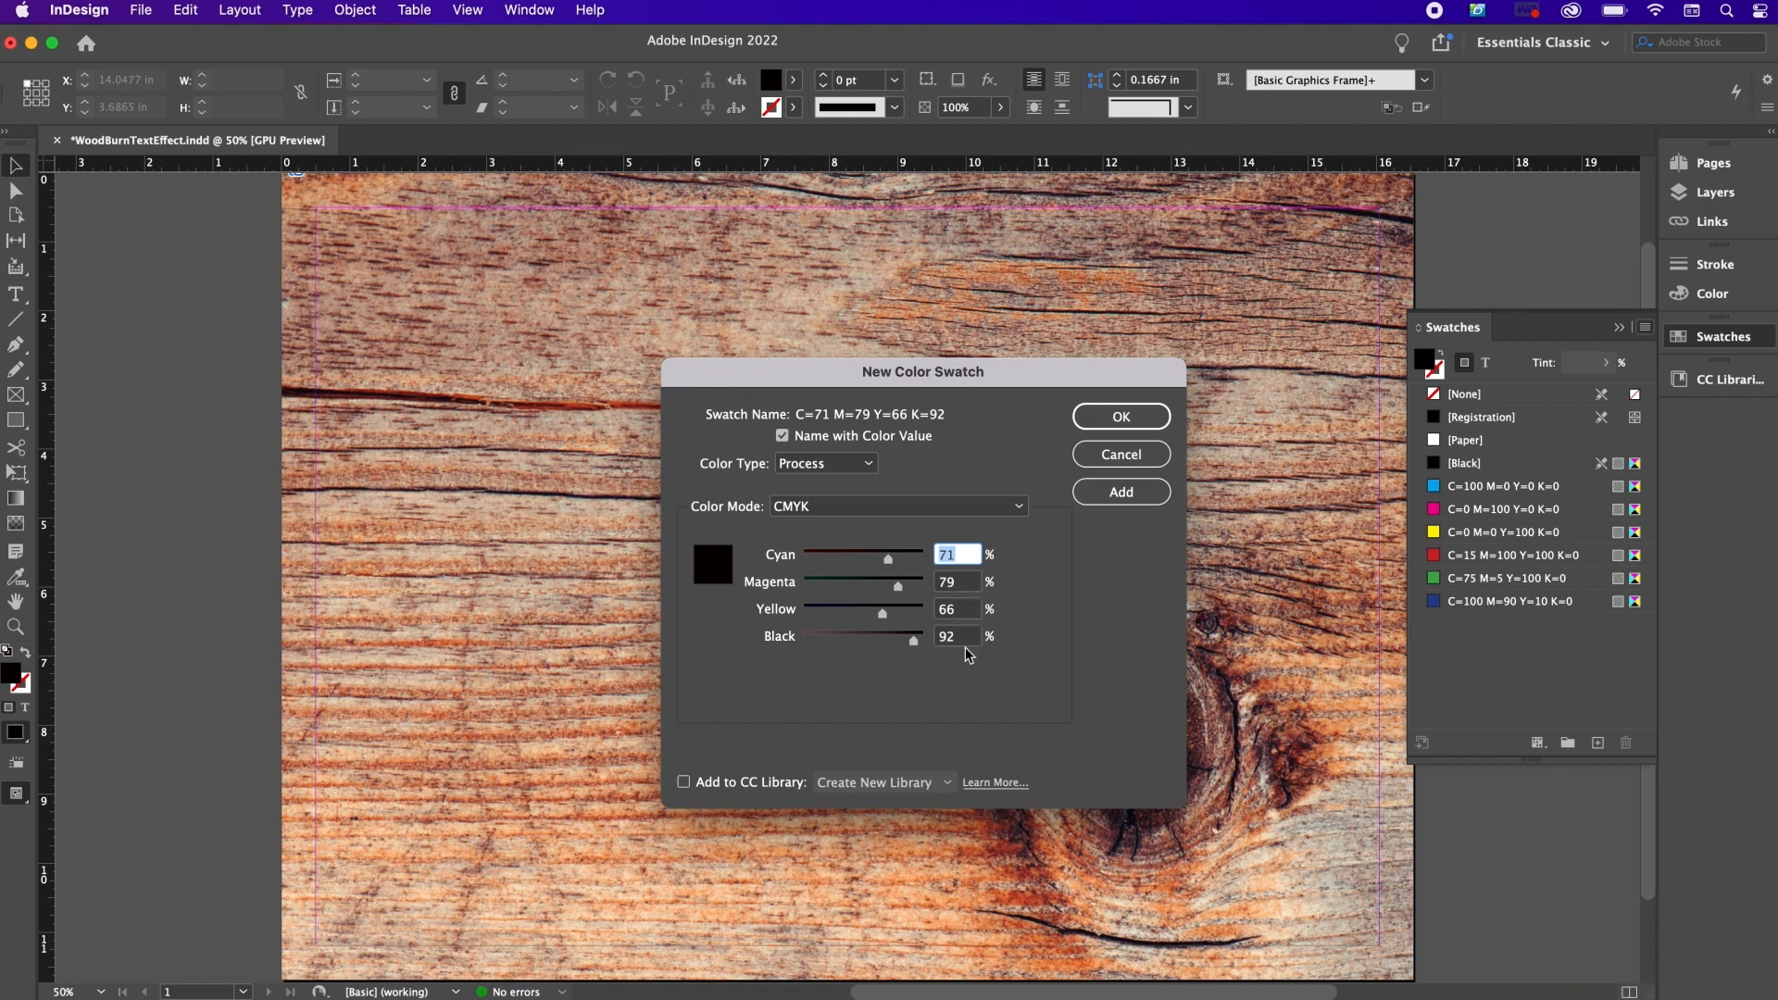
{"action": "left_click", "coordinate": [1100, 501]}
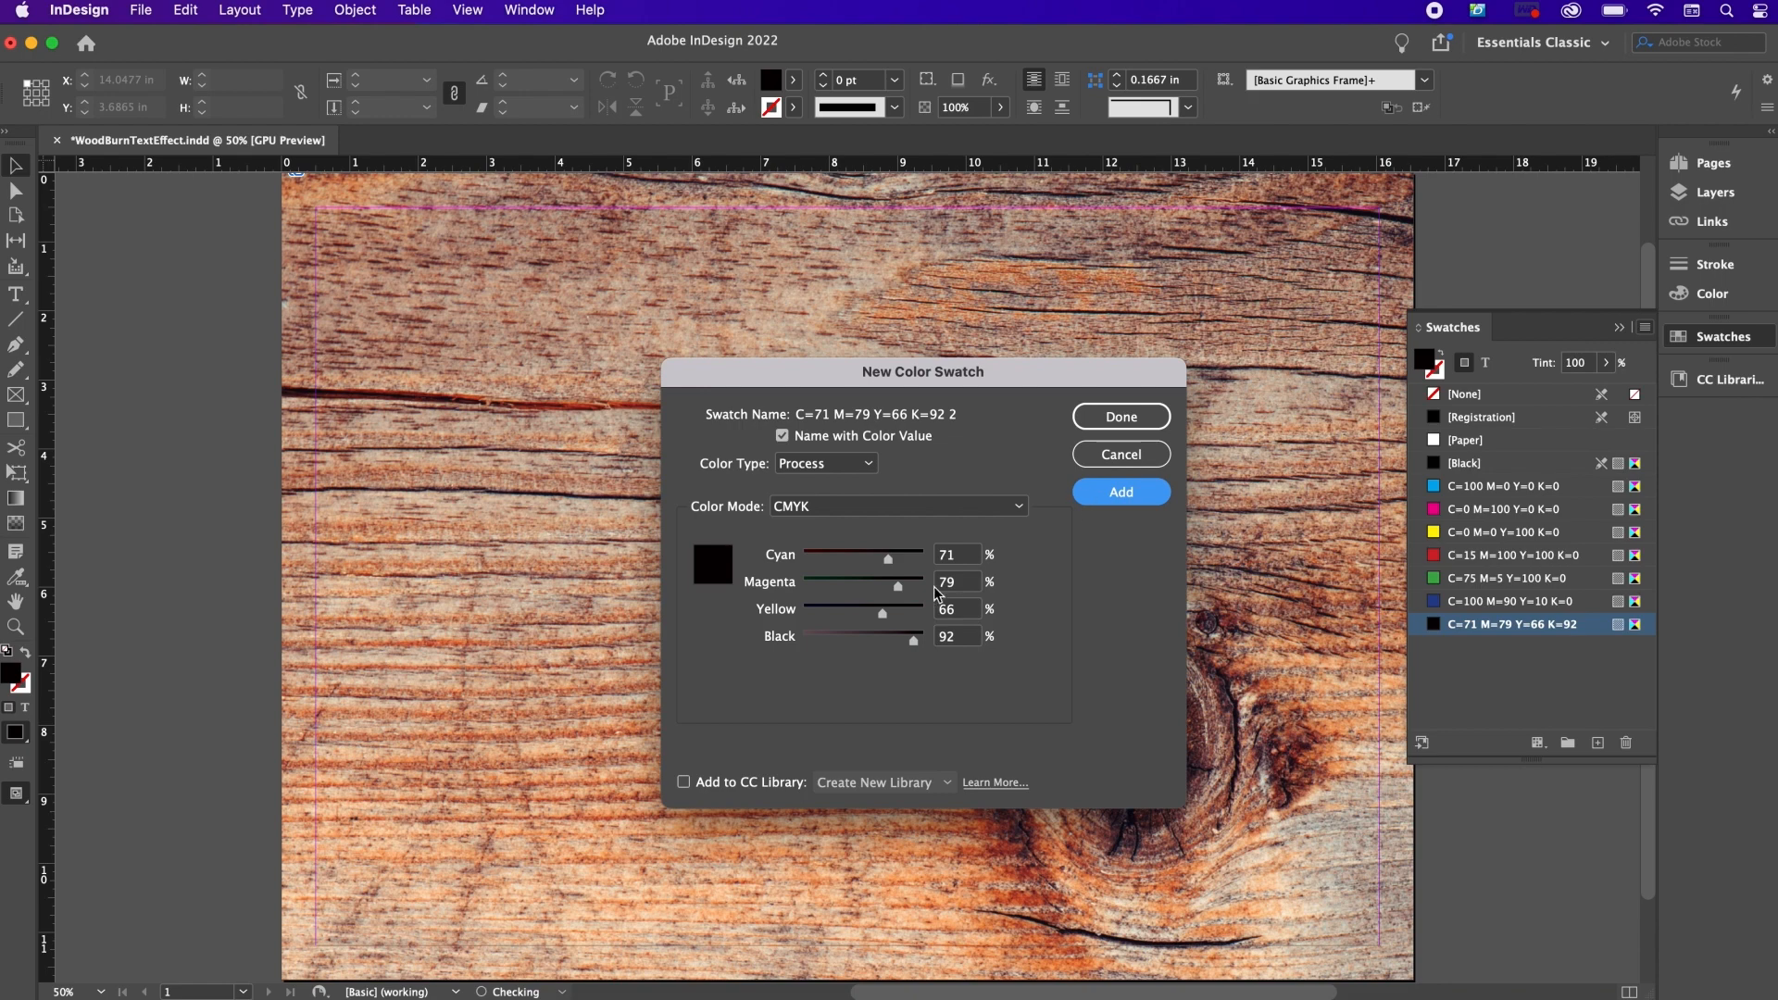
Step: Add a new CMYK process colour swatch with Cyan 26, Magenta 75, Yellow 89 and Black 21
{"action": "left_click", "coordinate": [969, 556]}
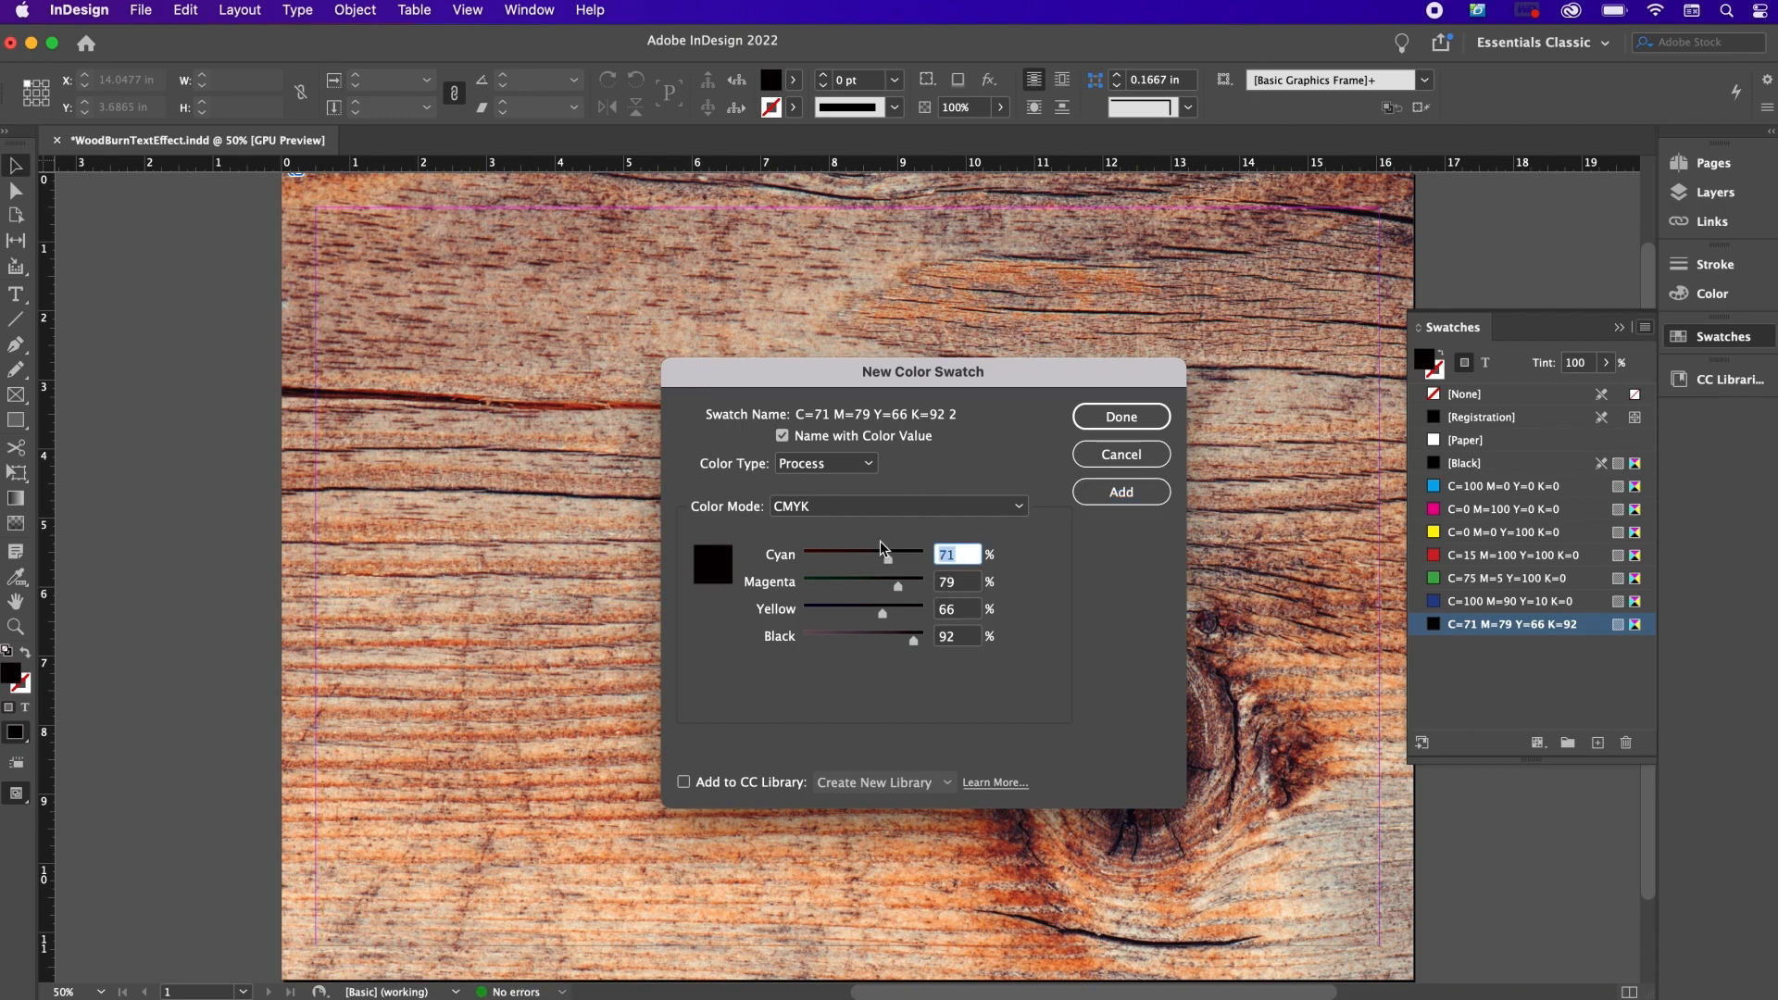
{"action": "type", "text": "26"}
{"action": "key", "text": "Tab"}
{"action": "type", "text": "7"}
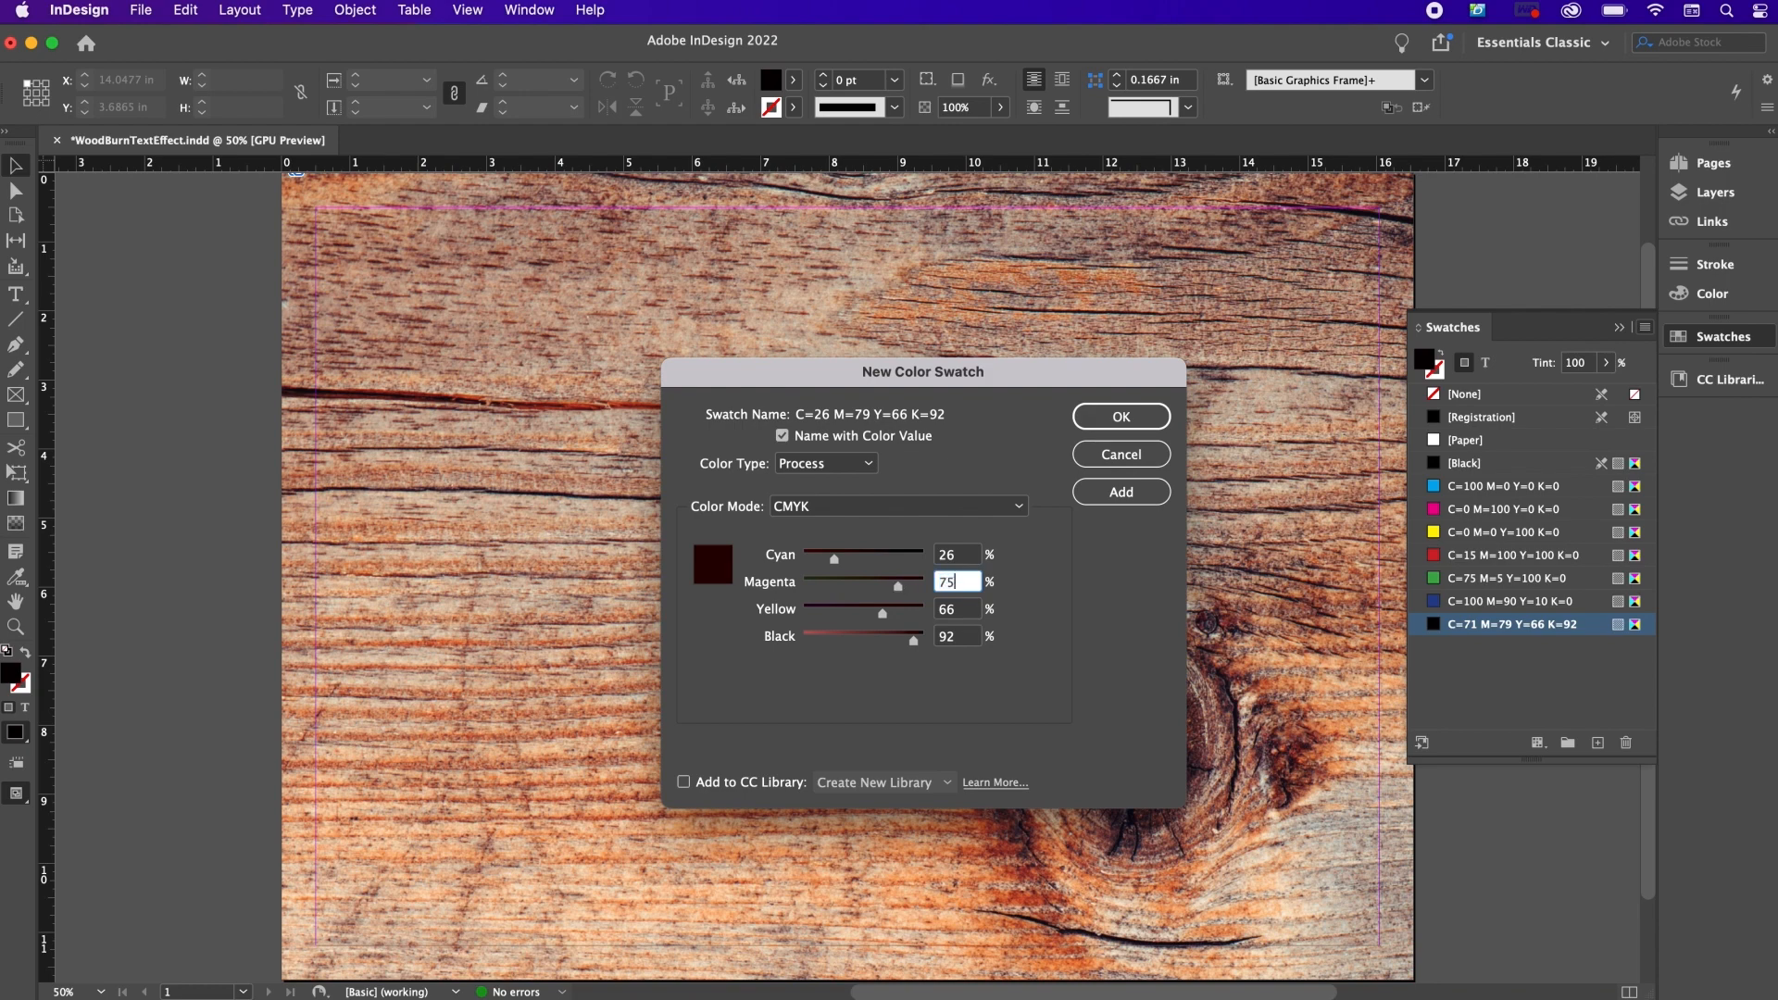
{"action": "key", "text": "Tab"}
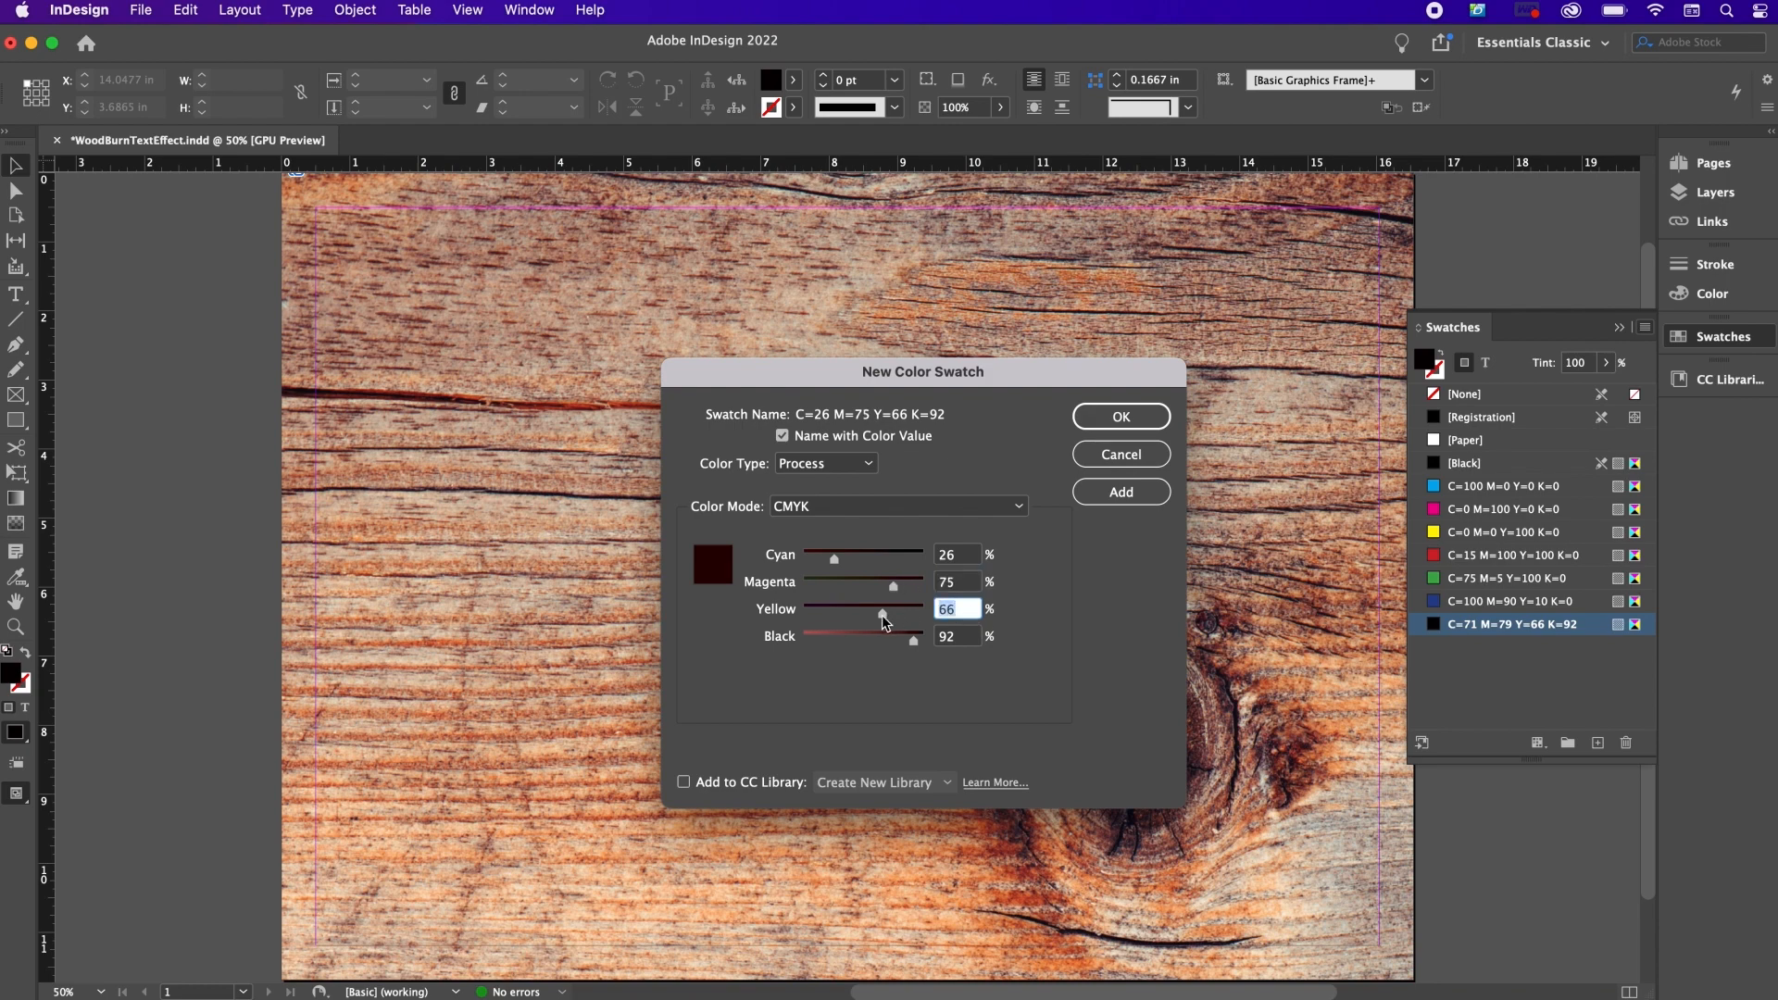
{"action": "type", "text": "89"}
{"action": "key", "text": "Tab"}
{"action": "type", "text": "2"}
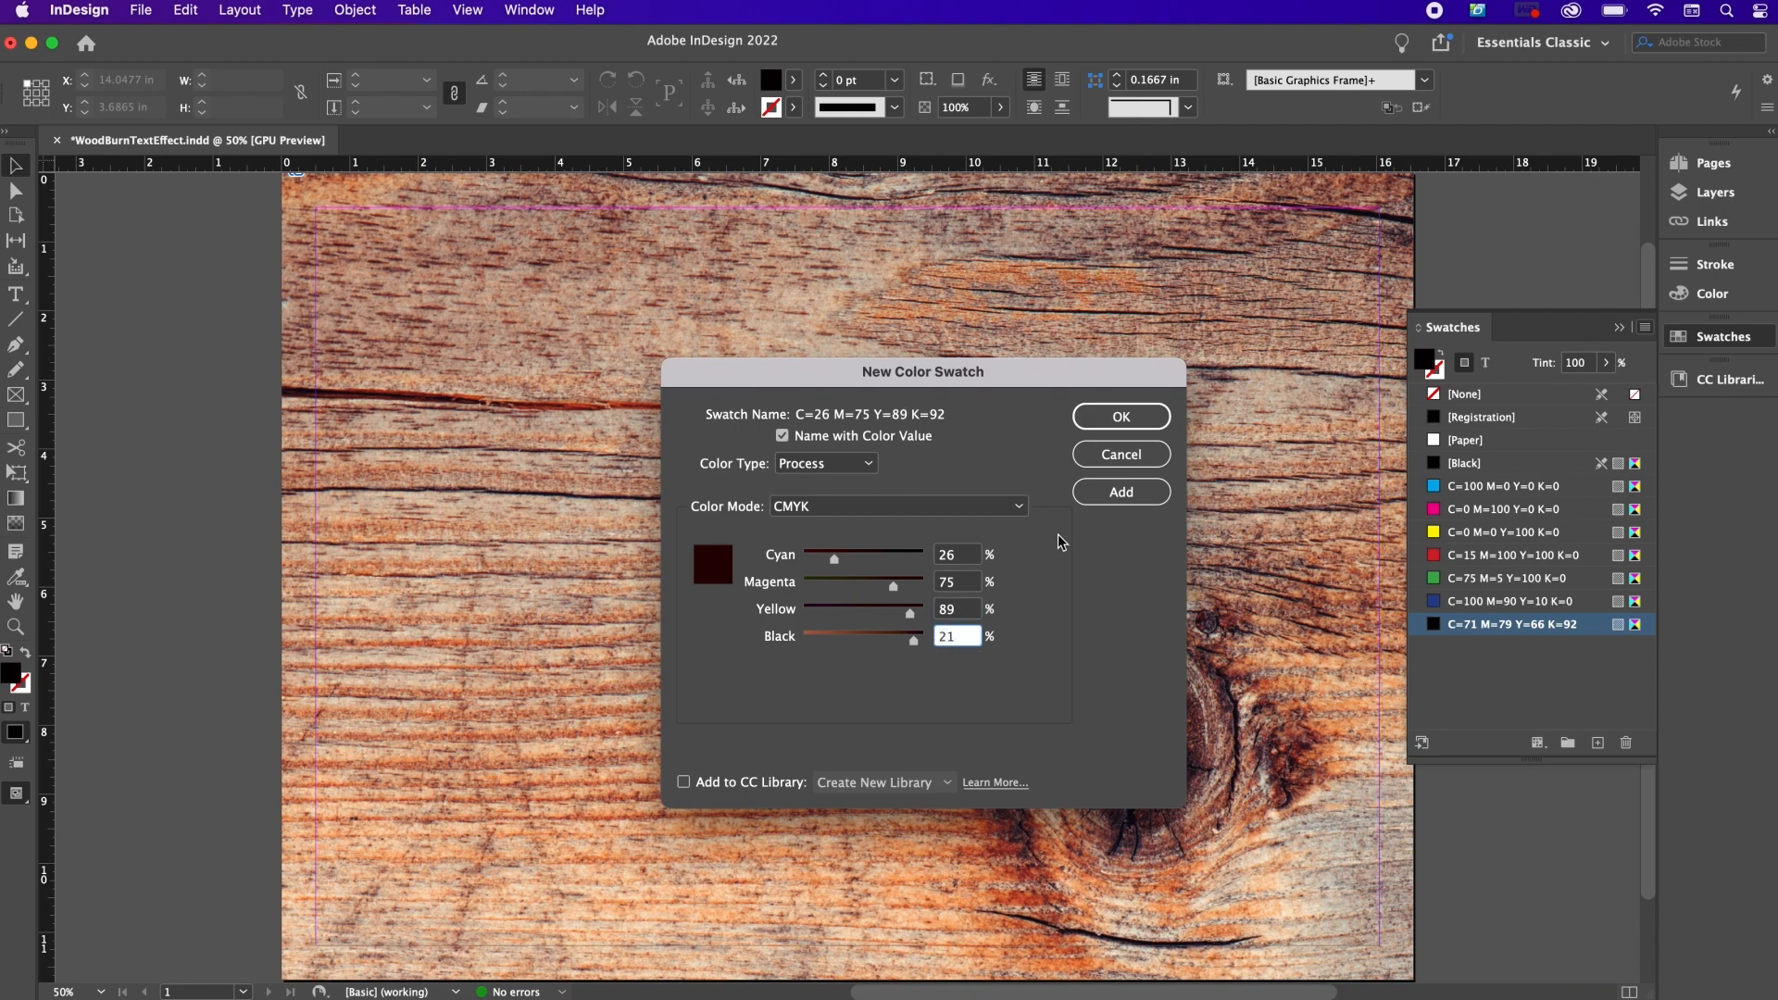
{"action": "left_click", "coordinate": [1094, 492]}
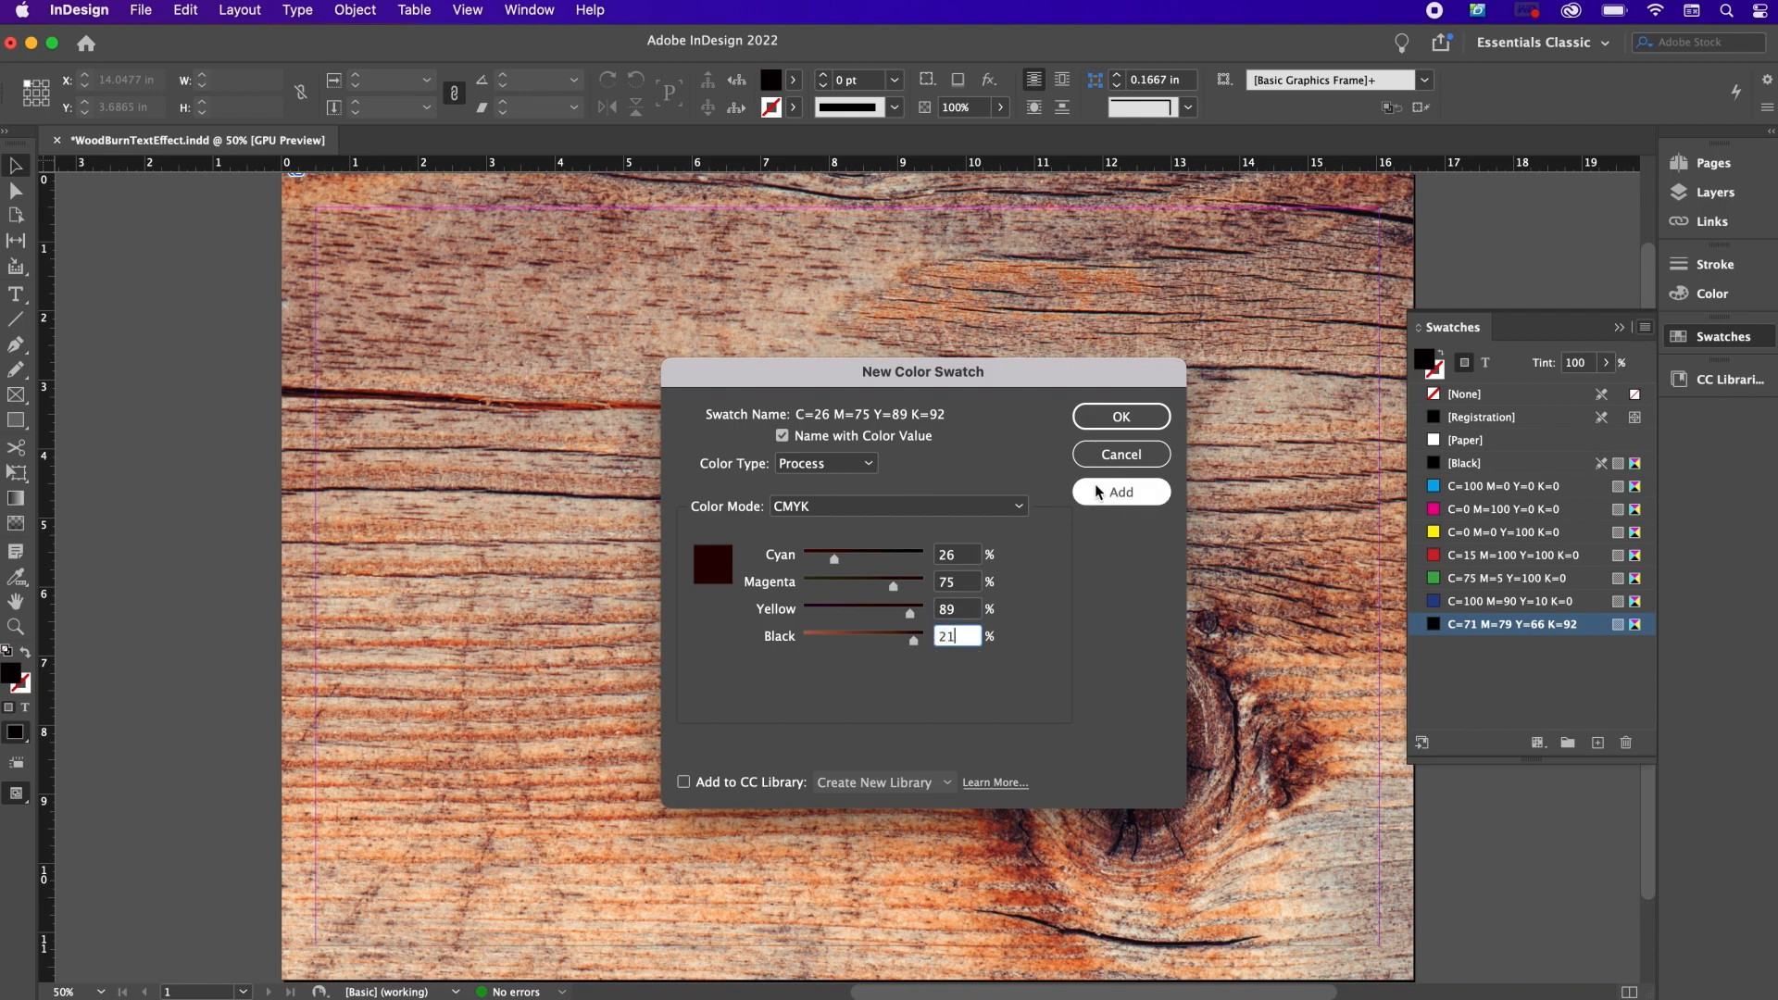
Step: Add a new CMYK process colour swatch with Cyan 8, Magenta 46, Yellow 42 and Black 1
{"action": "left_click", "coordinate": [968, 555]}
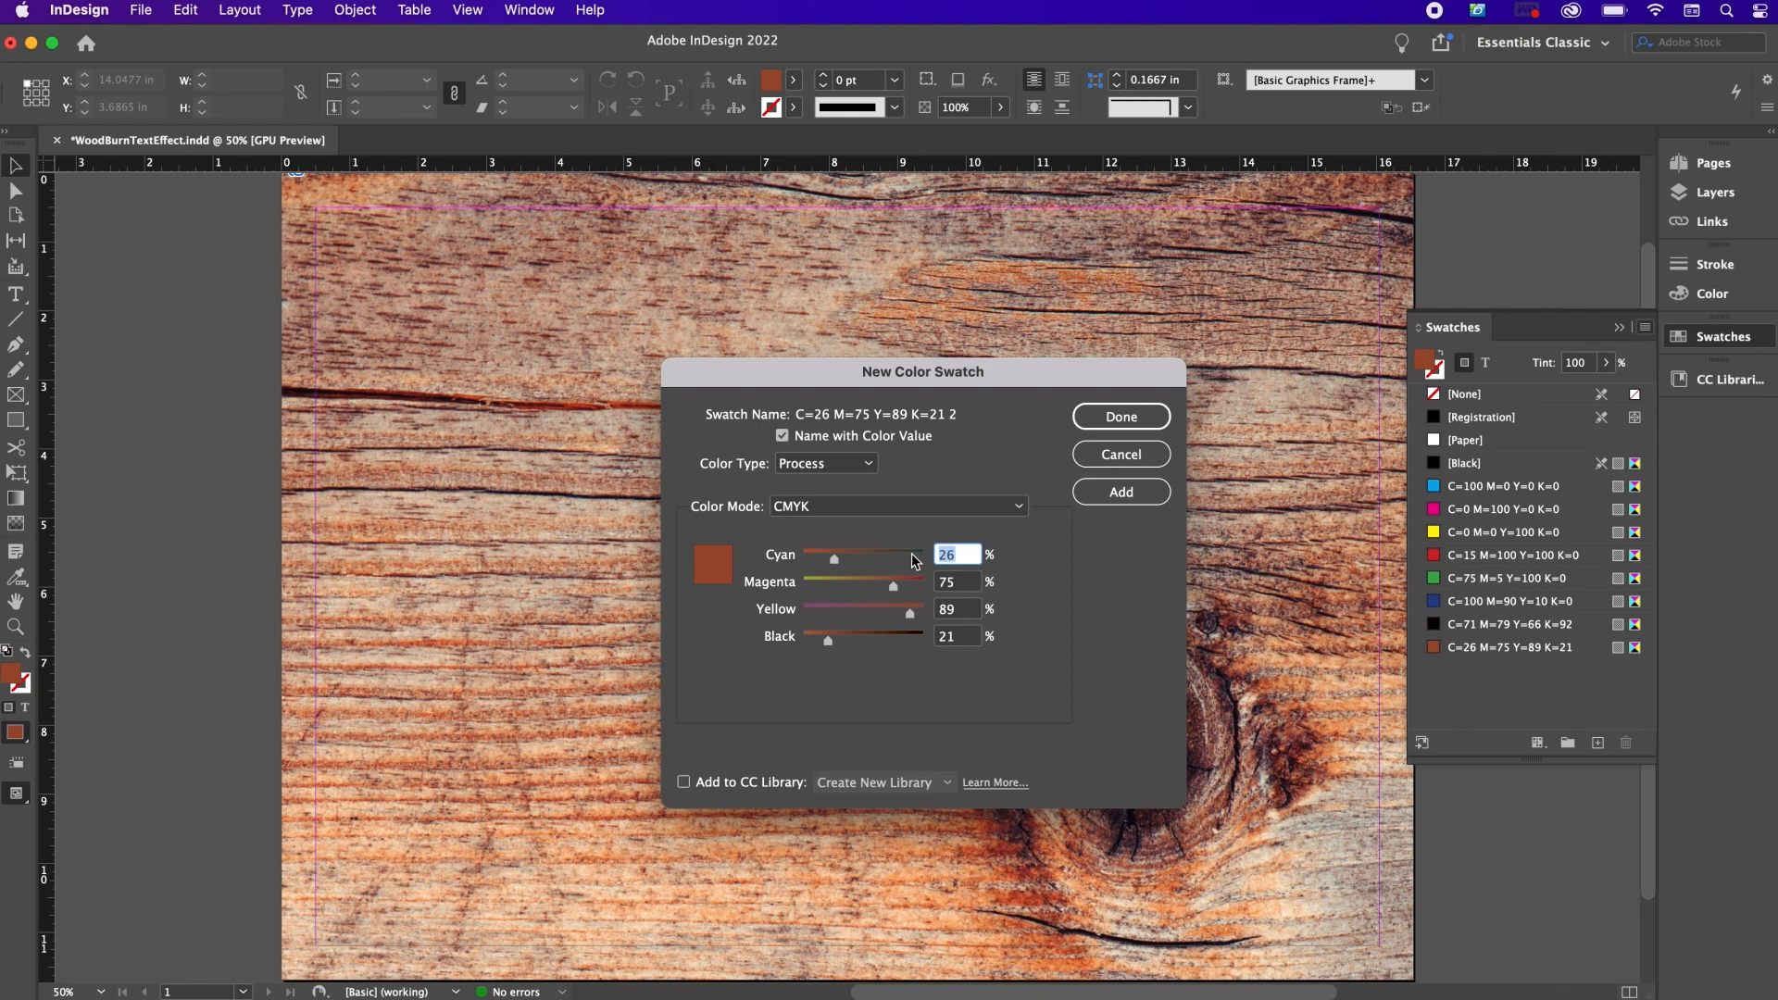
{"action": "type", "text": "8"}
{"action": "left_click", "coordinate": [968, 583]}
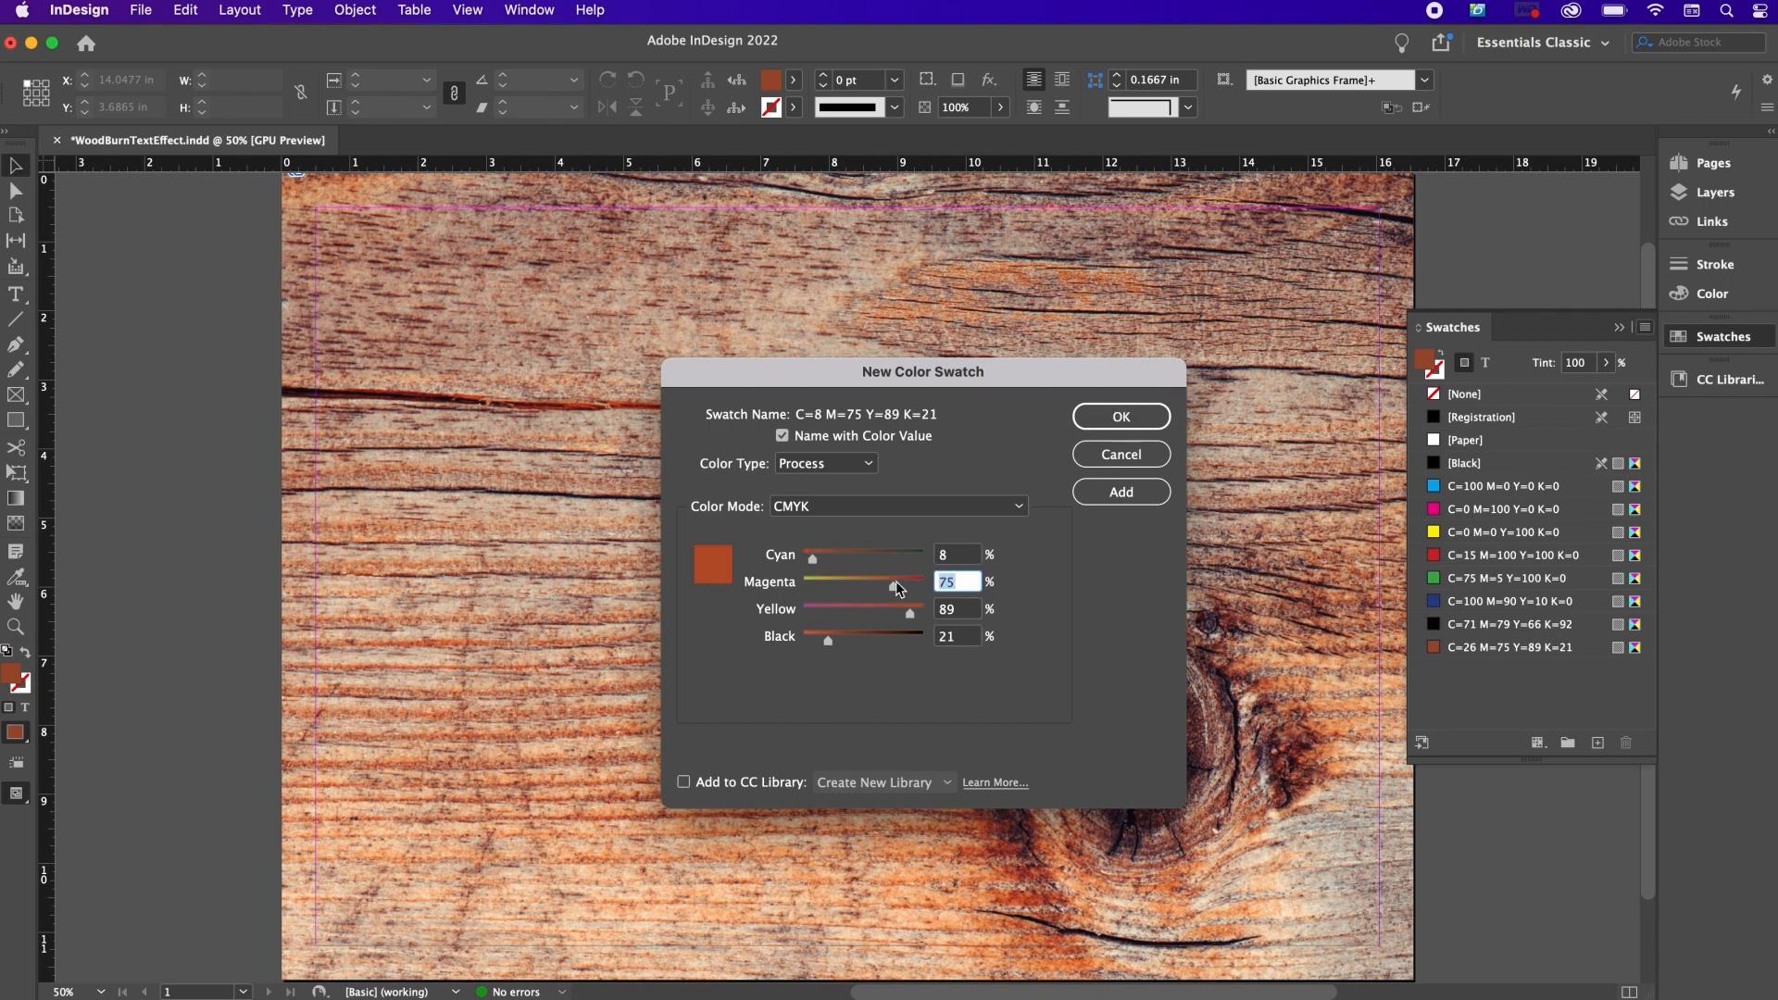
{"action": "type", "text": "46"}
{"action": "key", "text": "Tab"}
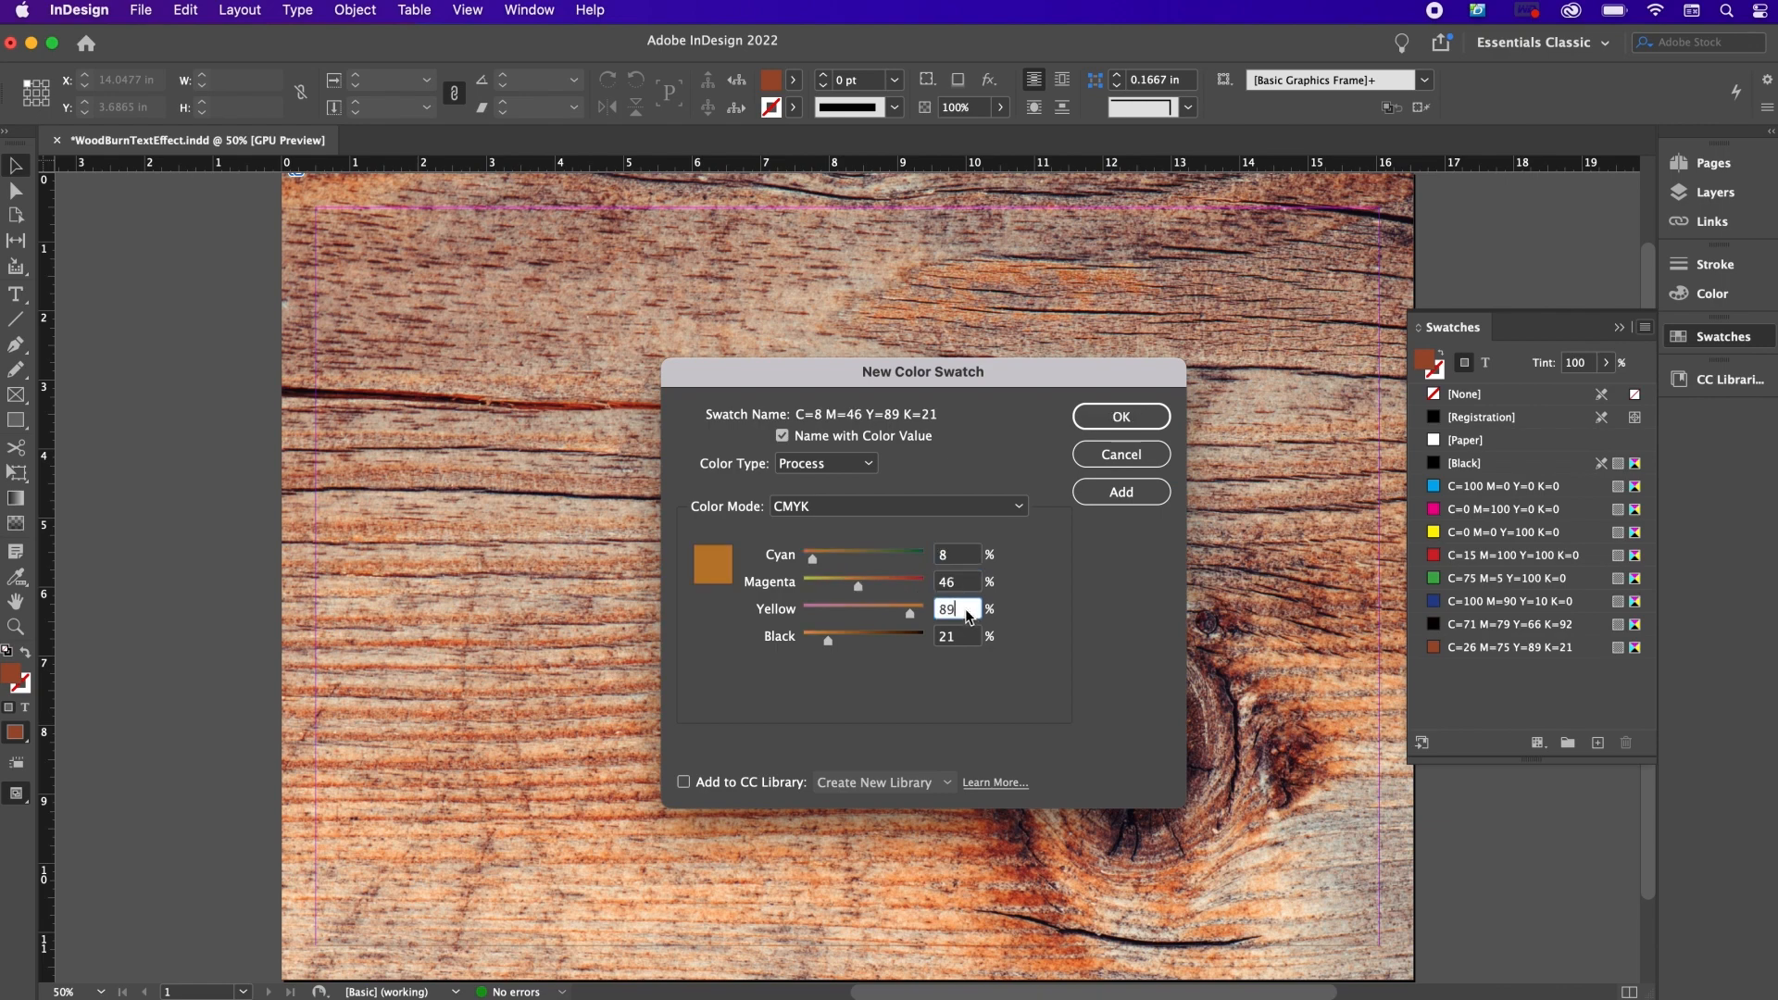
{"action": "type", "text": "42"}
{"action": "key", "text": "Tab"}
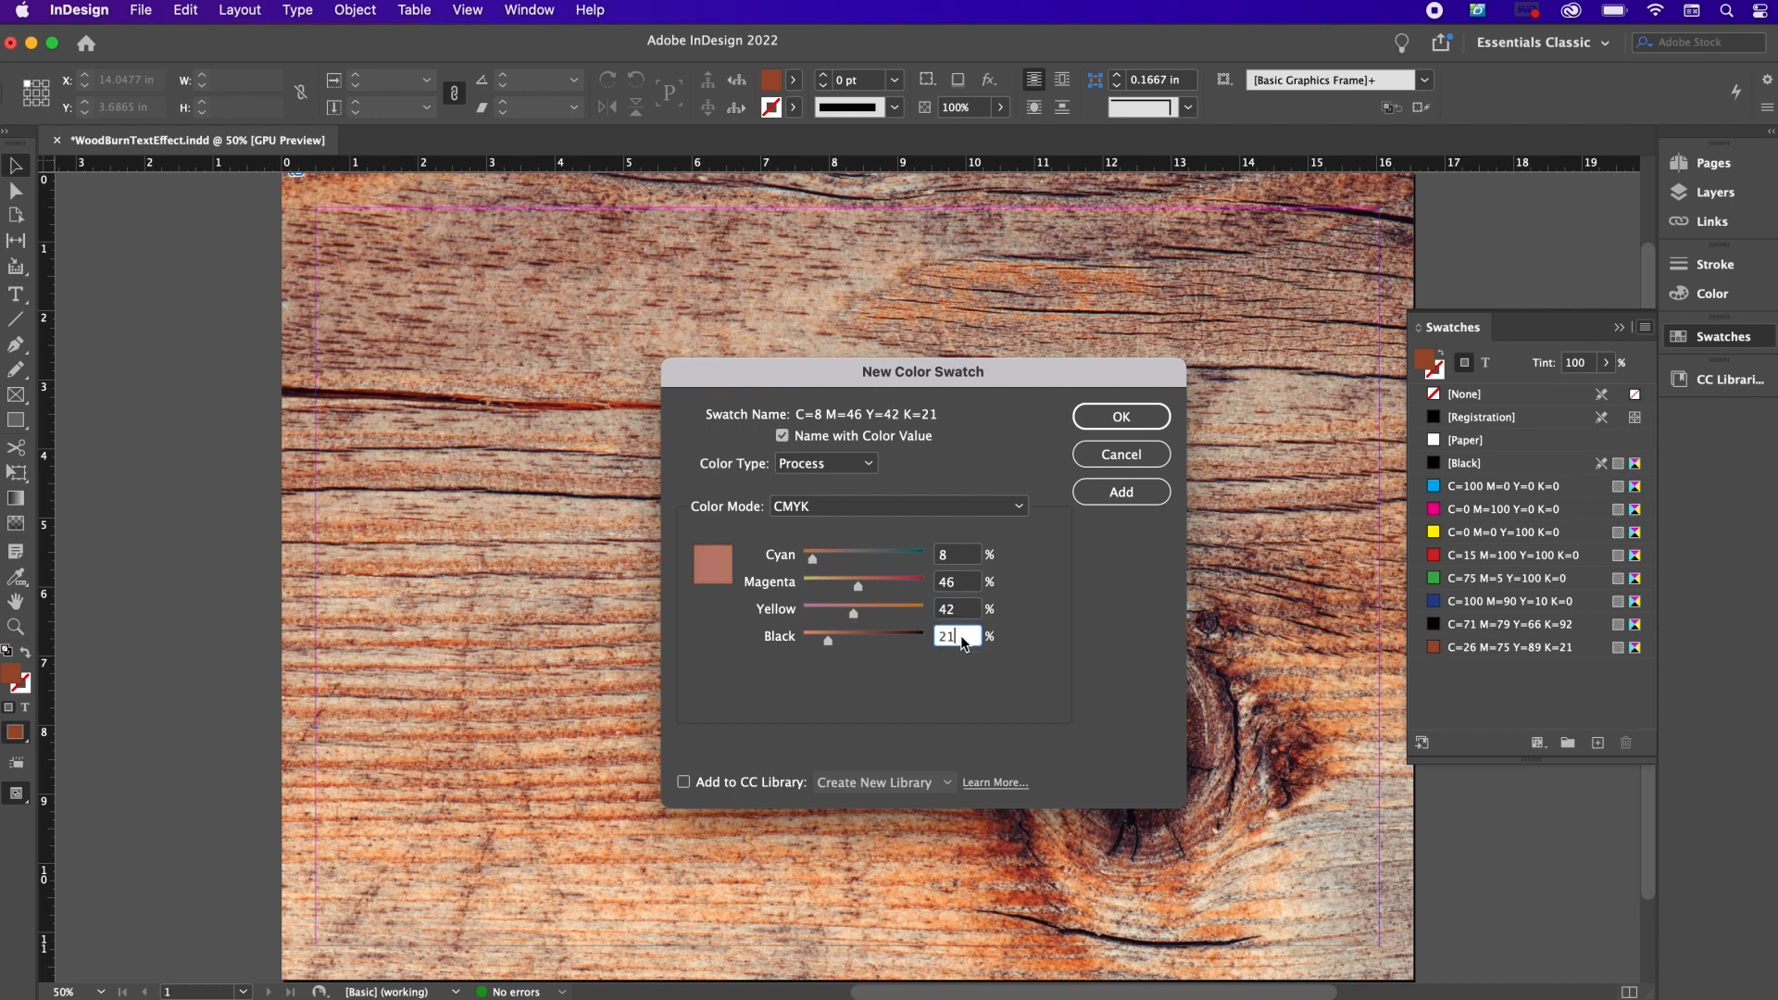
{"action": "type", "text": "1"}
{"action": "left_click", "coordinate": [1121, 491]}
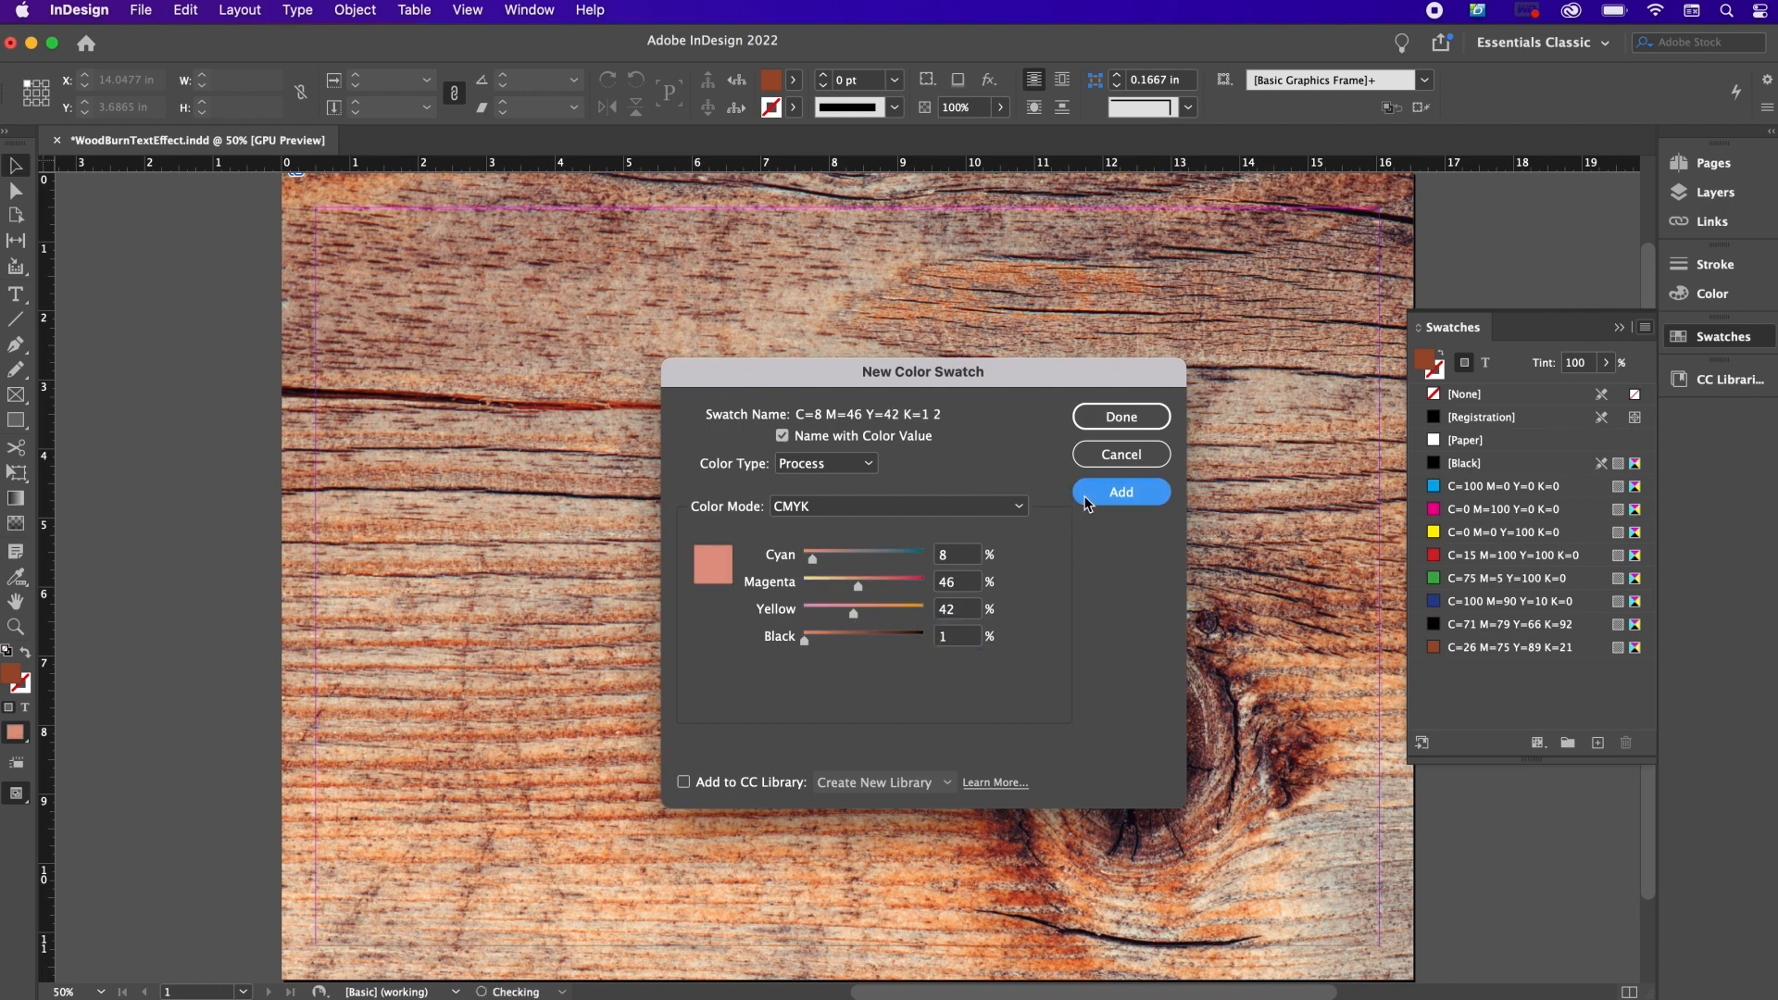
Step: Add a final CMYK process colour swatch with Cyan 43, Magenta 65, Yellow 48 and Black 48, and finish creating colour swatches
{"action": "left_click", "coordinate": [961, 557]}
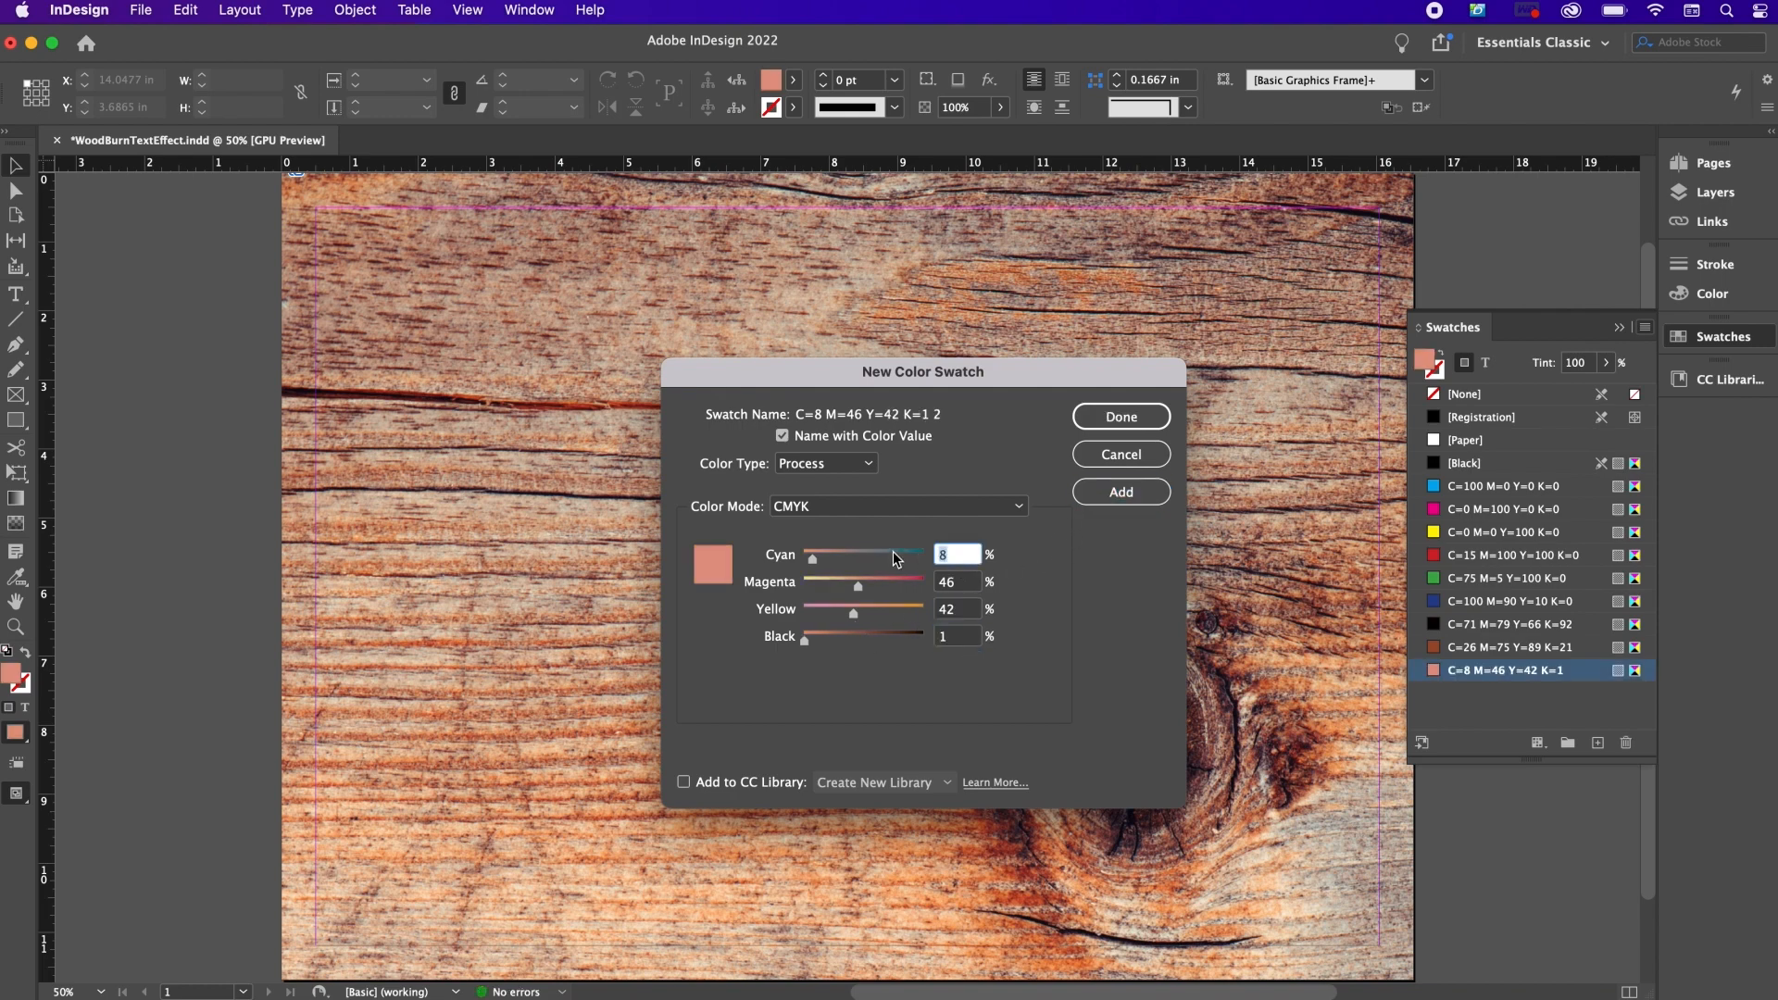
{"action": "type", "text": "43"}
{"action": "left_click", "coordinate": [969, 588]}
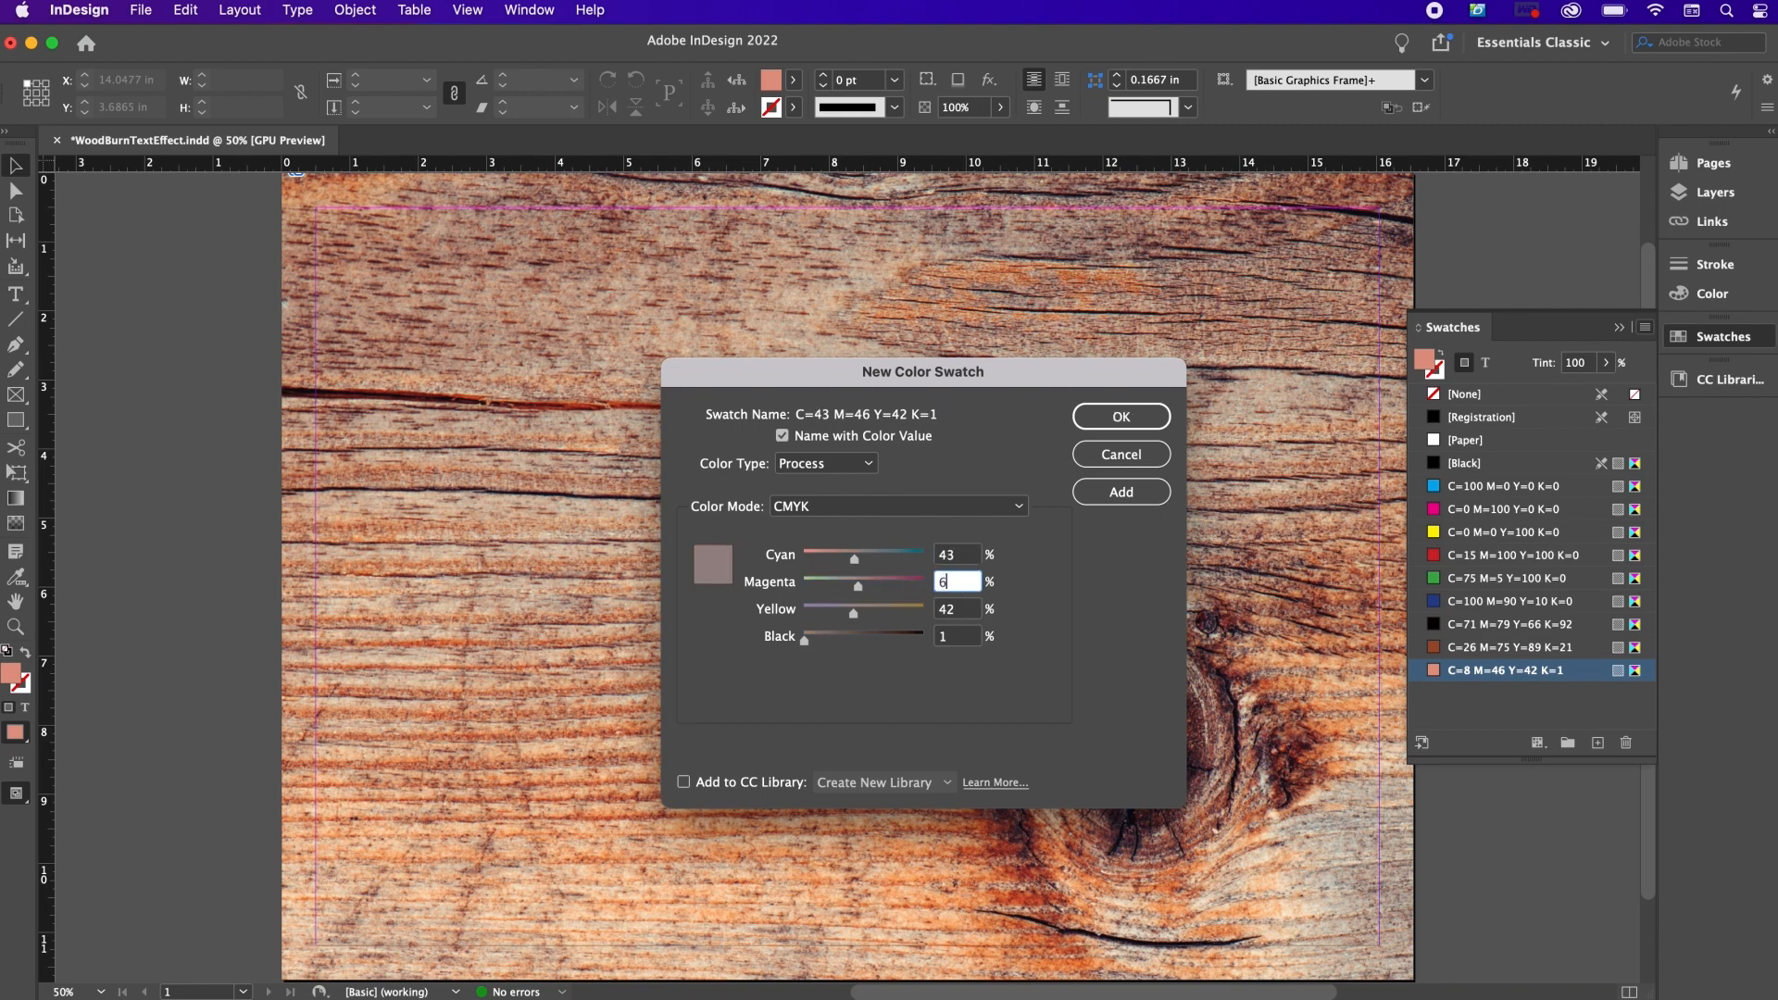
{"action": "type", "text": "65"}
{"action": "key", "text": "Tab"}
{"action": "type", "text": "48"}
{"action": "key", "text": "Tab"}
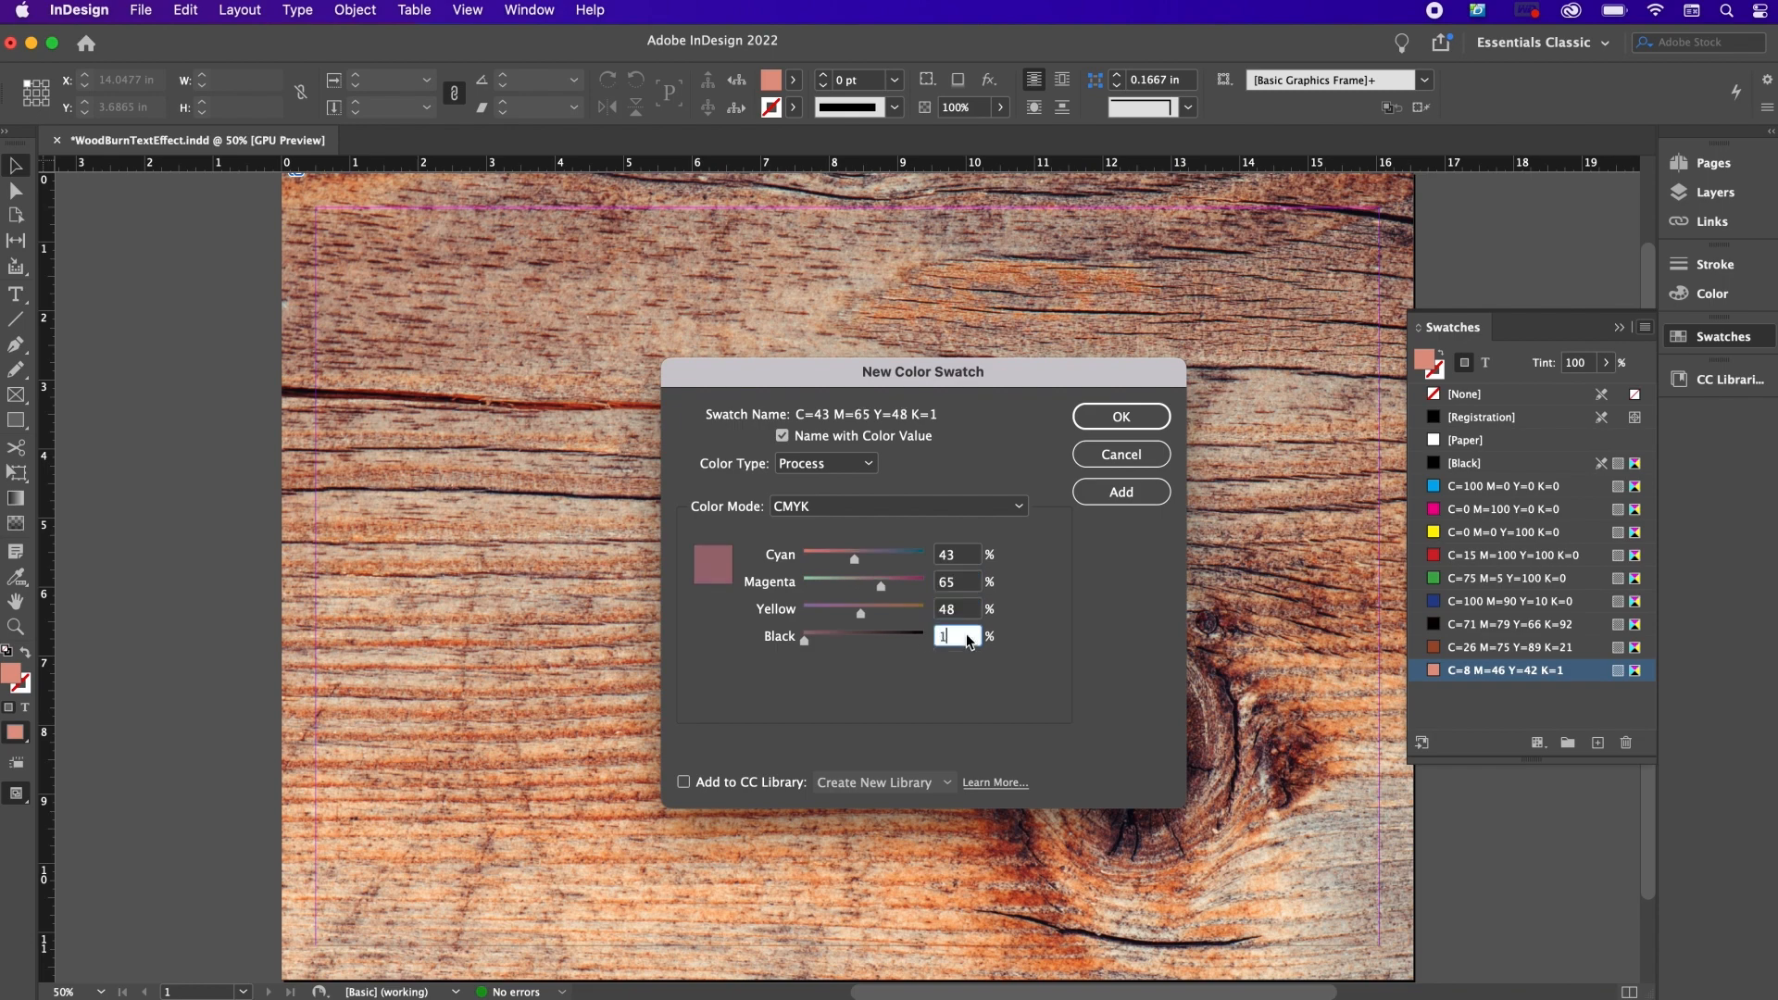
{"action": "type", "text": "48"}
{"action": "left_click", "coordinate": [1110, 493]}
{"action": "left_click", "coordinate": [1106, 422]}
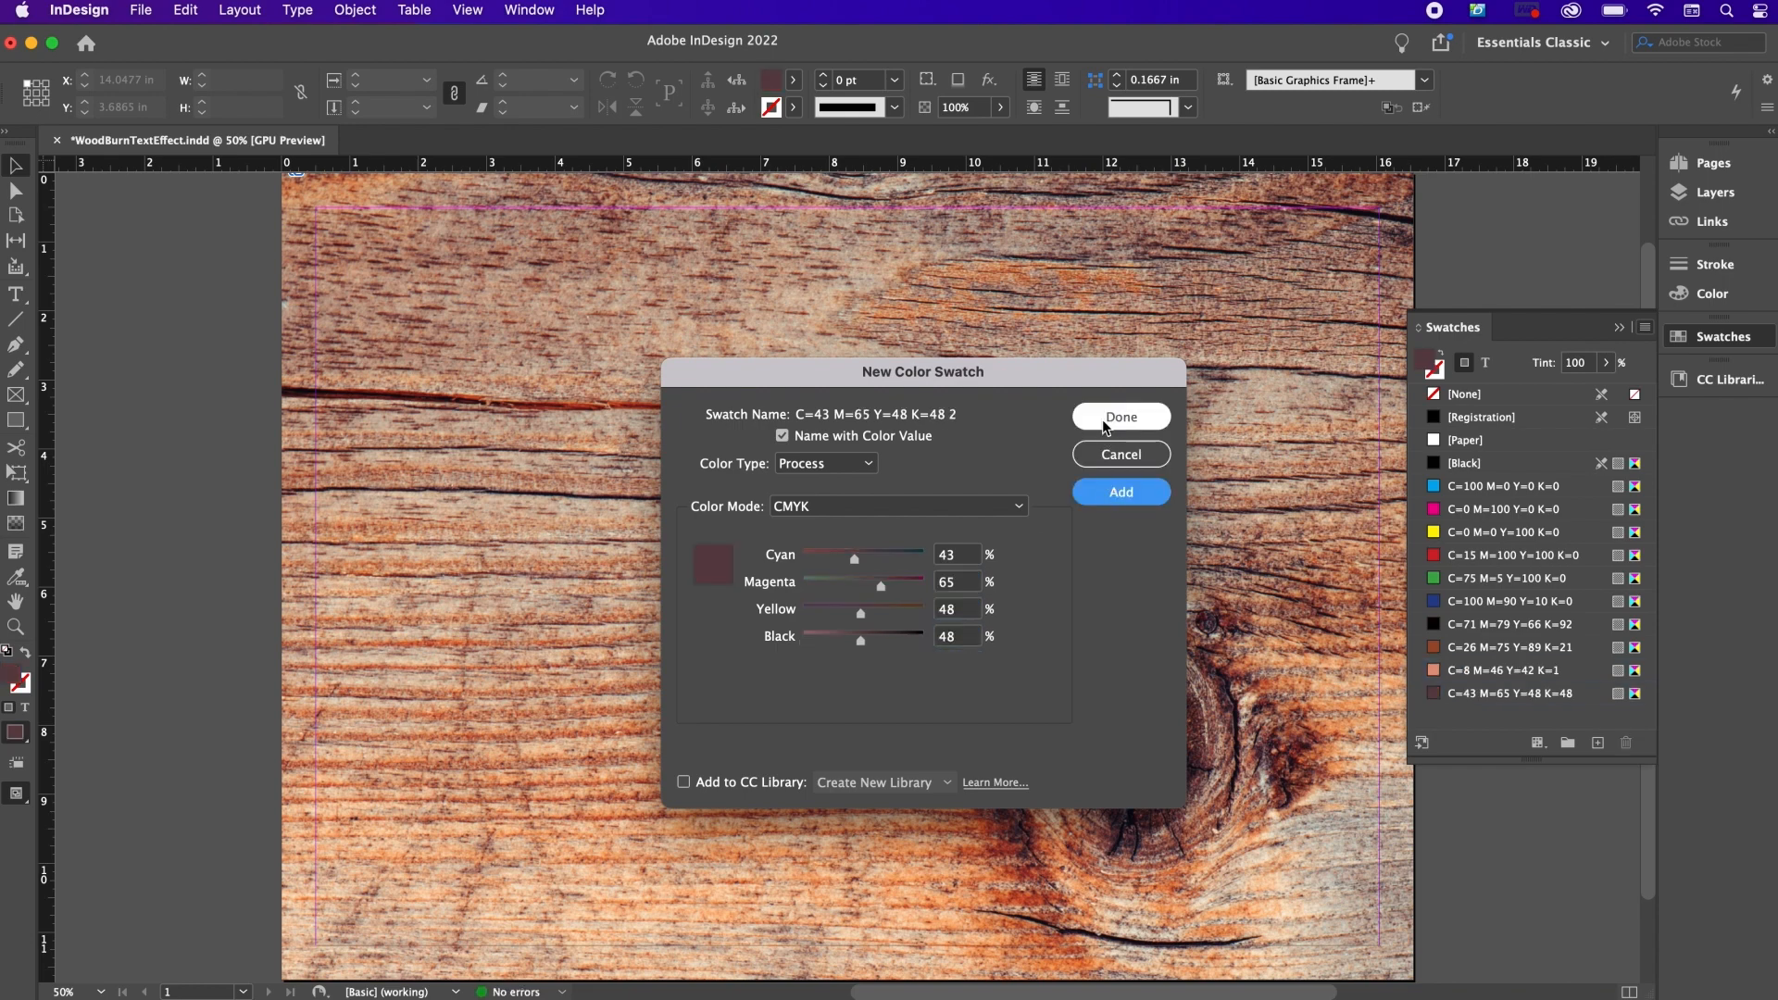
Step: Create a radial gradient swatch named "Burn Gradient" from C=71 M=79 Y=66 K=92 through C=26 M=75 Y=89 K=21 to C=8 M=46 Y=42 K=1
{"action": "left_click", "coordinate": [1644, 327]}
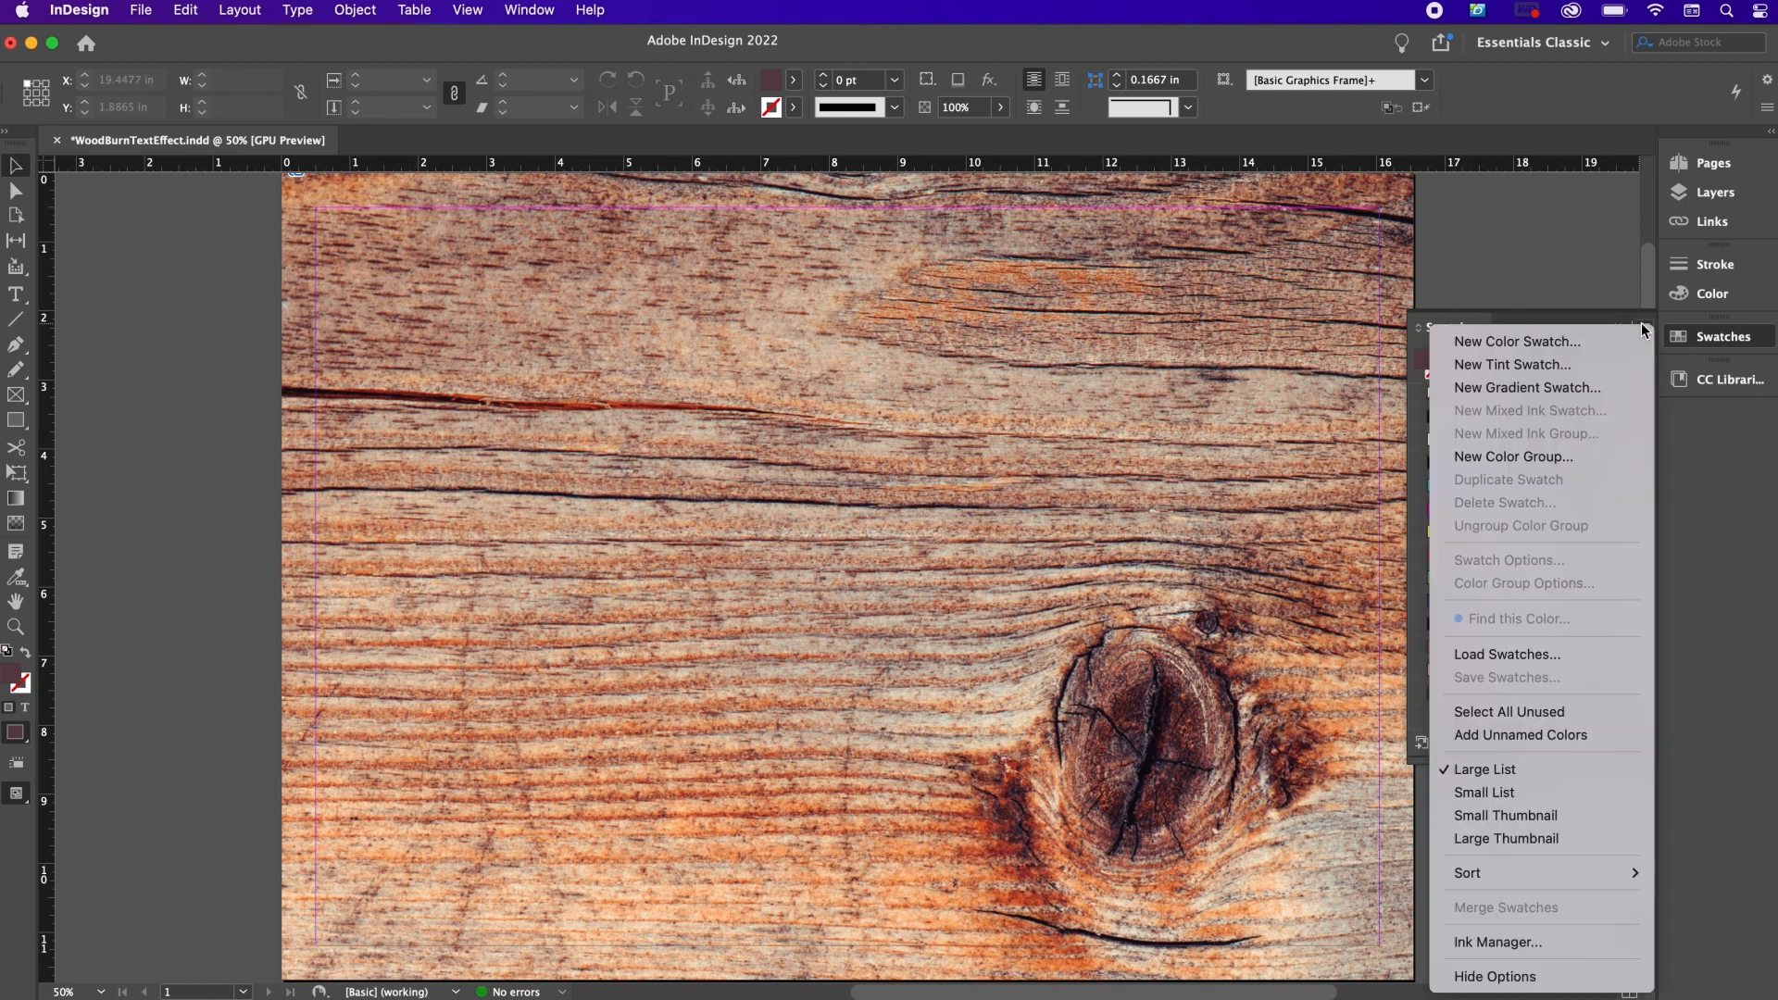
{"action": "left_click", "coordinate": [1583, 387]}
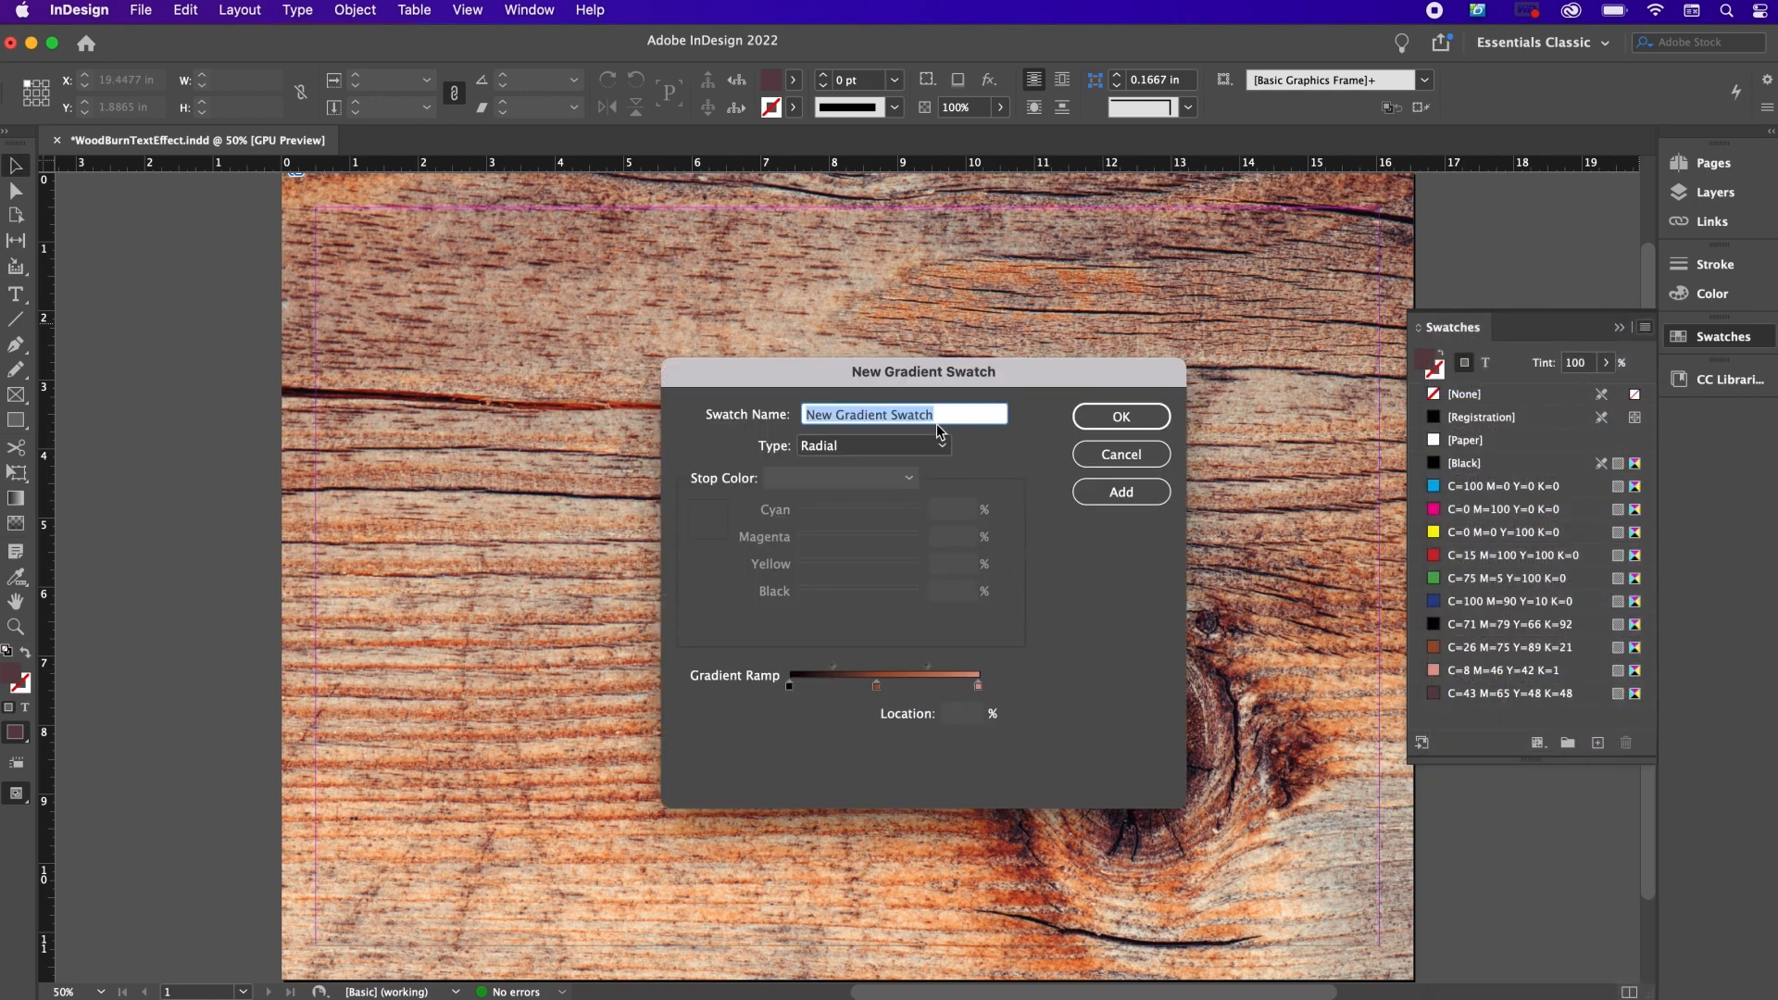
{"action": "type", "text": "Burn Gr"}
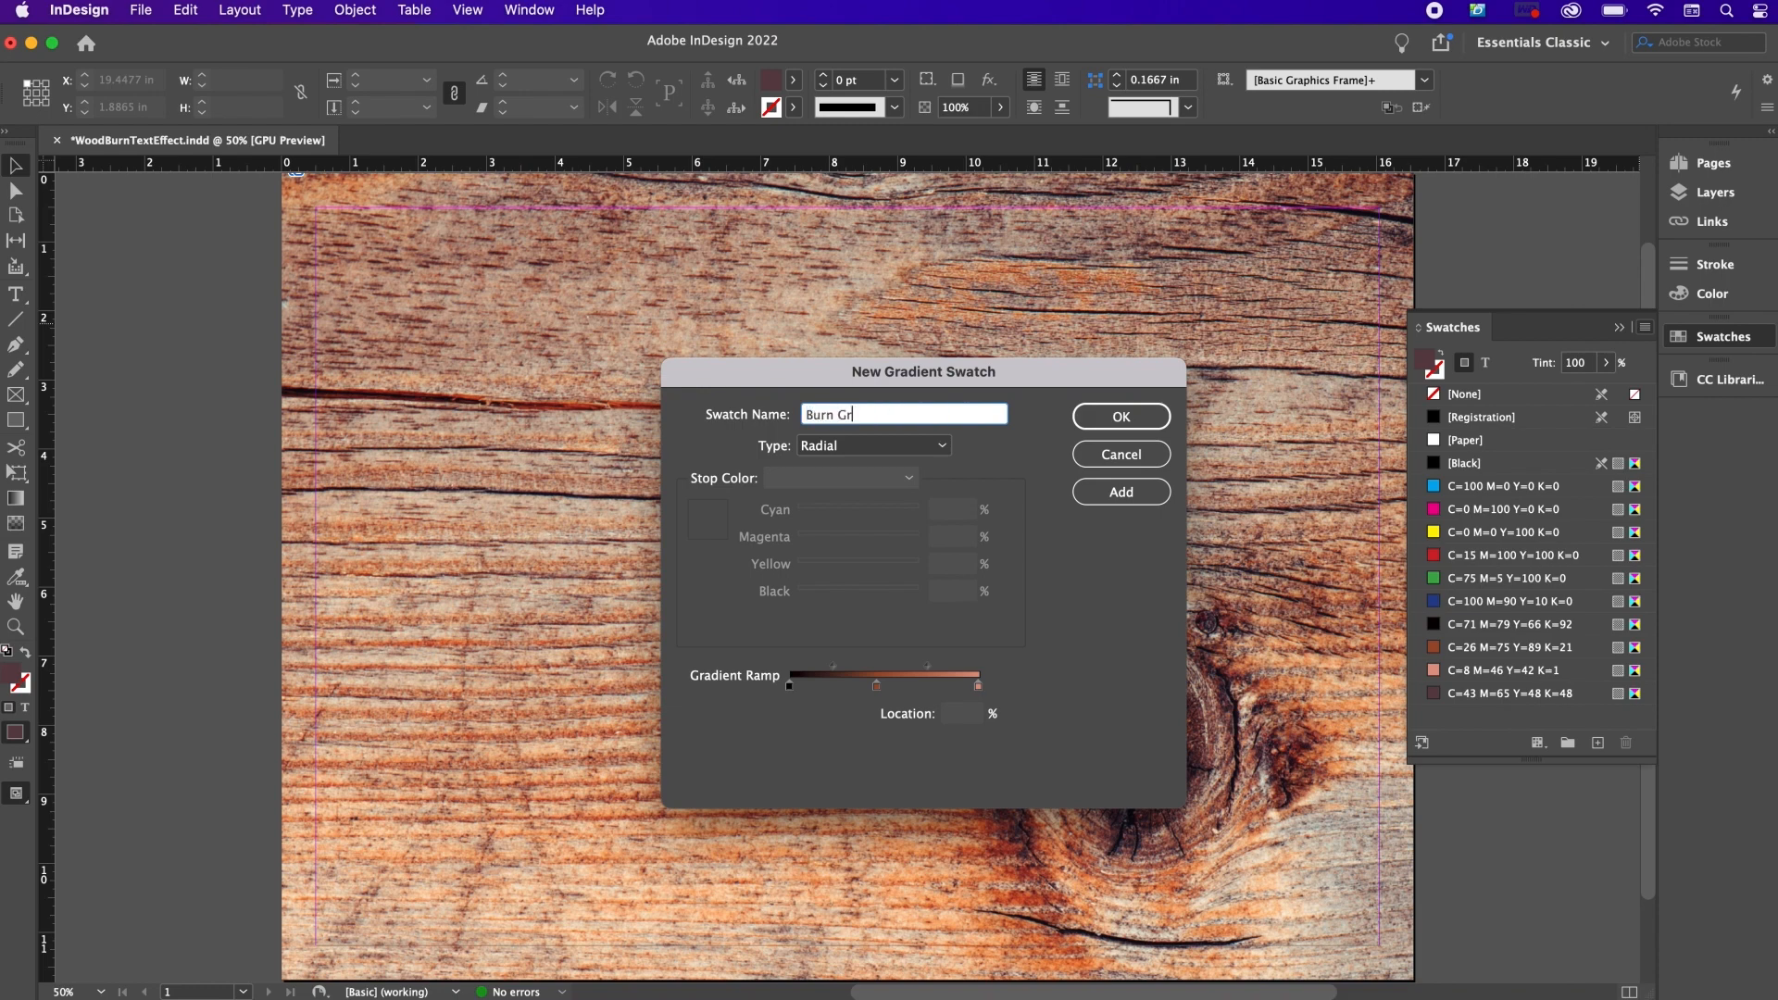
{"action": "type", "text": "adient"}
{"action": "left_click", "coordinate": [788, 684]}
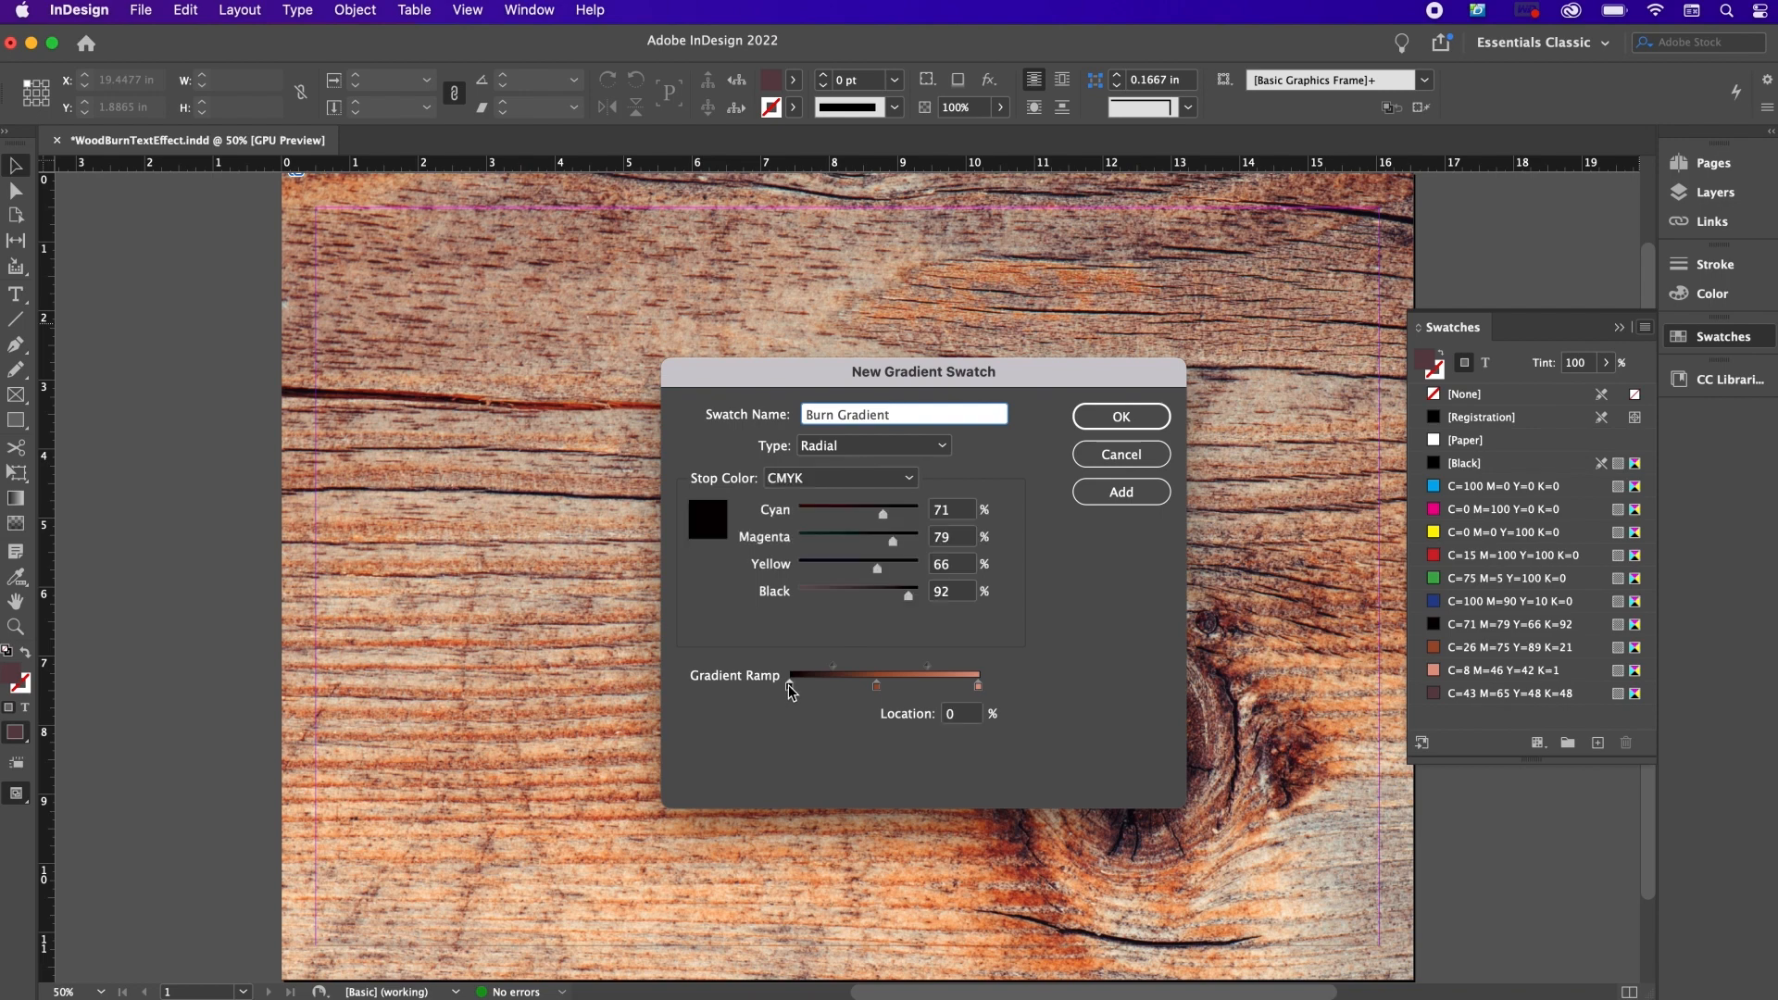
{"action": "left_click", "coordinate": [876, 685]}
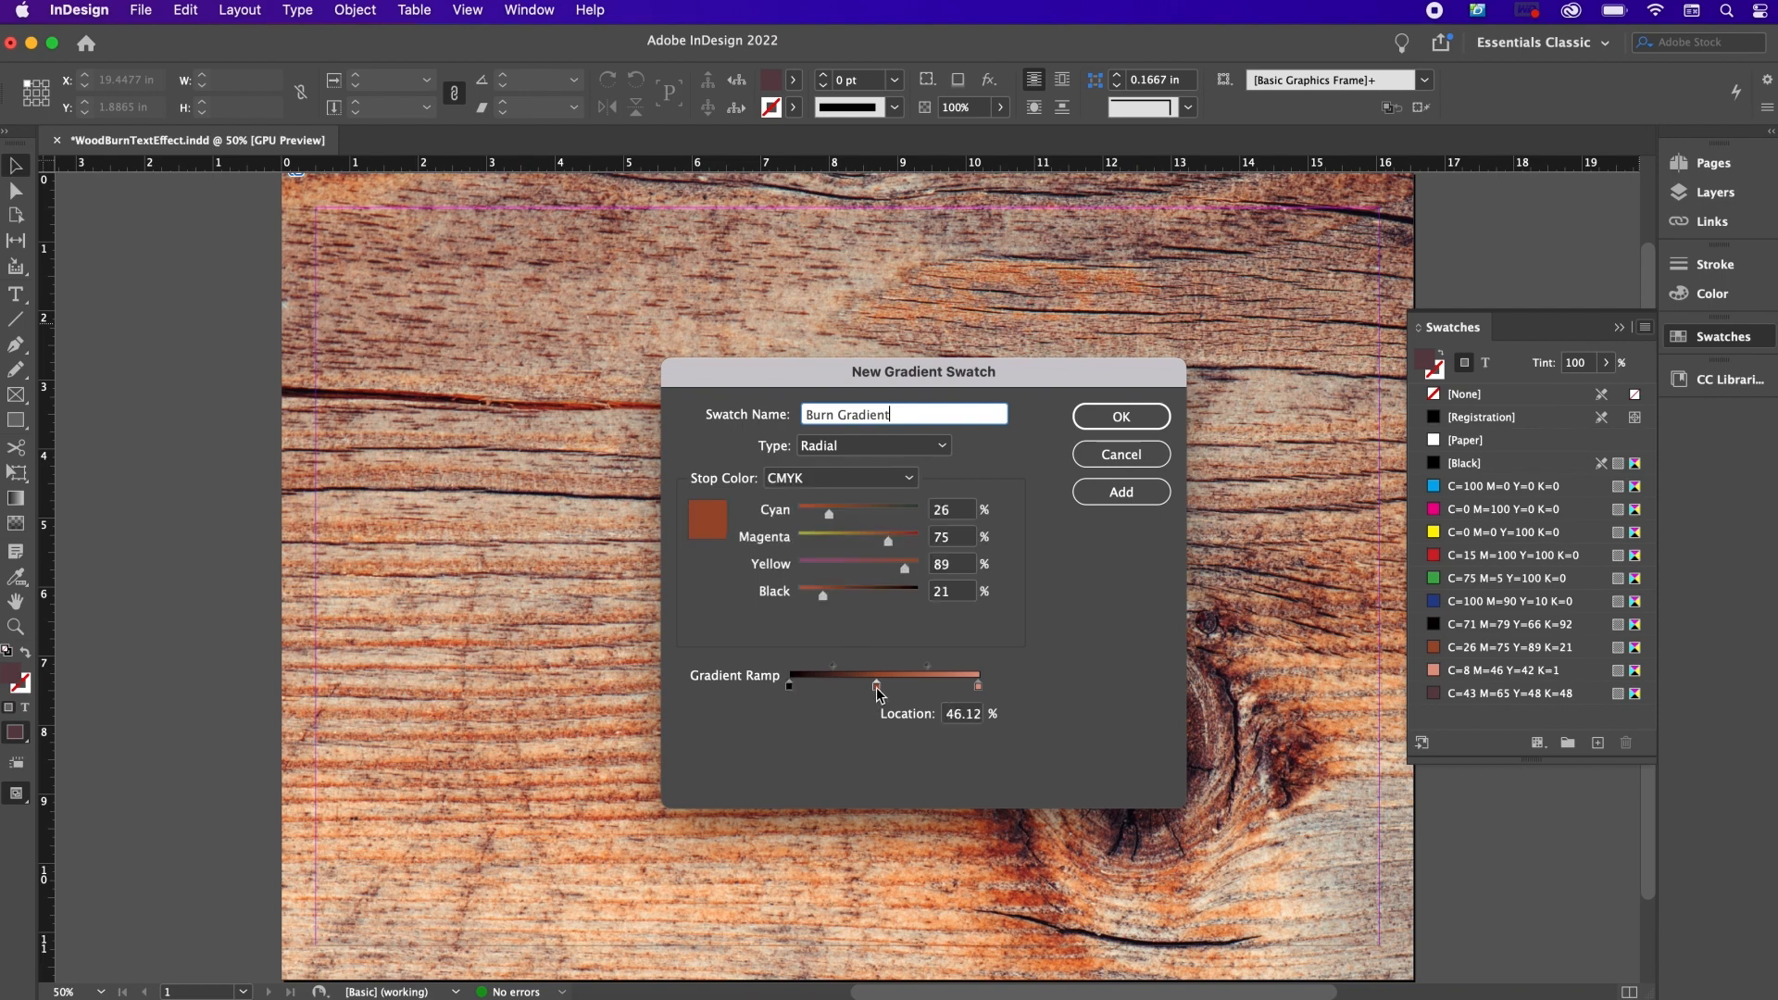
{"action": "left_click", "coordinate": [978, 686]}
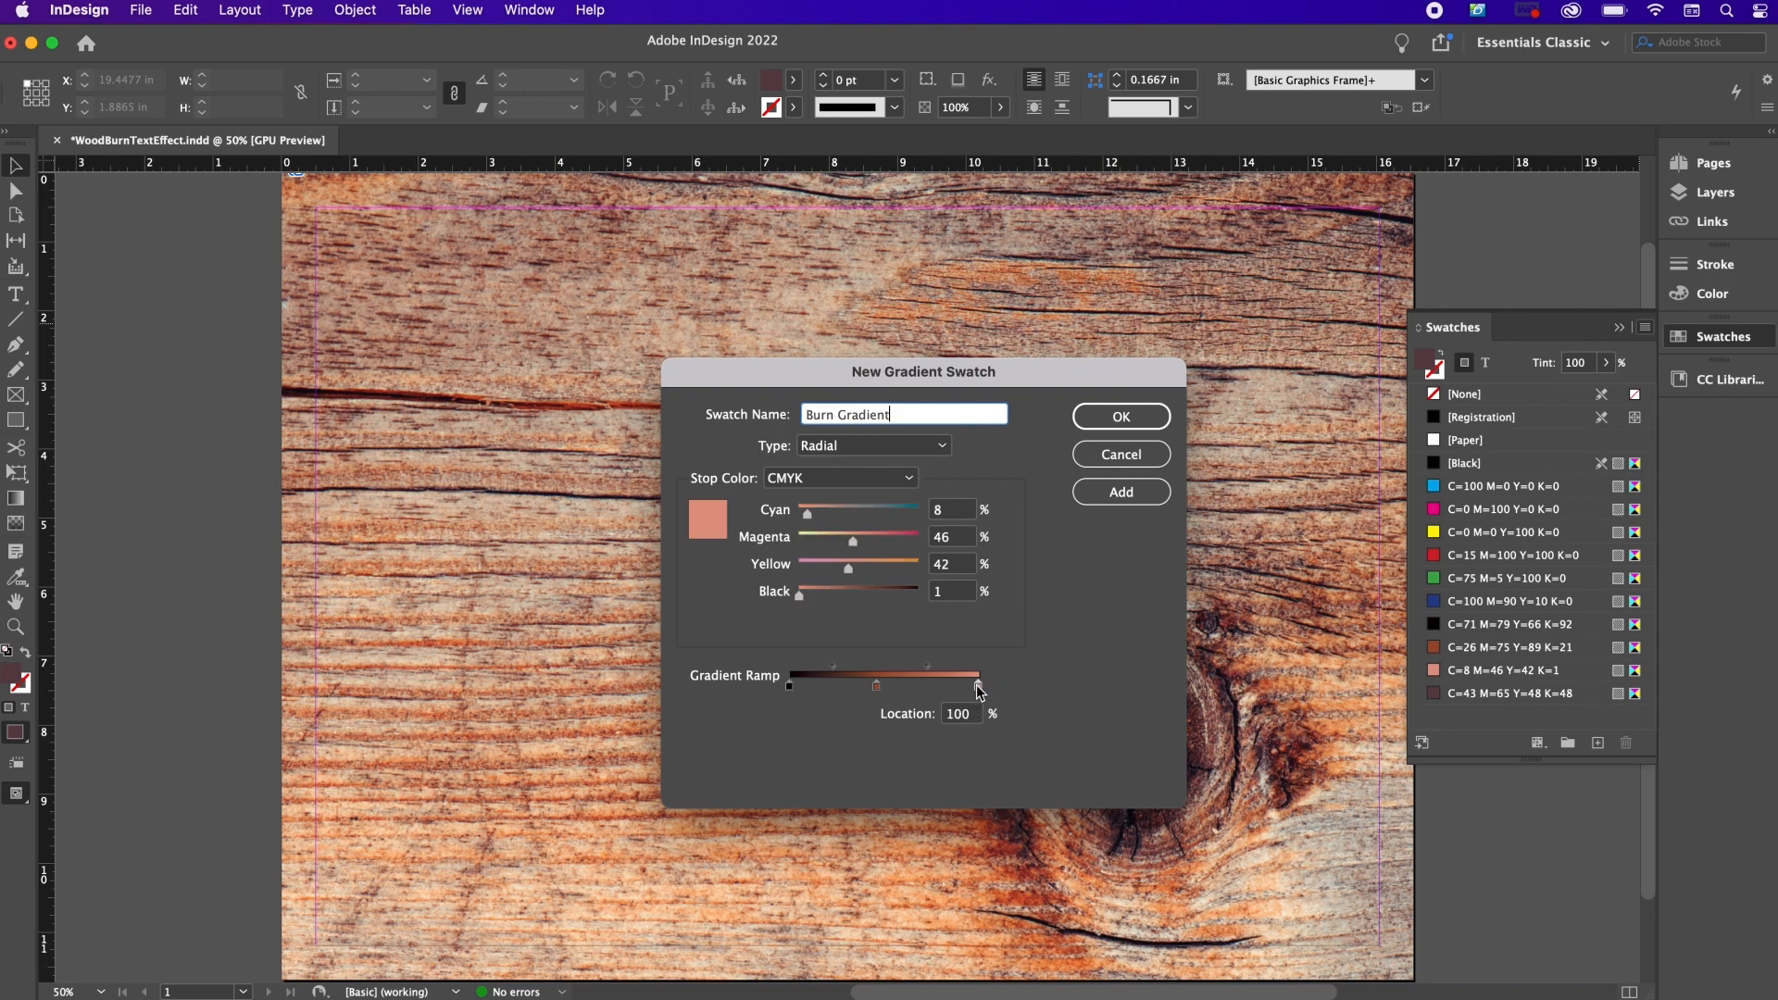
{"action": "left_click", "coordinate": [820, 479]}
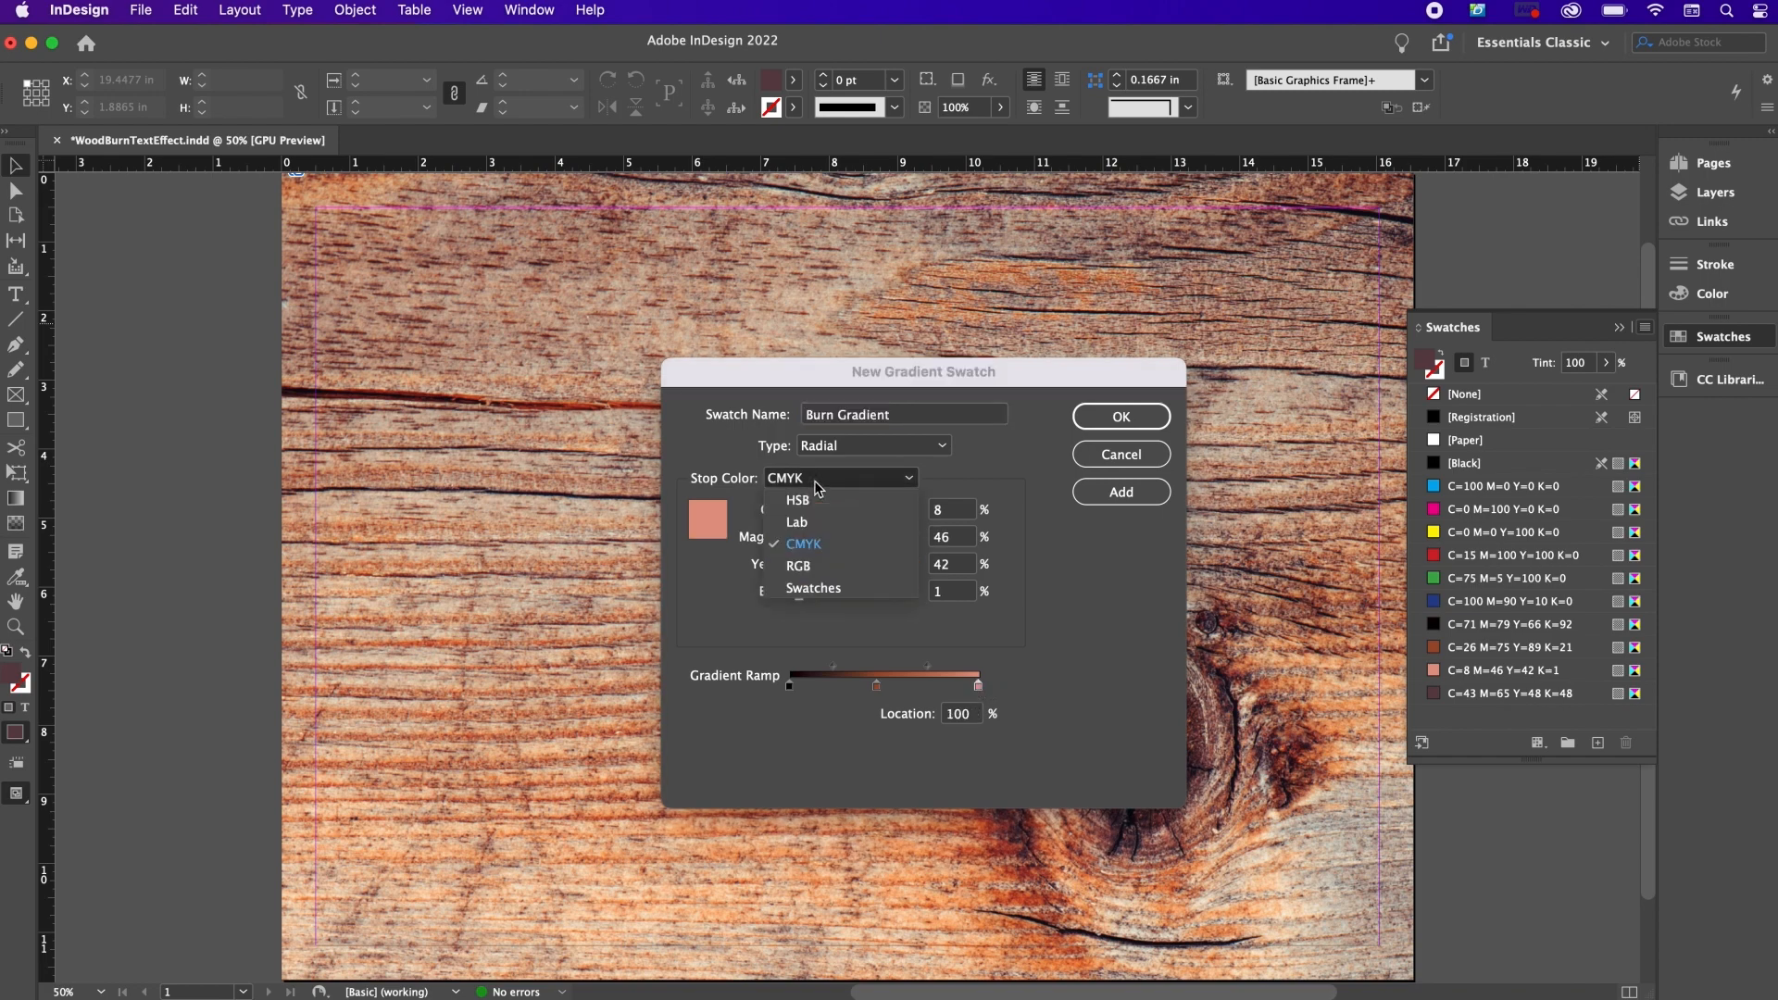
{"action": "left_click", "coordinate": [819, 589]}
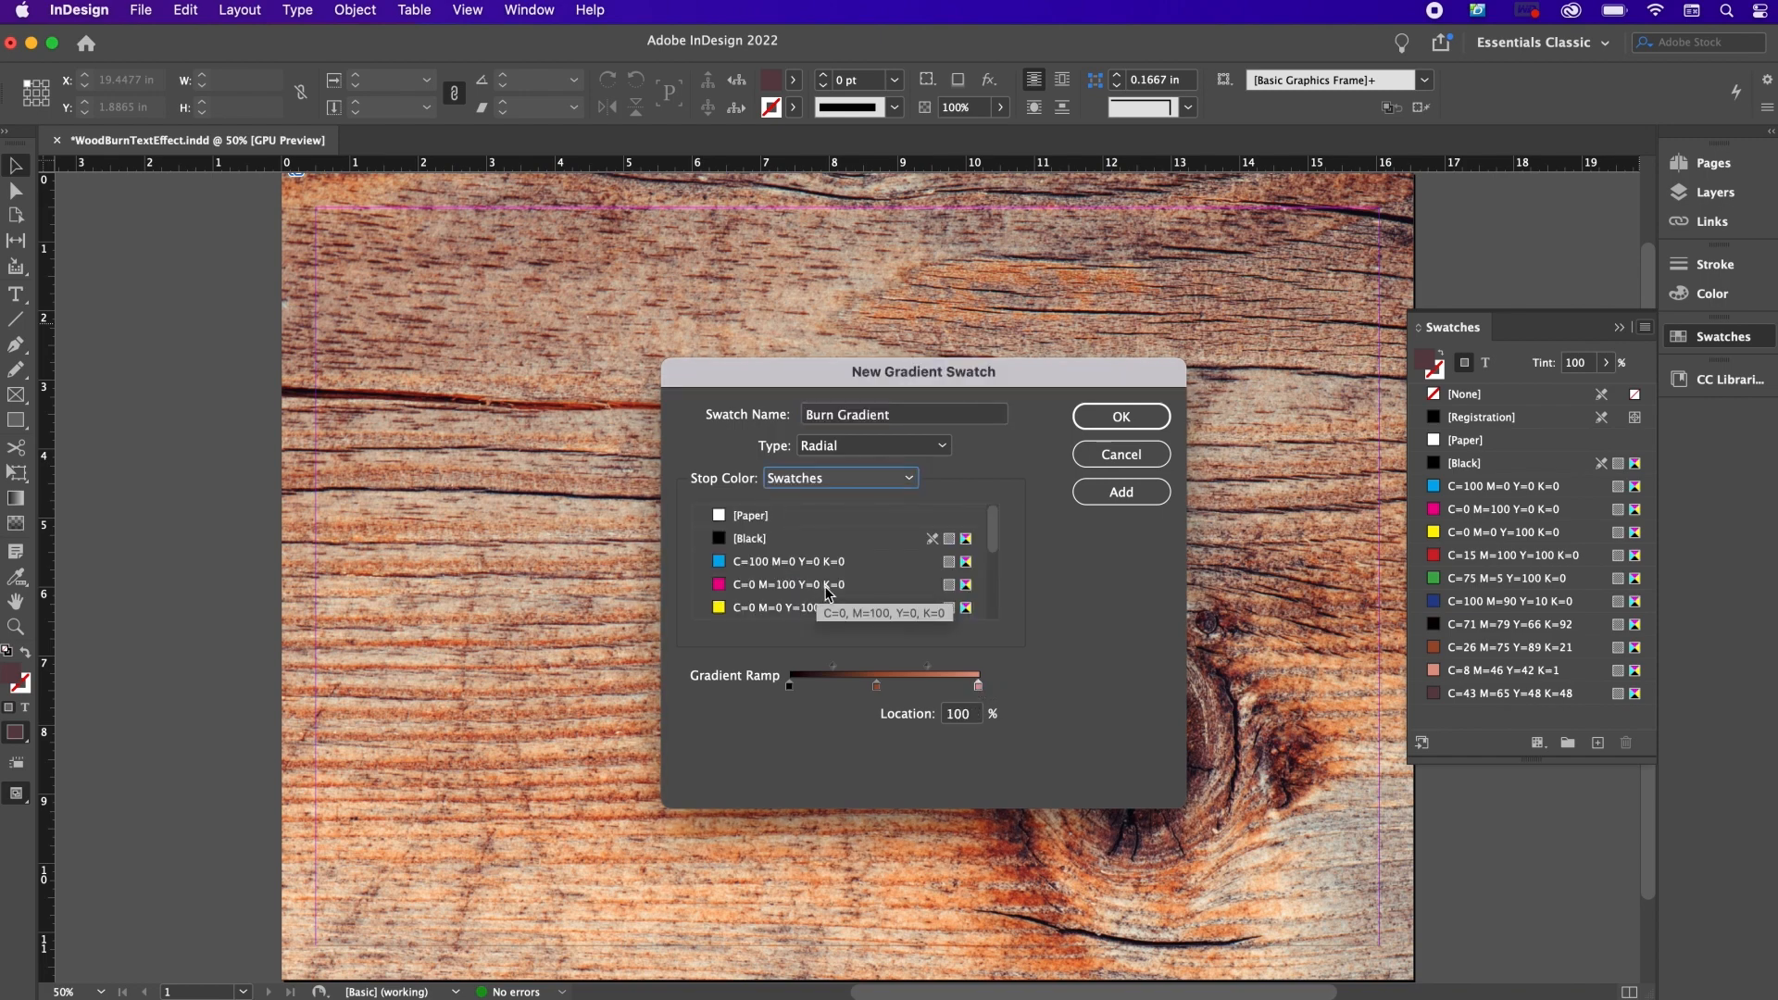
{"action": "left_click_drag", "start_coordinate": [993, 534], "coordinate": [997, 615]}
{"action": "left_click", "coordinate": [1135, 500]}
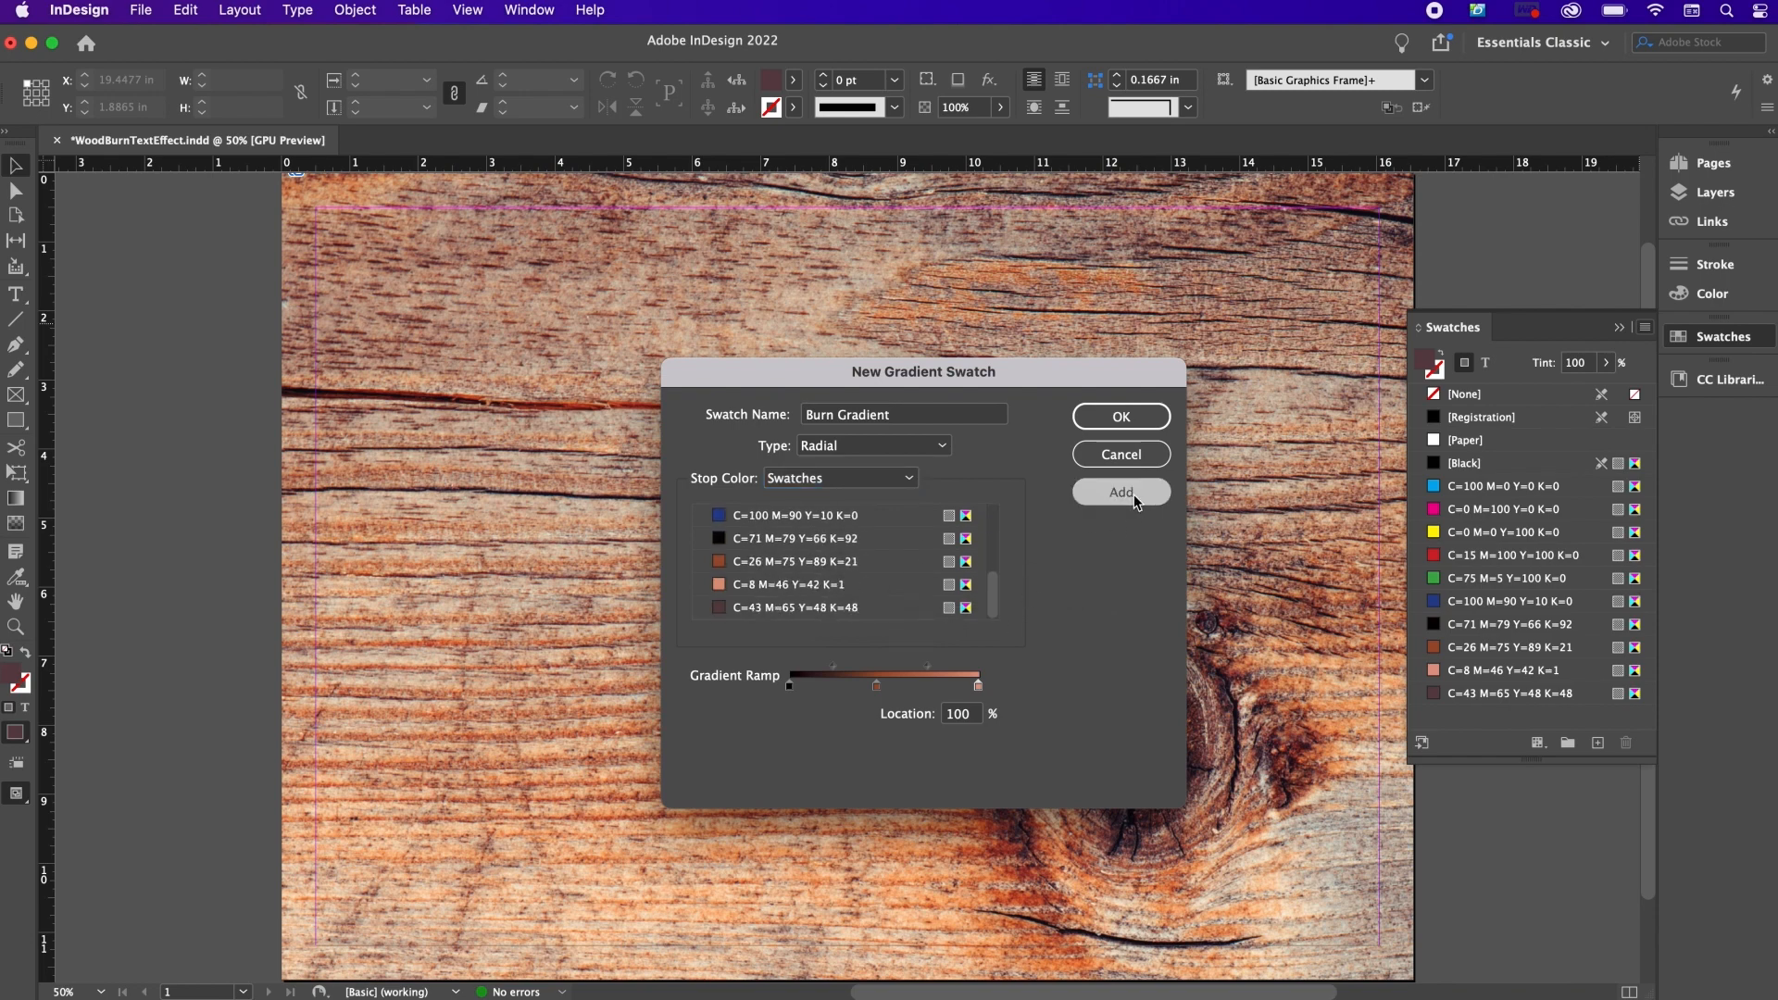
{"action": "left_click", "coordinate": [1117, 419]}
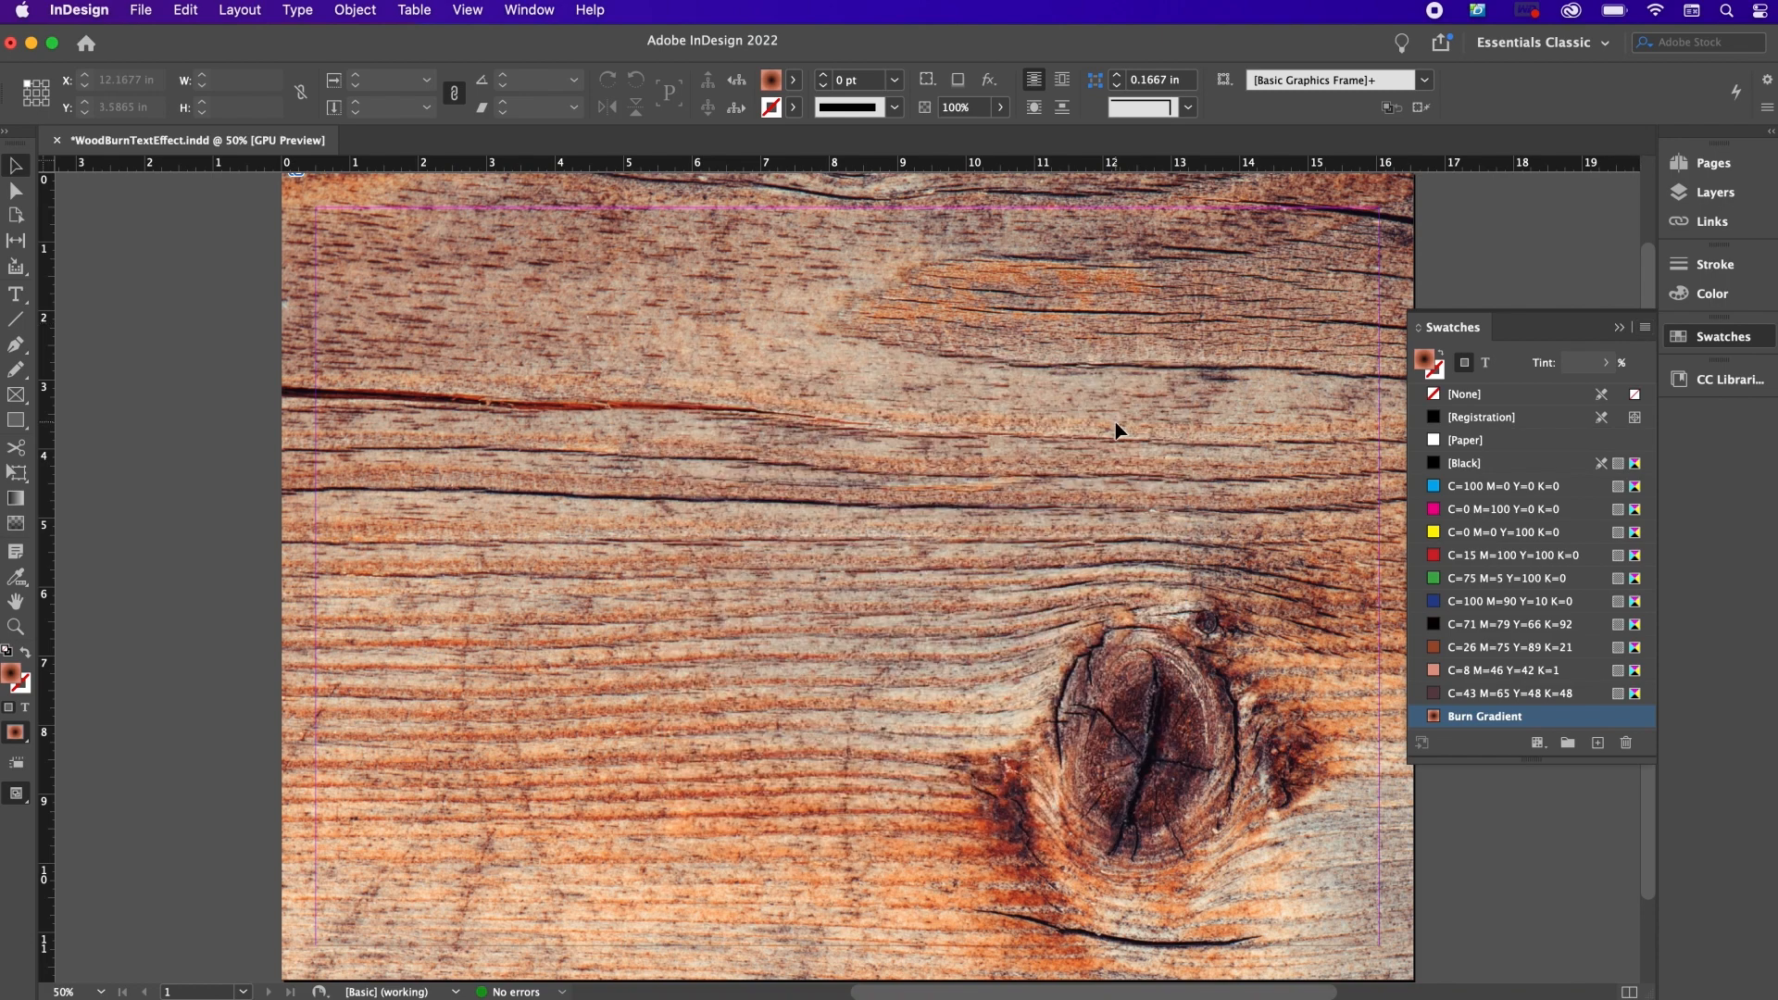
Step: Draw a large text frame across the middle of the page and enter "WOOD BURN" in it
{"action": "left_click", "coordinate": [16, 295]}
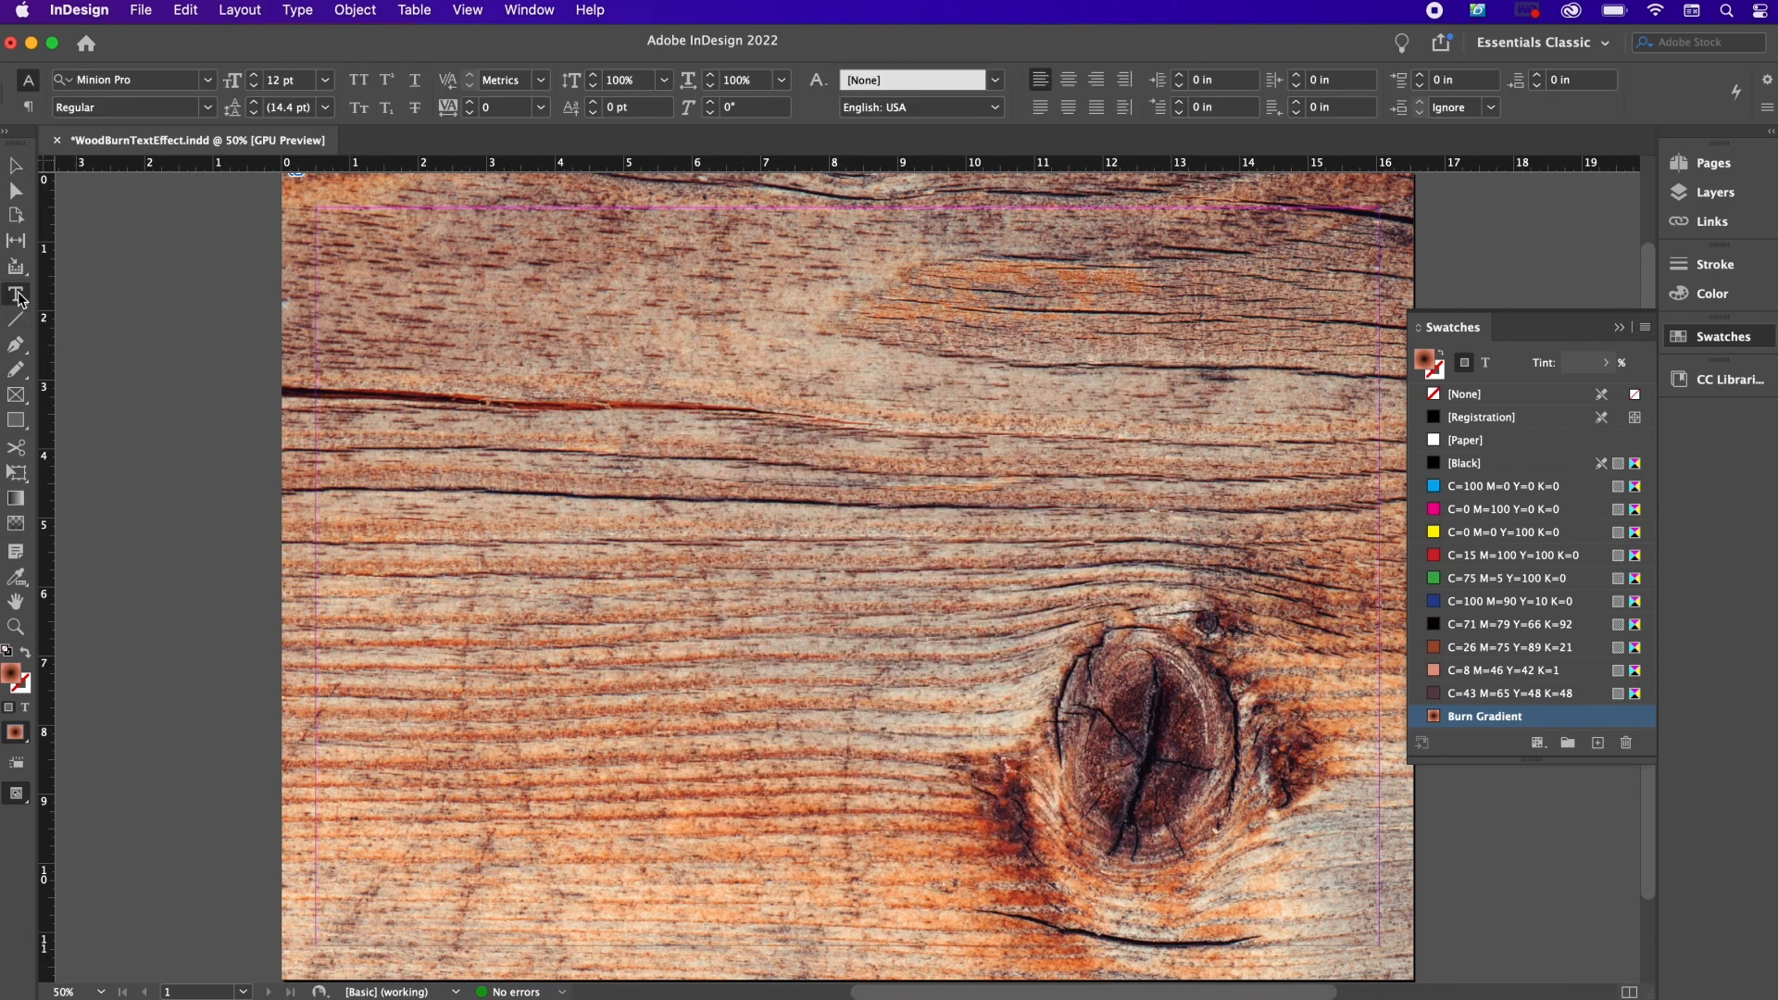
{"action": "left_click_drag", "start_coordinate": [502, 337], "coordinate": [1226, 821]}
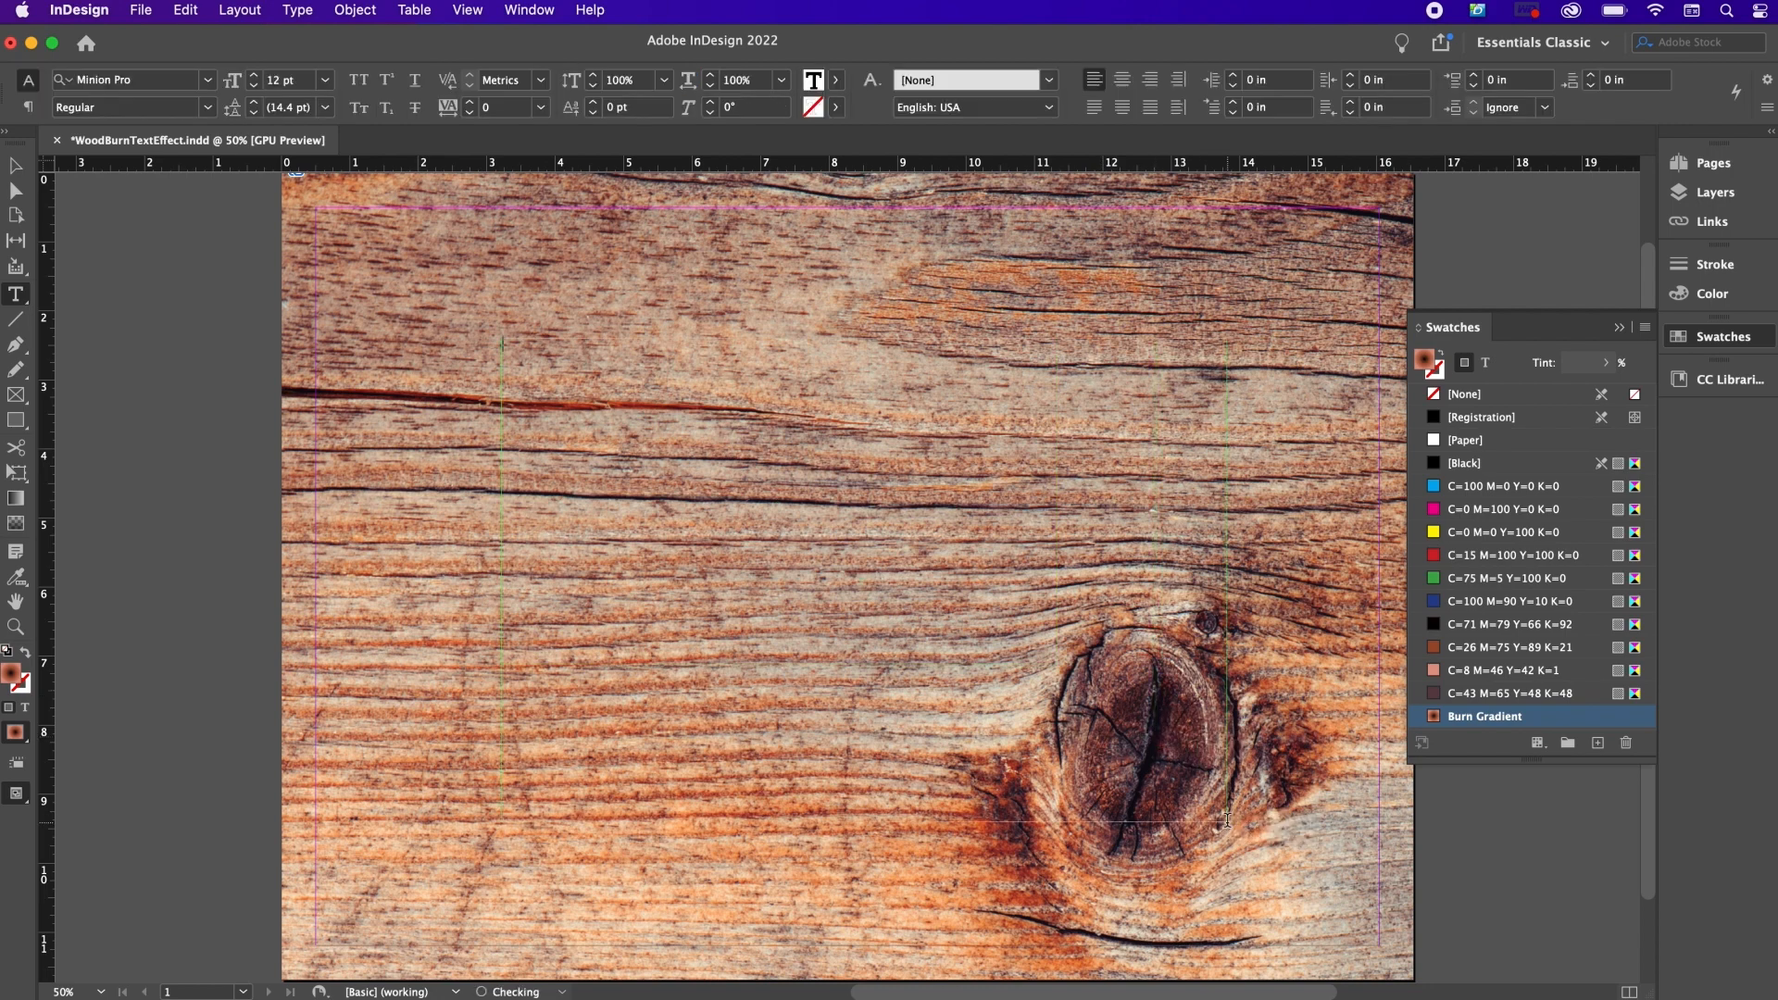
{"action": "type", "text": "WOOD BURN"}
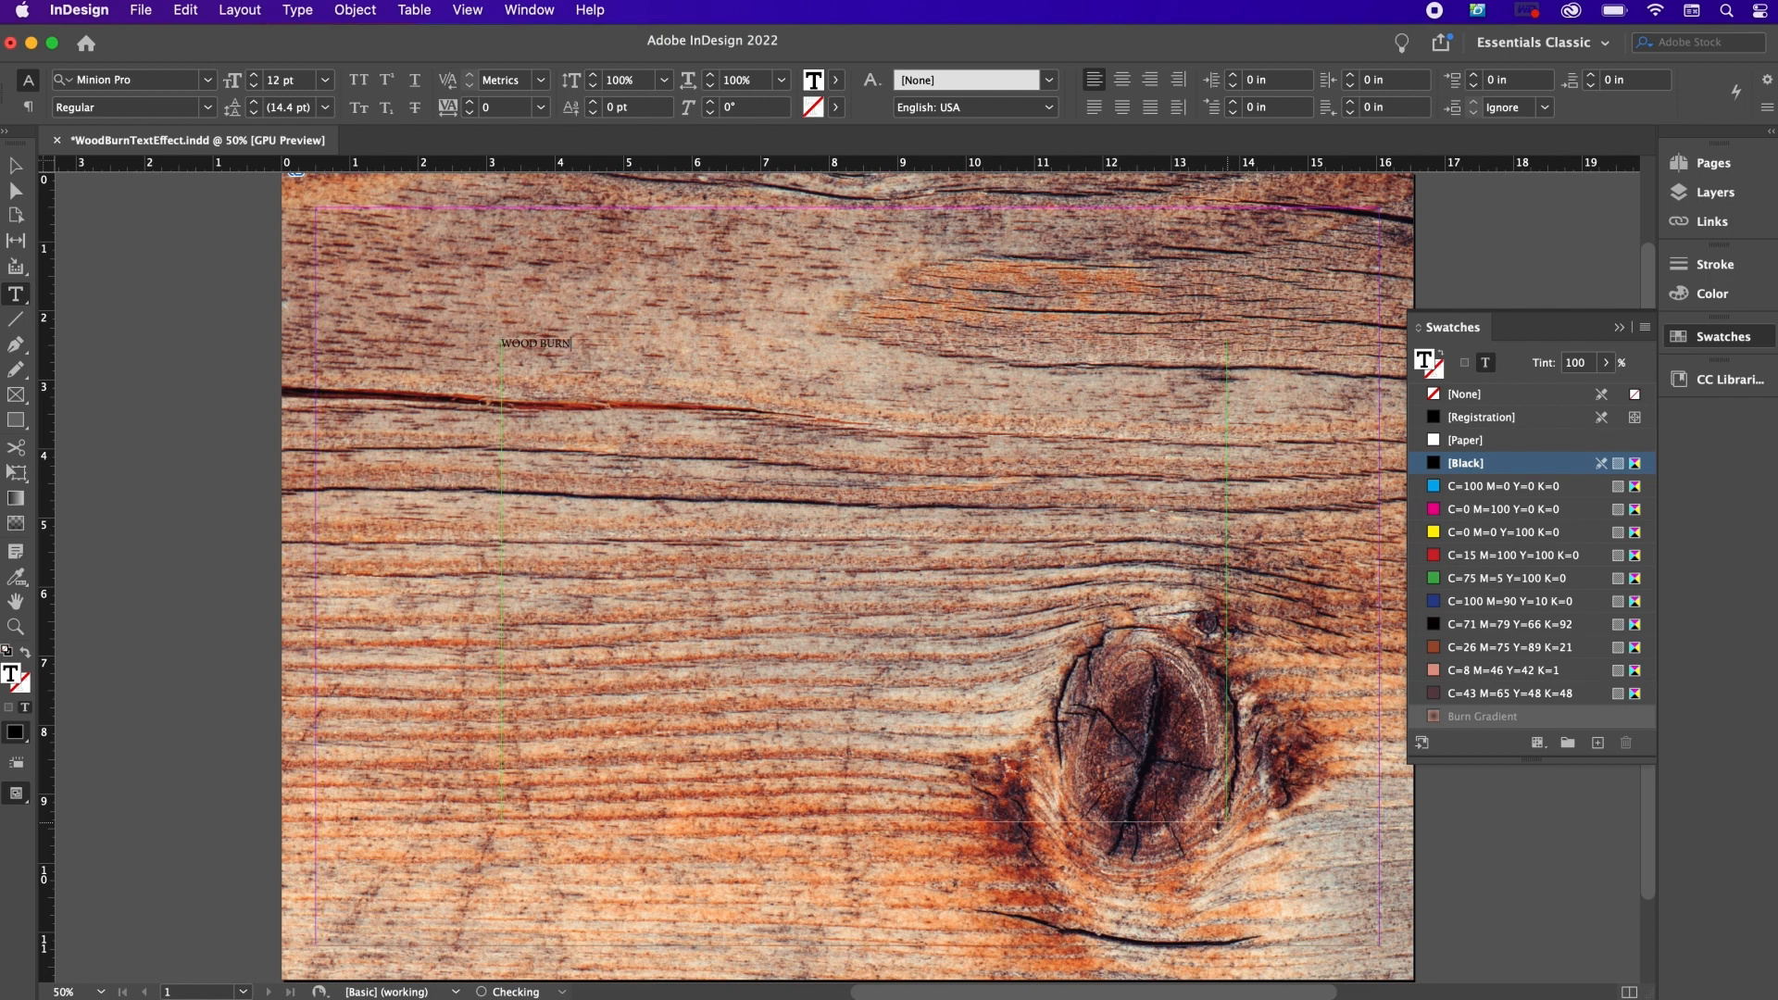
Step: Set the font size of all the WOOD BURN text to 170 pt
{"action": "key", "text": "super+a"}
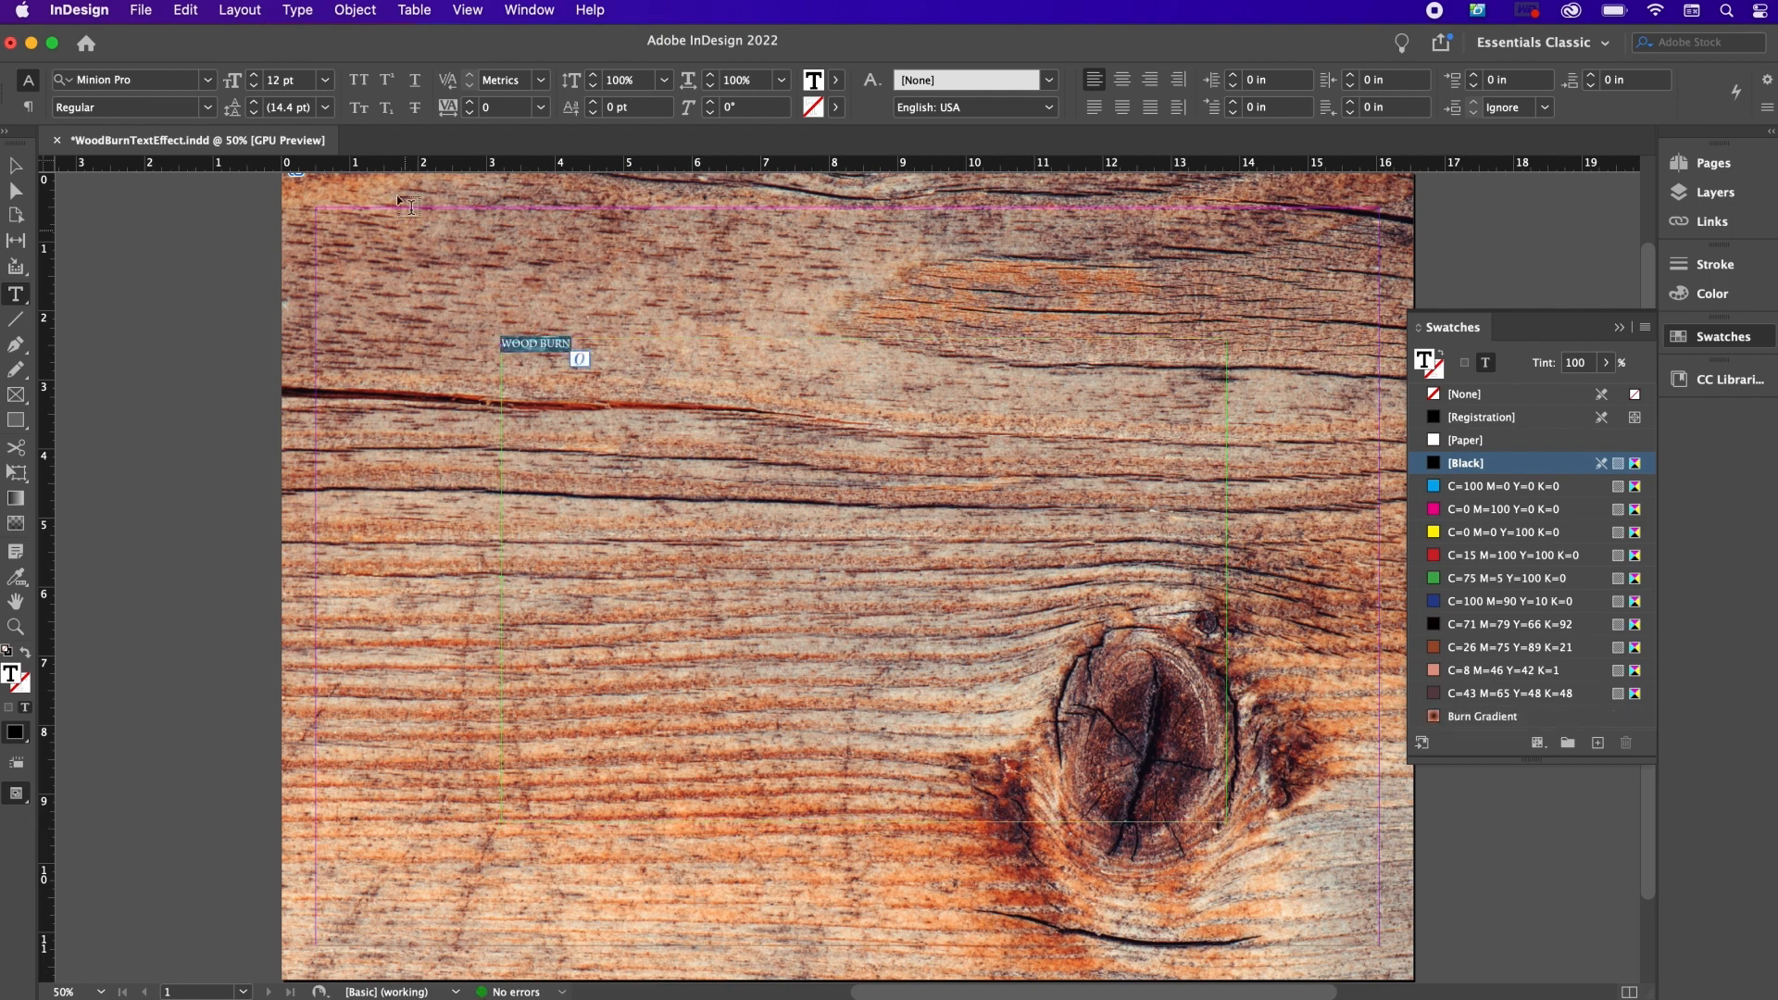
{"action": "left_click", "coordinate": [281, 80]}
{"action": "key", "text": "BackSpace"}
{"action": "type", "text": "70"}
{"action": "key", "text": "Return"}
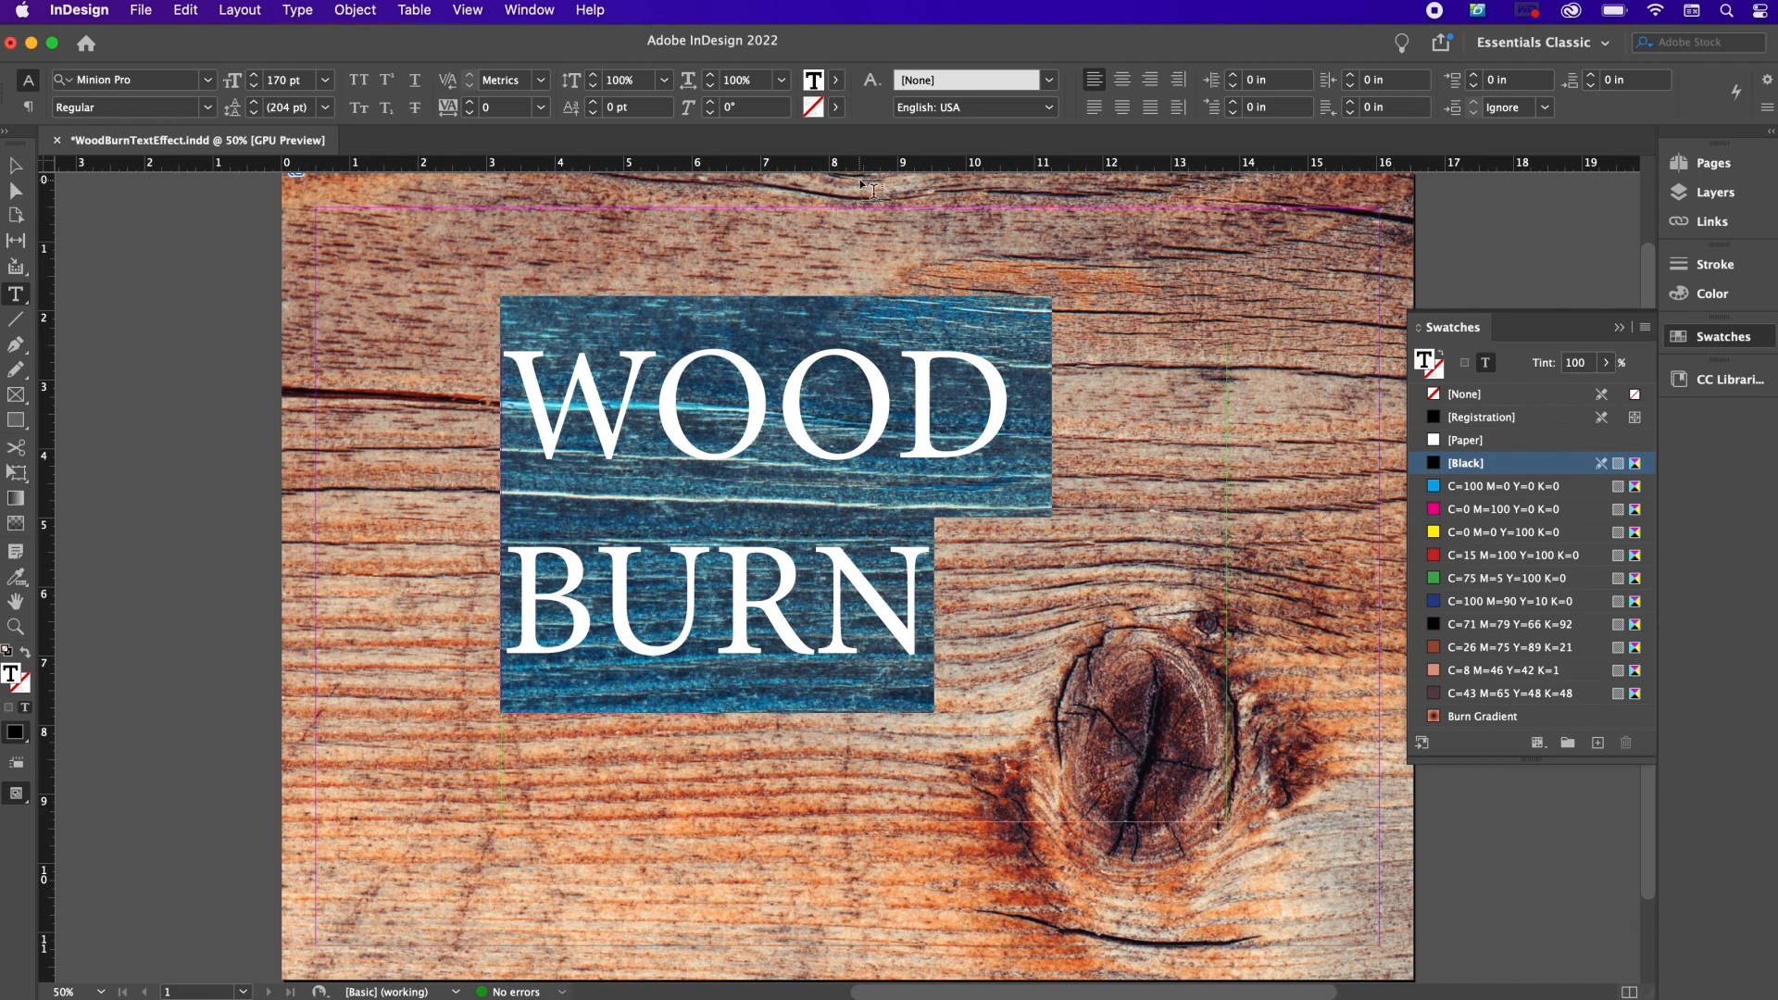
Step: Show the Character panel and dock it with the other collapsed panels, below CC Libraries
{"action": "left_click", "coordinate": [542, 11]}
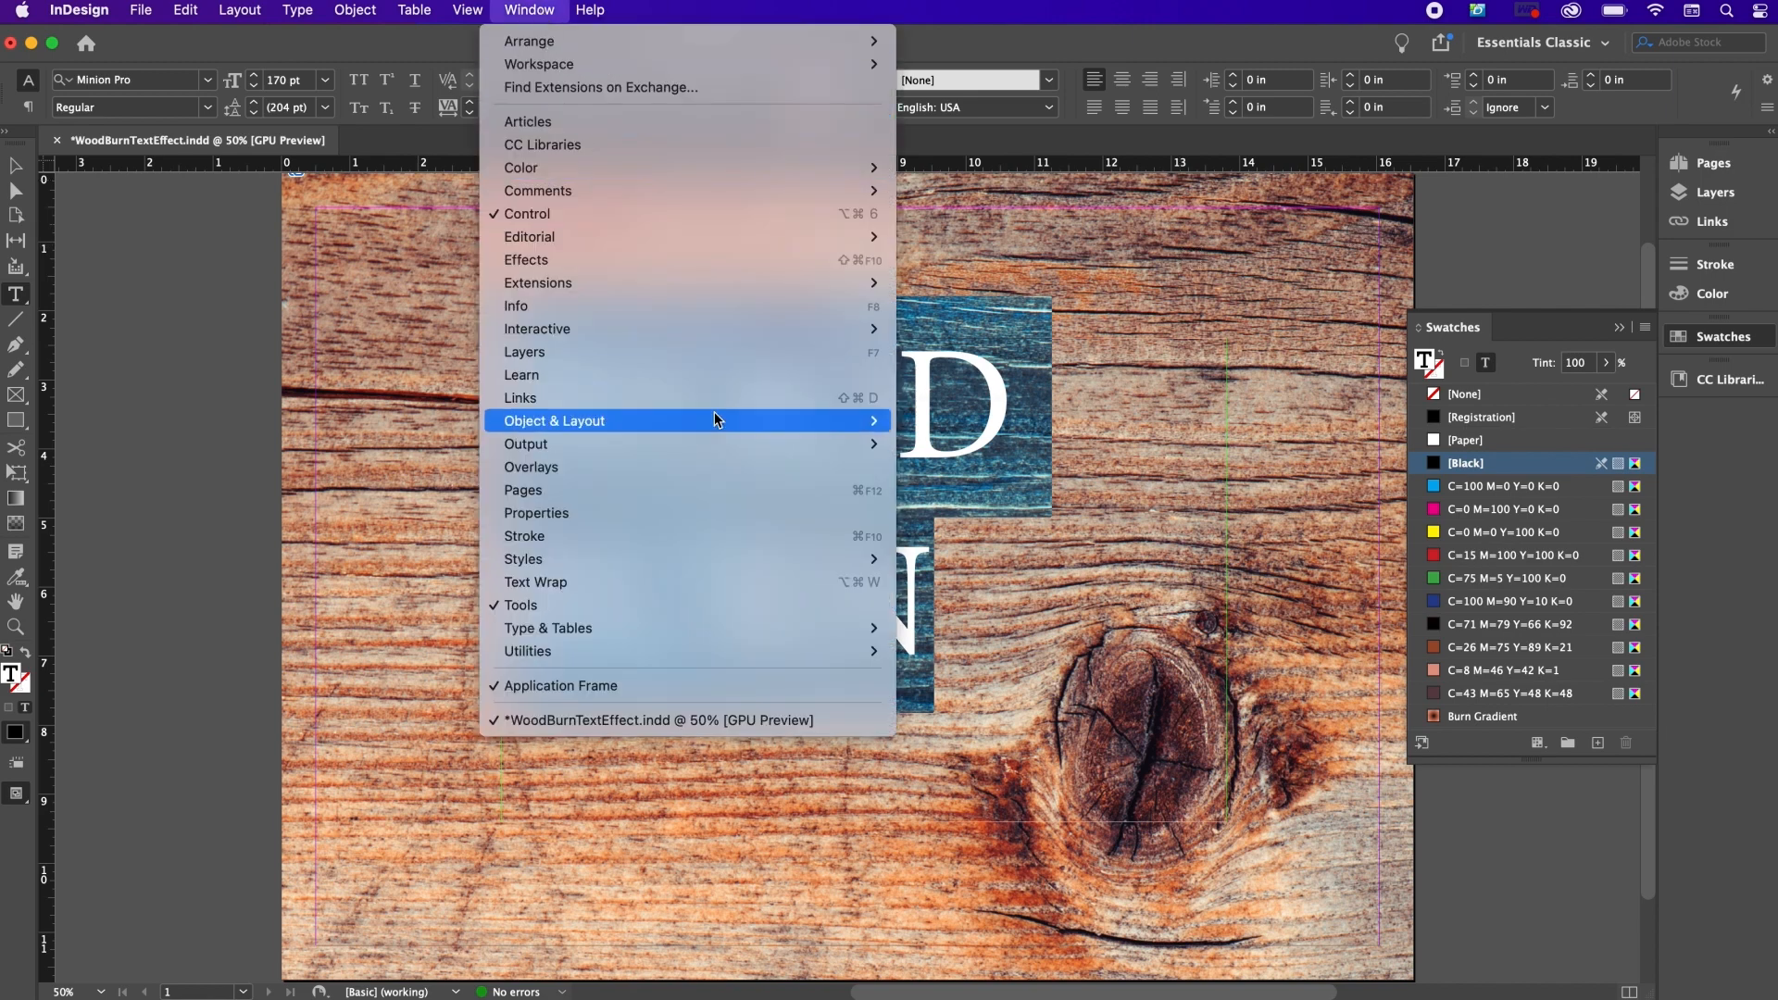
{"action": "mouse_move", "coordinate": [782, 624]}
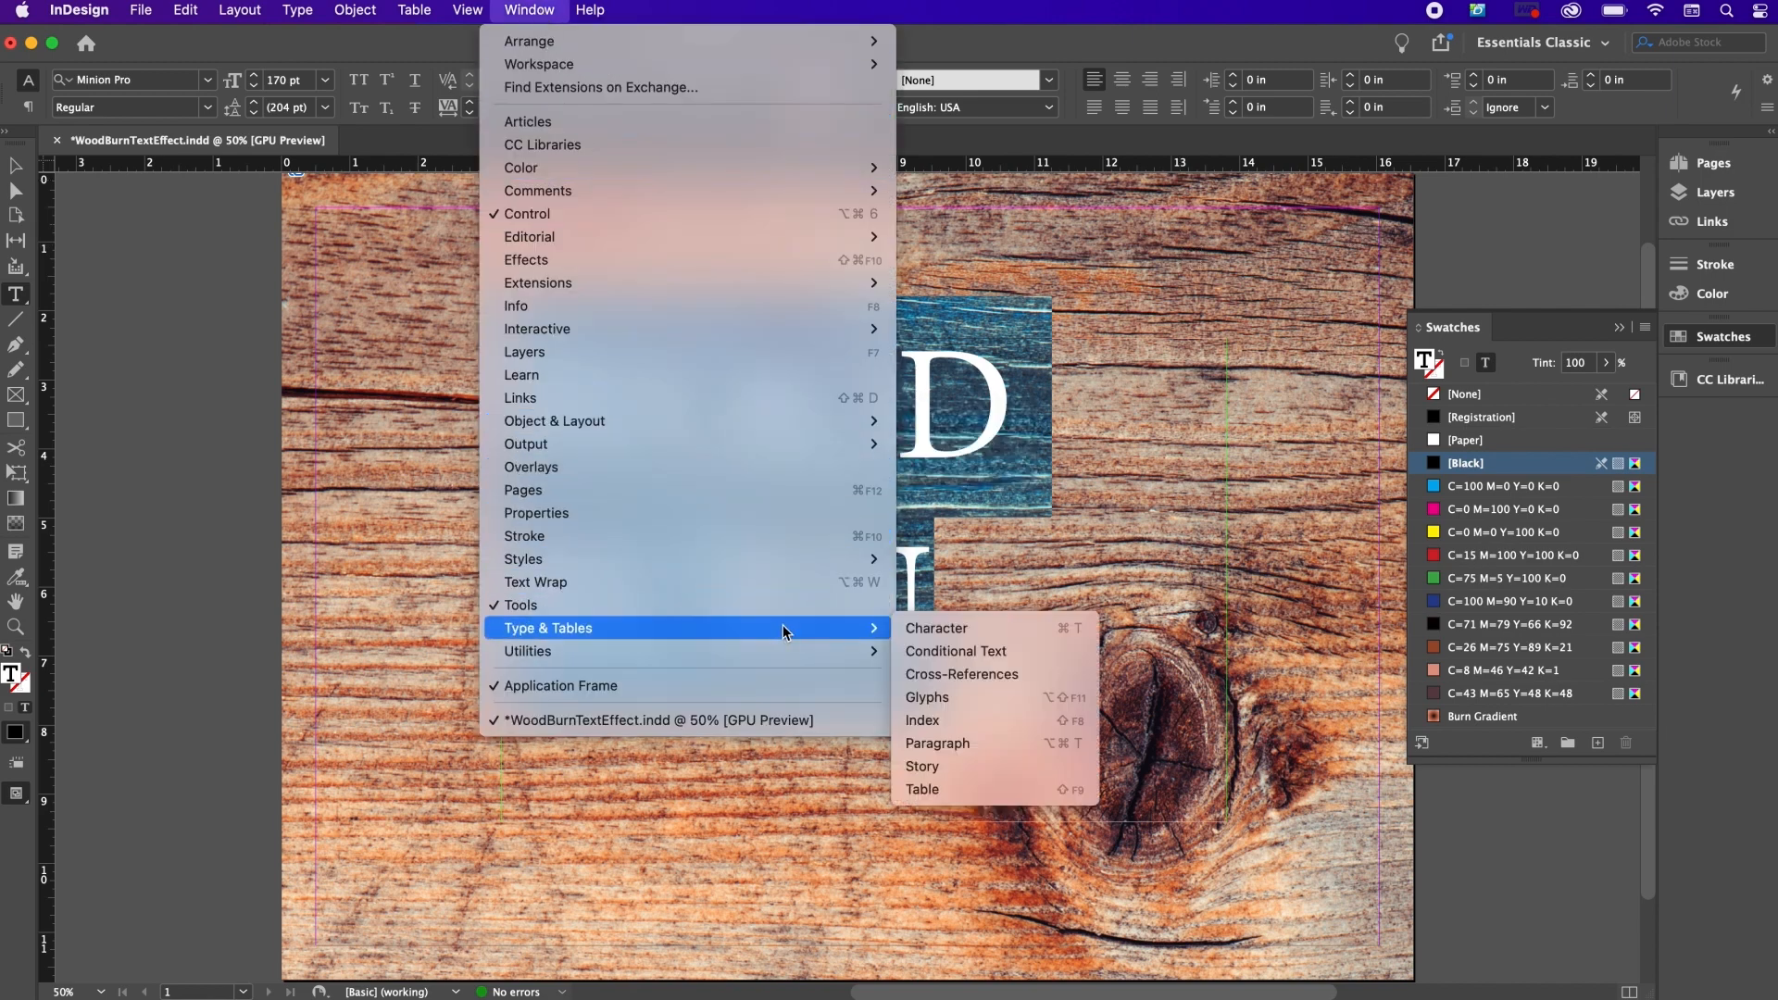
{"action": "left_click", "coordinate": [939, 628]}
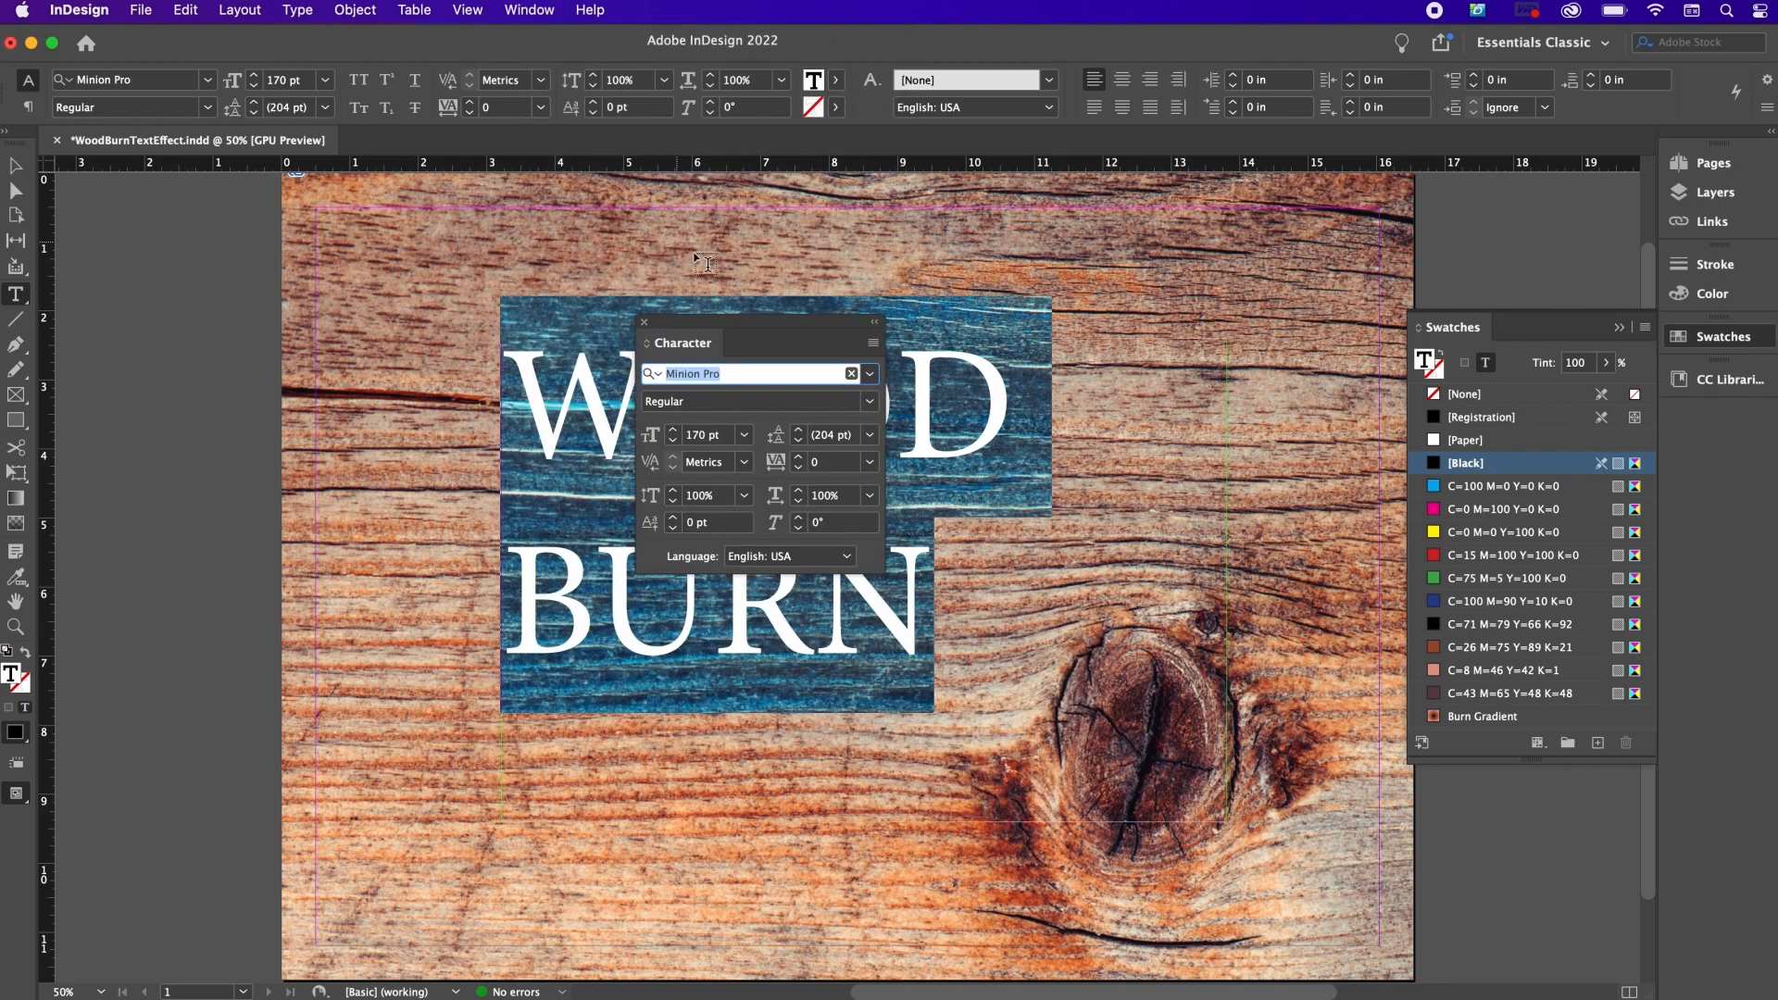
{"action": "left_click_drag", "start_coordinate": [687, 340], "coordinate": [1723, 421]}
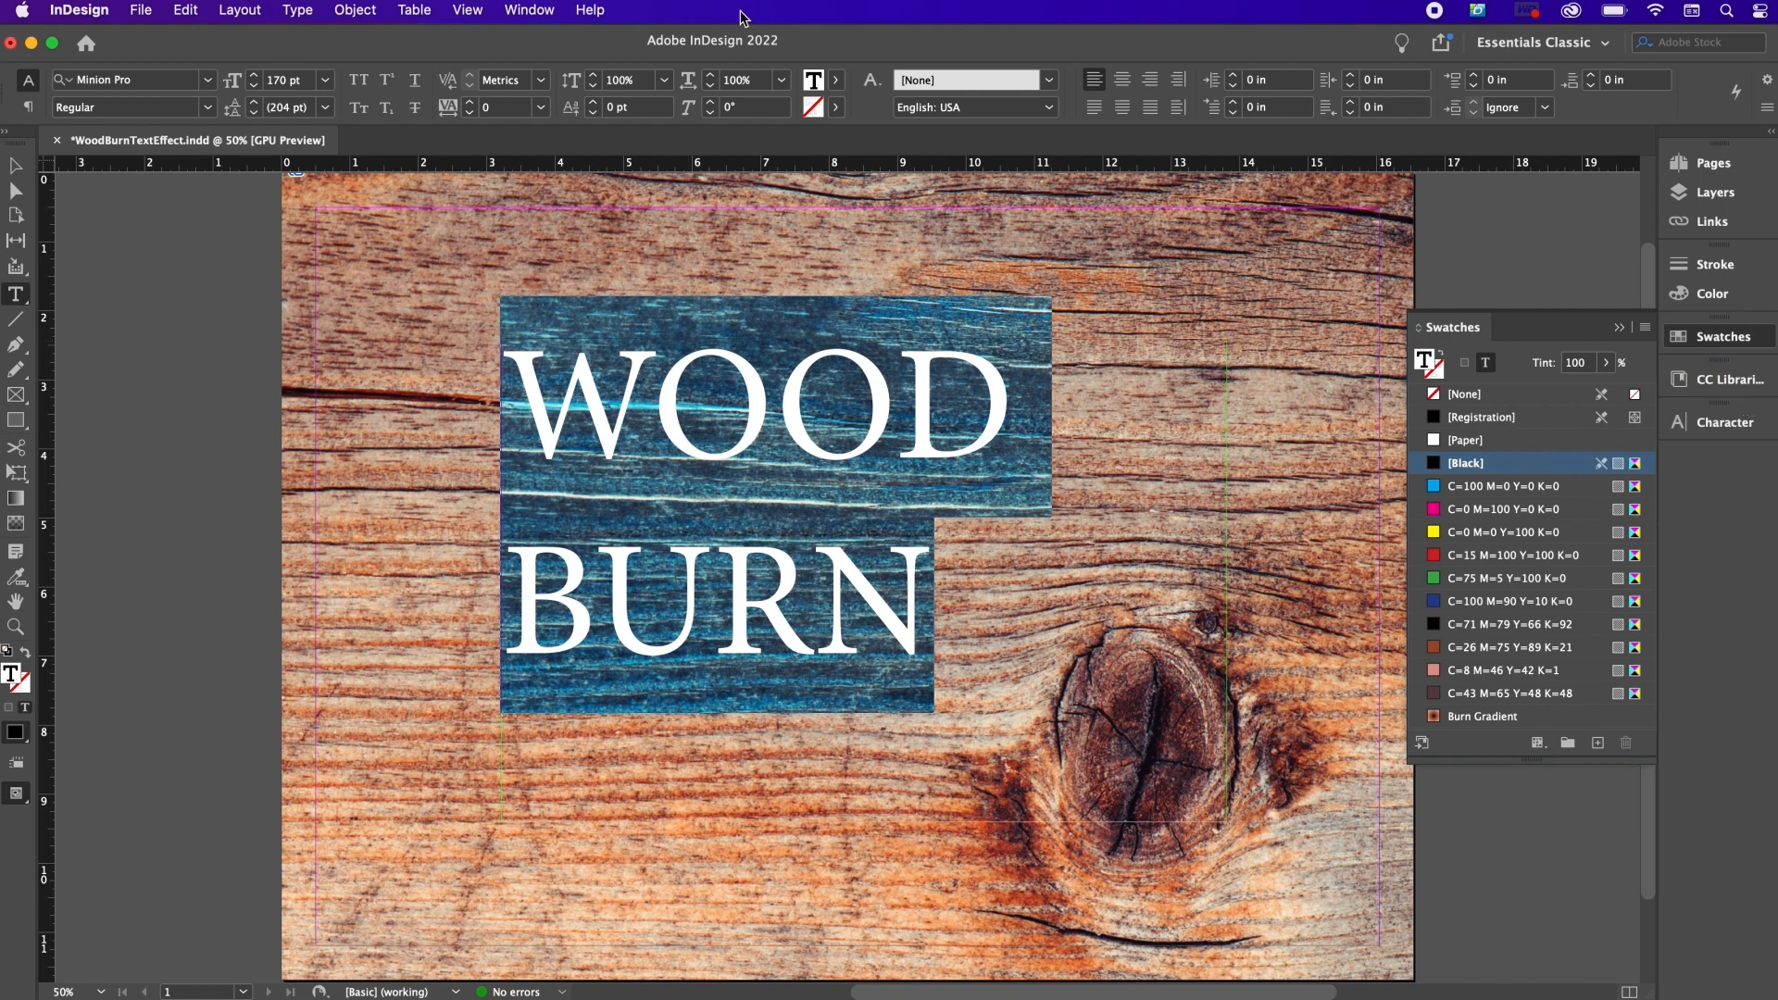
Step: Show the Paragraph panel, dock it below Character, and center-align the WOOD BURN text
{"action": "left_click", "coordinate": [546, 11]}
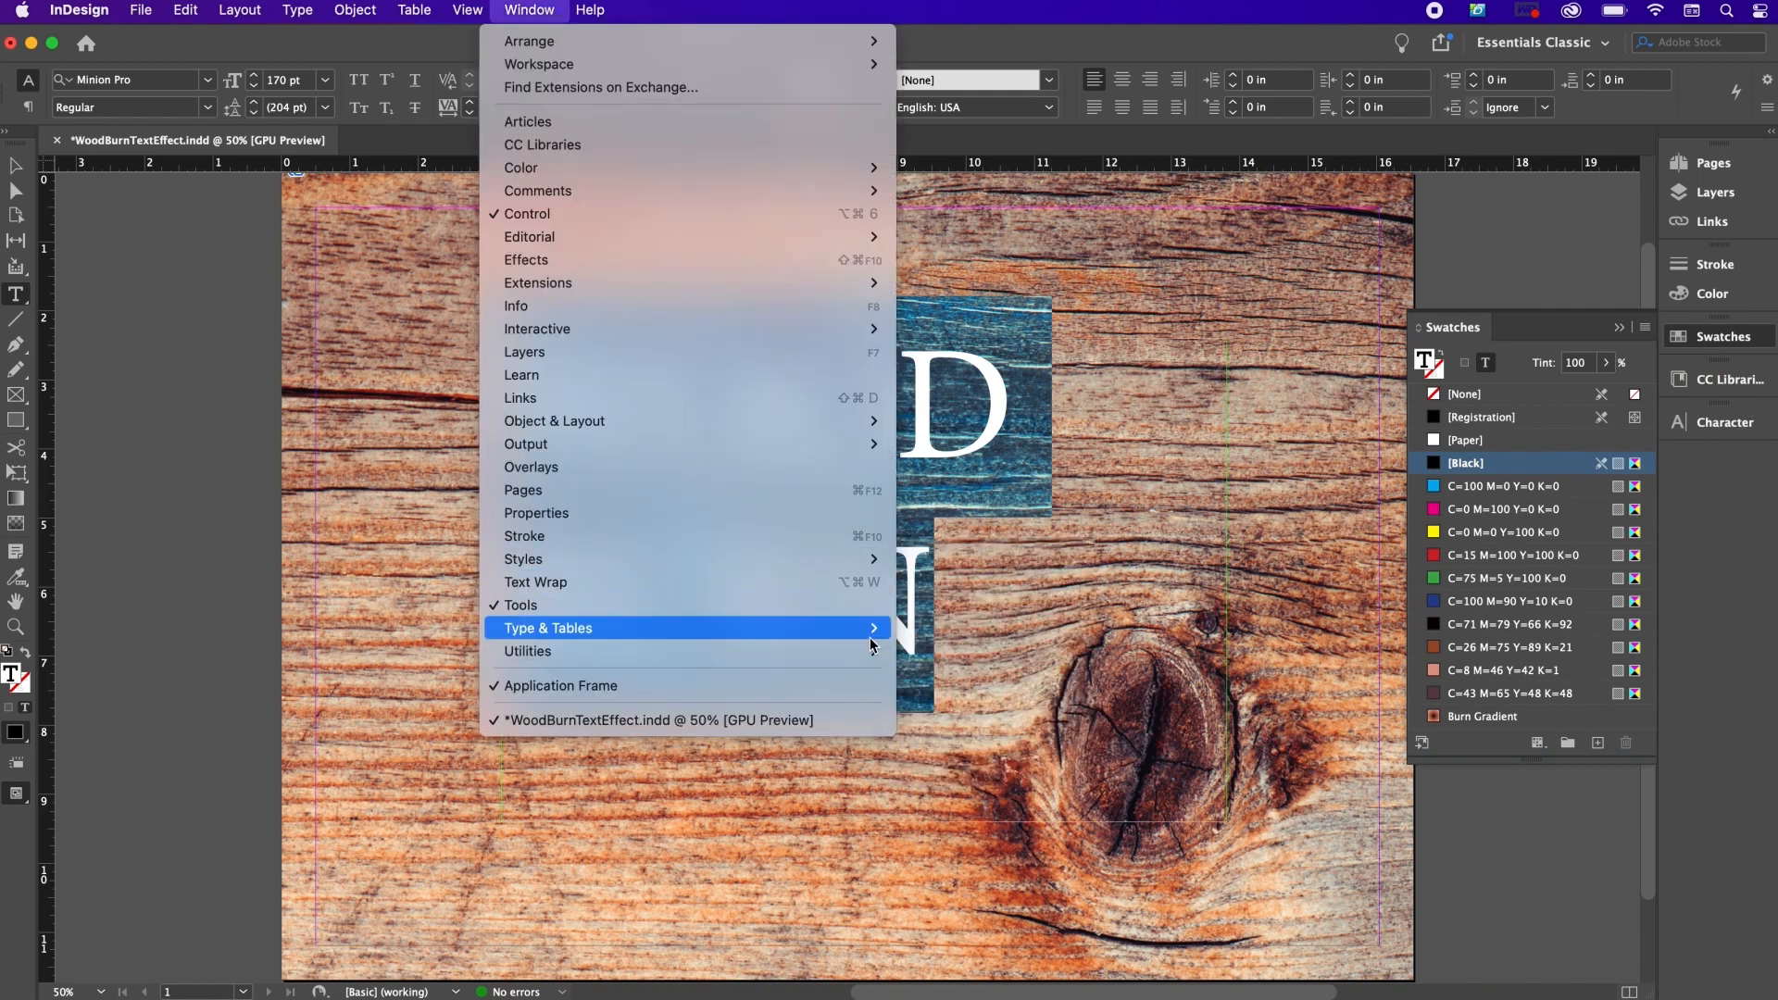
{"action": "mouse_move", "coordinate": [870, 639]}
{"action": "left_click", "coordinate": [976, 741]}
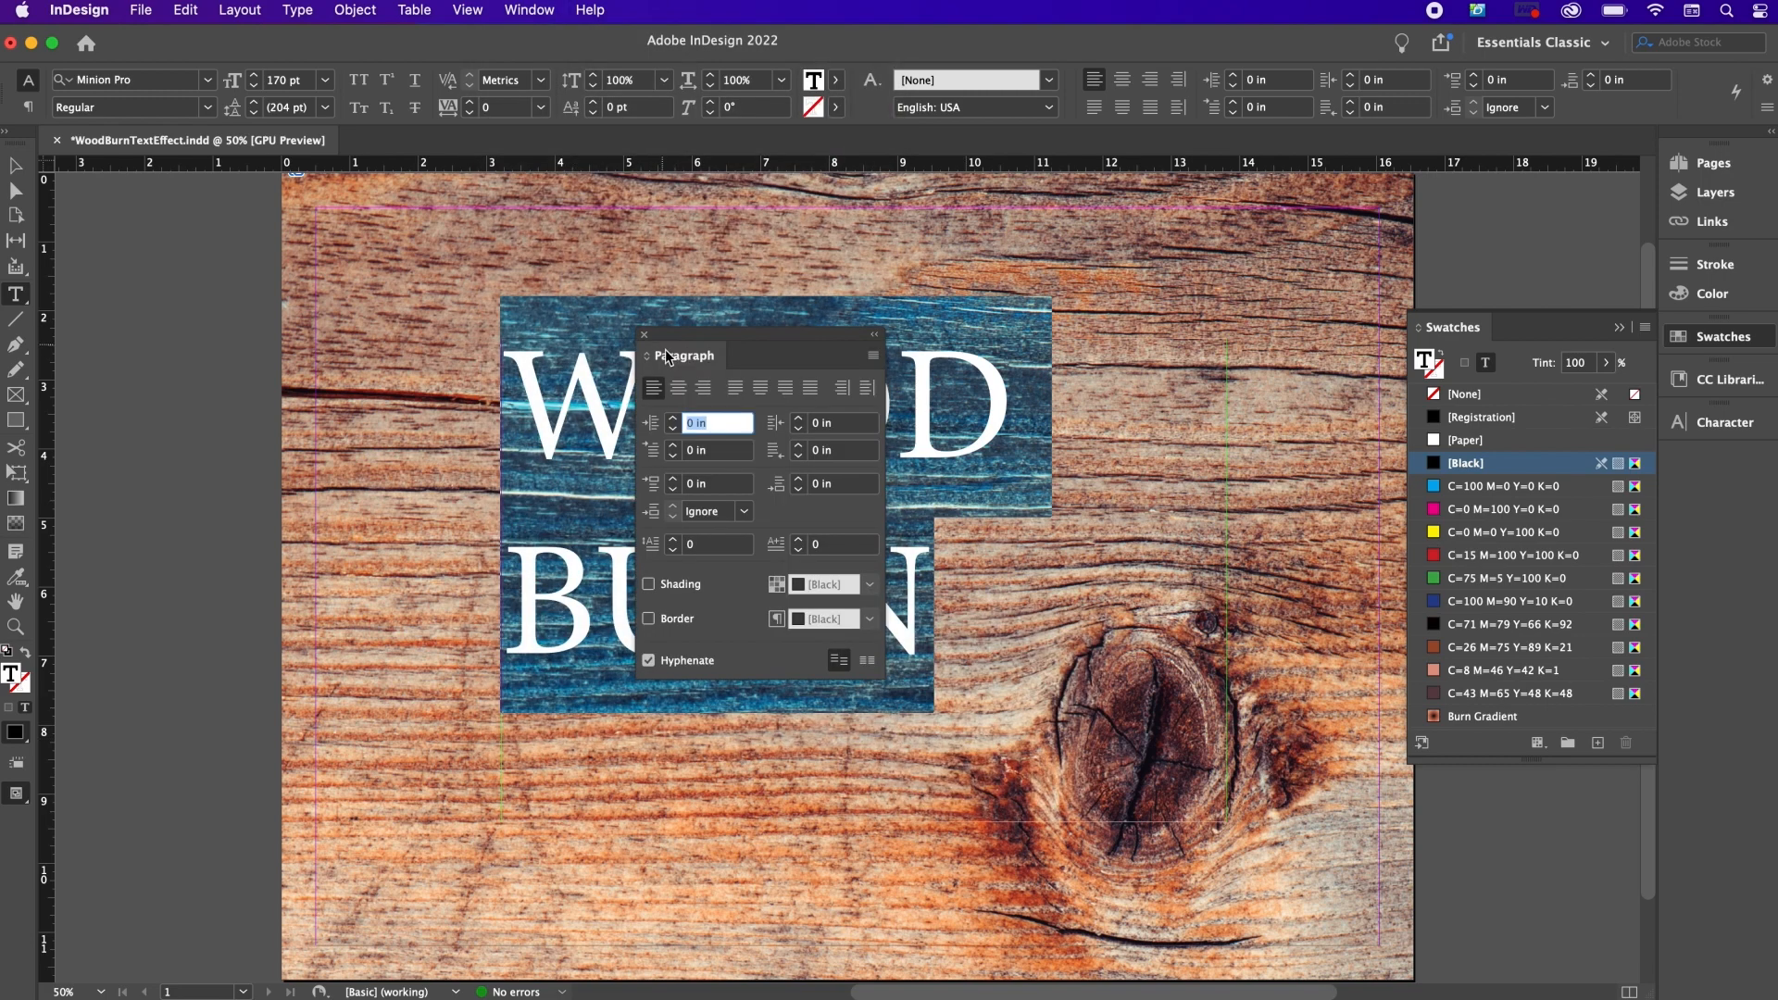
{"action": "left_click_drag", "start_coordinate": [665, 348], "coordinate": [1680, 468]}
{"action": "left_click", "coordinate": [1695, 465]}
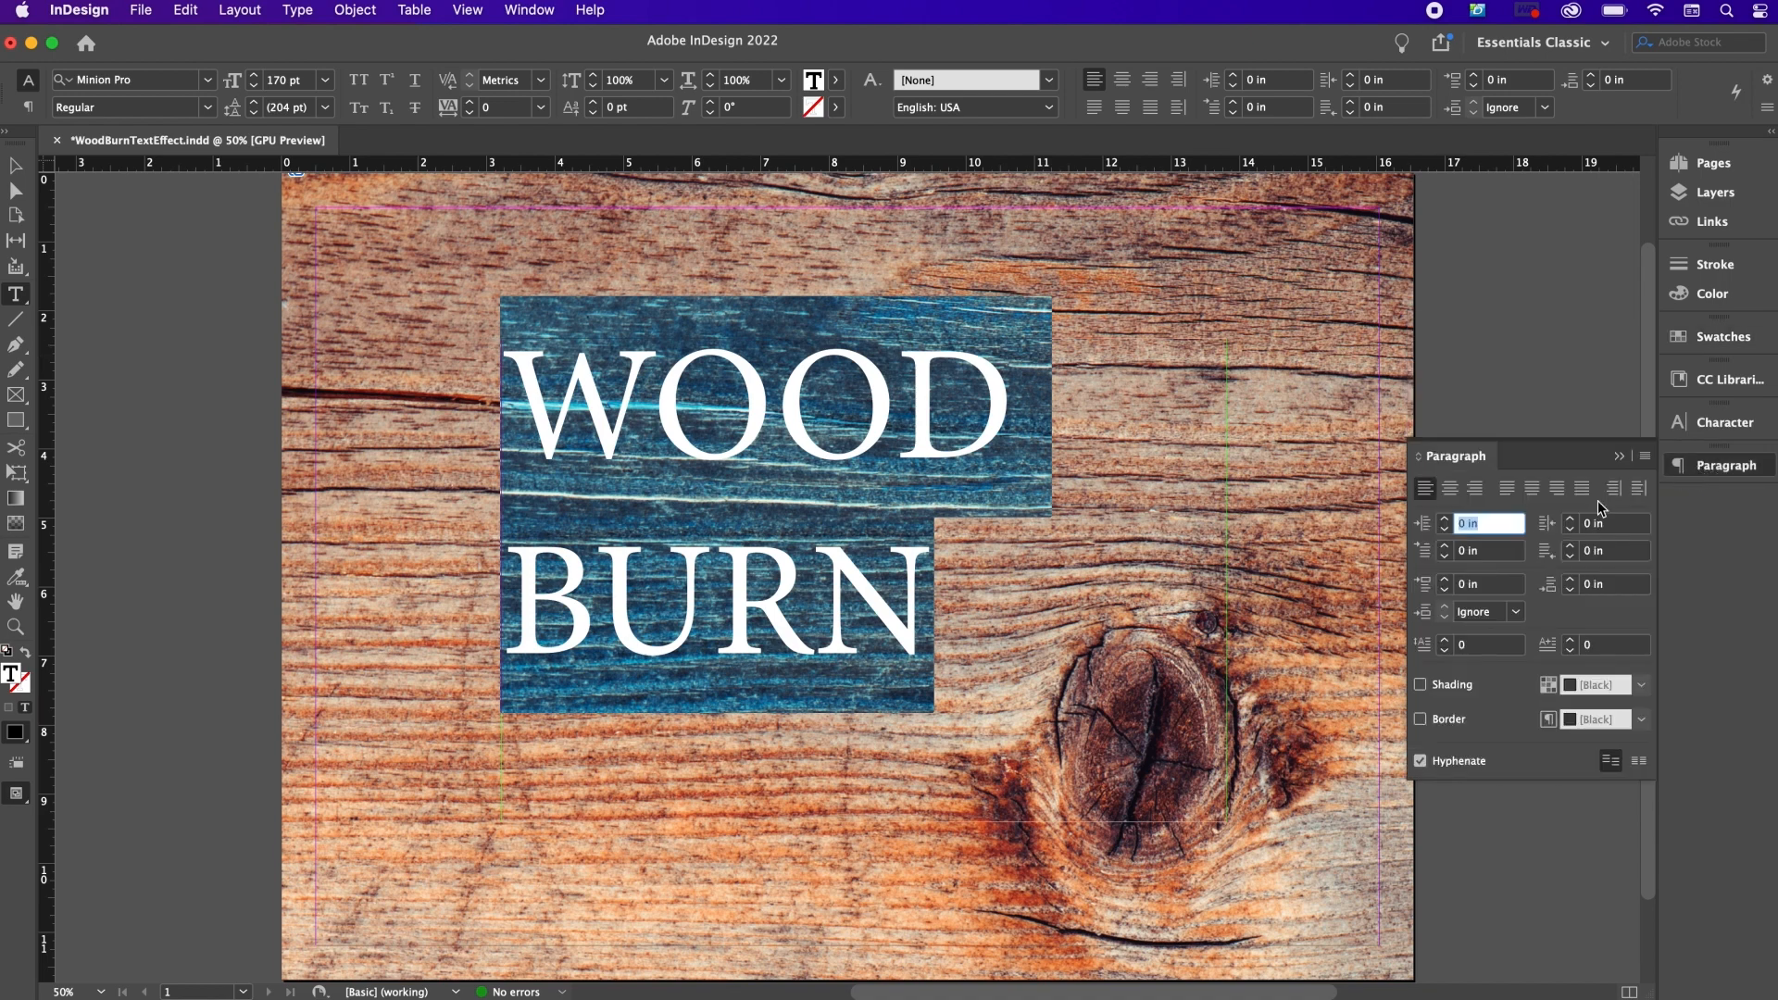
{"action": "left_click", "coordinate": [1450, 489]}
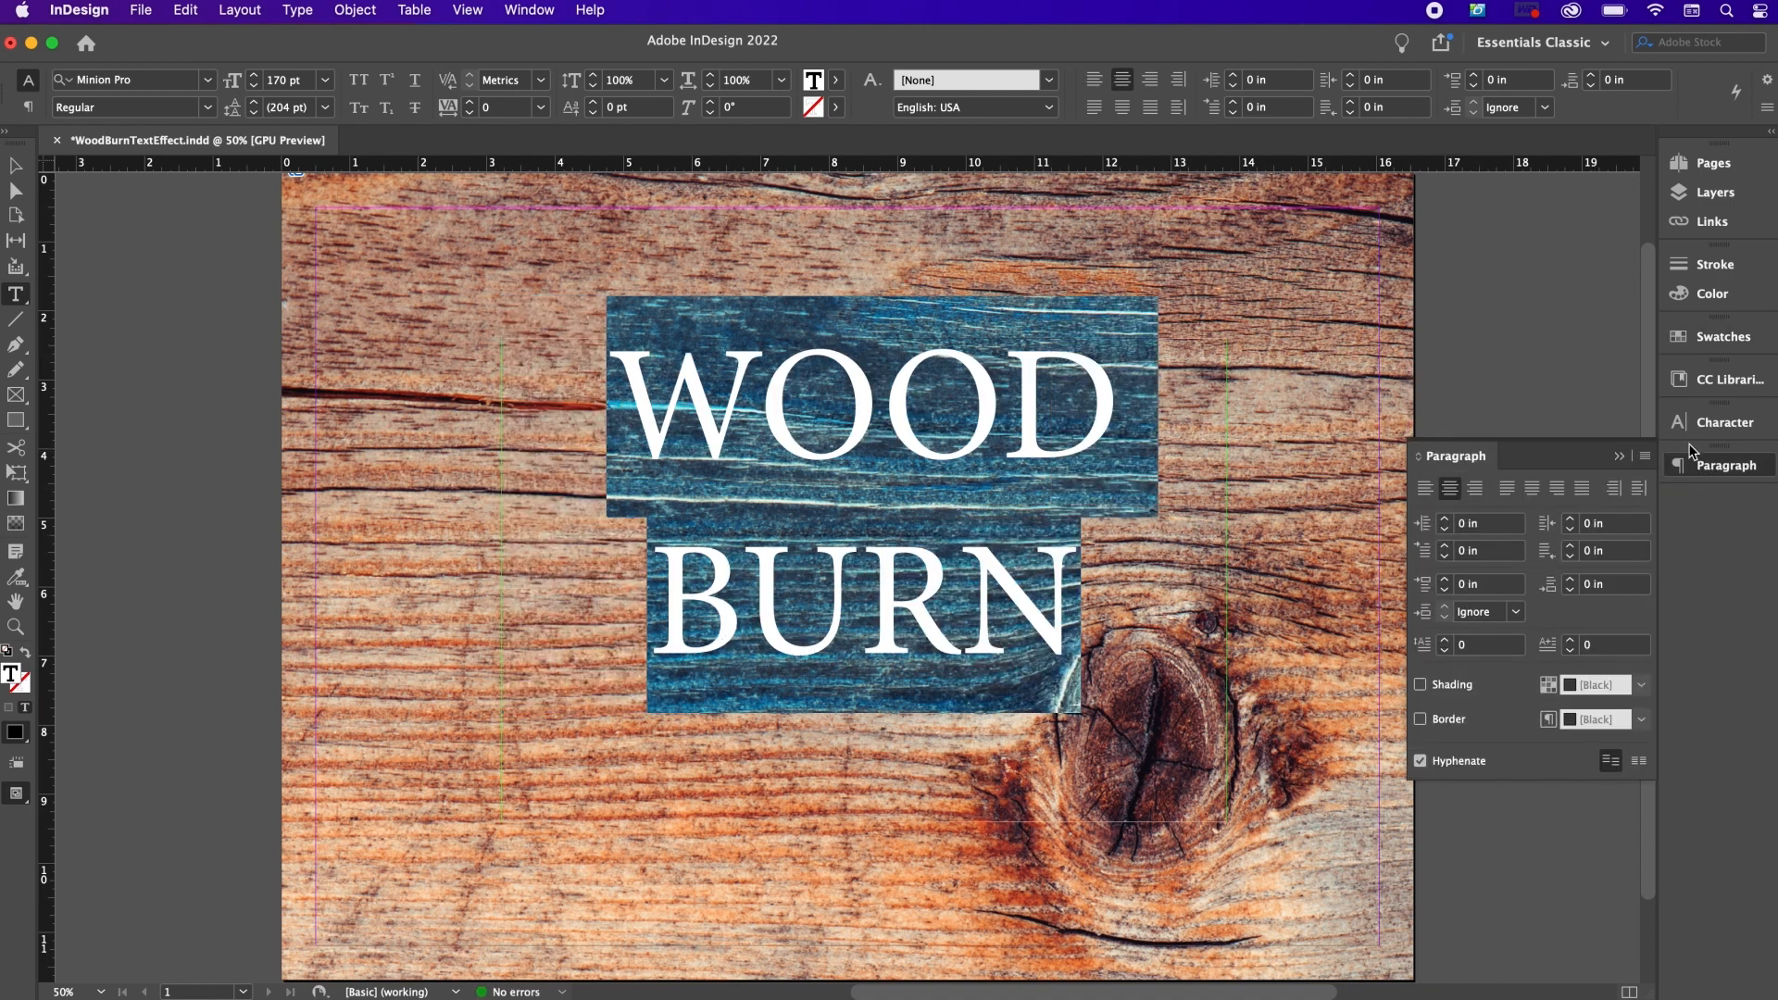
Step: Change the font of the WOOD BURN text to Douglas-Calgury
{"action": "left_click", "coordinate": [1709, 423]}
{"action": "left_click", "coordinate": [1484, 448]}
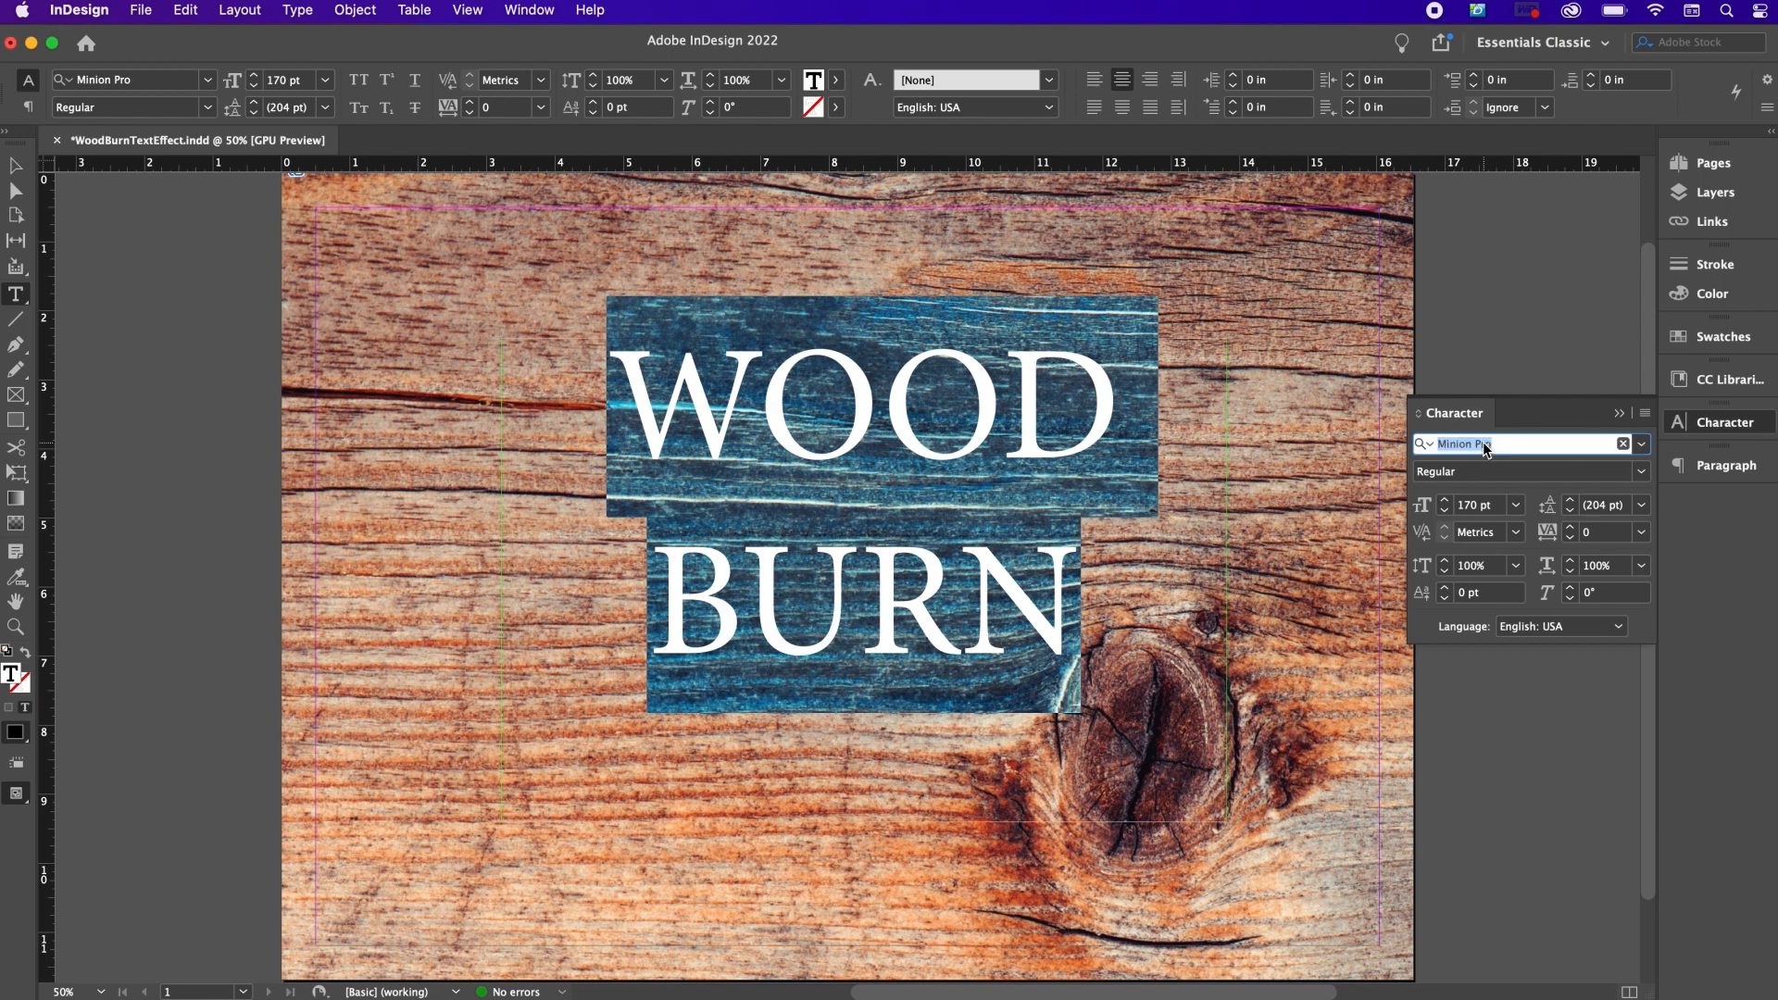
{"action": "type", "text": "DOUGL"}
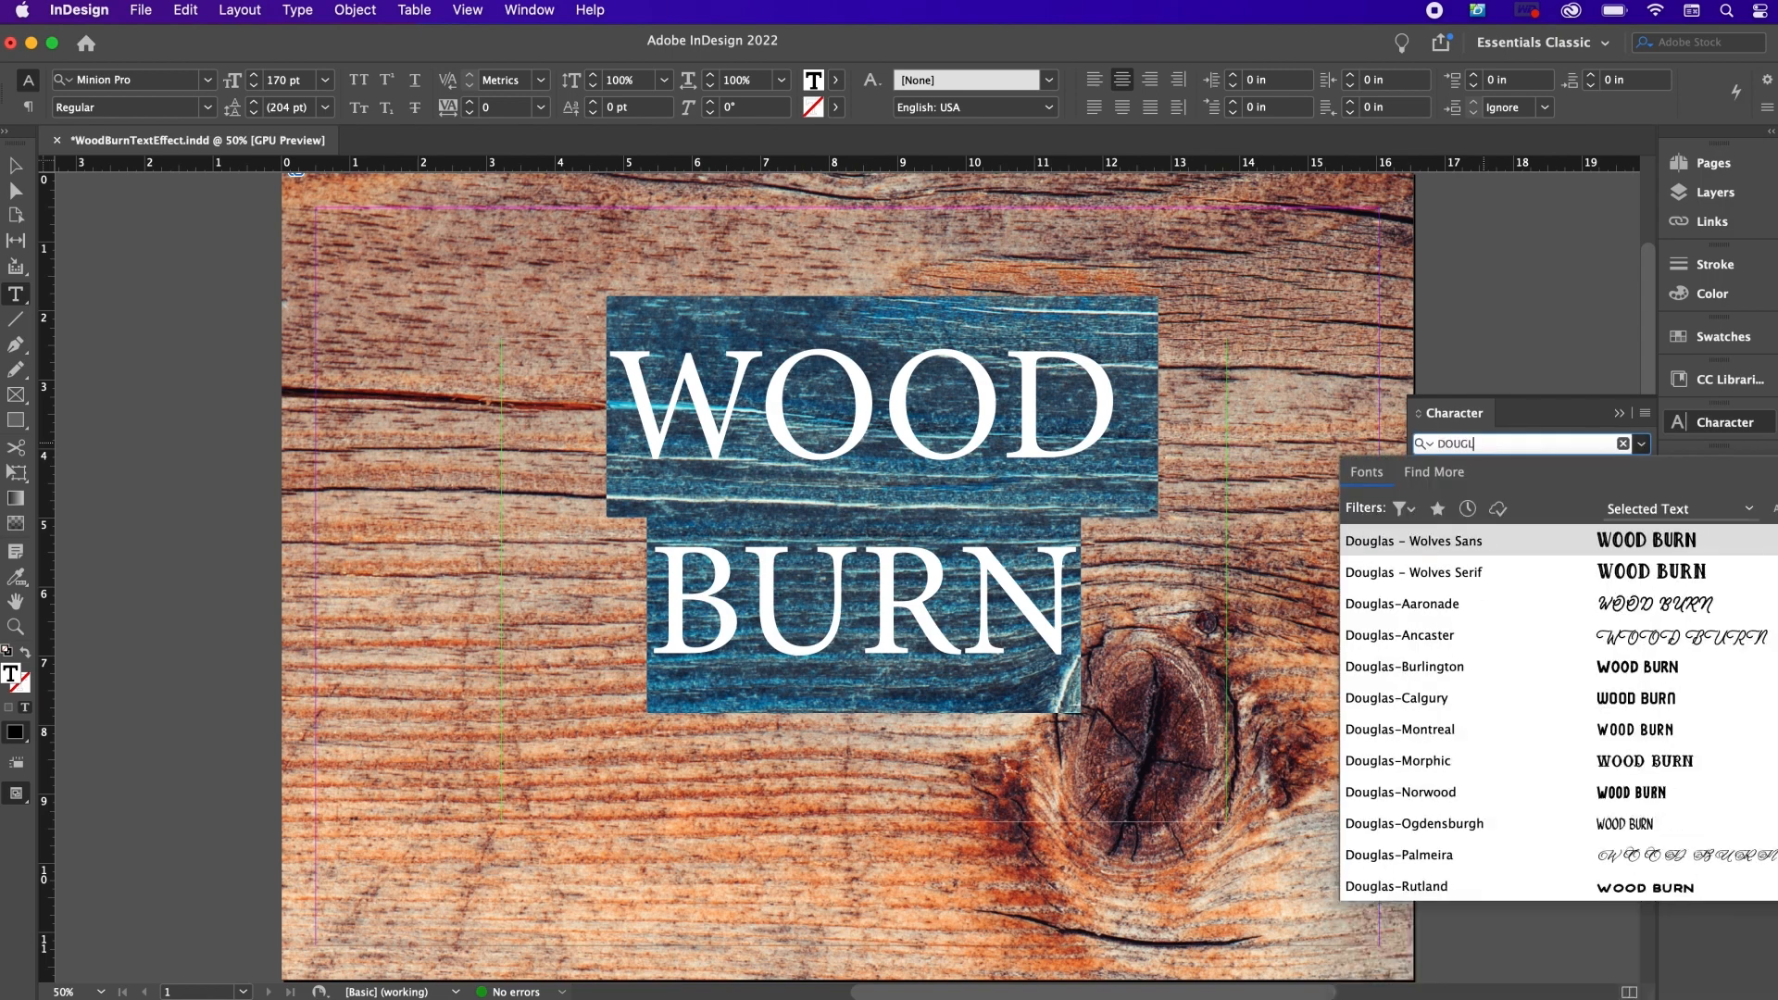
{"action": "left_click", "coordinate": [1458, 698]}
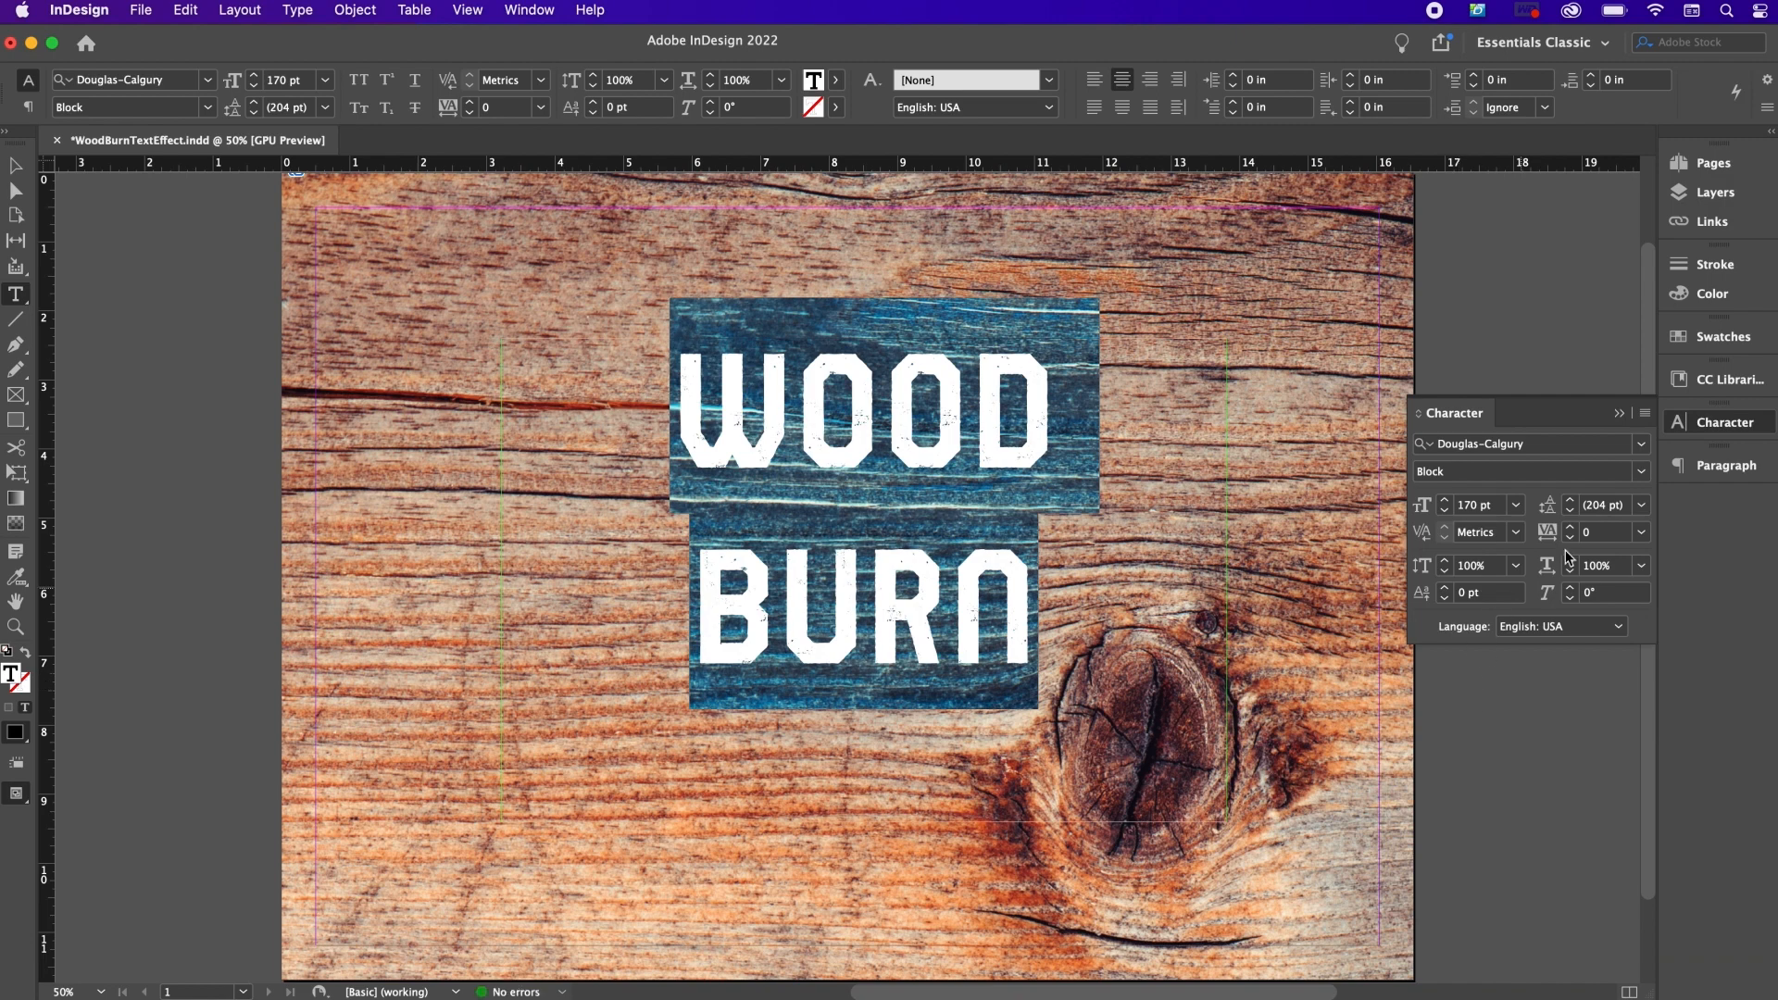
Step: Reduce the leading of the WOOD BURN text to 140 pt
{"action": "key", "text": "Down"}
{"action": "key", "text": "Down"}
{"action": "key", "text": "Down"}
{"action": "key", "text": "Down"}
{"action": "key", "text": "Down"}
{"action": "key", "text": "Down"}
{"action": "key", "text": "Down"}
{"action": "key", "text": "Down"}
{"action": "key", "text": "Down"}
{"action": "key", "text": "Down"}
{"action": "key", "text": "Down"}
{"action": "key", "text": "Down"}
{"action": "key", "text": "Down"}
{"action": "key", "text": "Down"}
{"action": "key", "text": "Down"}
{"action": "key", "text": "Down"}
{"action": "key", "text": "Down"}
{"action": "key", "text": "Down"}
{"action": "key", "text": "Down"}
{"action": "key", "text": "Down"}
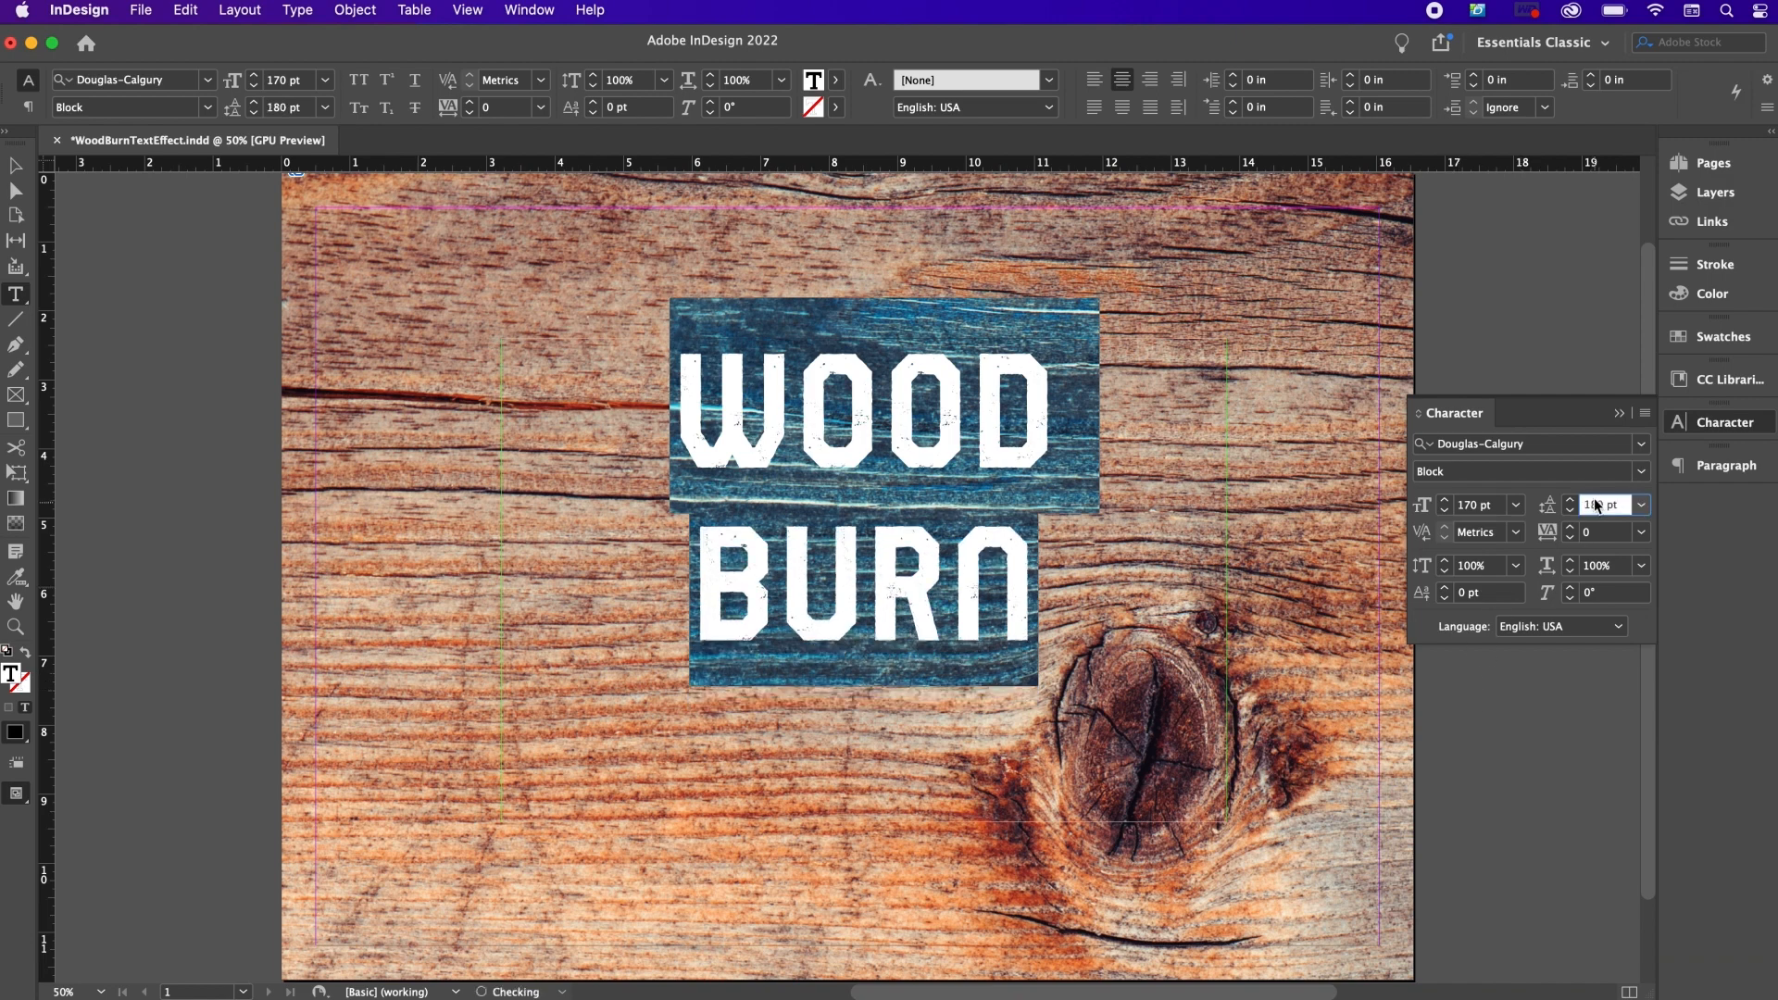
{"action": "key", "text": "Down"}
{"action": "key", "text": "Down"}
{"action": "key", "text": "Down"}
{"action": "key", "text": "Down"}
{"action": "key", "text": "Down"}
{"action": "key", "text": "Down"}
{"action": "key", "text": "Down"}
{"action": "key", "text": "Down"}
{"action": "key", "text": "Down"}
{"action": "key", "text": "Down"}
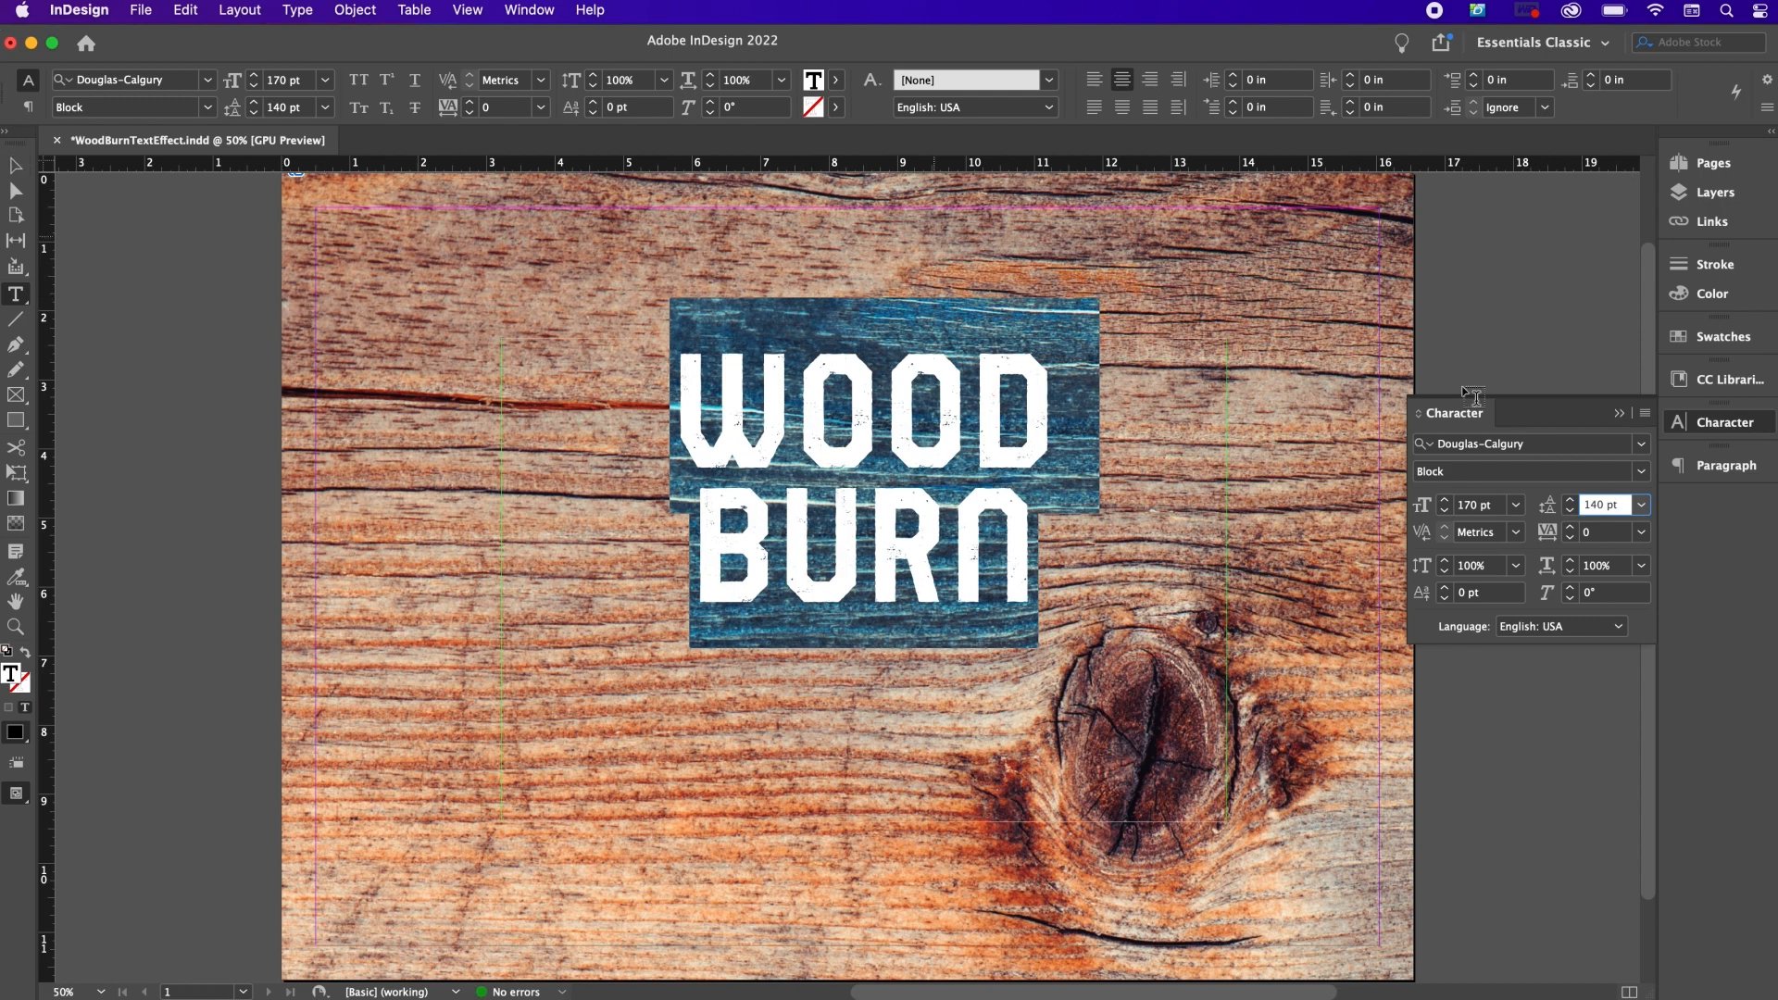
Step: Move the WOOD BURN frame down toward the middle of the page and shorten it to about 3.8 in high
{"action": "left_click", "coordinate": [1700, 339]}
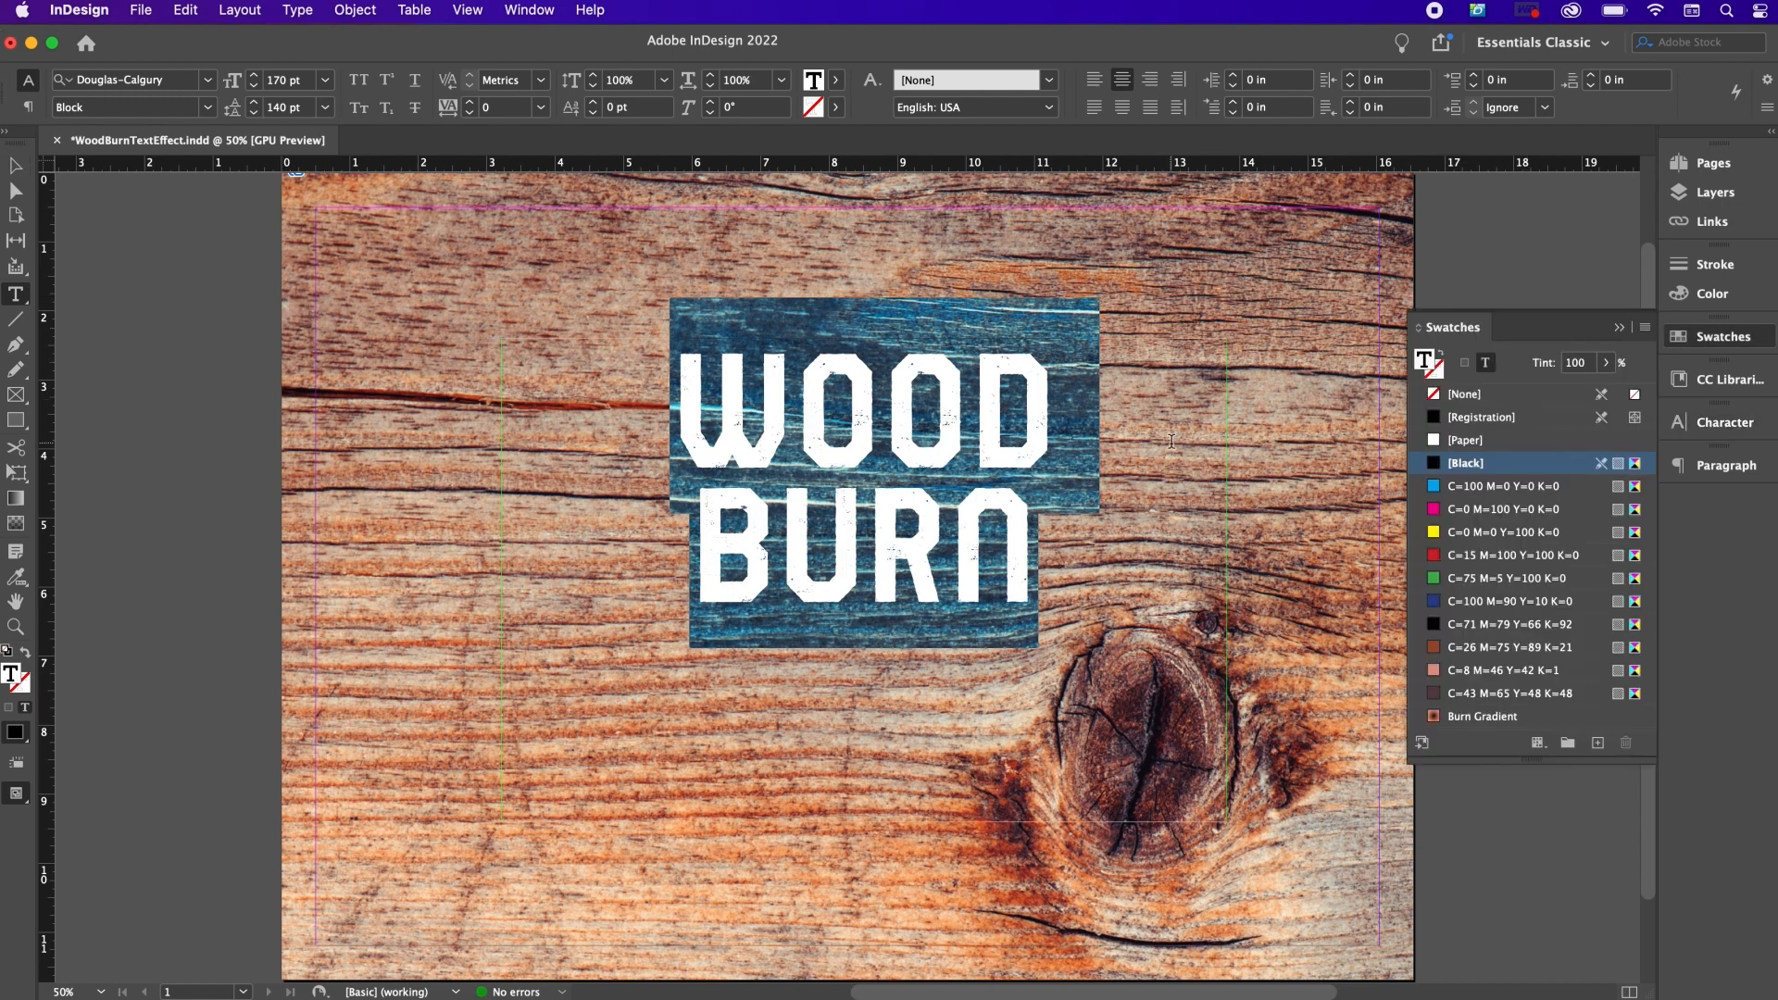
{"action": "left_click", "coordinate": [15, 165]}
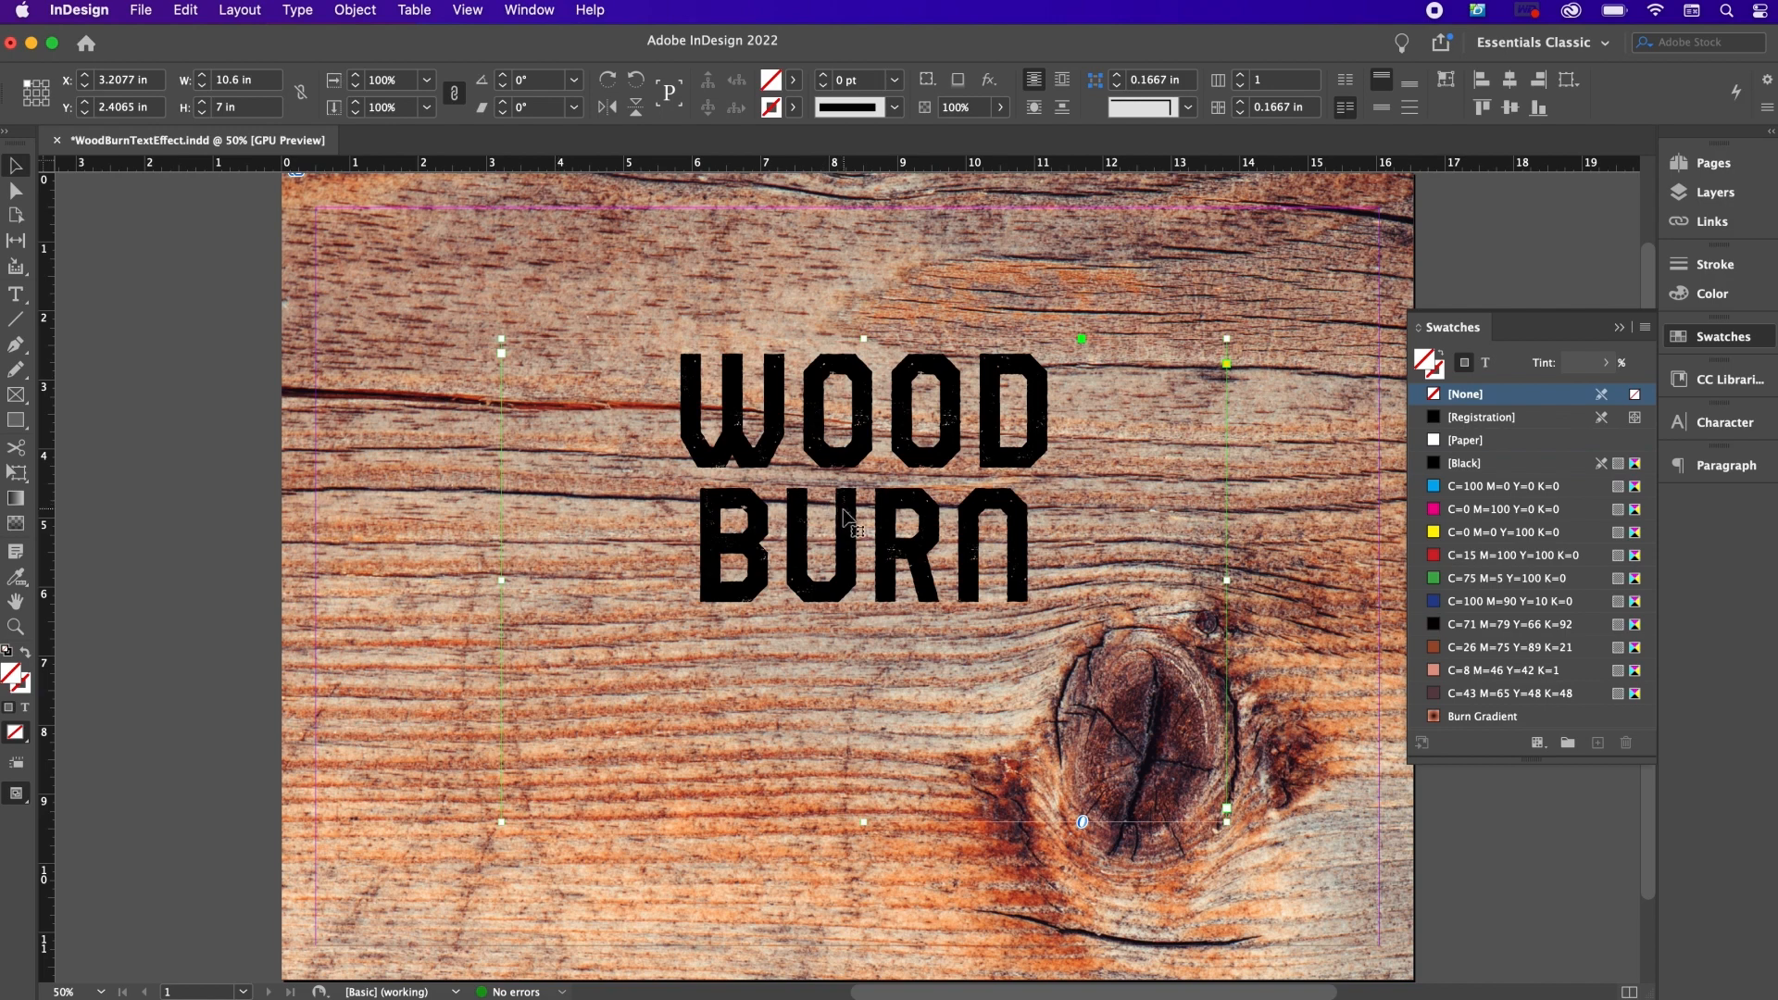
{"action": "left_click_drag", "start_coordinate": [844, 517], "coordinate": [822, 603]}
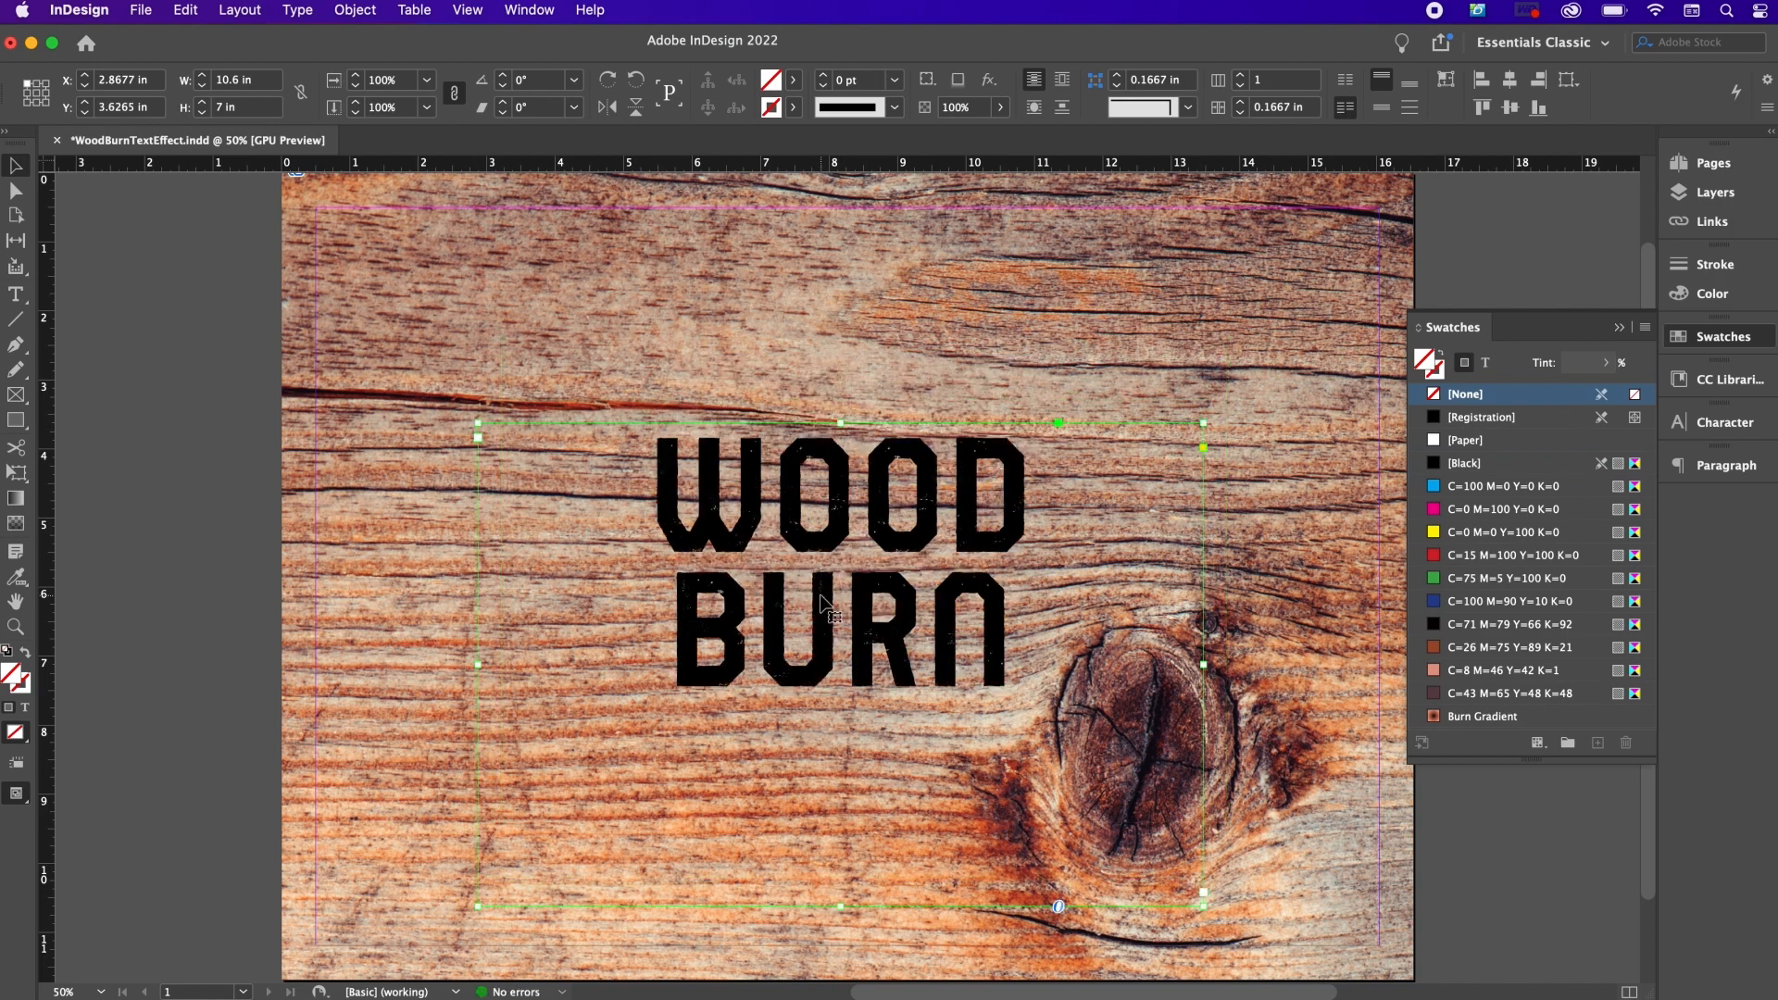
{"action": "left_click_drag", "start_coordinate": [841, 907], "coordinate": [841, 687]}
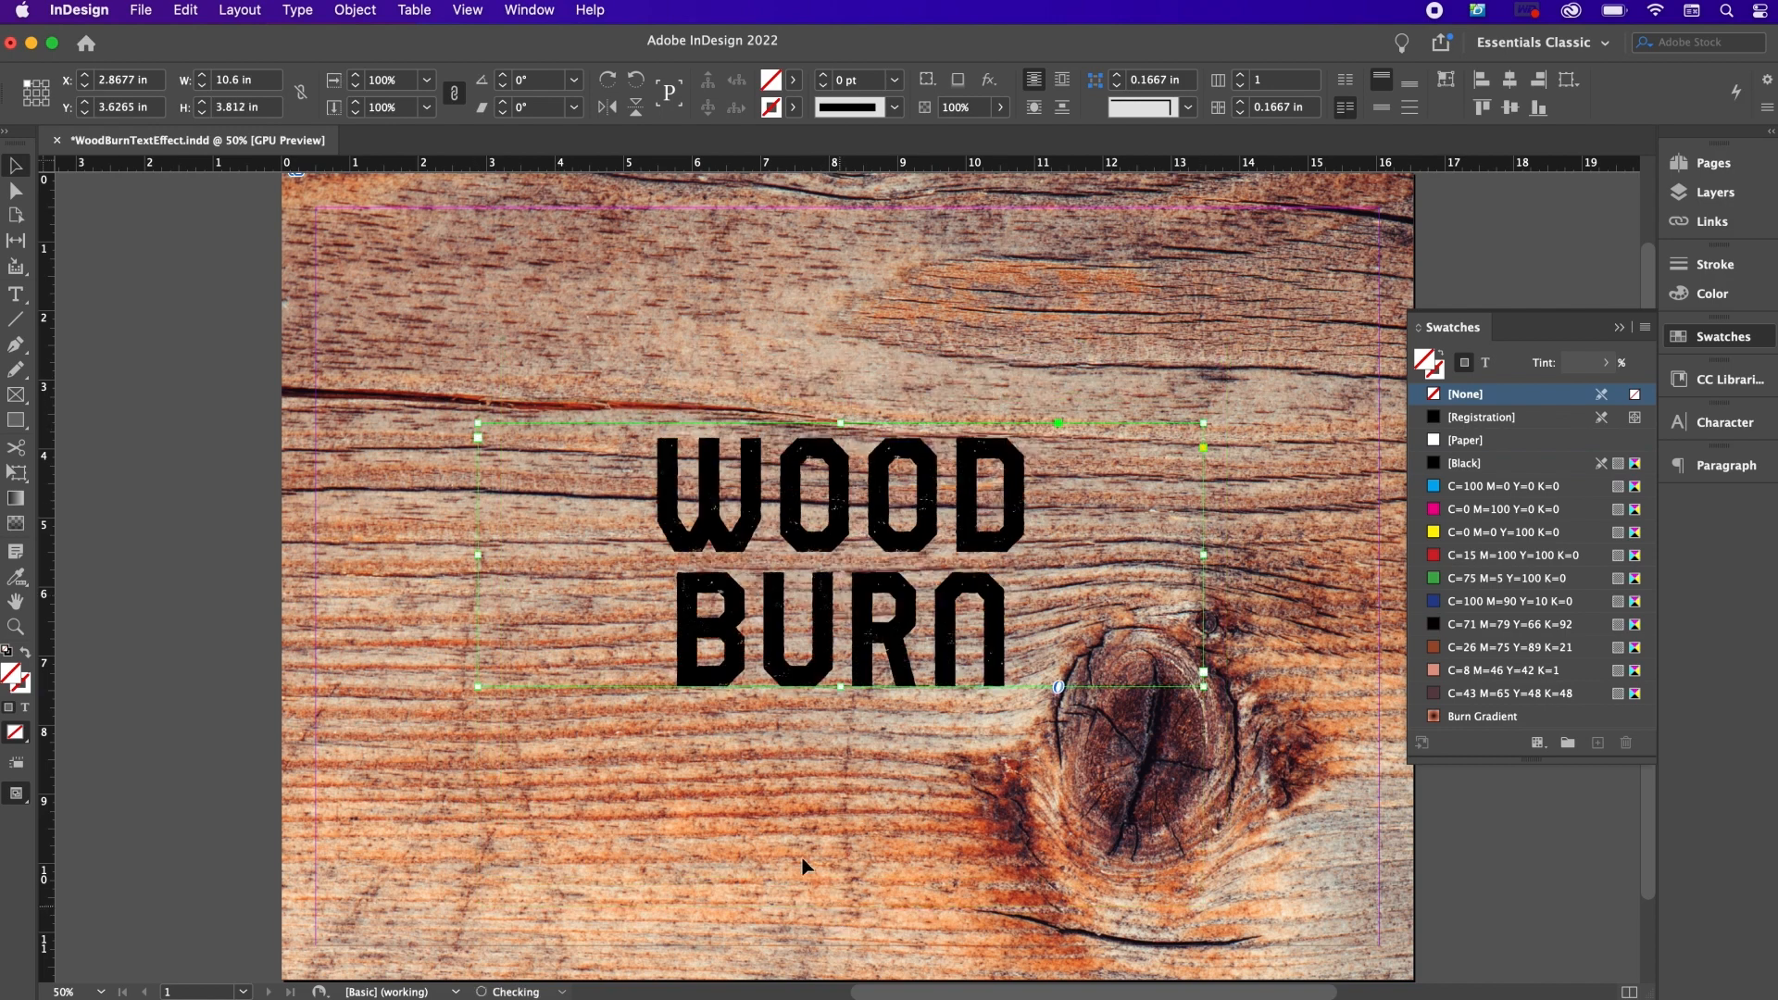
Step: Add a small text frame below WOOD BURN reading "EST. 1884" and set its font to Douglas-Calgury
{"action": "key", "text": "t"}
{"action": "left_click_drag", "start_coordinate": [657, 762], "coordinate": [932, 831]}
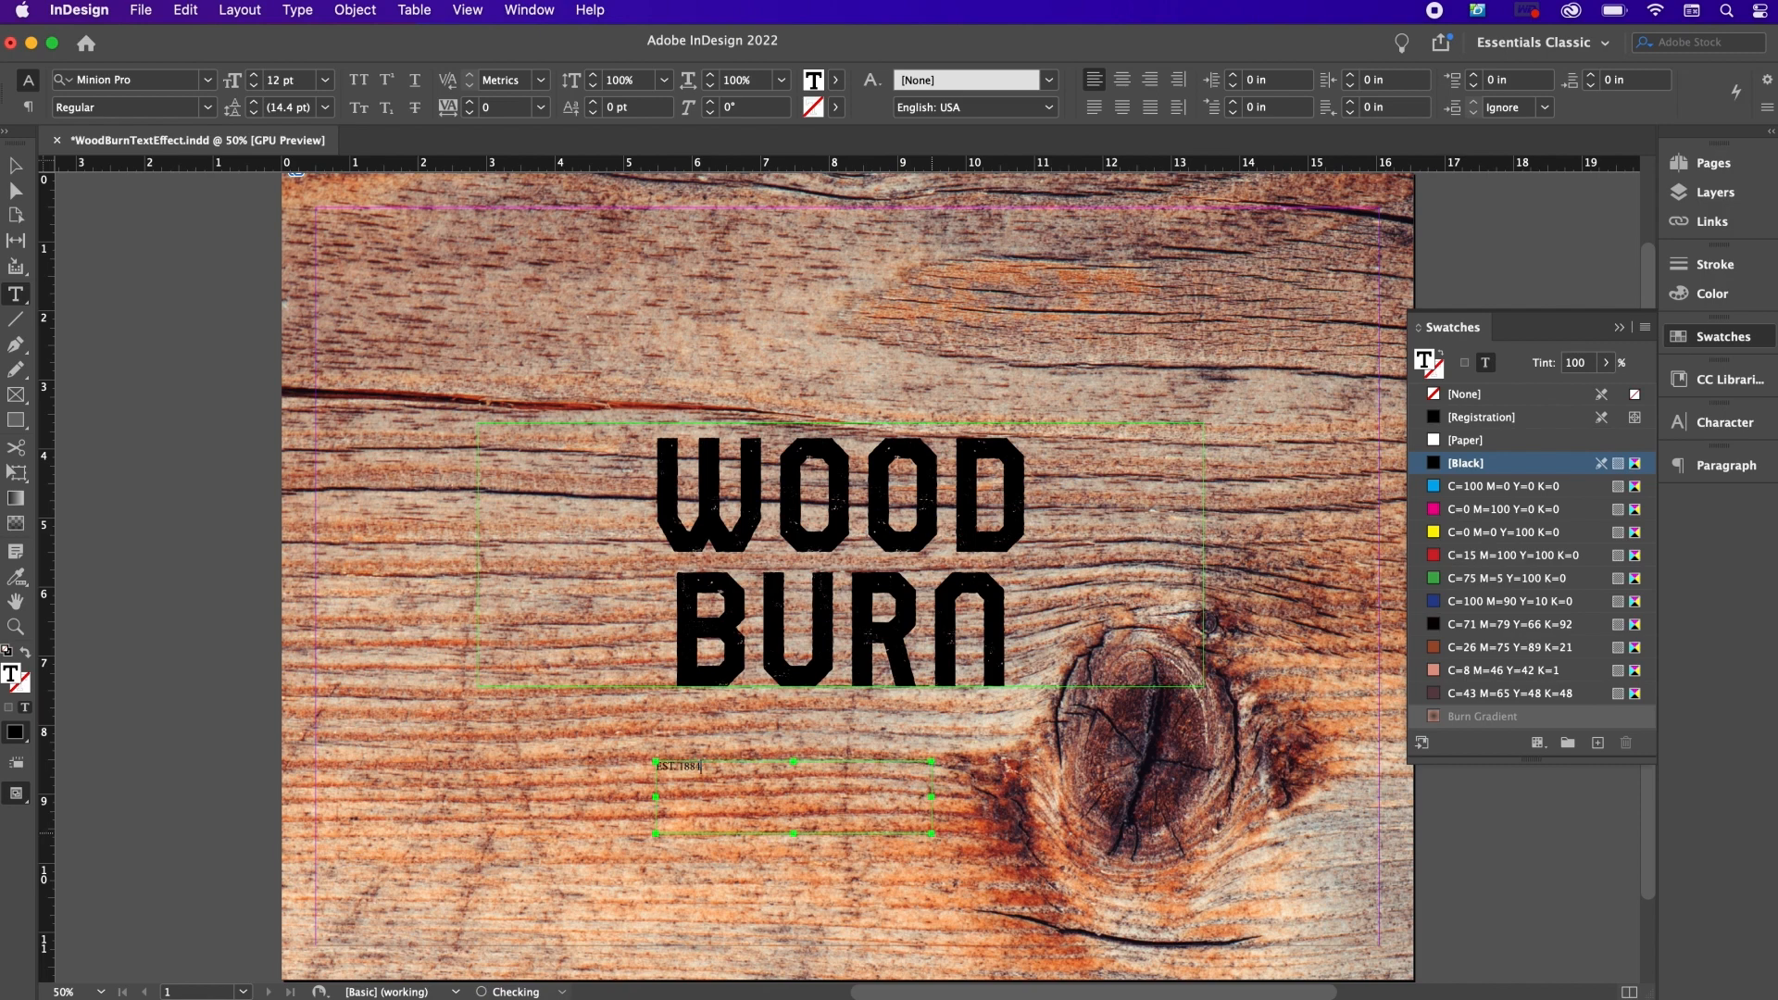
{"action": "key", "text": "super+a"}
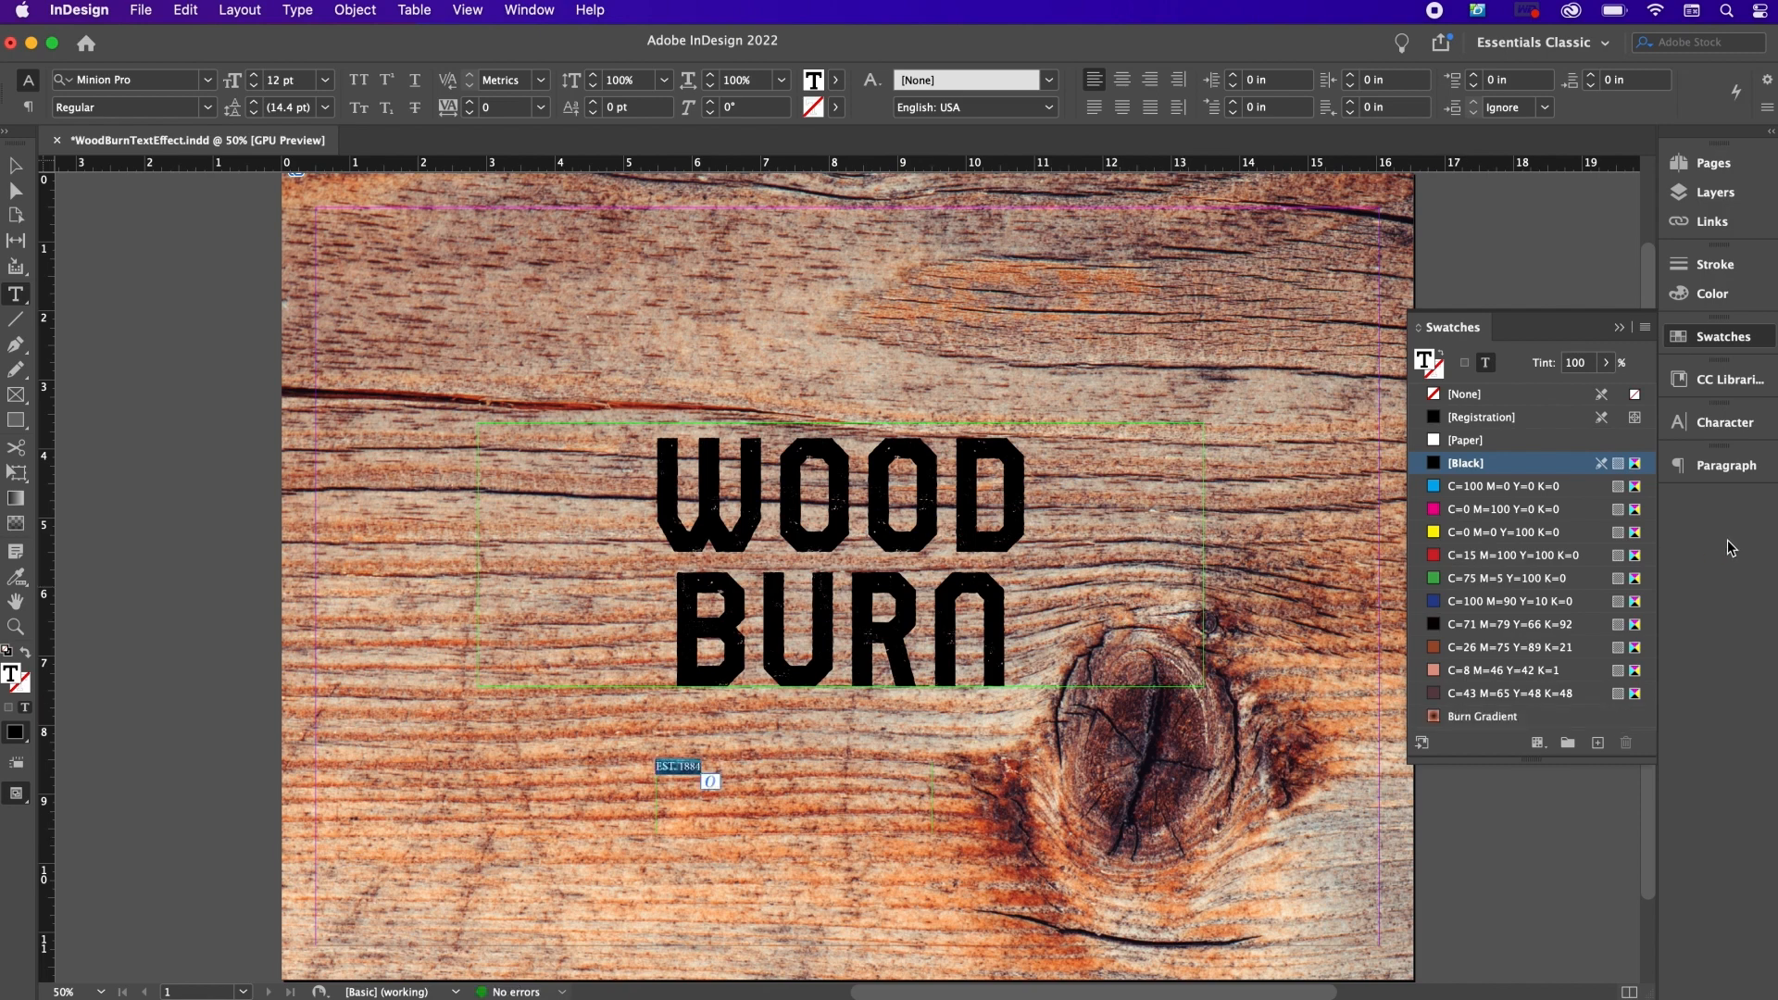
{"action": "left_click", "coordinate": [1725, 422]}
{"action": "left_click", "coordinate": [1466, 446]}
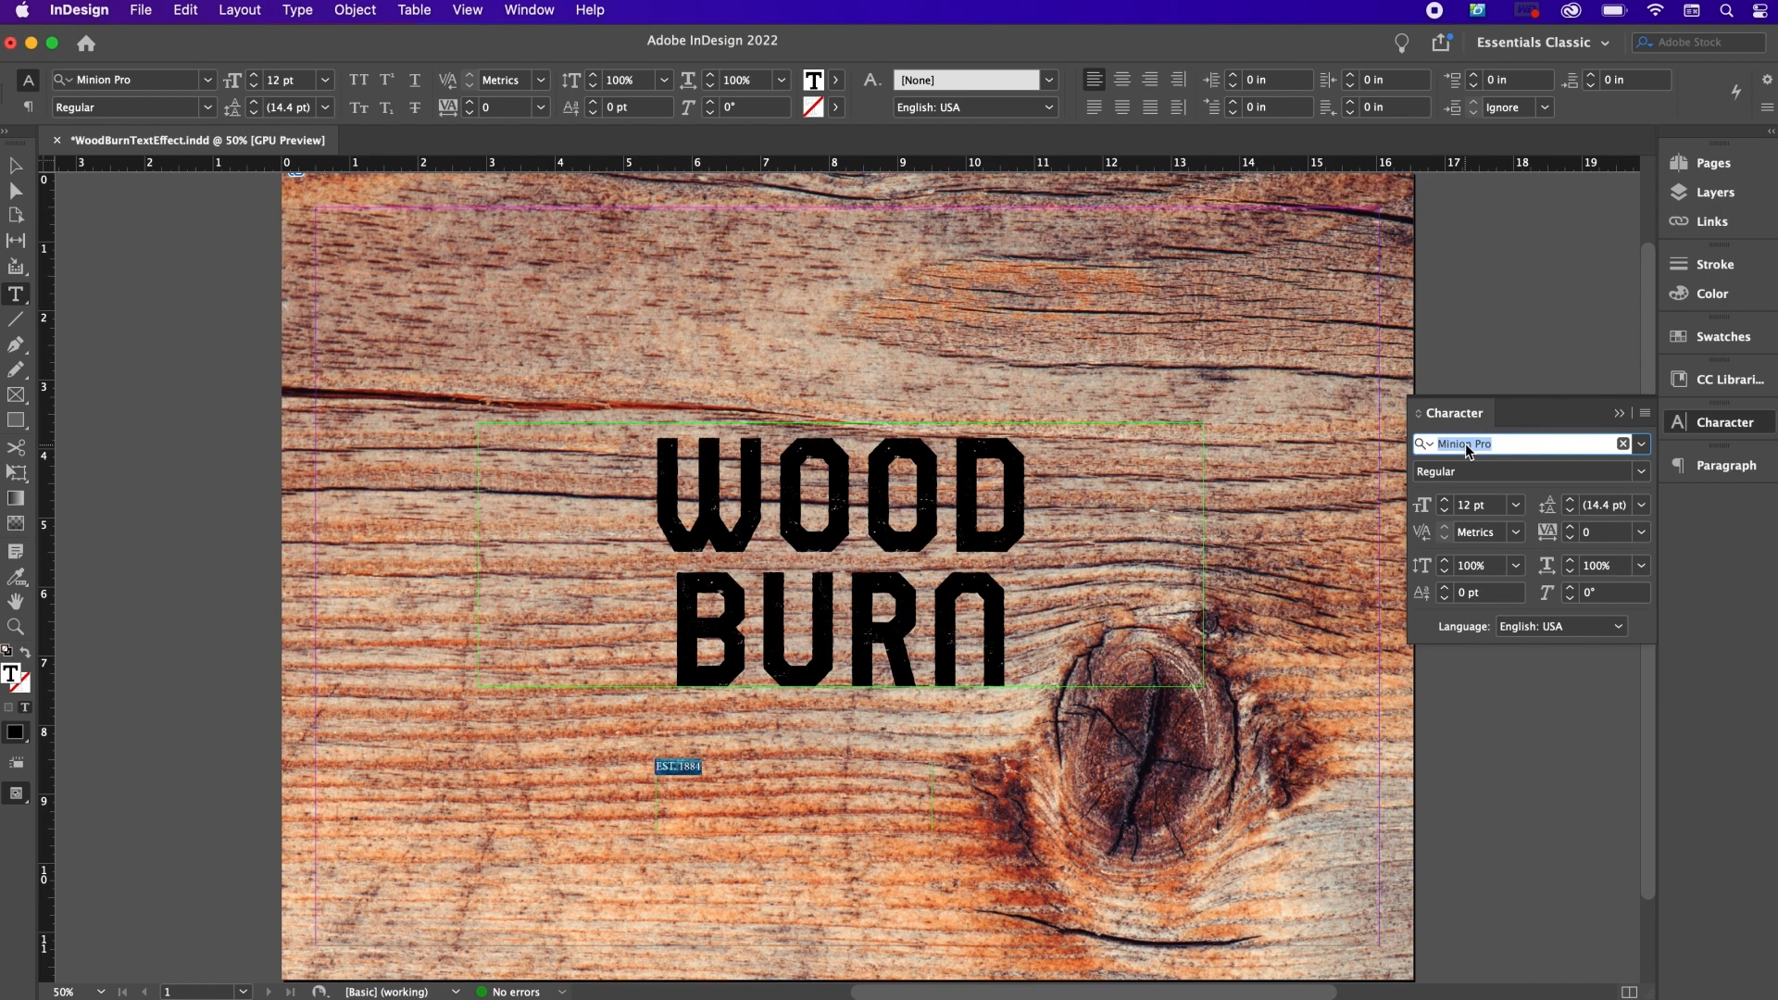
{"action": "type", "text": "DOUGLA"}
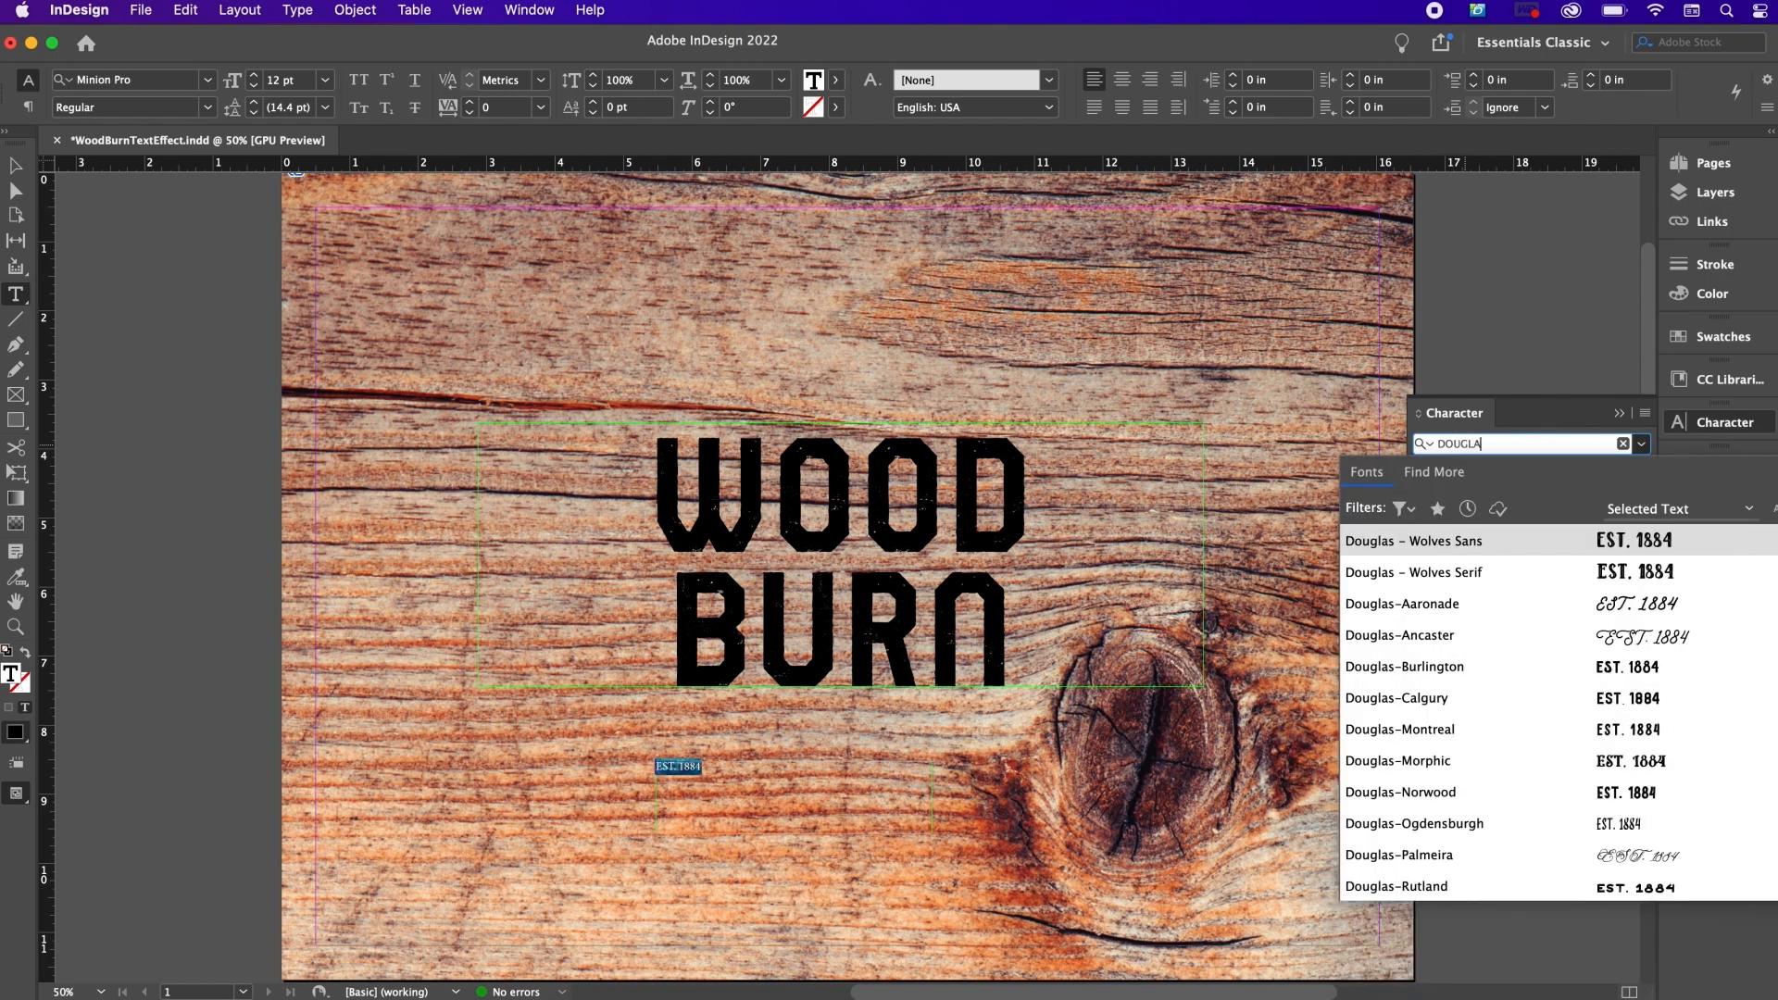
{"action": "left_click", "coordinate": [1454, 700]}
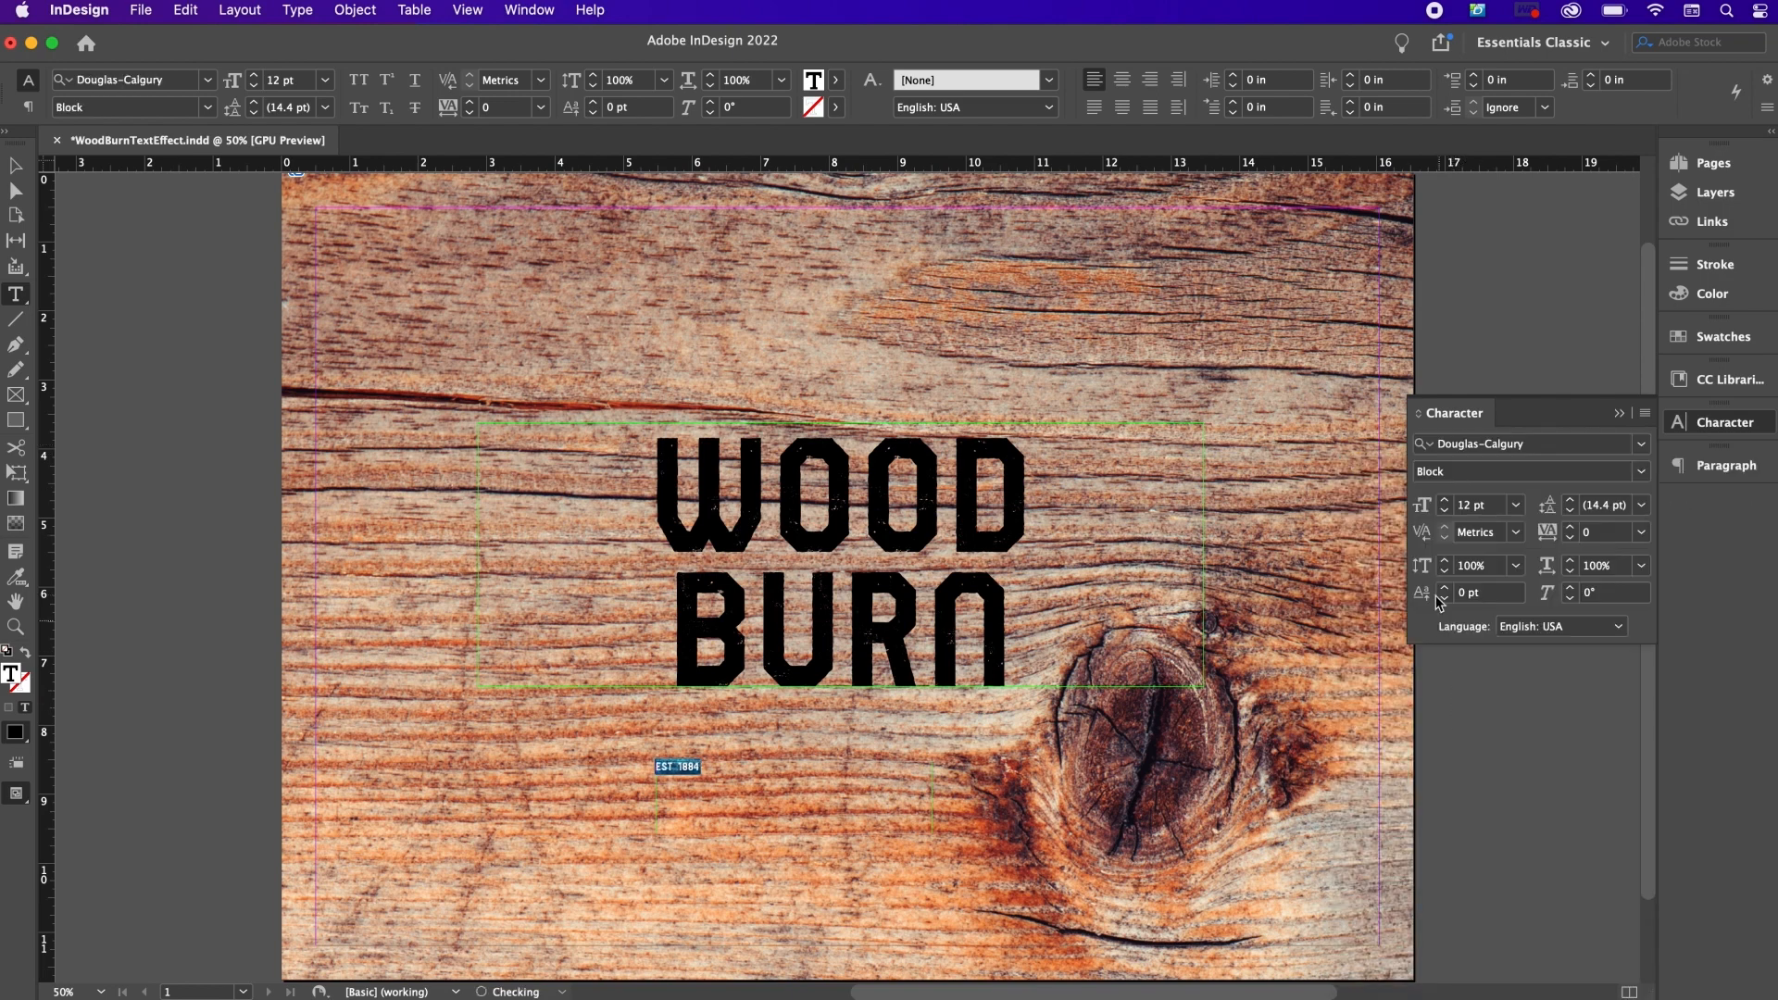
Step: Set the EST. 1884 text to 40 pt and center-align it in its frame
{"action": "left_click", "coordinate": [1471, 506]}
{"action": "type", "text": "40"}
{"action": "key", "text": "Return"}
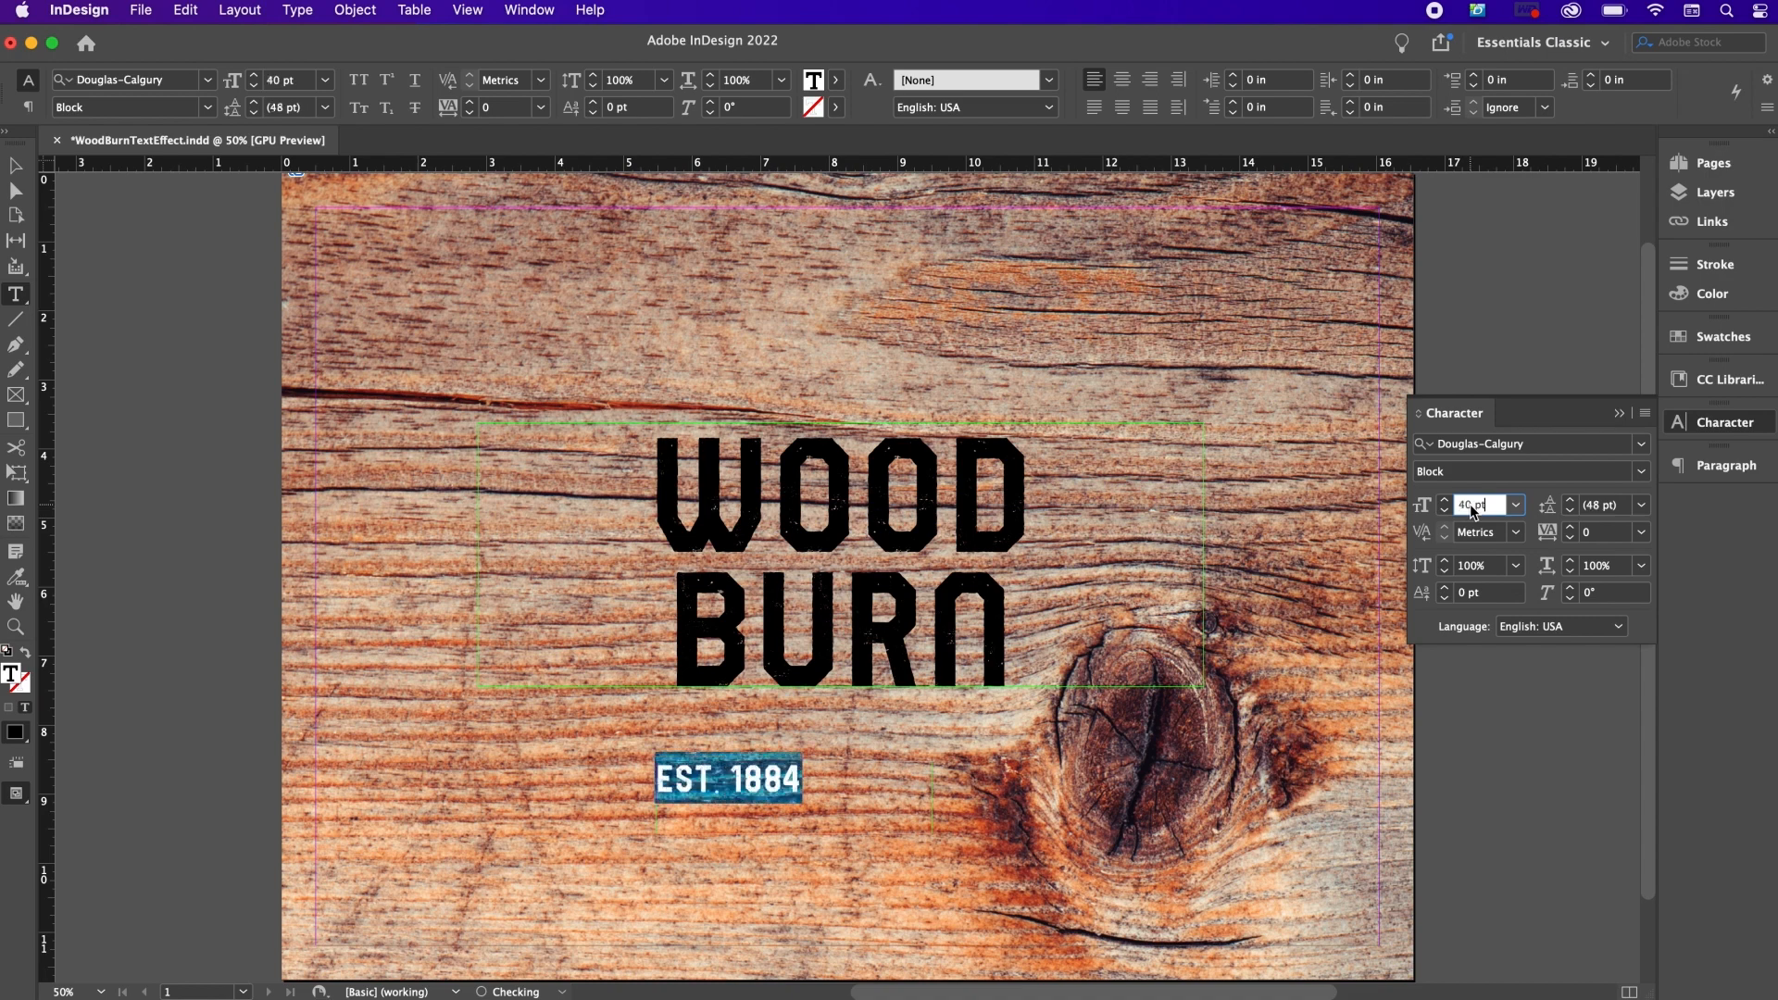
{"action": "left_click", "coordinate": [1681, 466]}
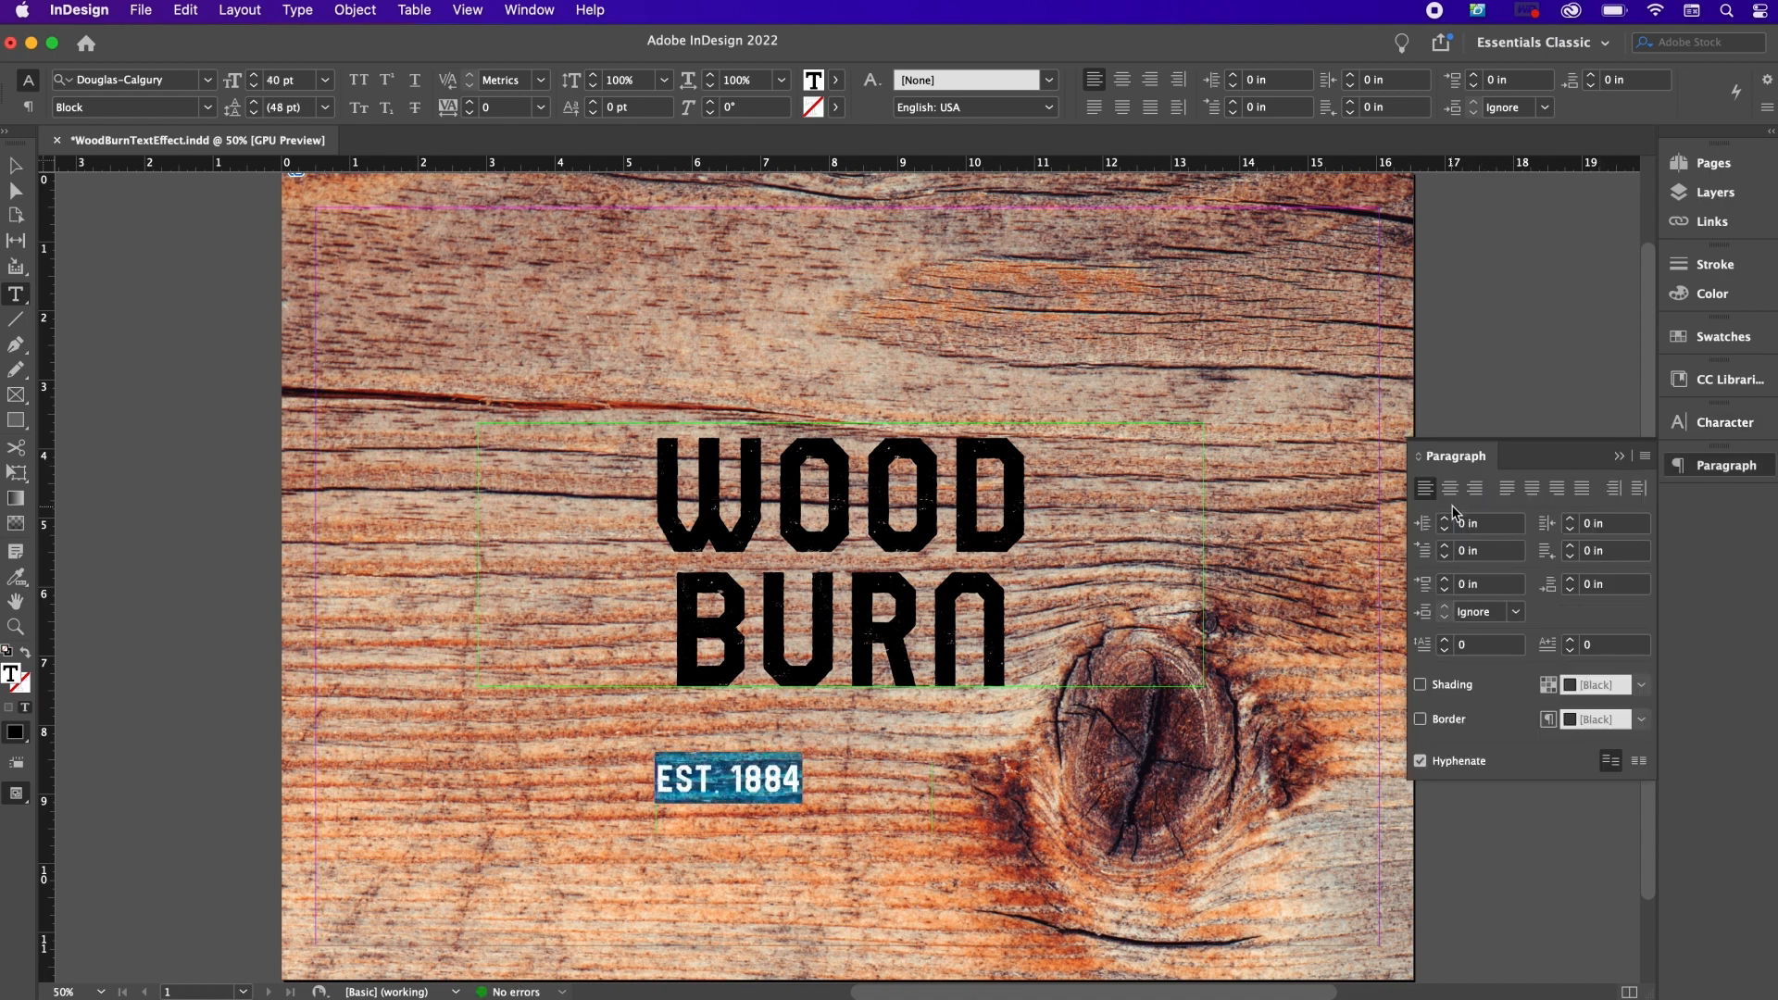
{"action": "left_click", "coordinate": [1451, 488]}
Step: Place EST. 1884 frames directly above and below WOOD BURN, and replace the lower one's text with "CO"
{"action": "left_click", "coordinate": [18, 167]}
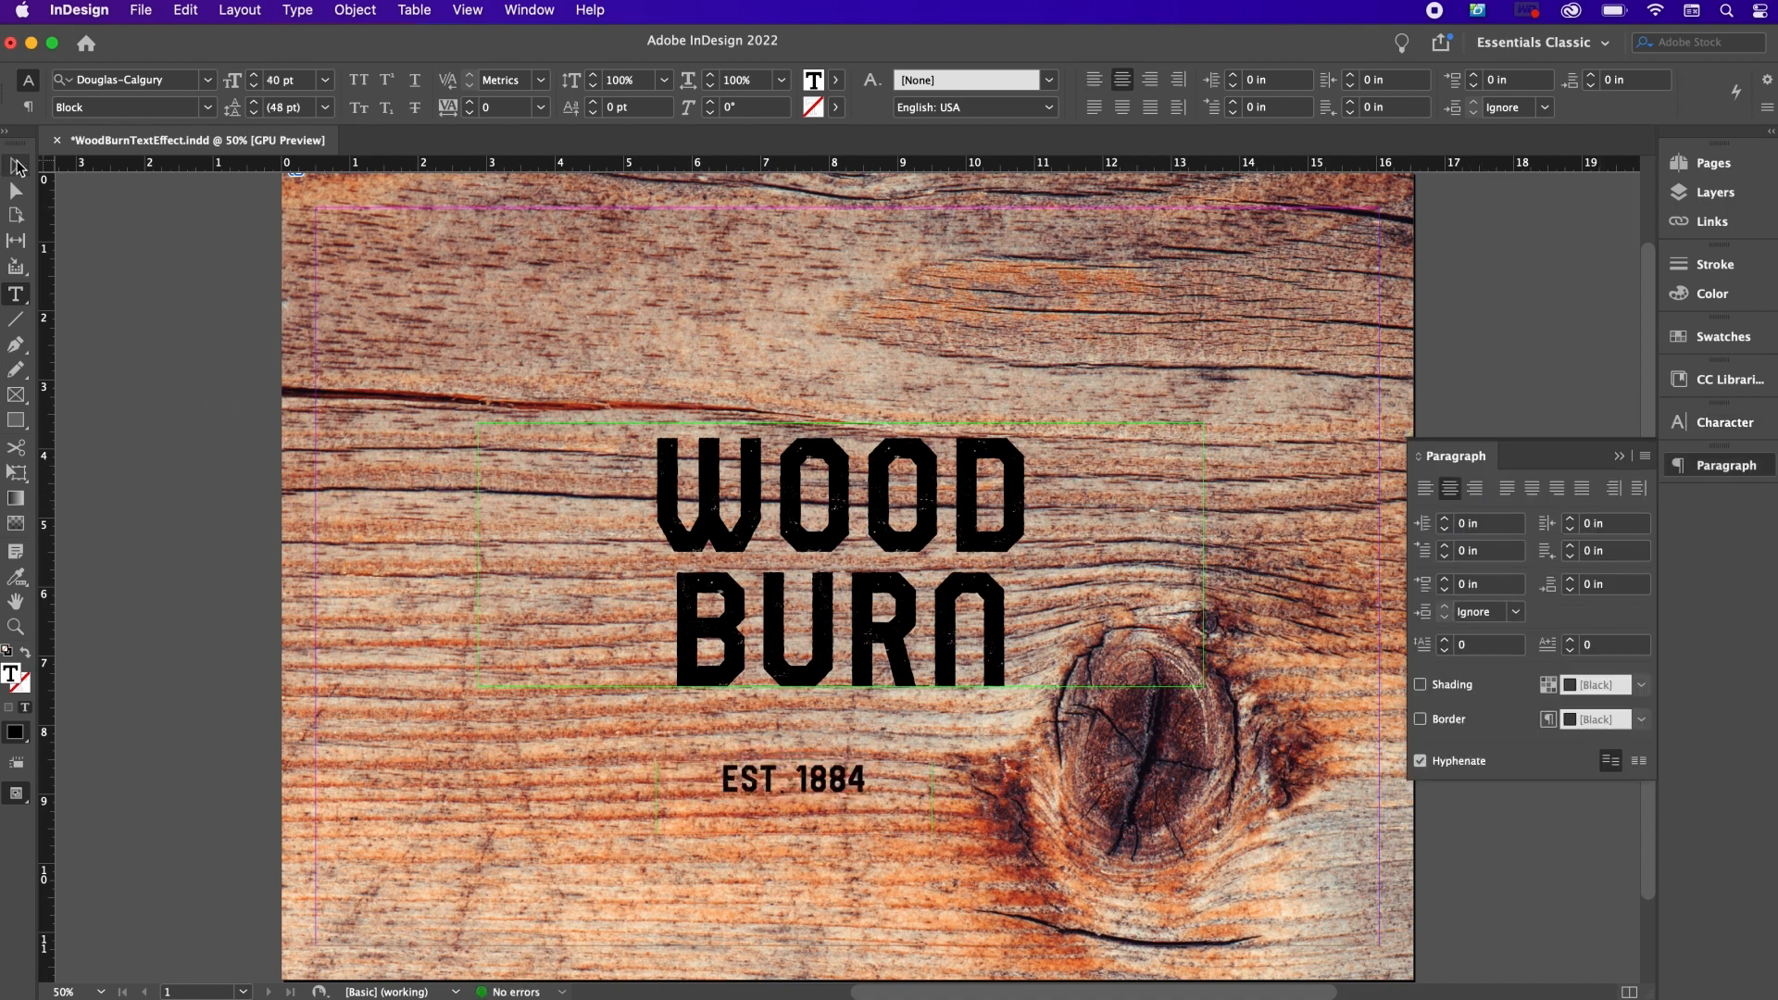
{"action": "mouse_move", "coordinate": [781, 808]}
{"action": "left_mouse_down"}
{"action": "mouse_move", "coordinate": [840, 416]}
{"action": "mouse_move", "coordinate": [867, 568]}
{"action": "mouse_move", "coordinate": [875, 711]}
{"action": "mouse_move", "coordinate": [857, 714]}
{"action": "left_mouse_up"}
{"action": "double_click", "coordinate": [859, 729]}
{"action": "key", "text": "super+a"}
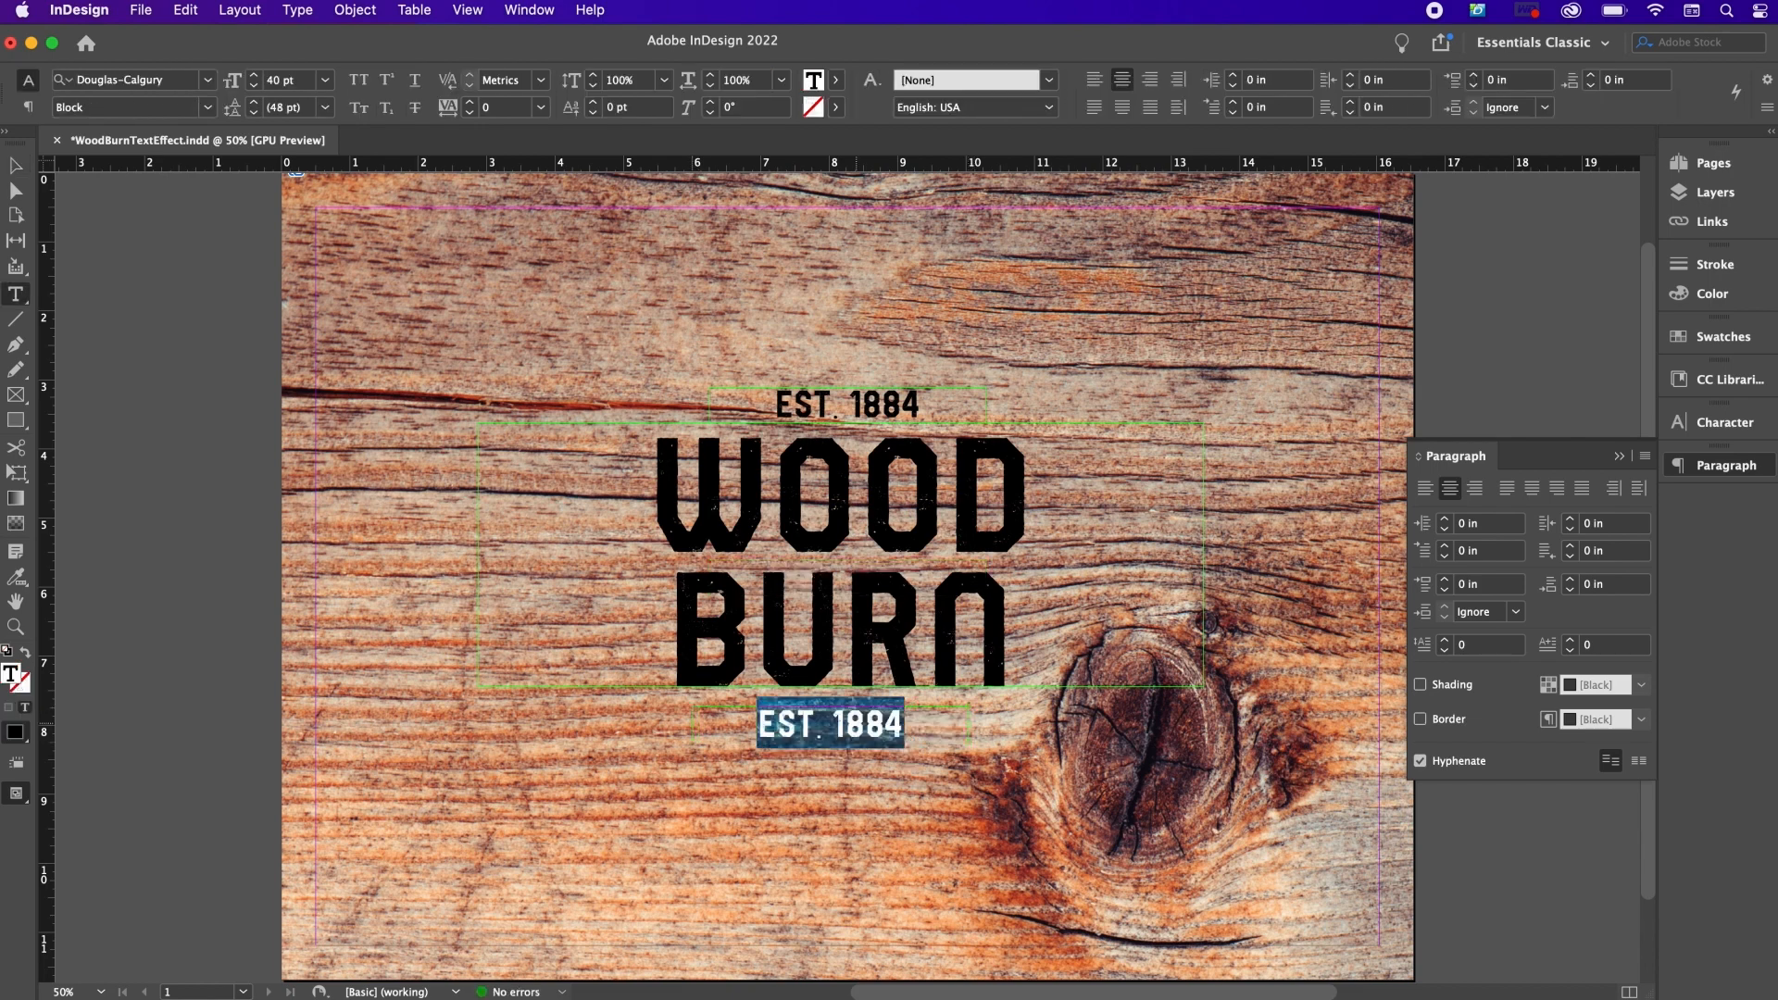
{"action": "type", "text": "CO"}
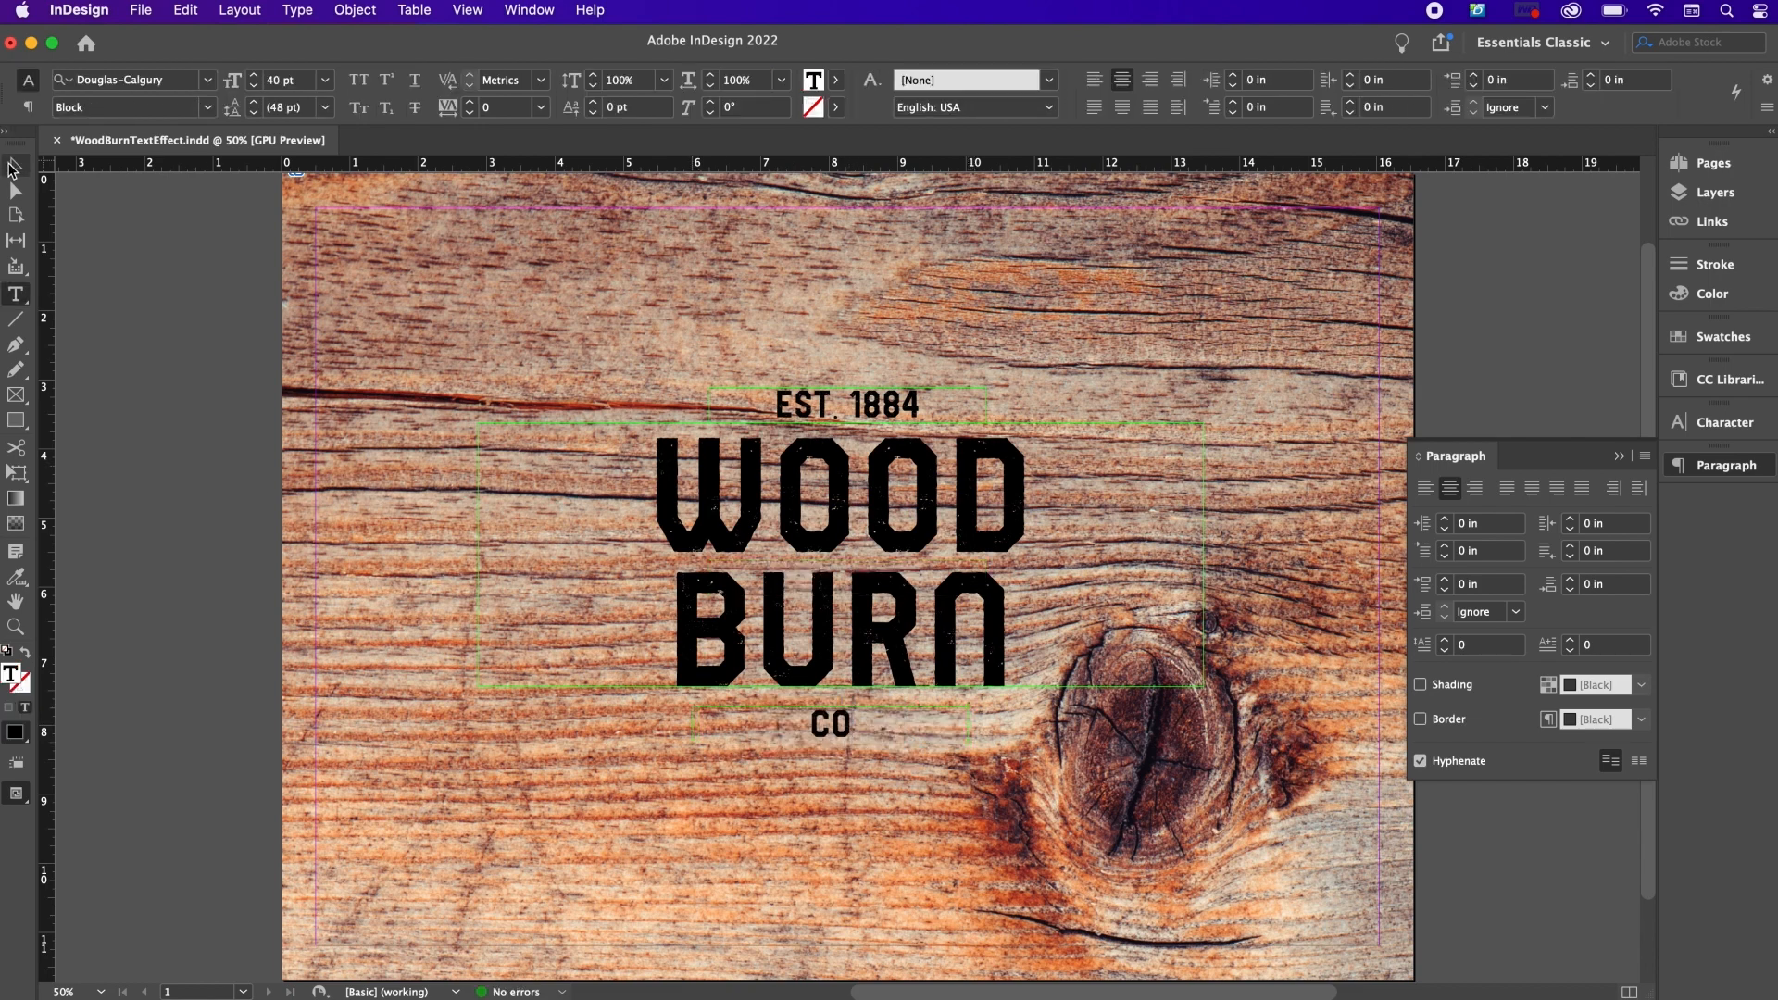
Step: Nudge the CO frame closer to BURN, and align all three text frames by their horizontal centers
{"action": "left_click", "coordinate": [14, 165]}
{"action": "left_click_drag", "start_coordinate": [825, 745], "coordinate": [834, 738]}
{"action": "left_click", "coordinate": [876, 620], "text": "shift"}
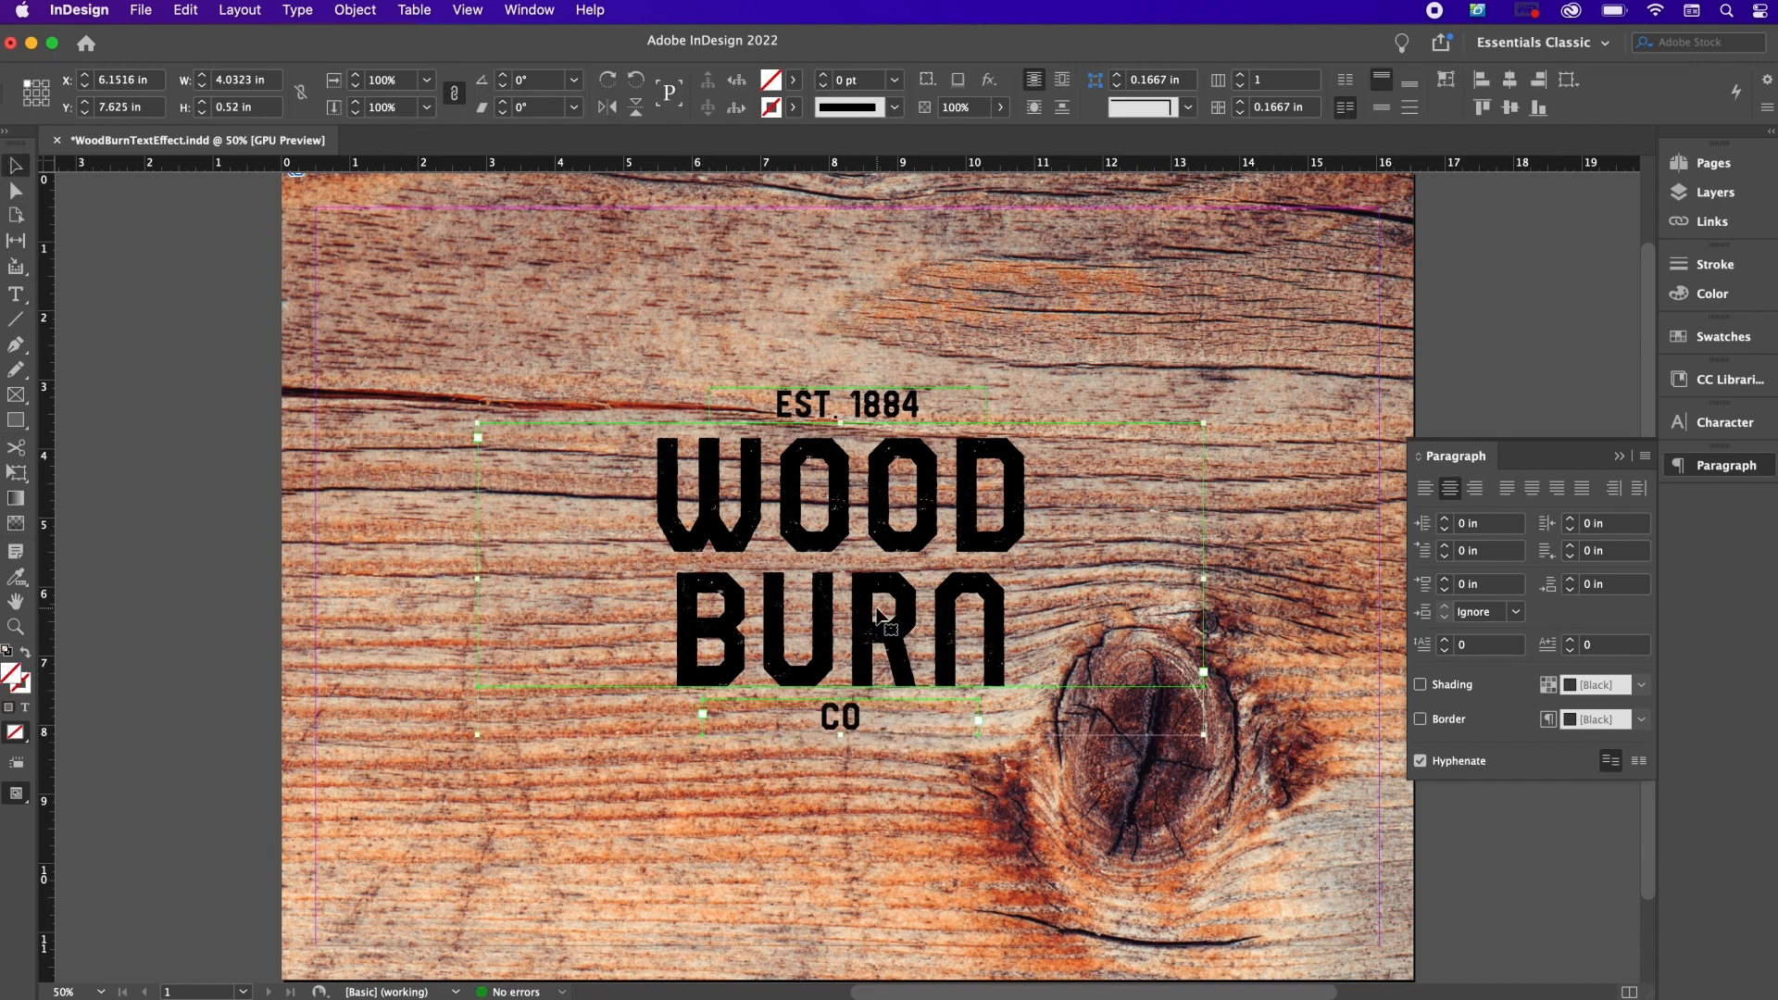
{"action": "left_click", "coordinate": [844, 403], "text": "shift"}
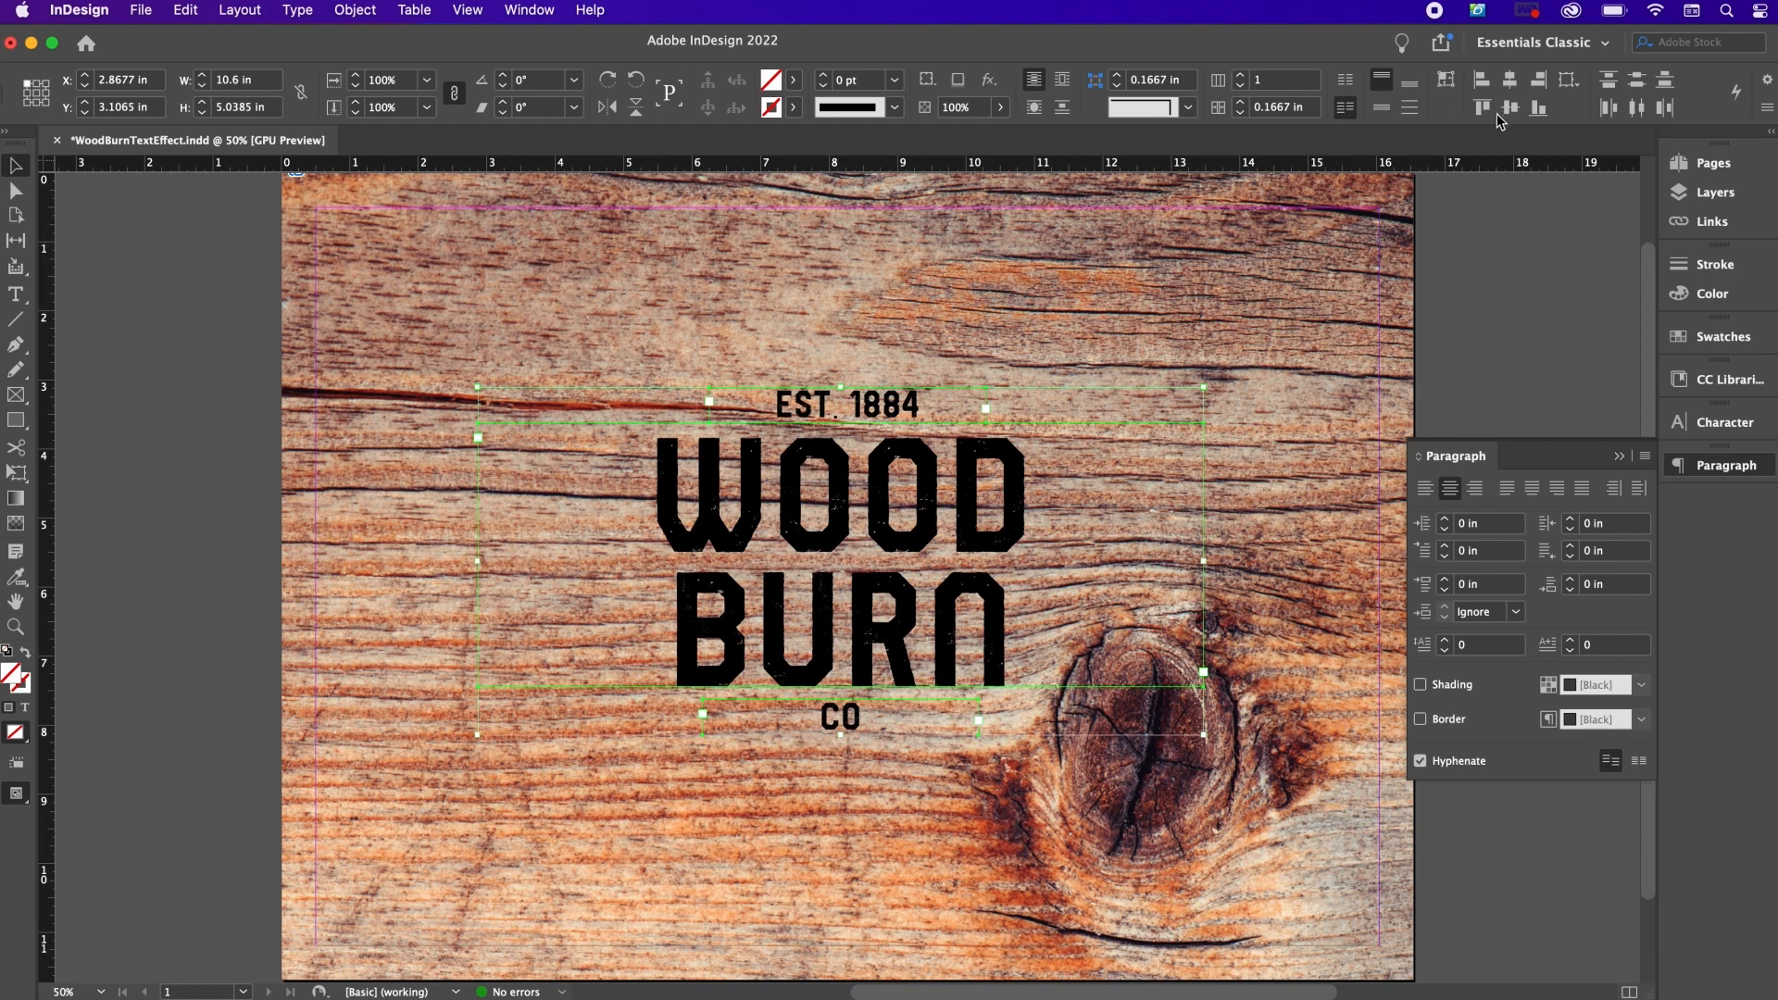
{"action": "left_click", "coordinate": [1509, 80]}
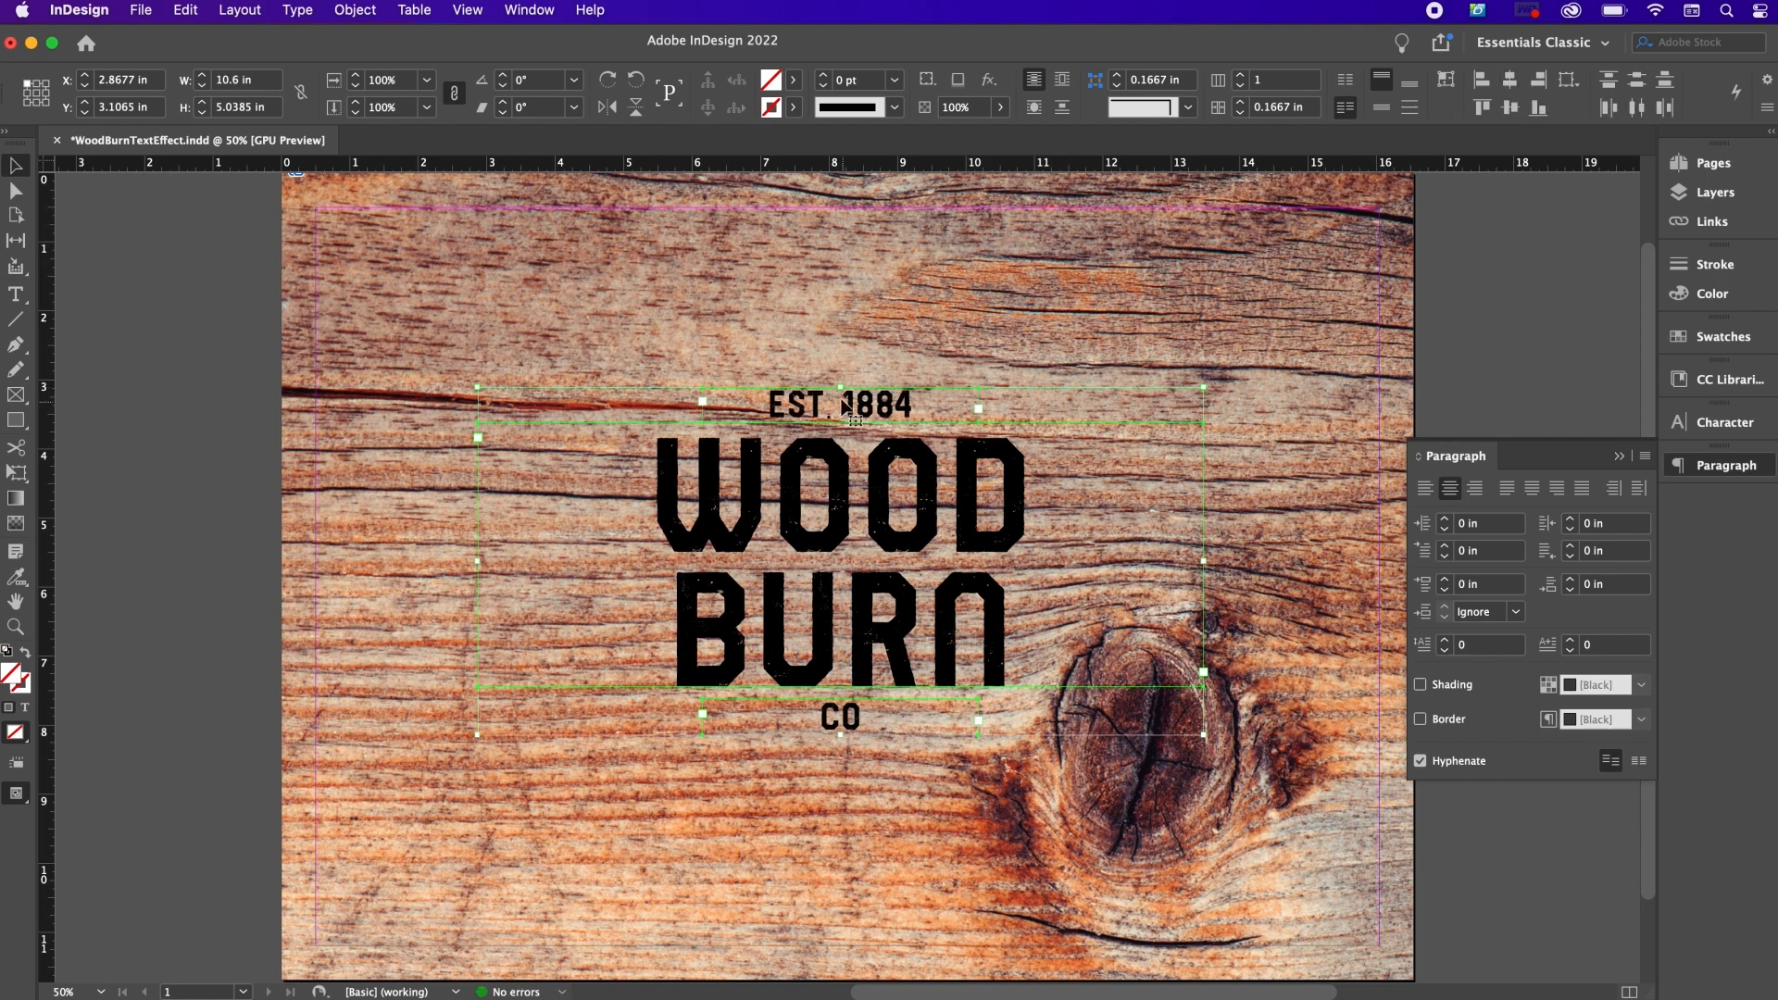
{"action": "left_click", "coordinate": [827, 320]}
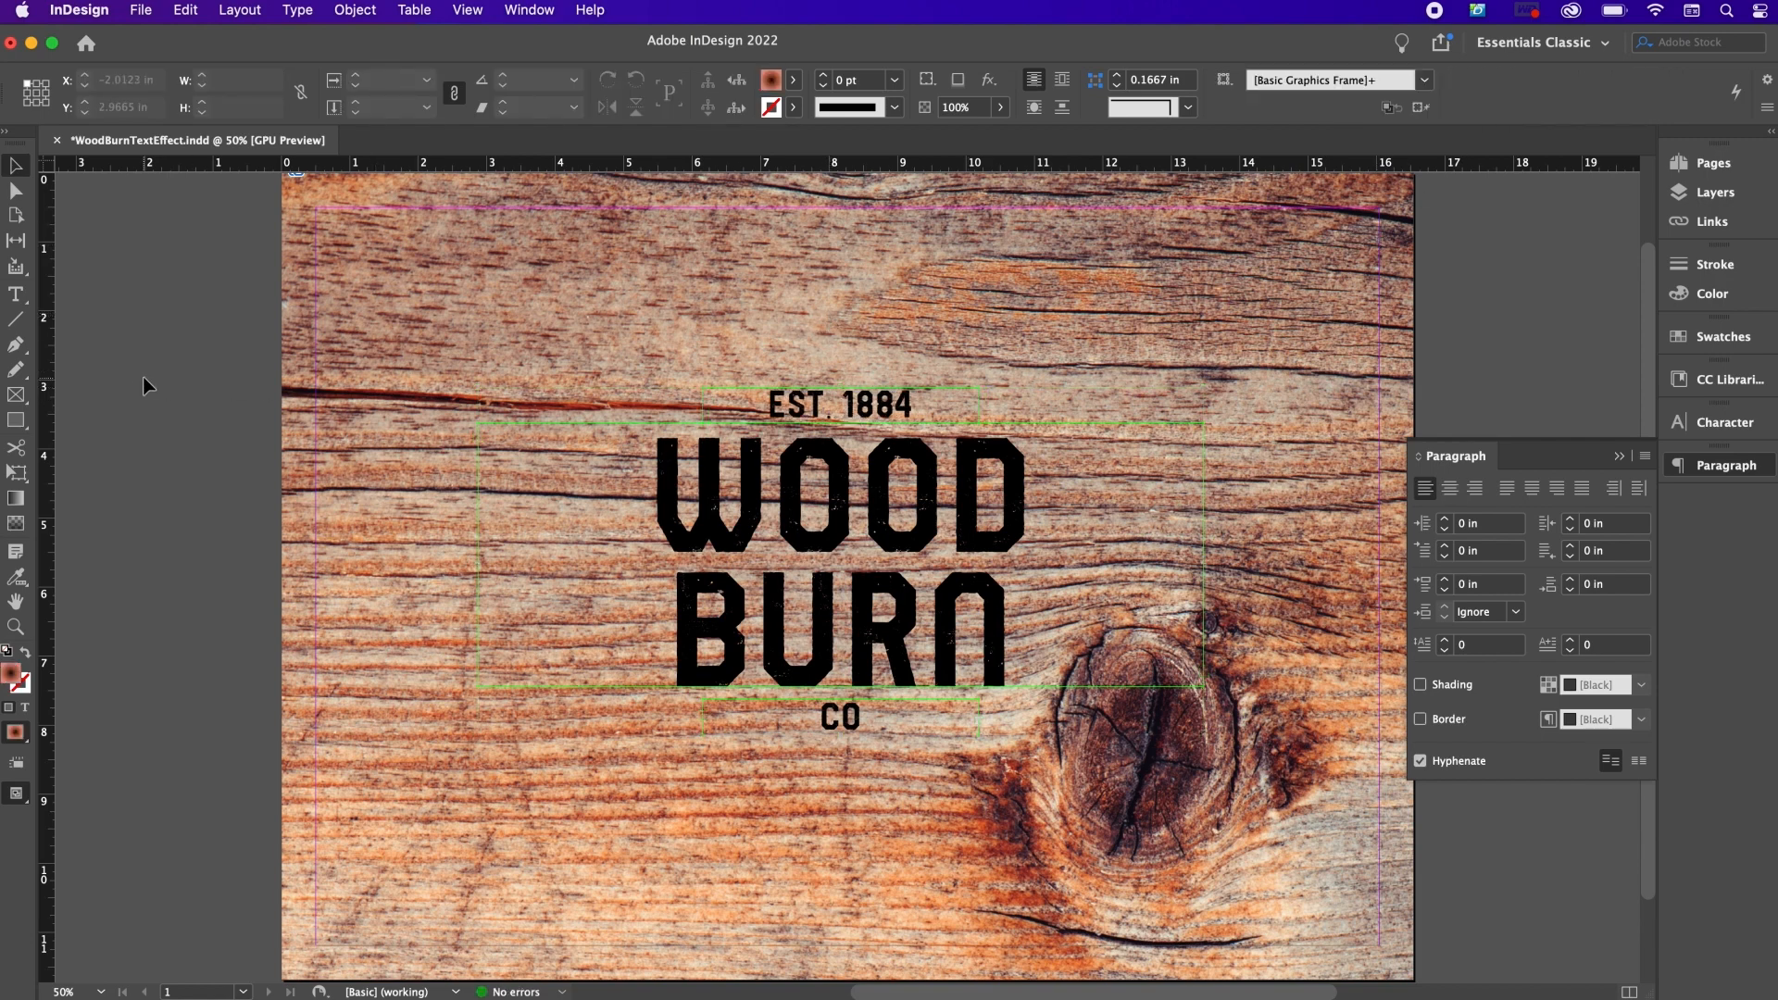
Step: Draw a circle about 7.56 in wide around the text with the Ellipse tool, with no fill and a [Black] stroke
{"action": "left_click_drag", "start_coordinate": [16, 422], "coordinate": [67, 461]}
{"action": "left_click_drag", "start_coordinate": [529, 317], "coordinate": [1163, 840]}
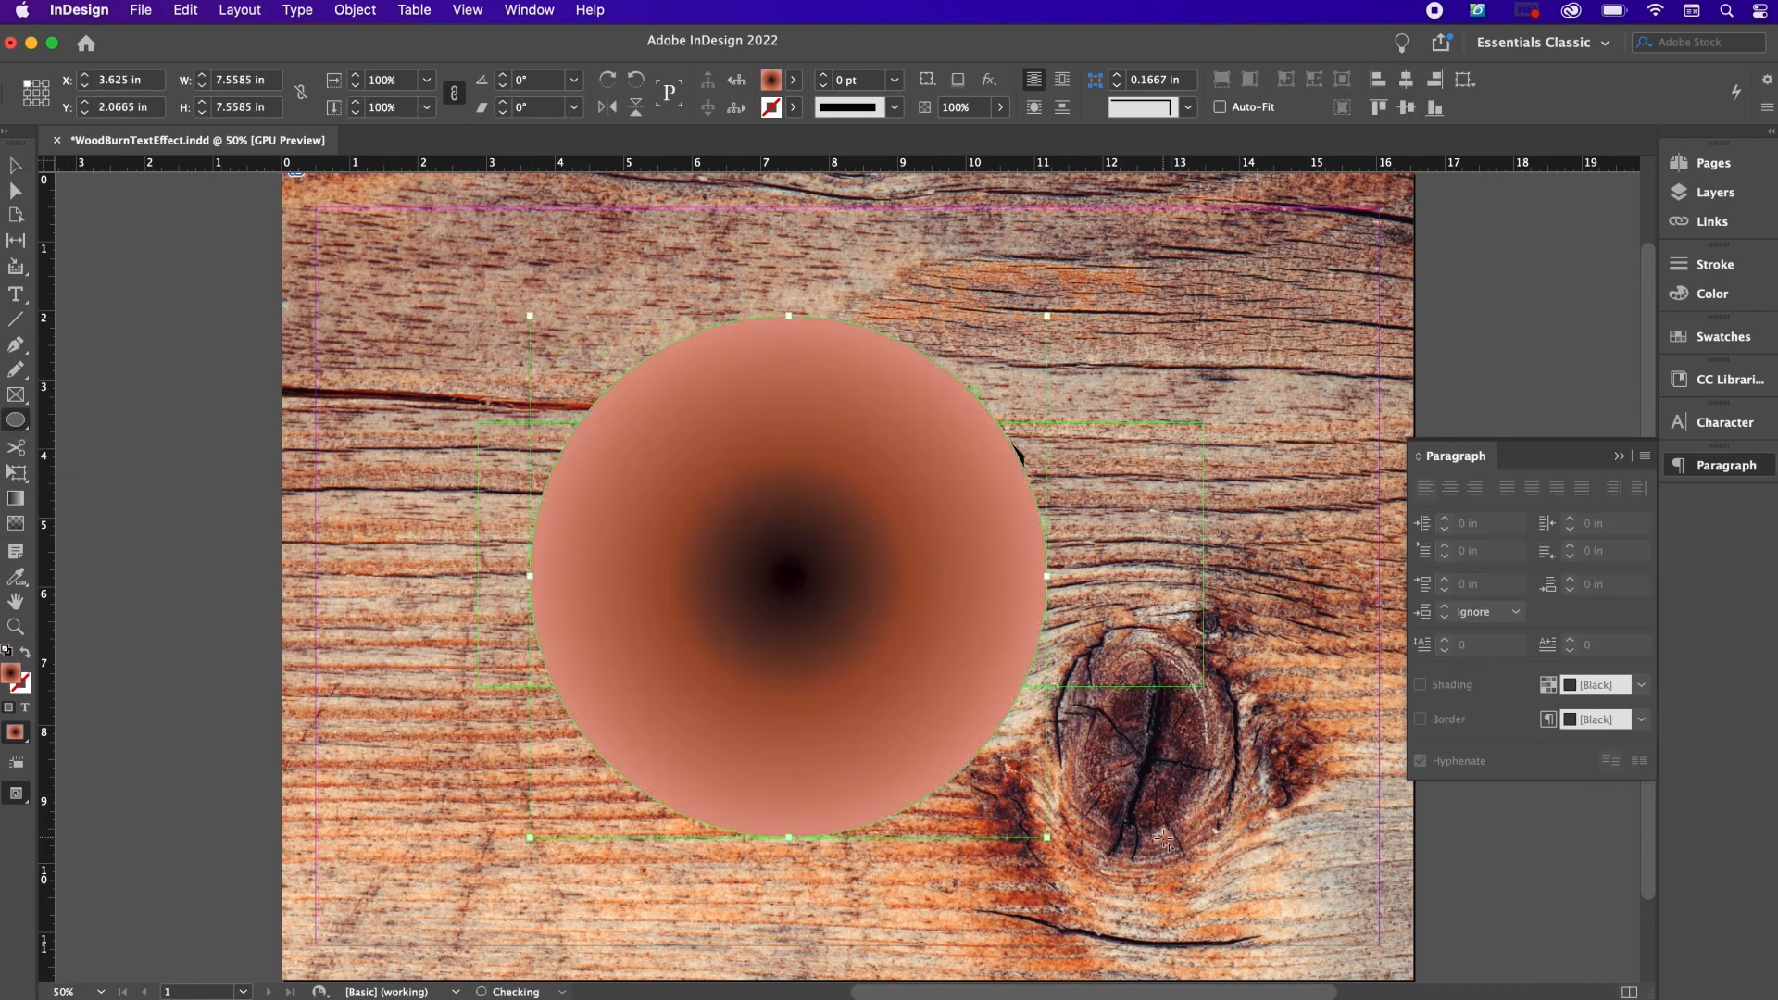
{"action": "left_click", "coordinate": [1718, 337]}
{"action": "left_click", "coordinate": [1466, 400]}
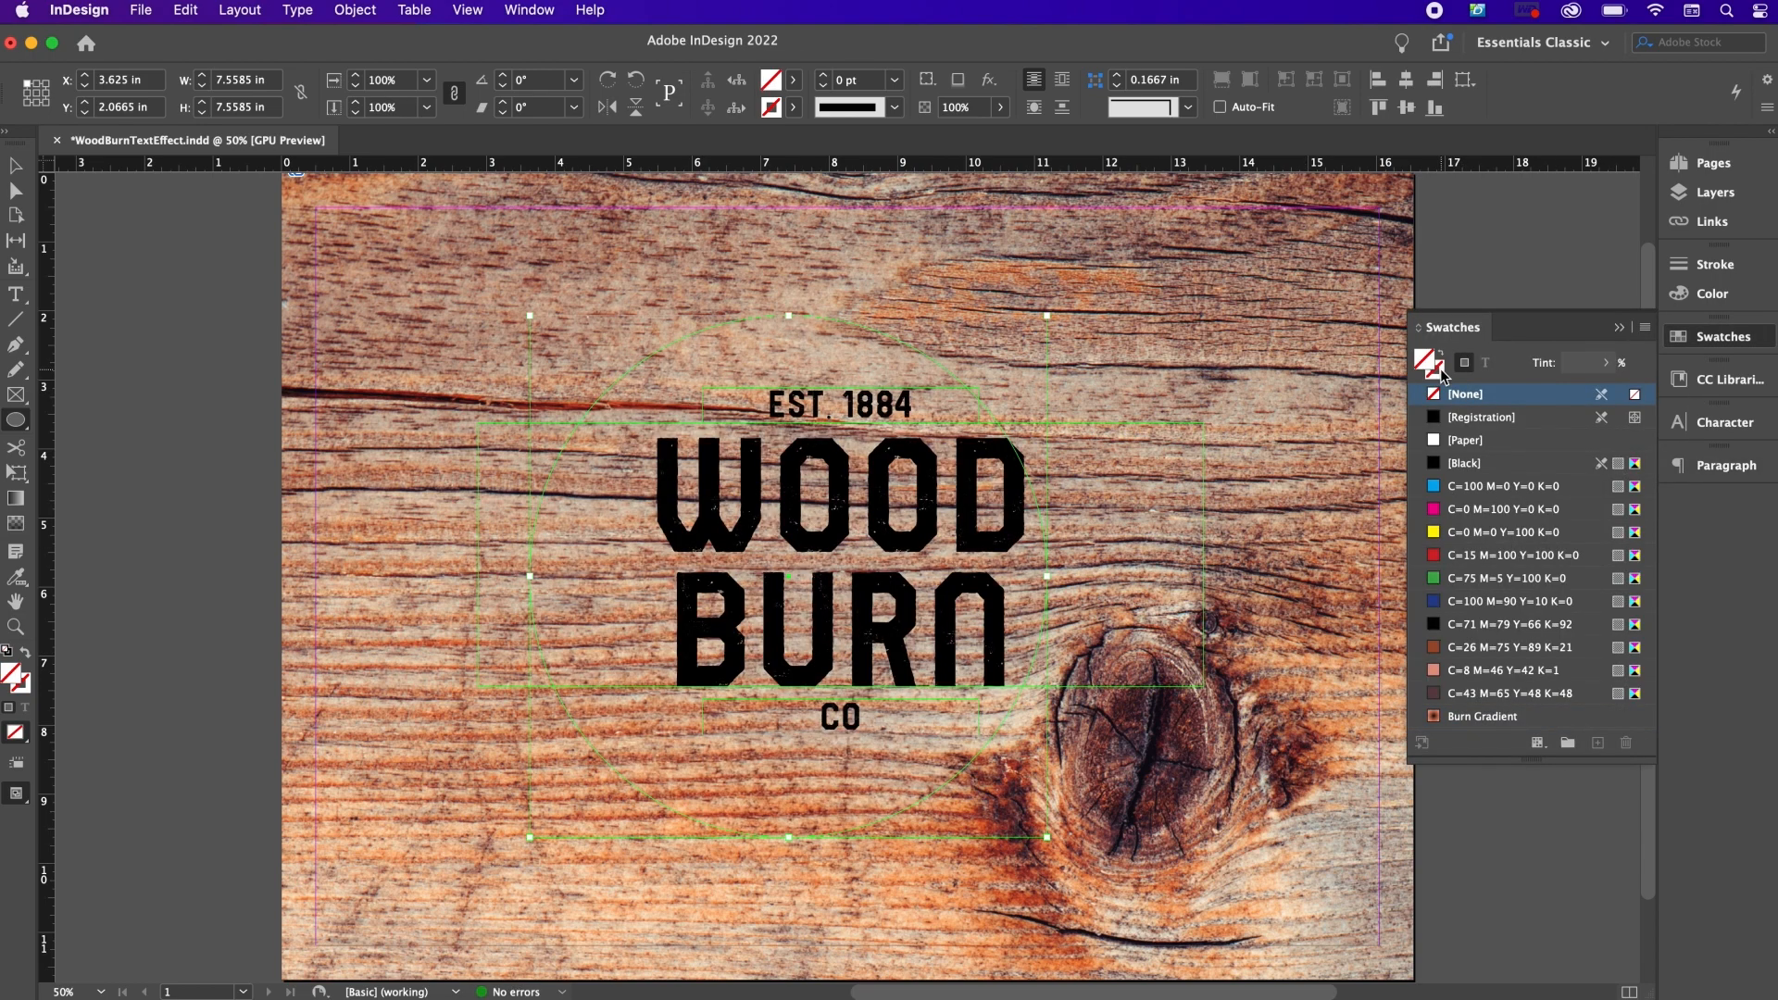
{"action": "left_click", "coordinate": [1464, 468]}
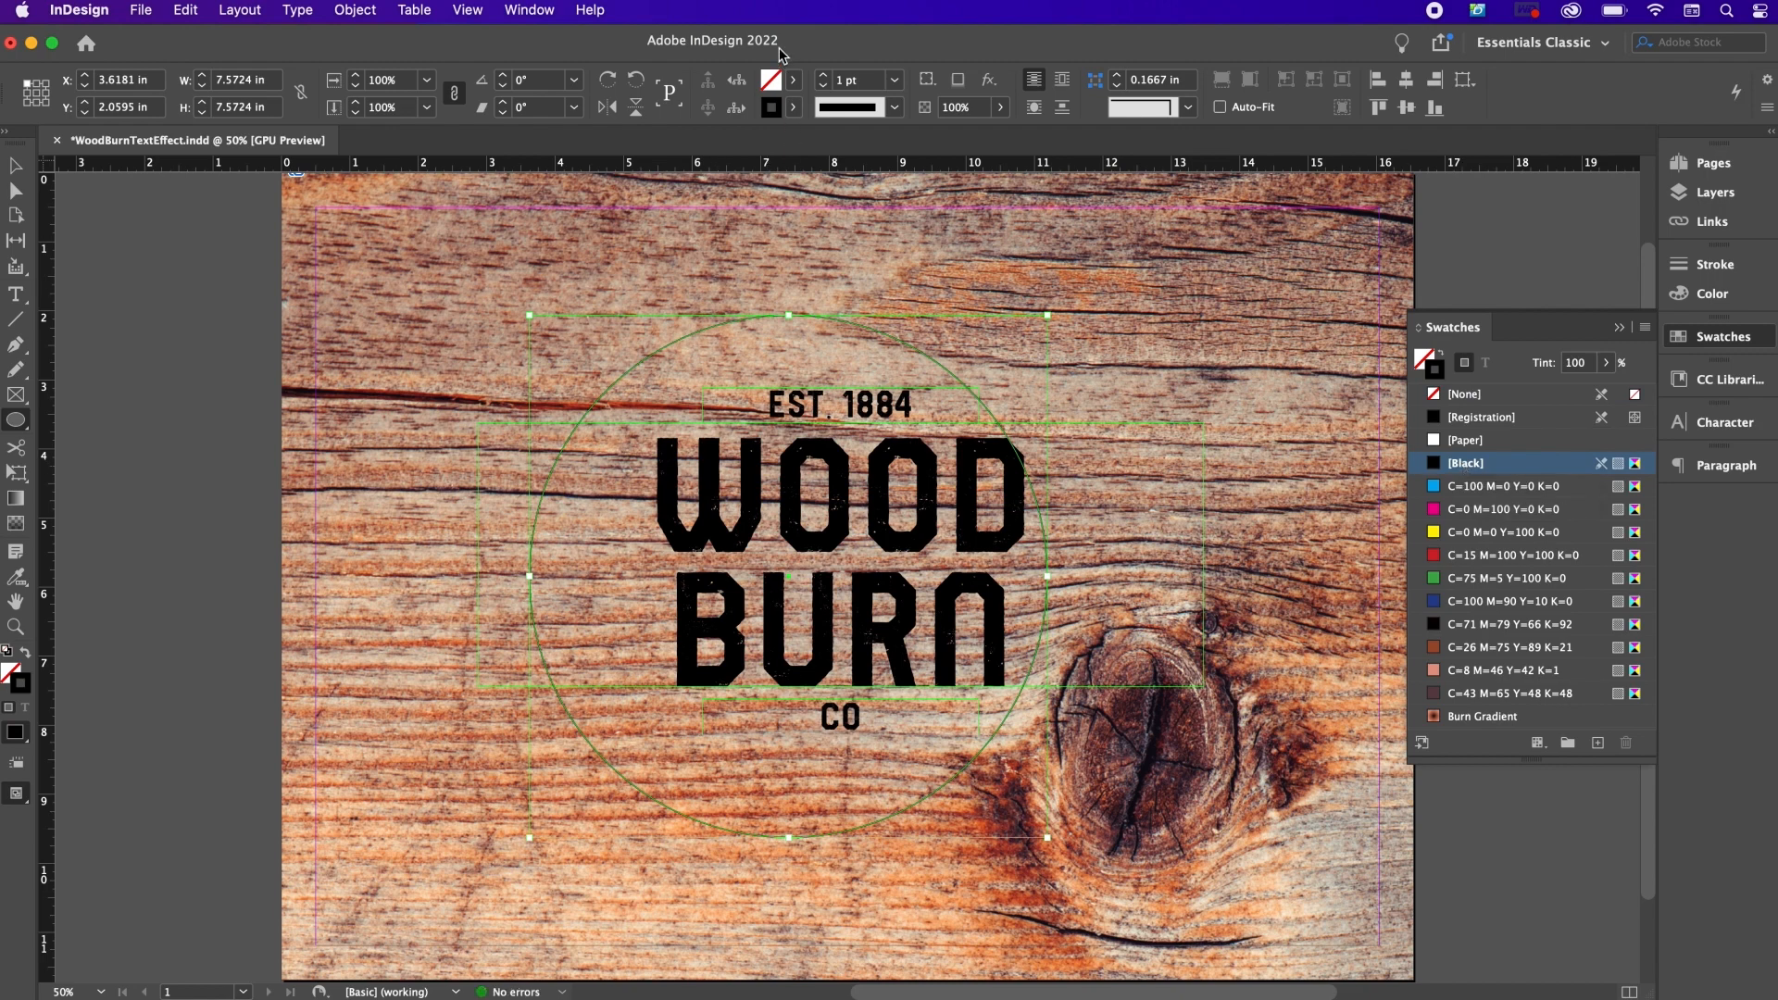
Step: Set the circle's stroke weight to 23 pt
{"action": "double_click", "coordinate": [833, 80]}
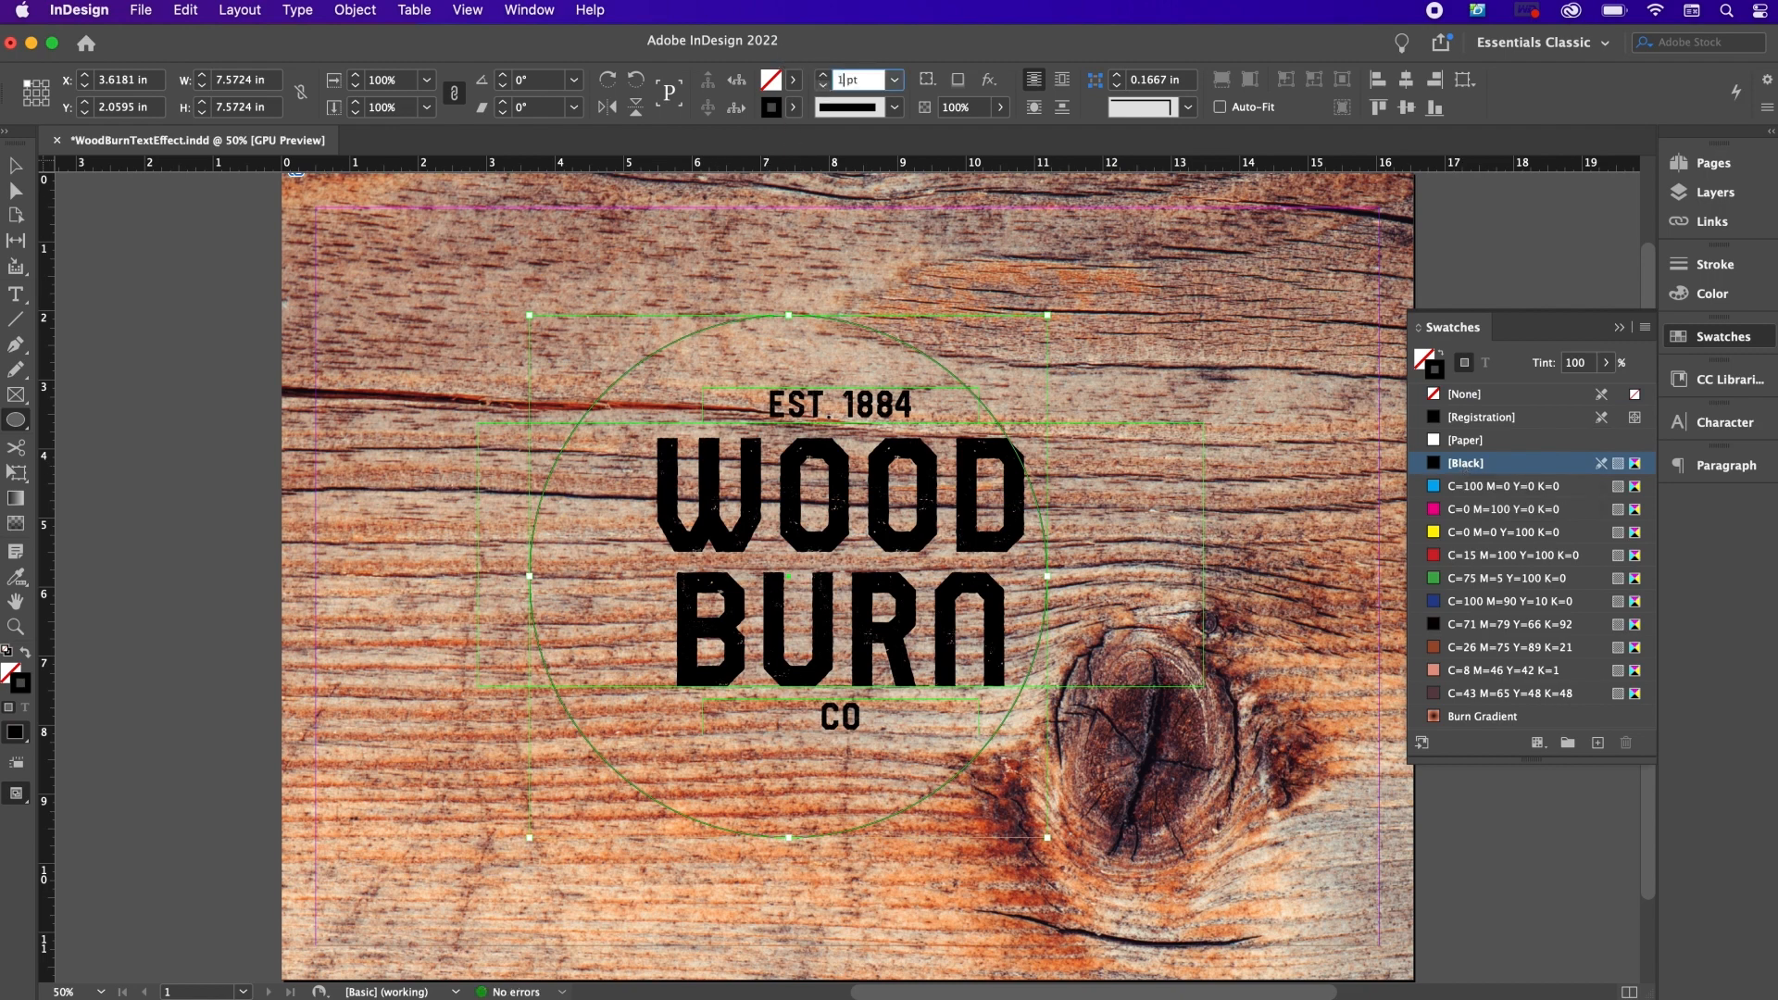
{"action": "type", "text": "23"}
{"action": "key", "text": "Return"}
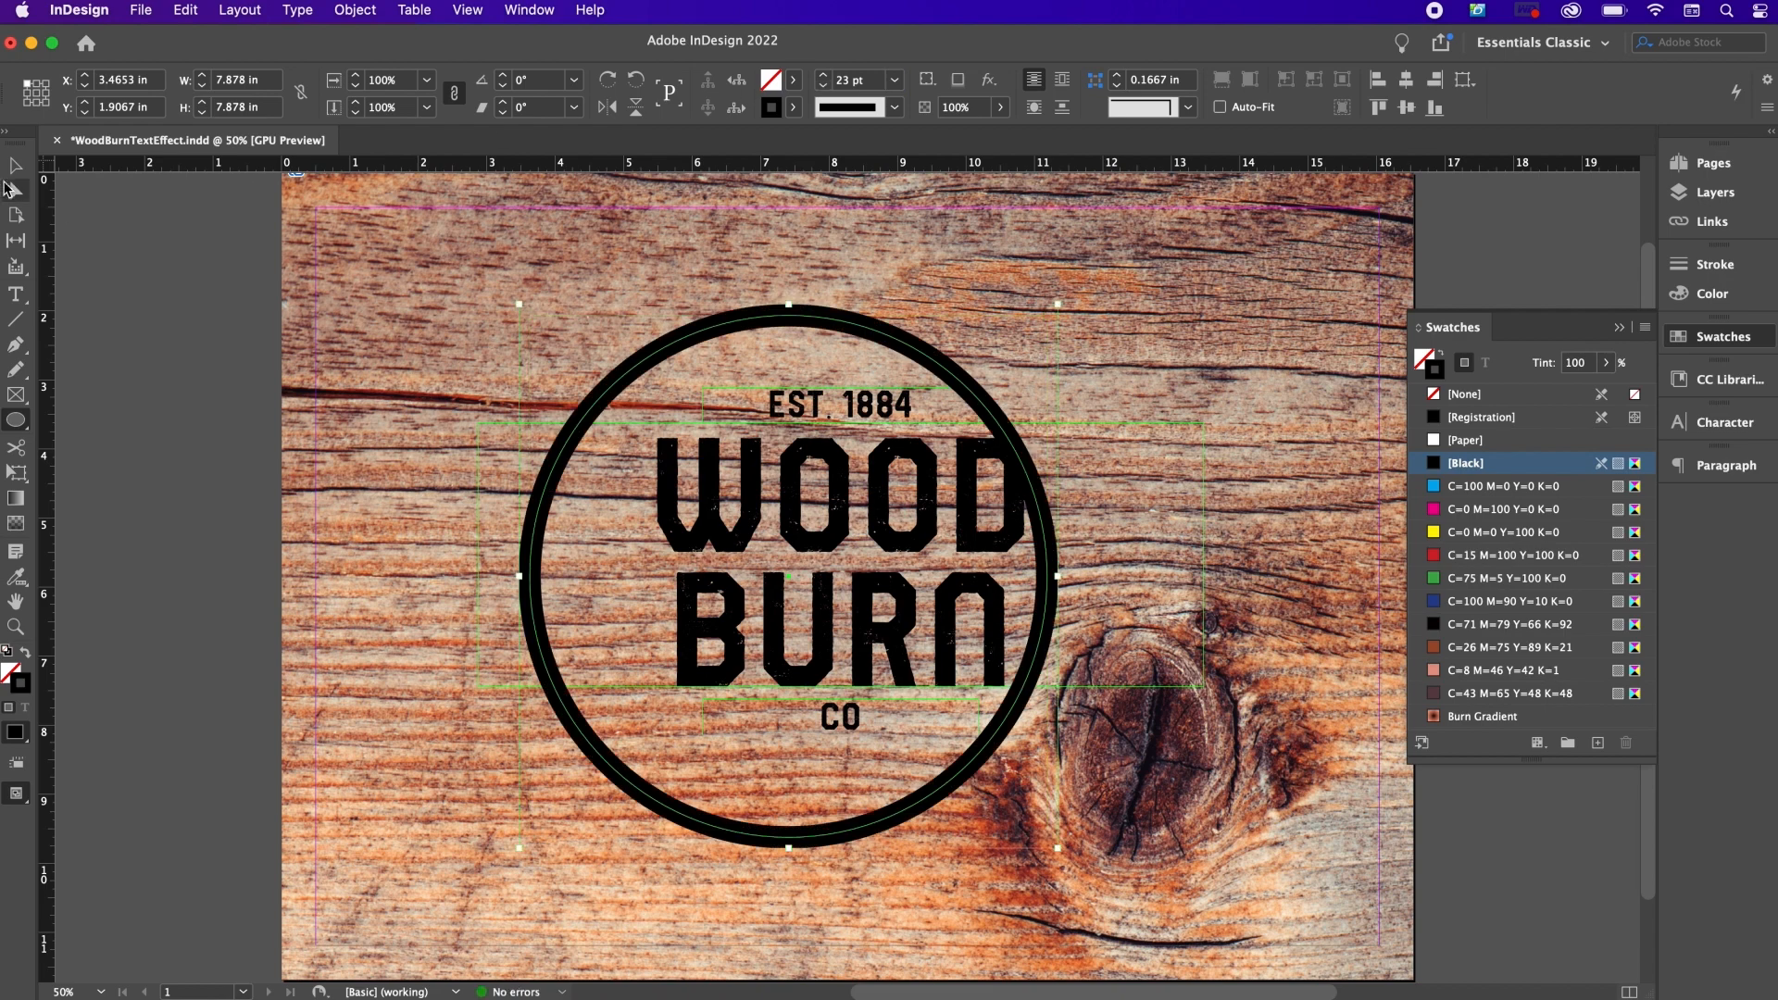
Step: Move the circle so it surrounds the lettering evenly, at about X 4.125 in, Y 1.497 in
{"action": "left_click", "coordinate": [11, 169]}
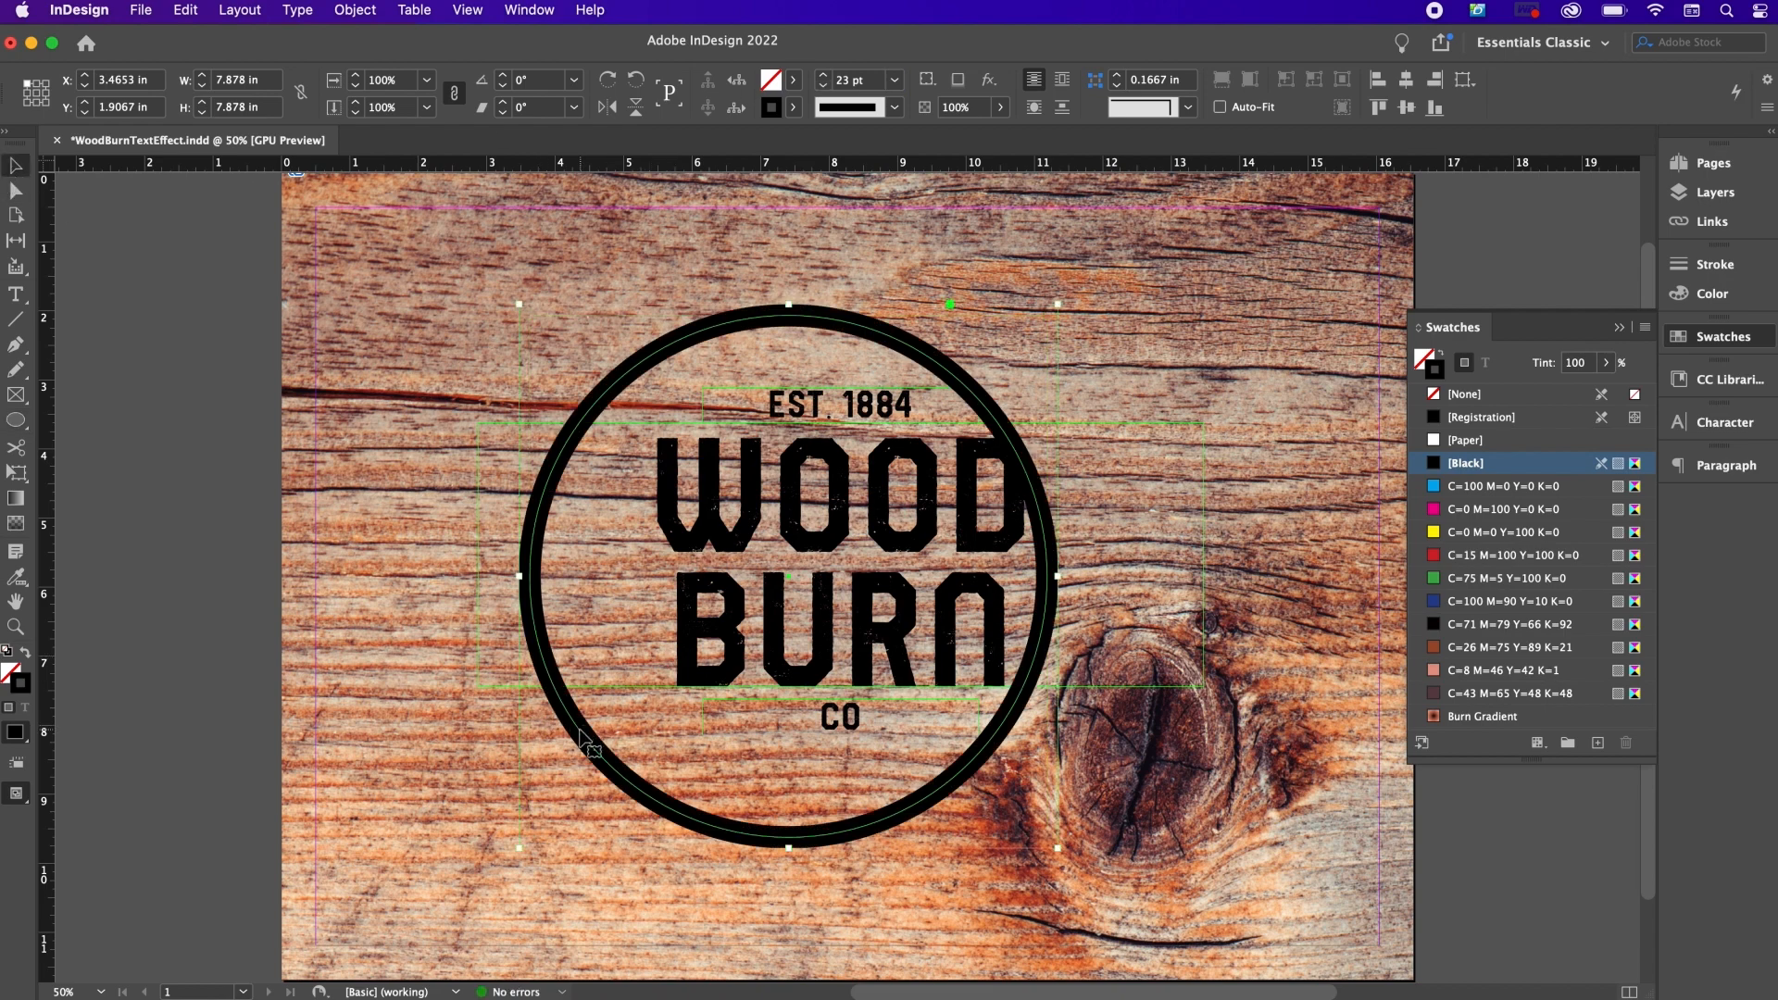
{"action": "left_click_drag", "start_coordinate": [593, 730], "coordinate": [637, 698]}
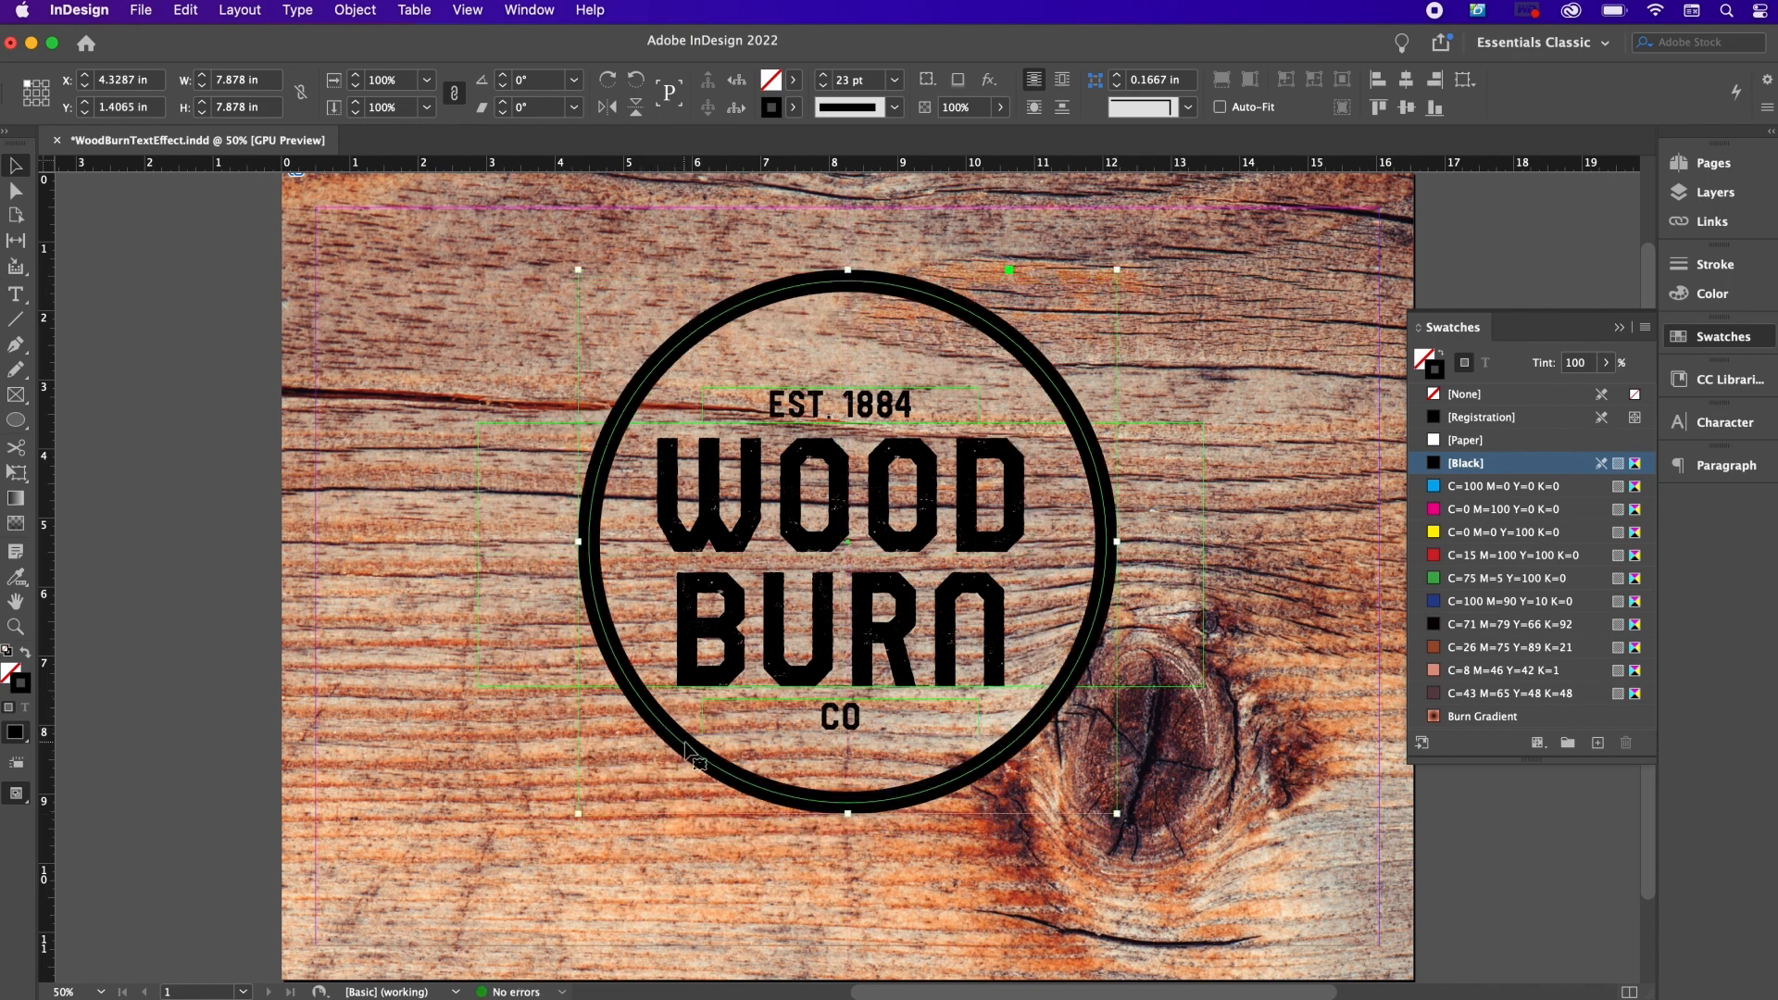
{"action": "left_click_drag", "start_coordinate": [685, 743], "coordinate": [672, 749]}
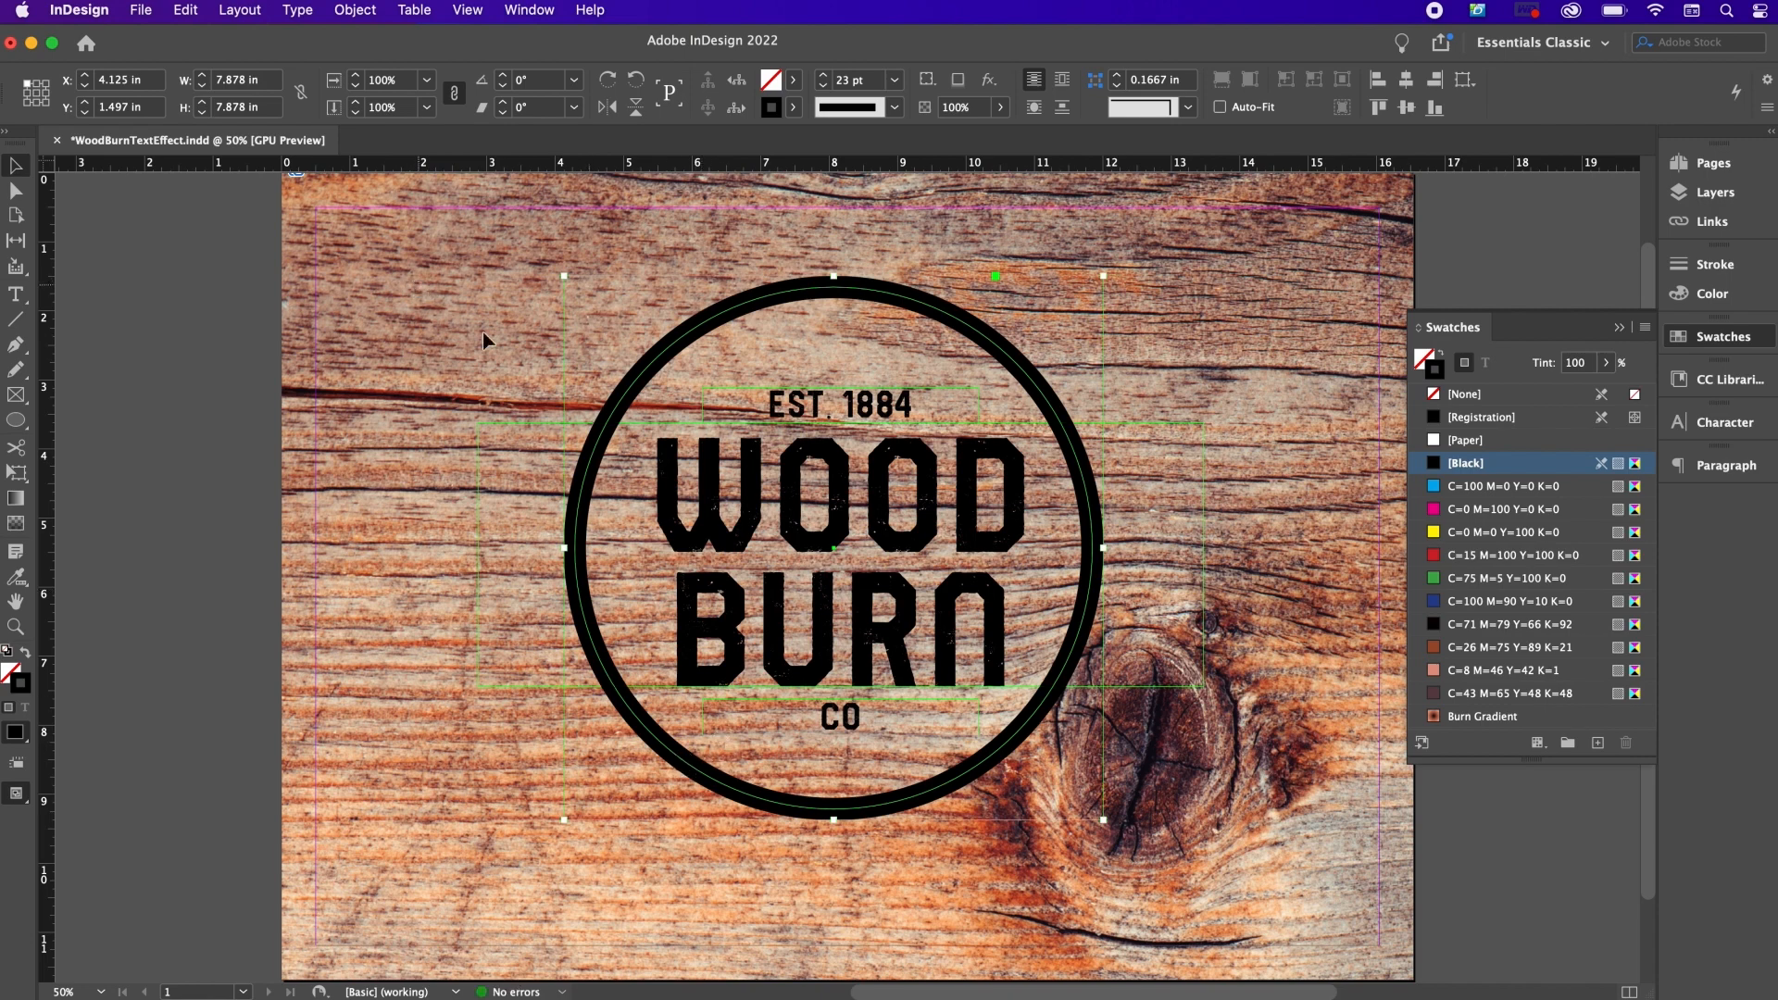
Step: Align the circle and the three text frames by their horizontal centers, and group them all into one logo
{"action": "left_click_drag", "start_coordinate": [483, 341], "coordinate": [1223, 861]}
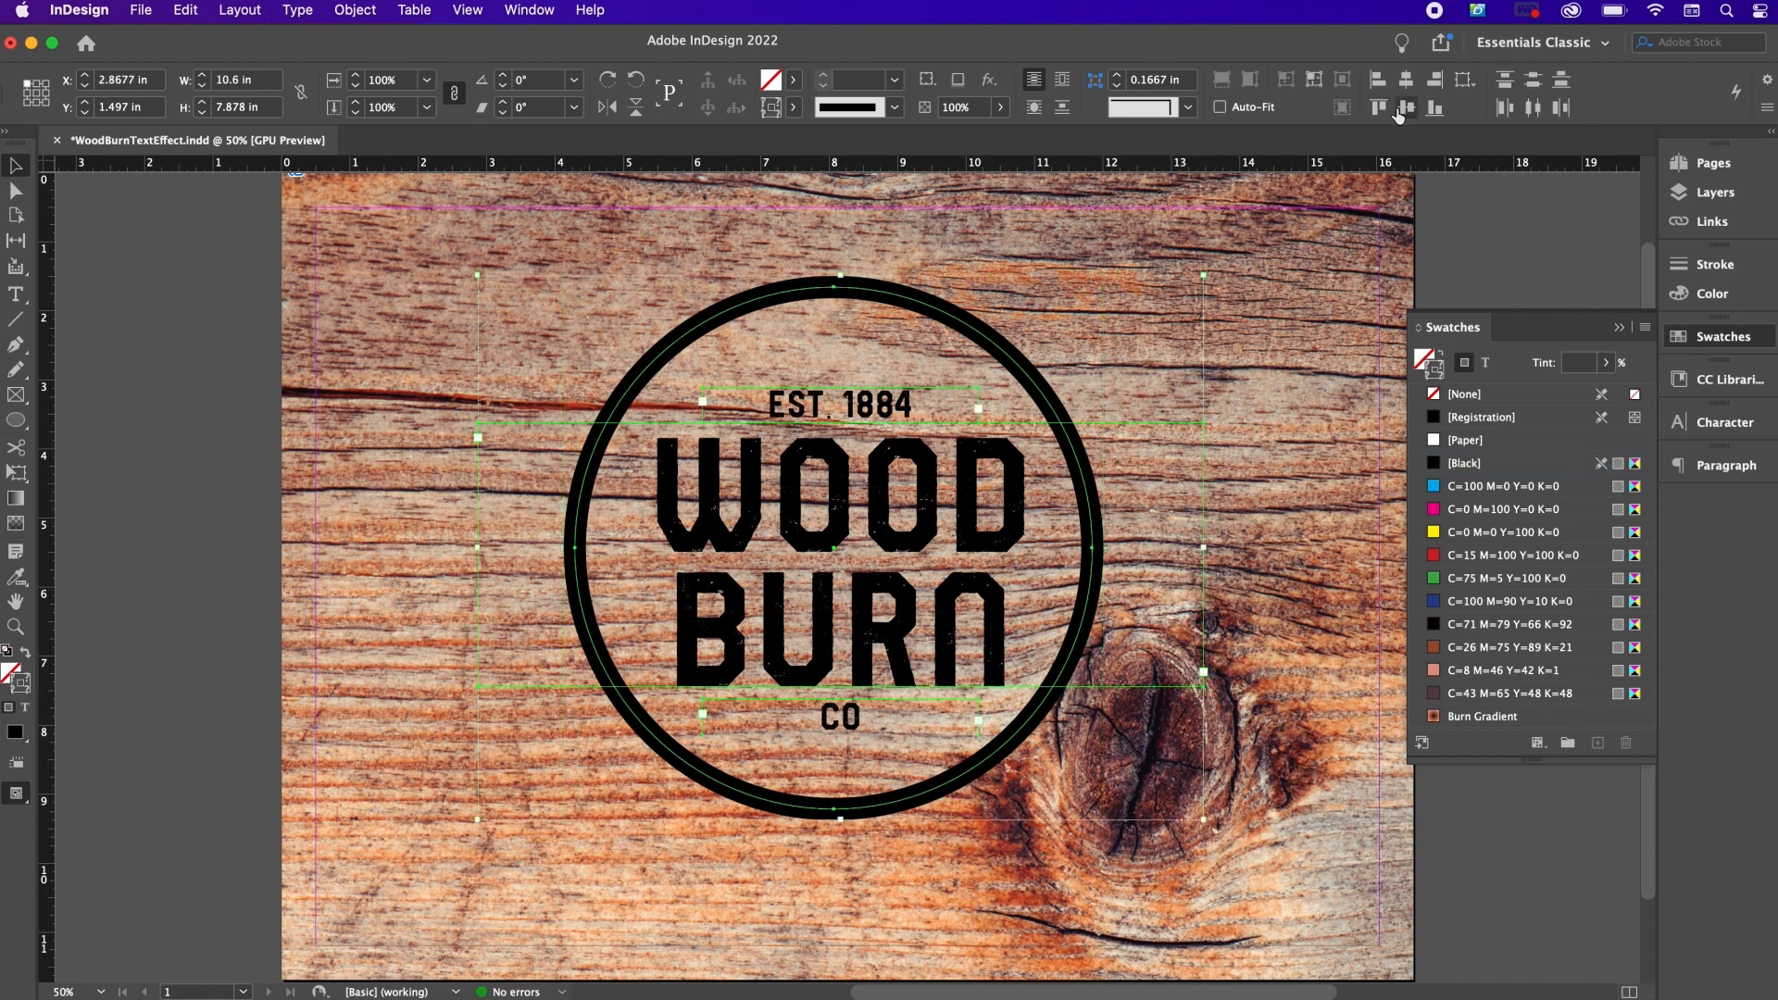
{"action": "left_click", "coordinate": [1405, 107]}
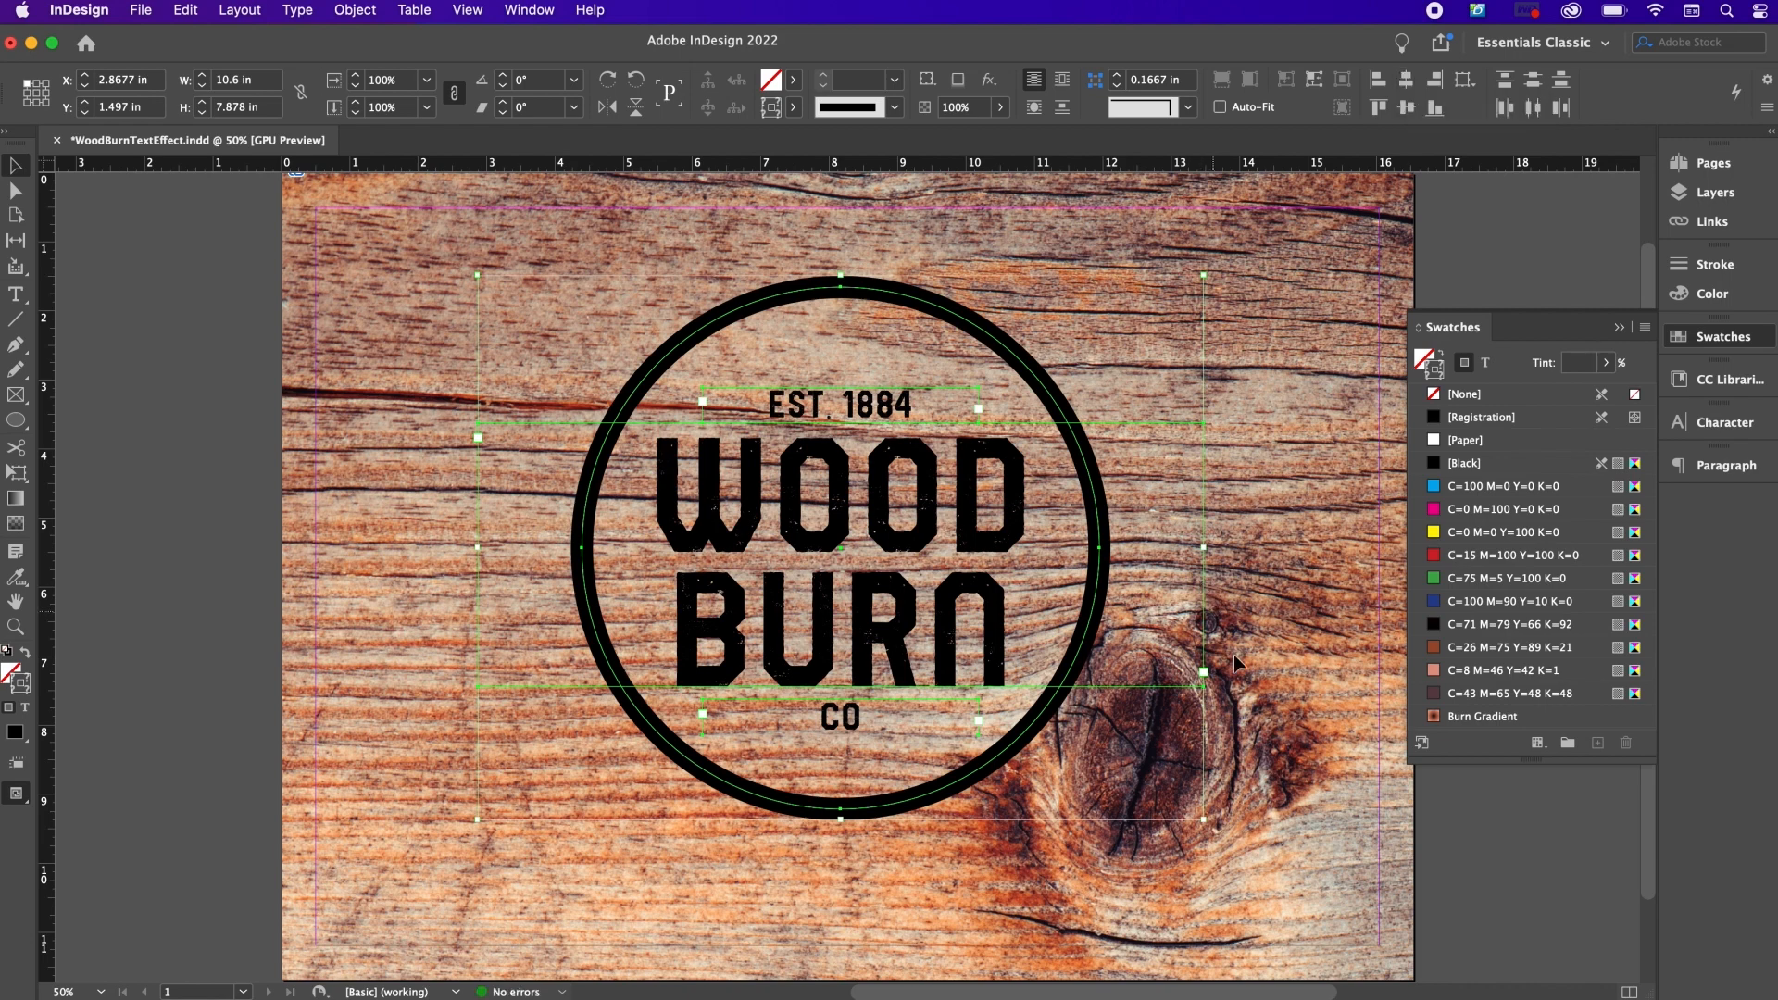
{"action": "left_click", "coordinate": [1275, 715]}
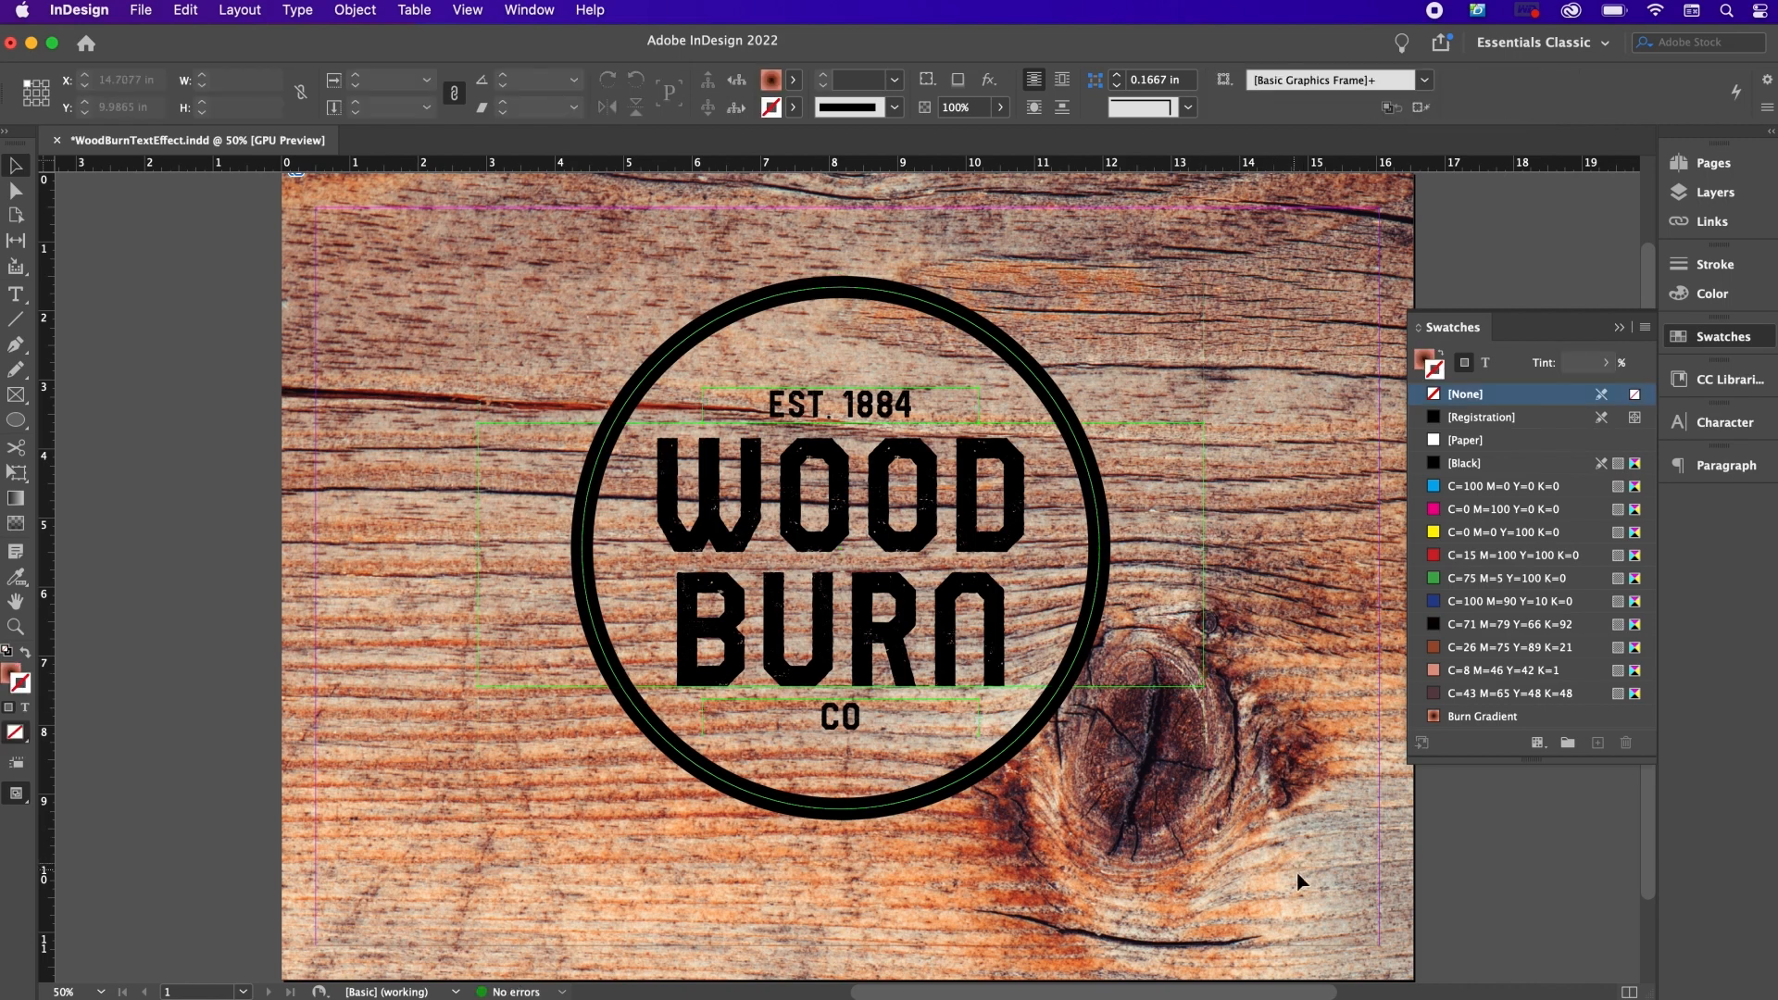
{"action": "key", "text": "super+a"}
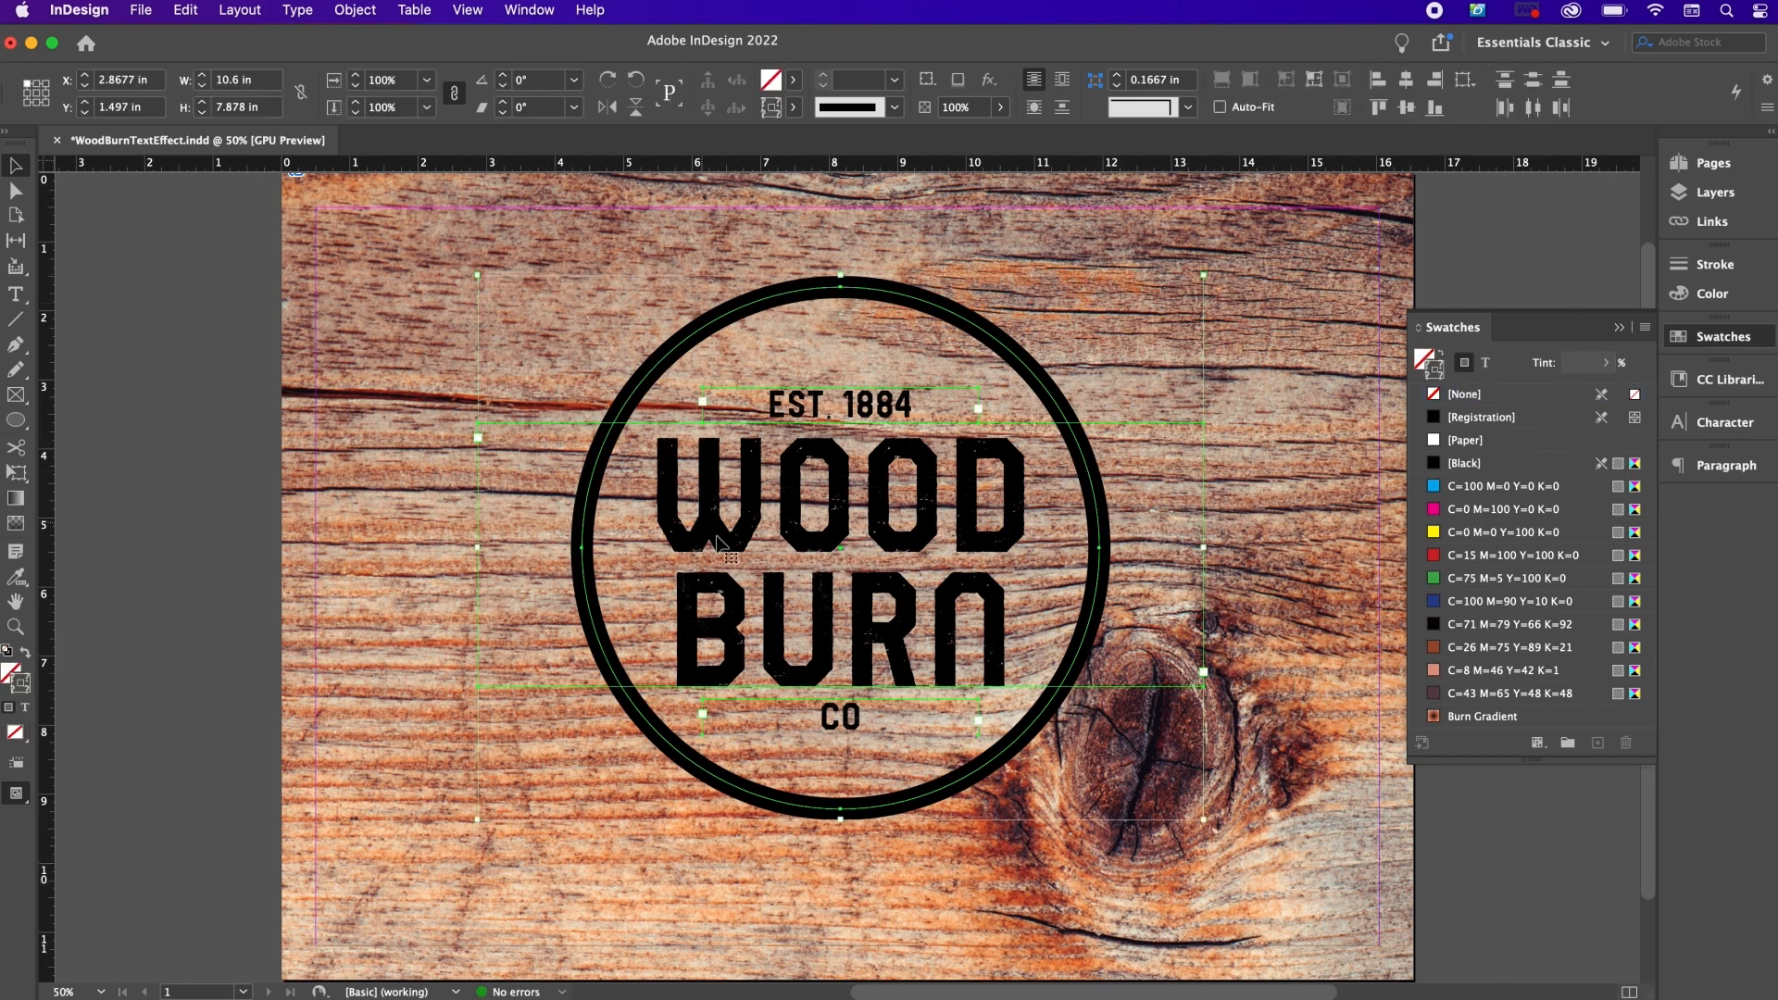
{"action": "right_click", "coordinate": [722, 545]}
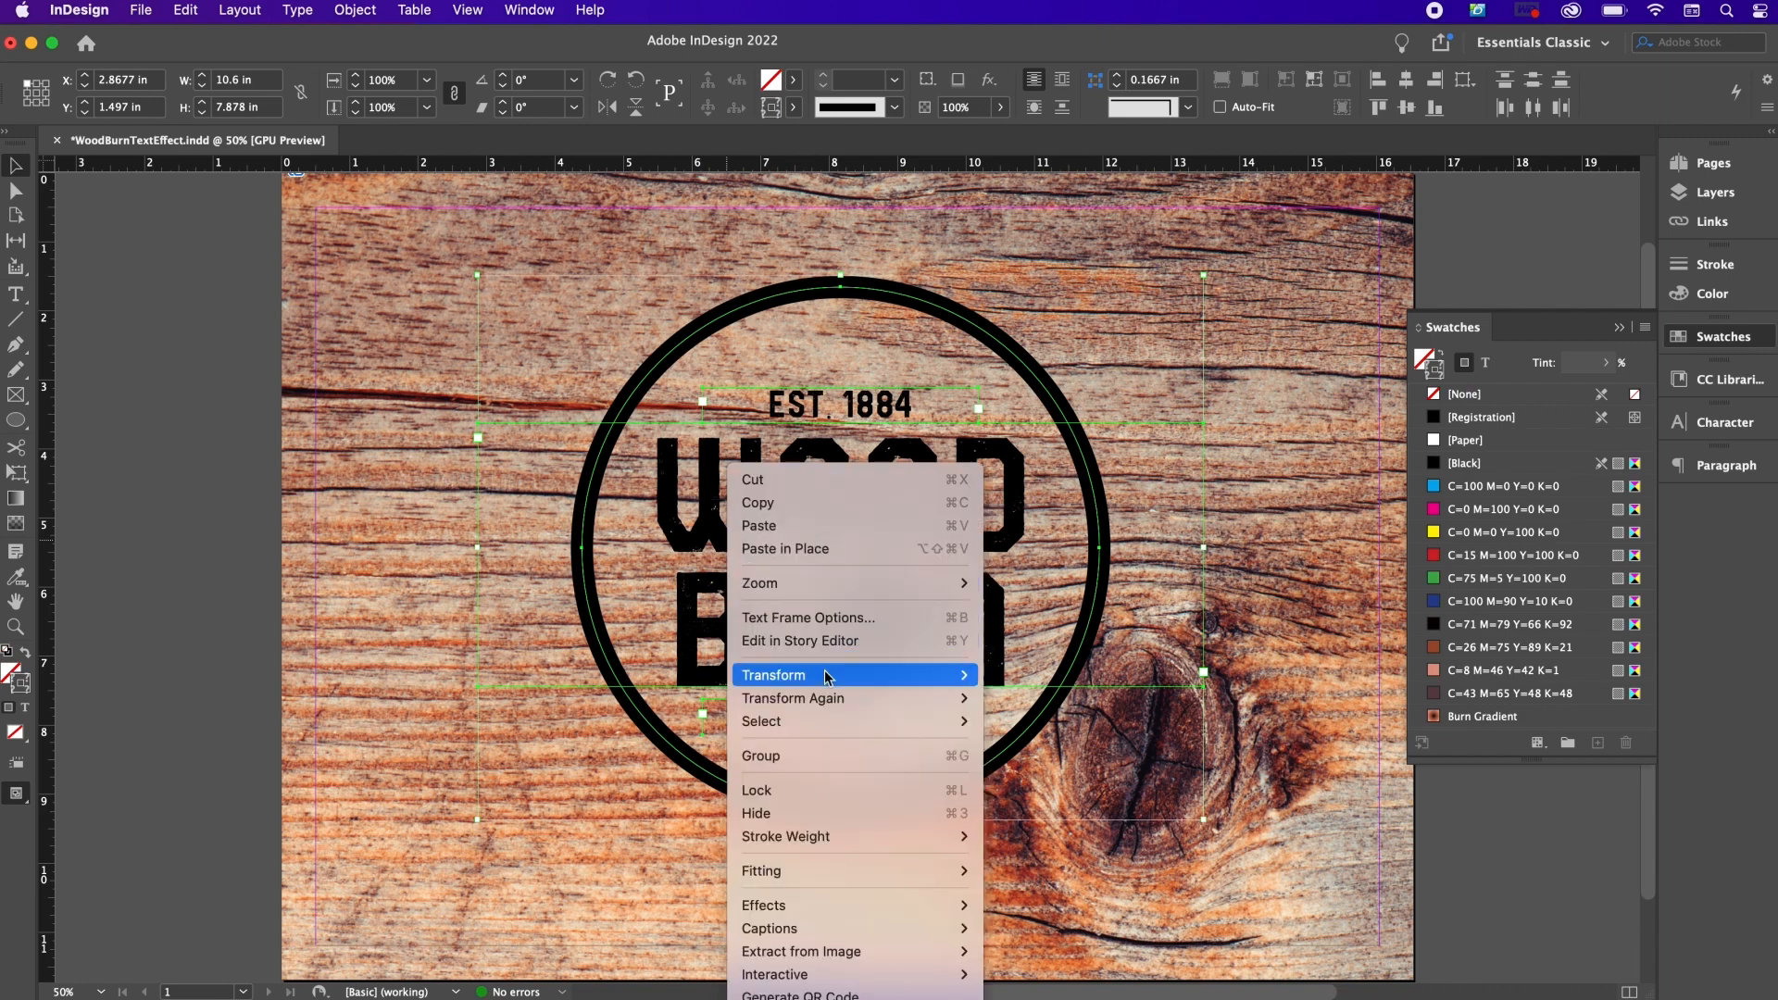
{"action": "left_click", "coordinate": [827, 756]}
Step: Duplicate the logo group and place the copy on the pasteboard to the left of the page
{"action": "key", "text": "super+minus"}
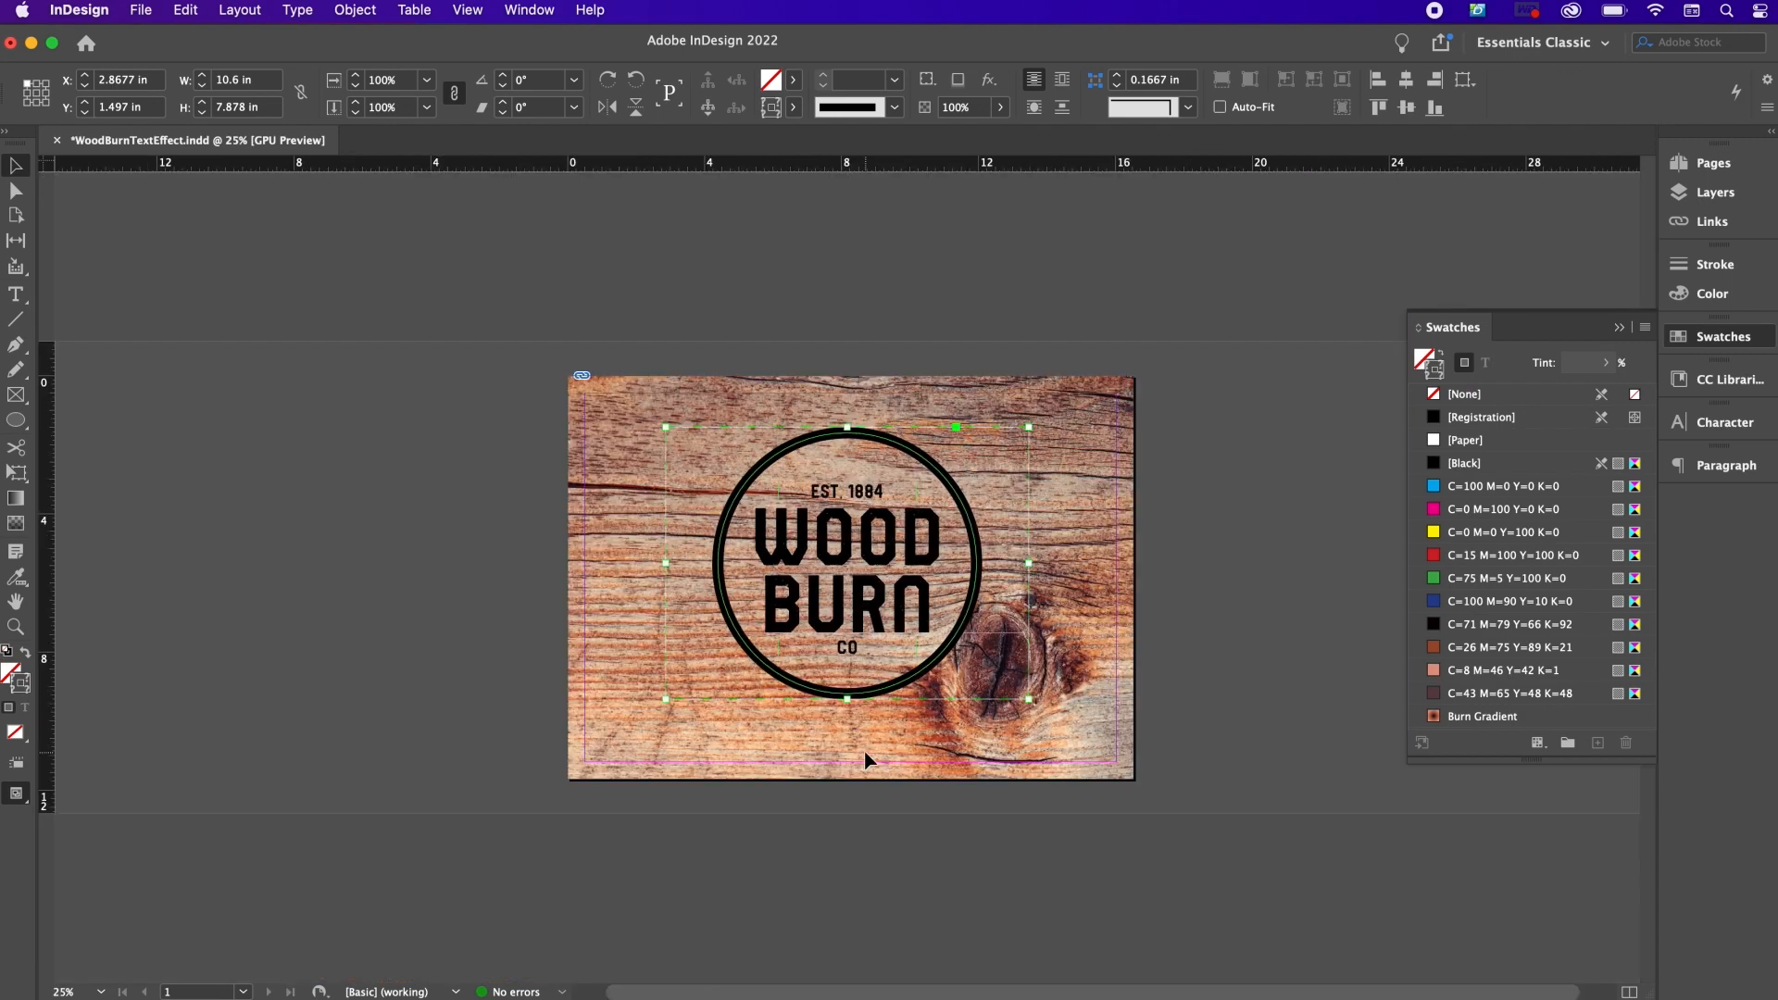
{"action": "key", "text": "super+v"}
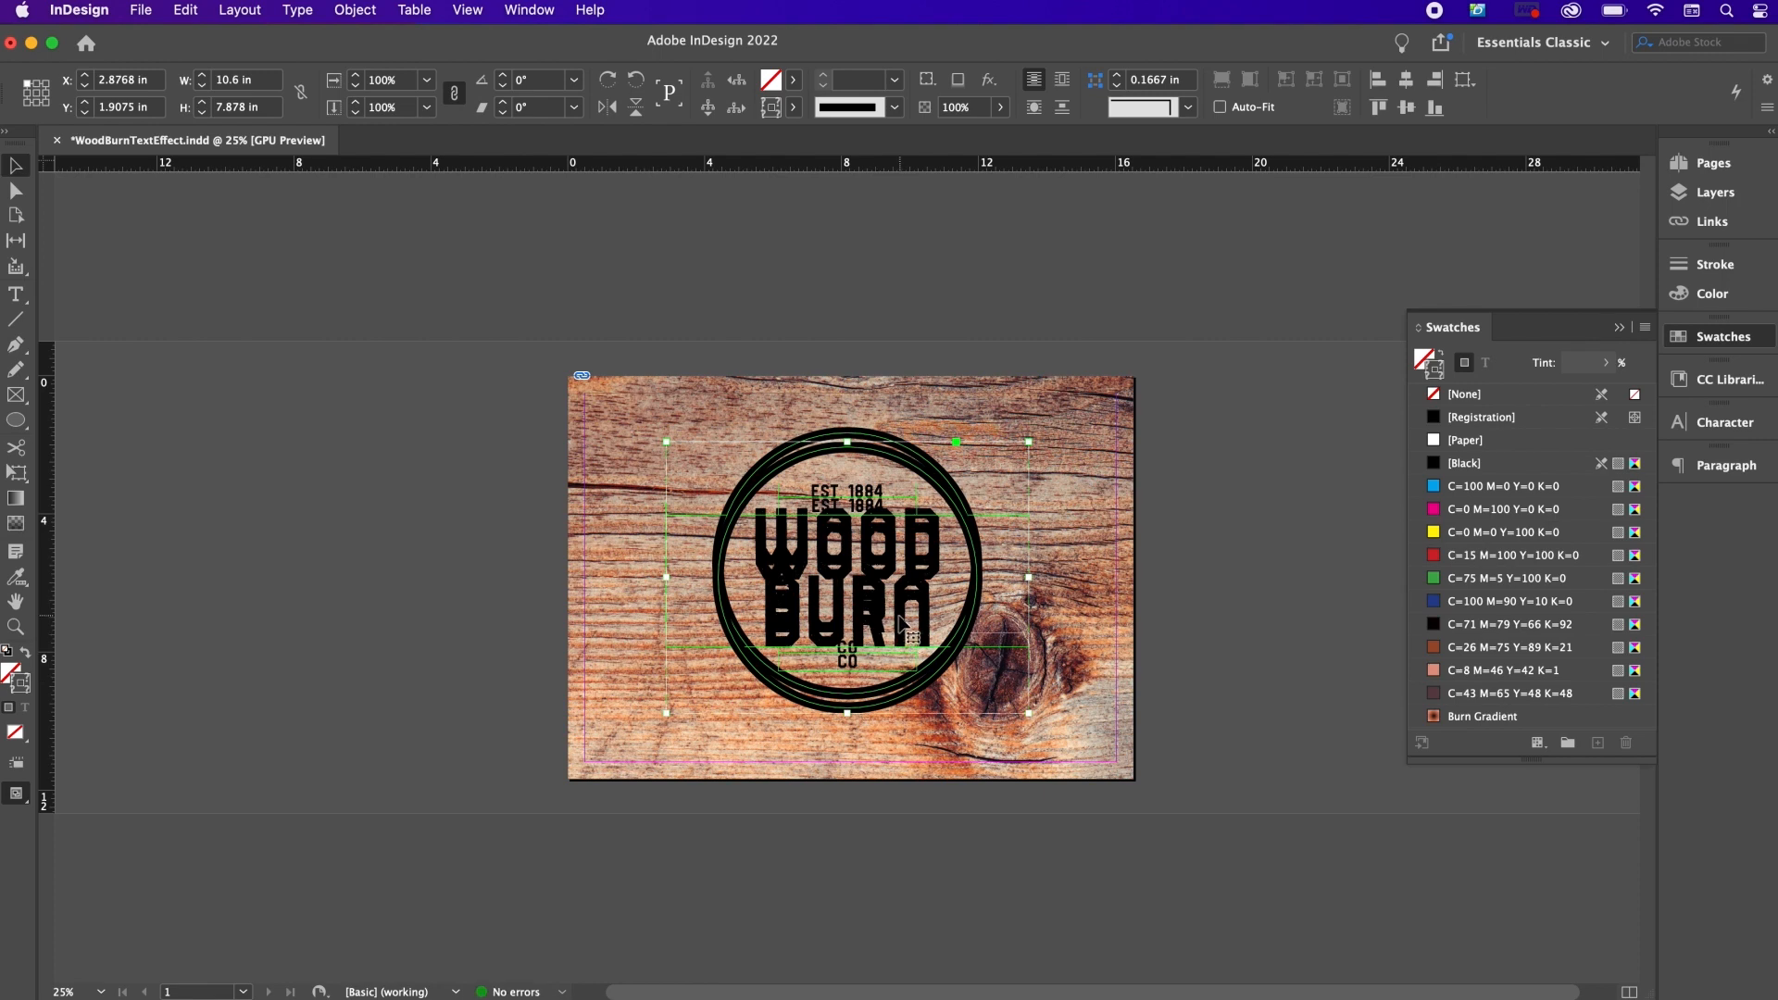
{"action": "left_click_drag", "start_coordinate": [895, 618], "coordinate": [375, 605]}
{"action": "left_click", "coordinate": [653, 659]}
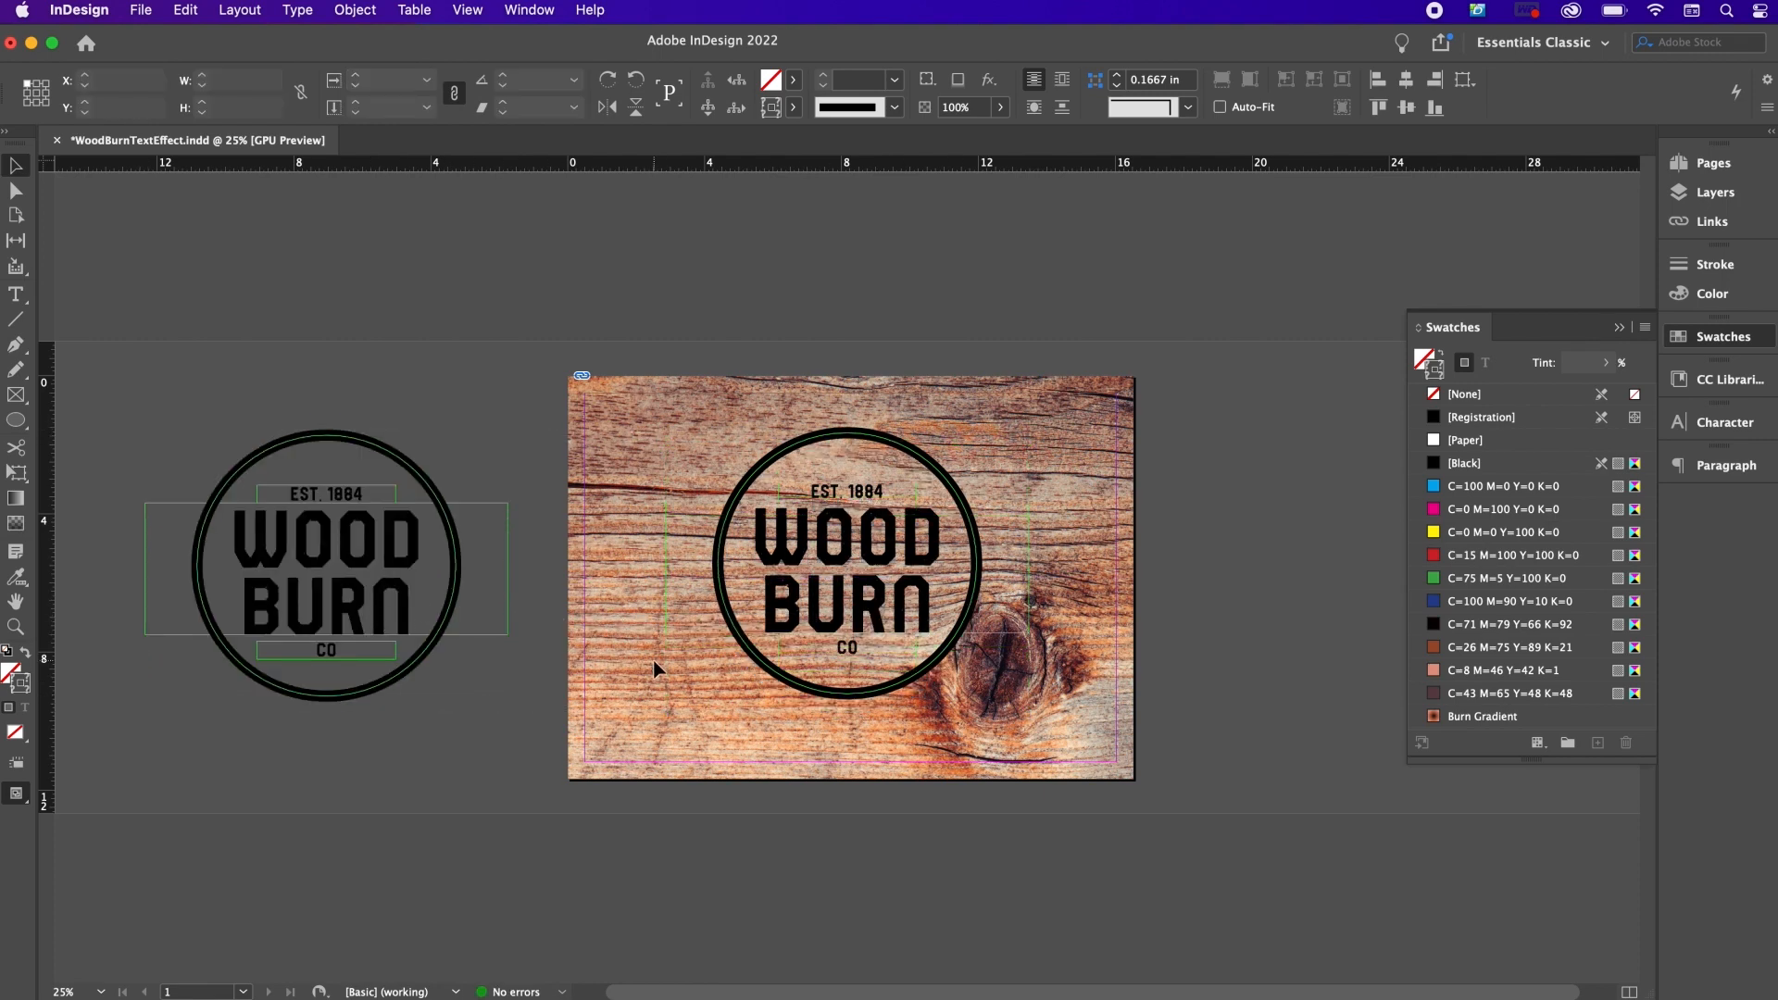
Step: Apply the Burn Gradient swatch to the WOOD BURN text in the logo on the page
{"action": "double_click", "coordinate": [824, 574]}
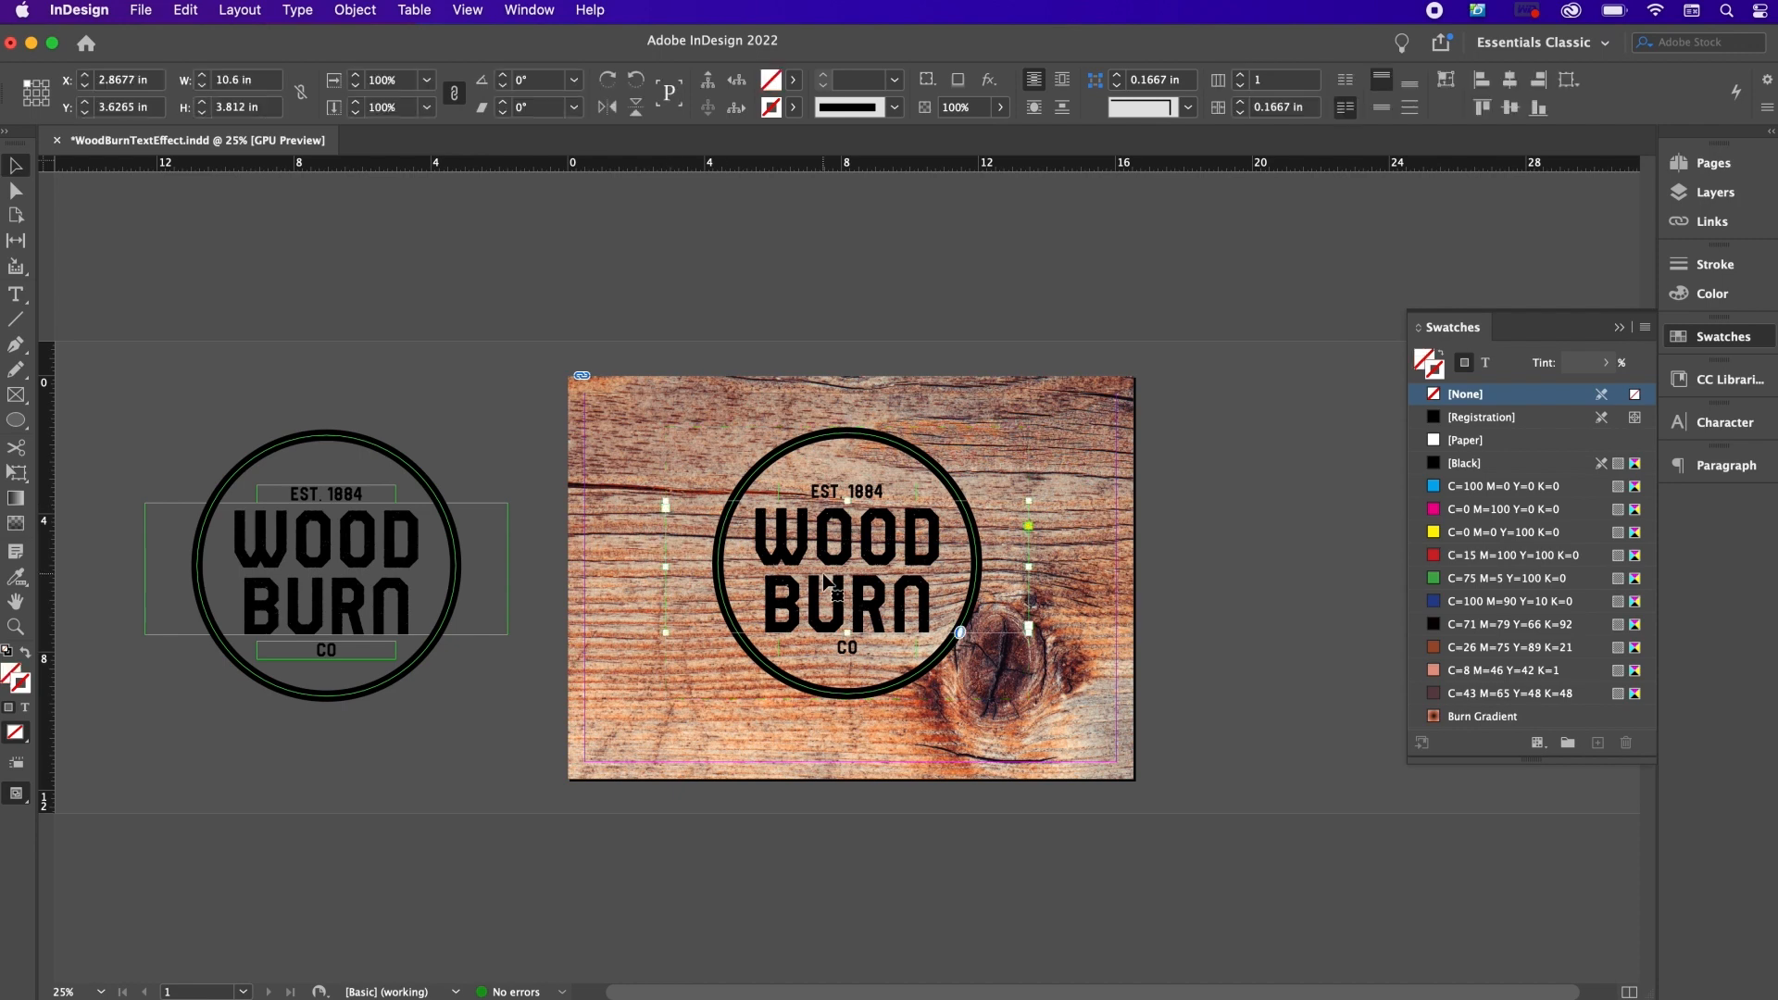
{"action": "double_click", "coordinate": [824, 574]}
{"action": "key", "text": "super+a"}
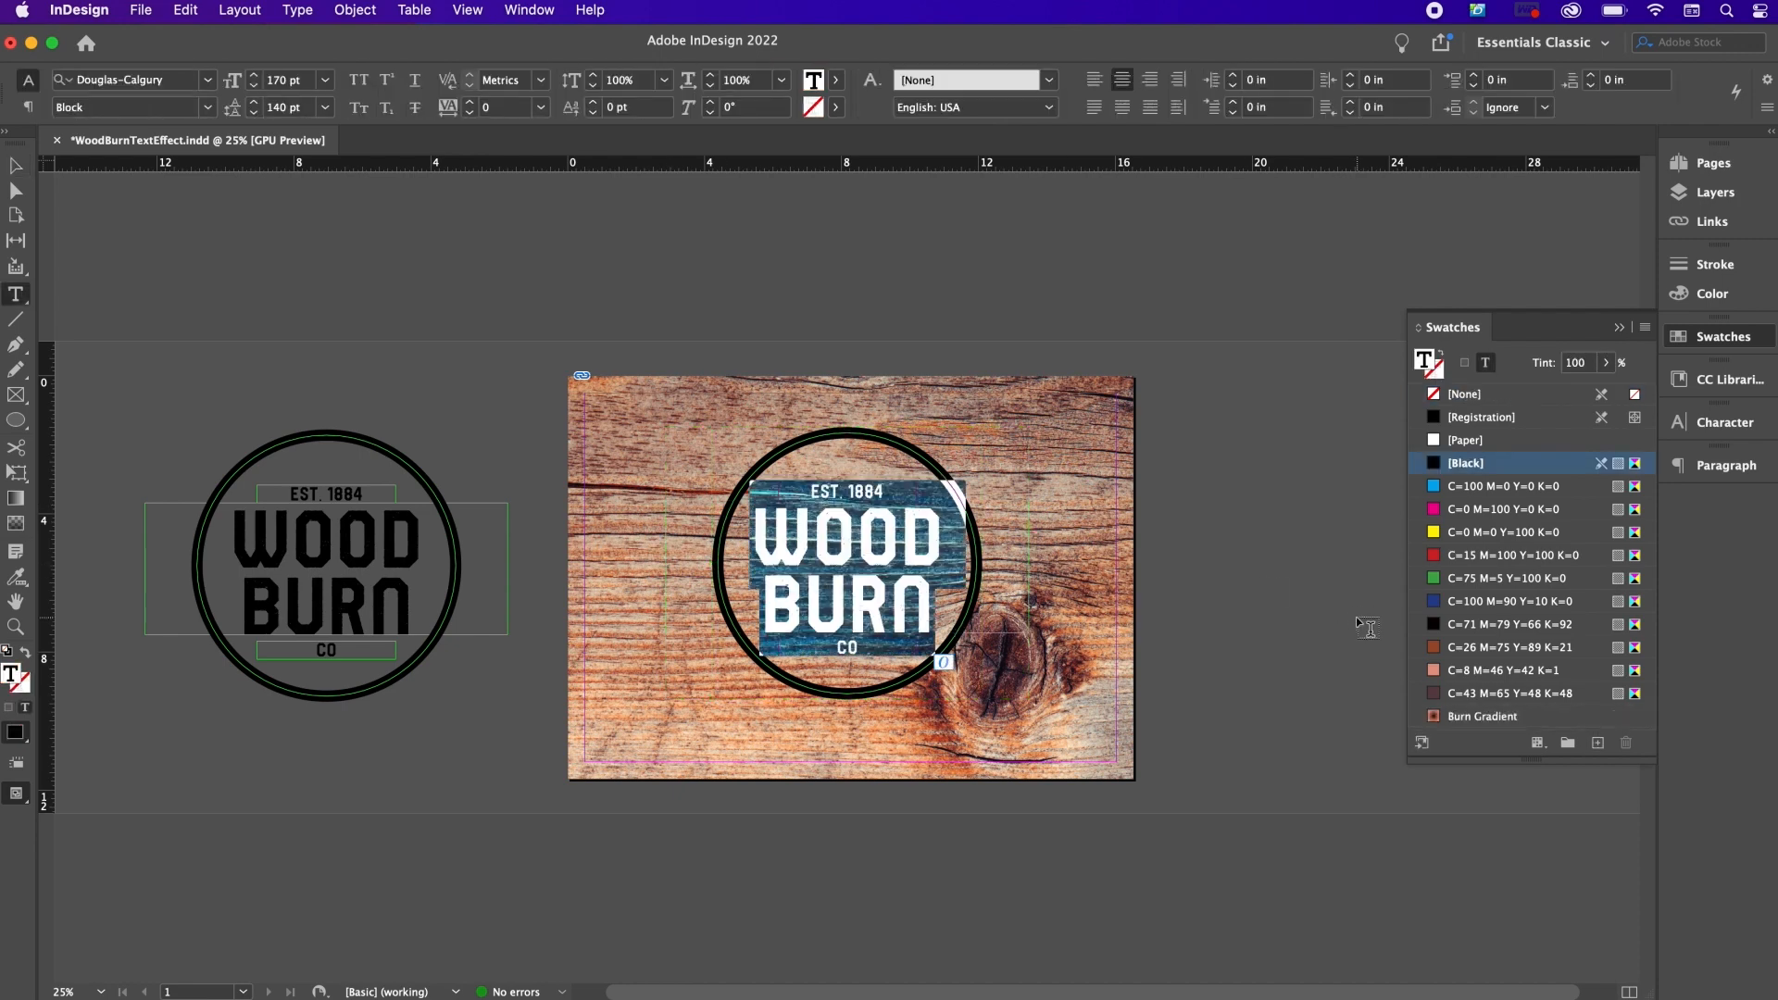
{"action": "left_click", "coordinate": [1454, 719]}
{"action": "key", "text": "shift+super+a"}
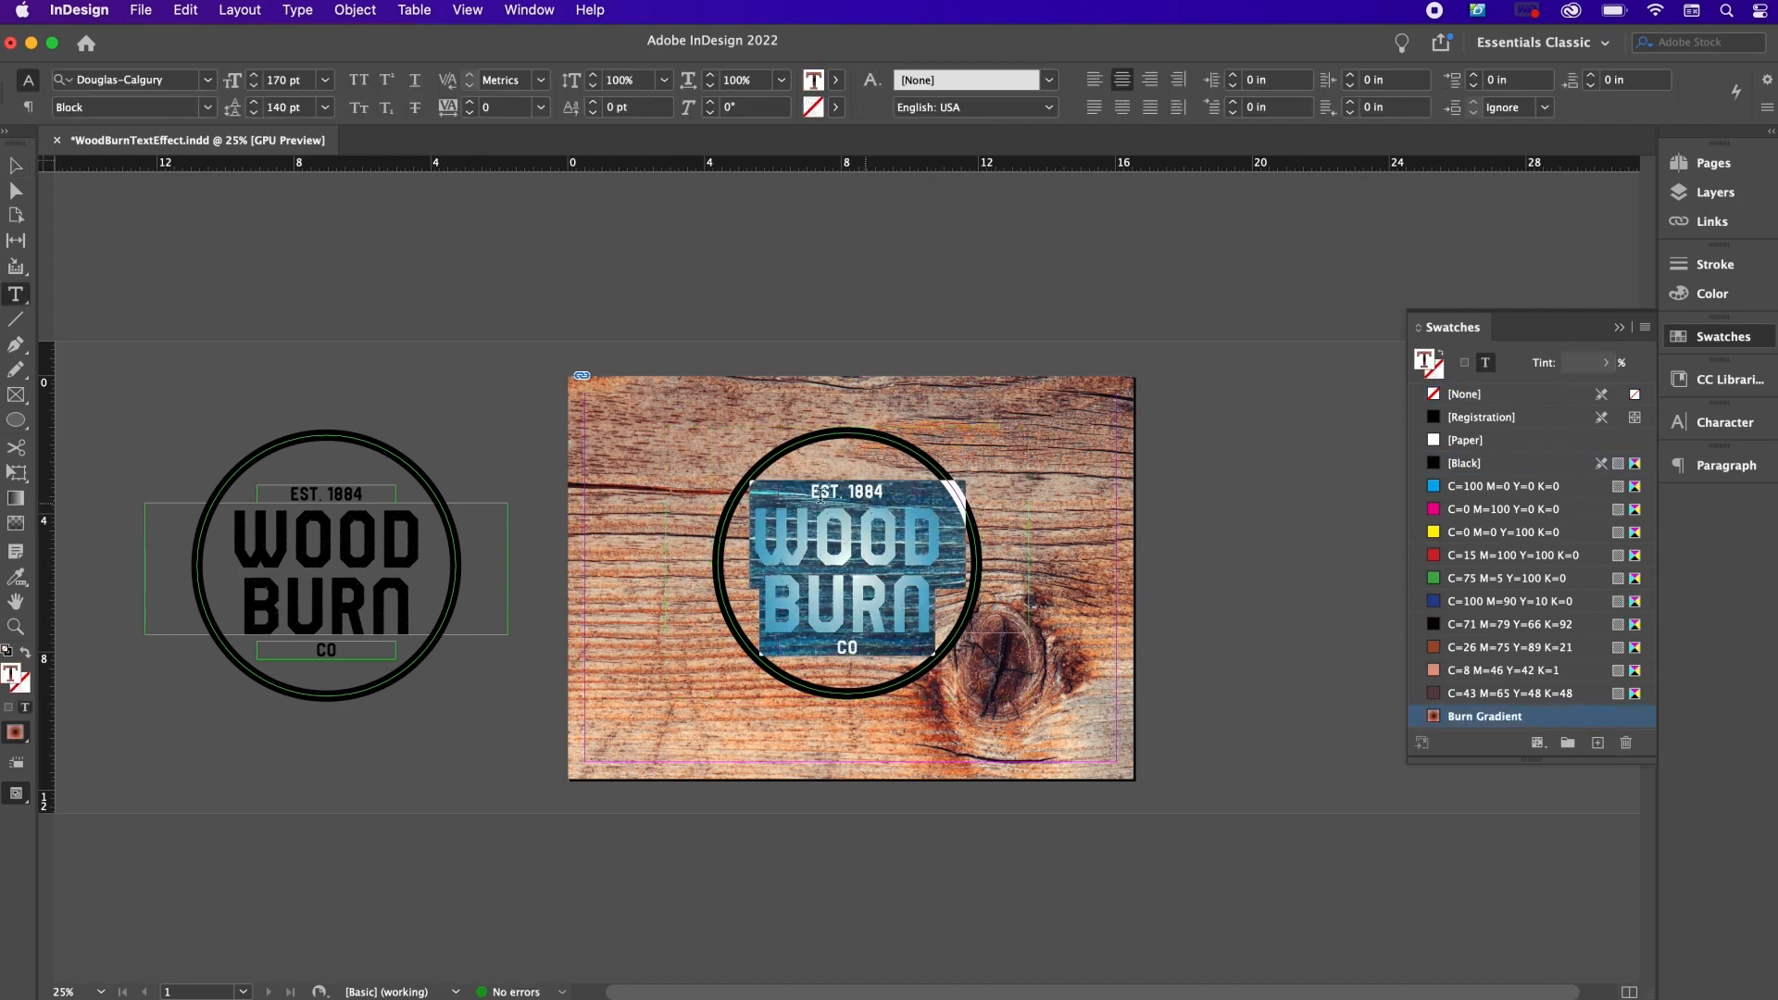
{"action": "left_click", "coordinate": [14, 169]}
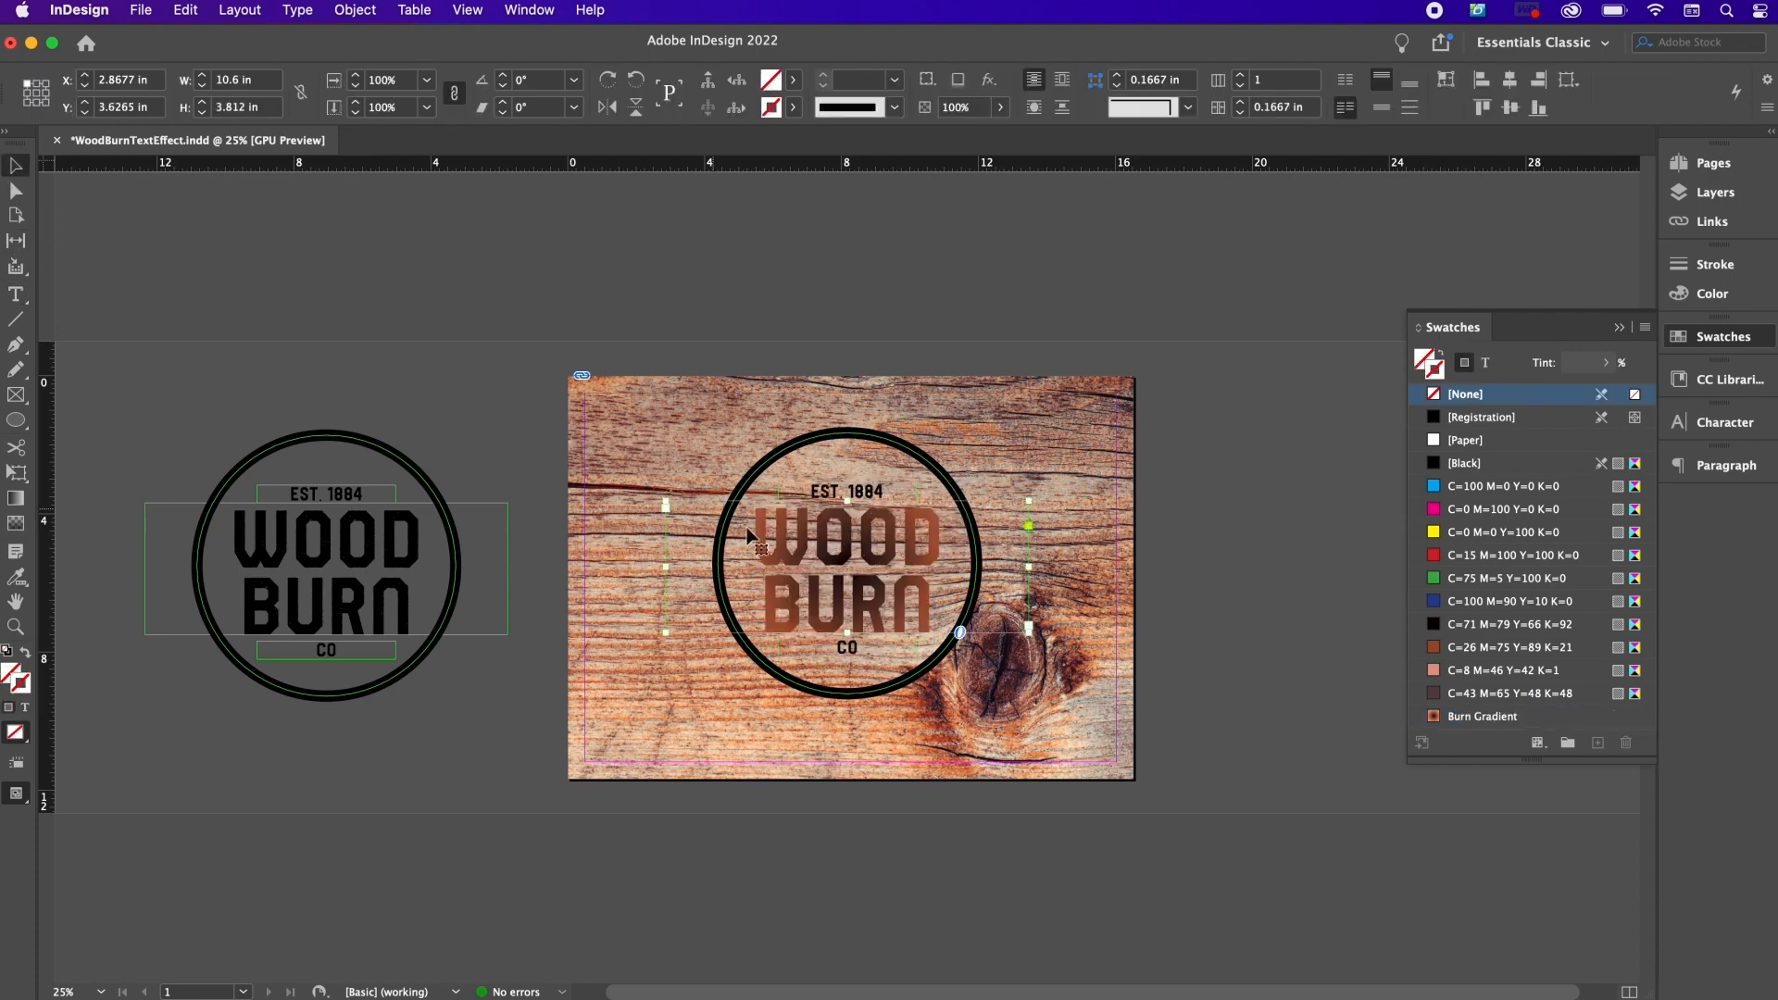
Step: Apply the Burn Gradient swatch to the EST. 1884 and CO texts in the logo on the page
{"action": "double_click", "coordinate": [844, 500]}
{"action": "key", "text": "super+a"}
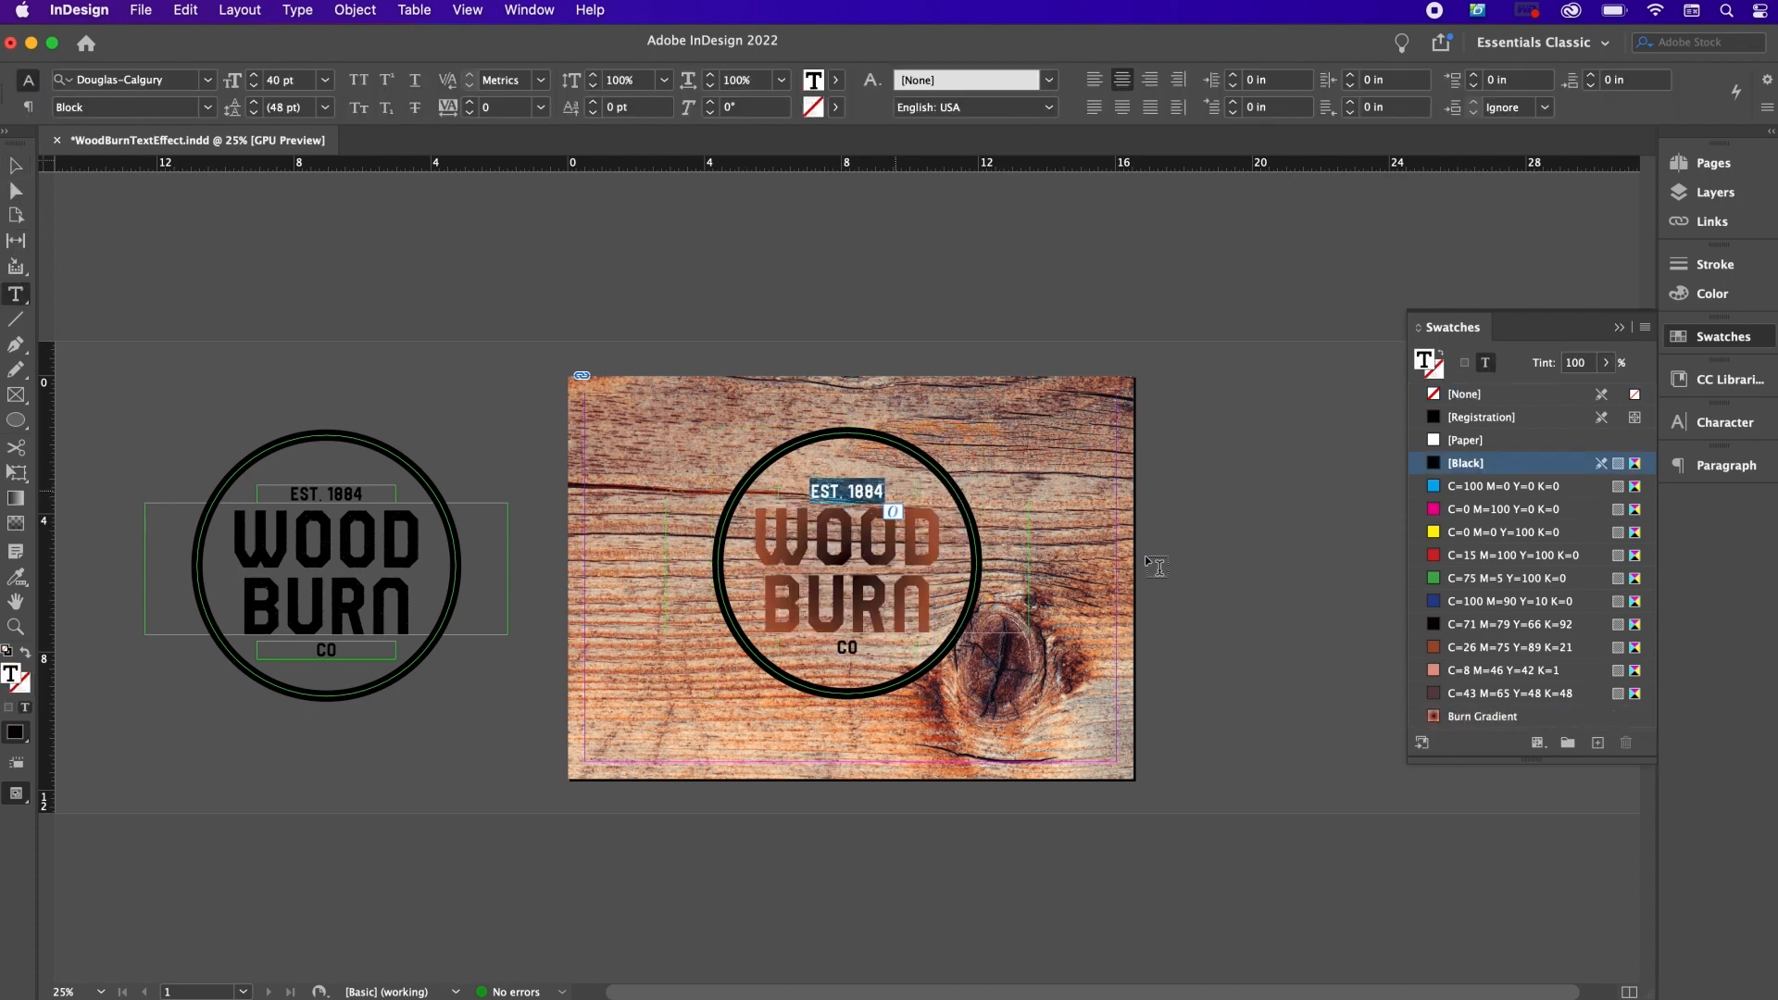
{"action": "left_click", "coordinate": [1455, 714]}
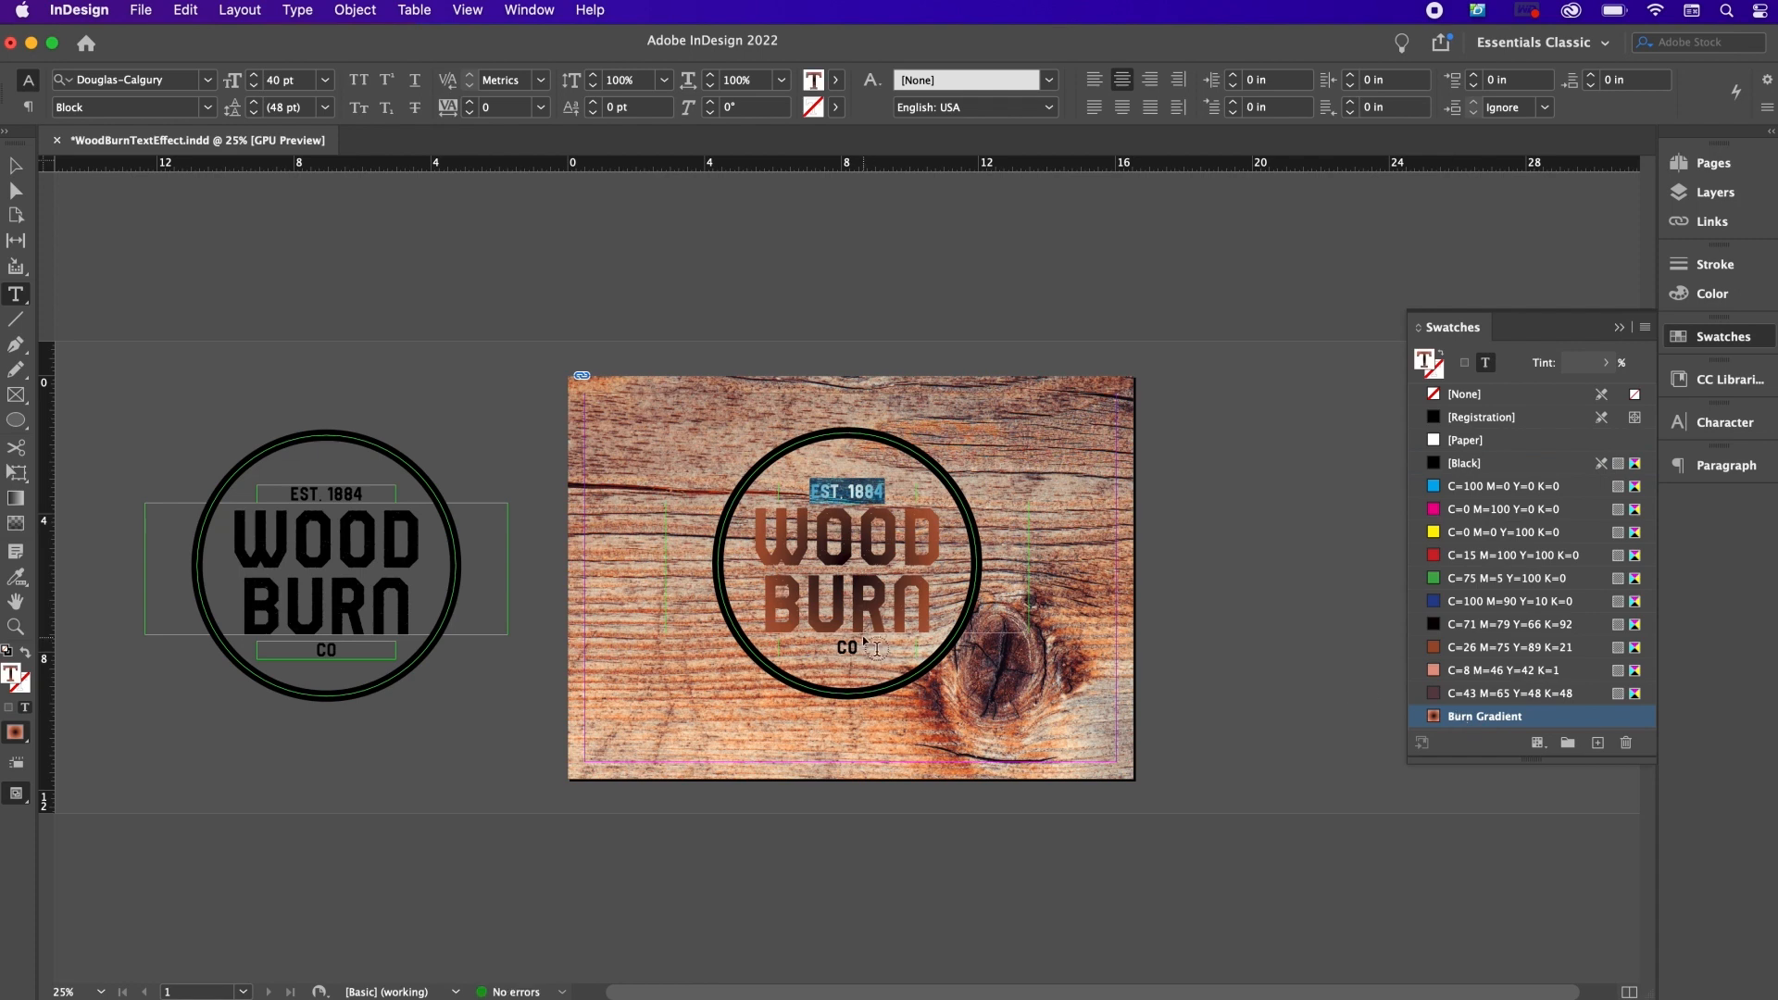
{"action": "left_click_drag", "start_coordinate": [877, 641], "coordinate": [833, 646]}
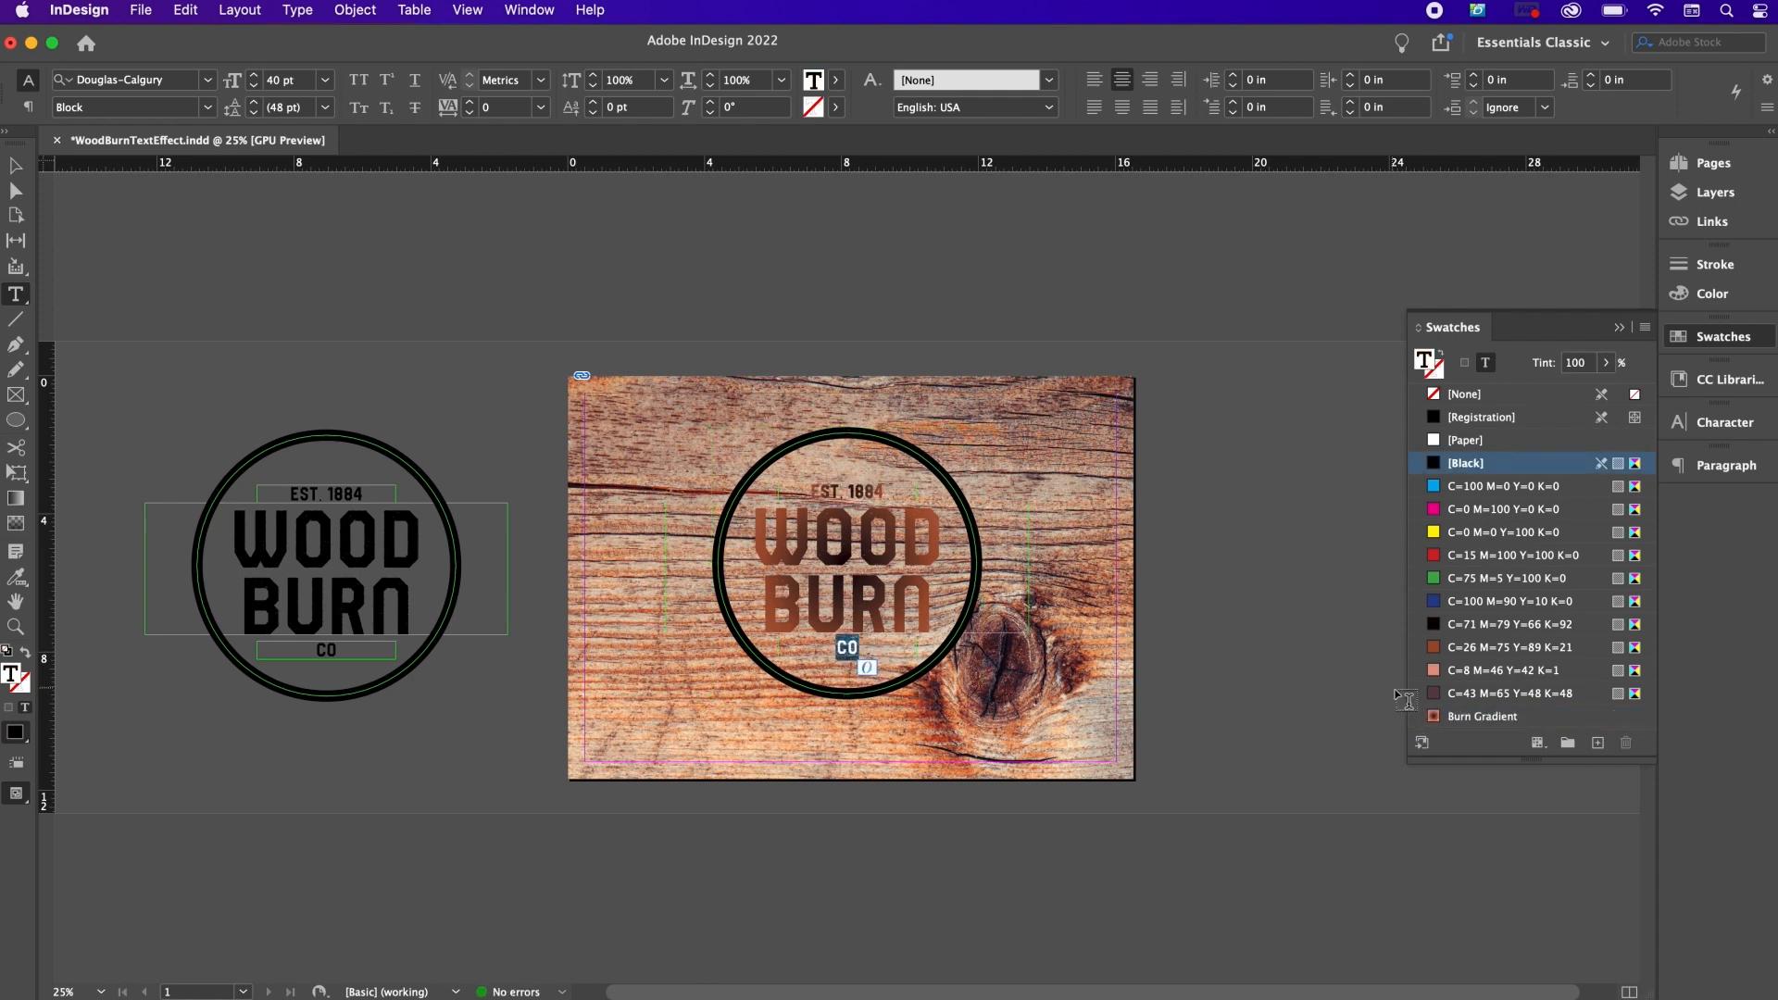
{"action": "left_click", "coordinate": [1455, 718]}
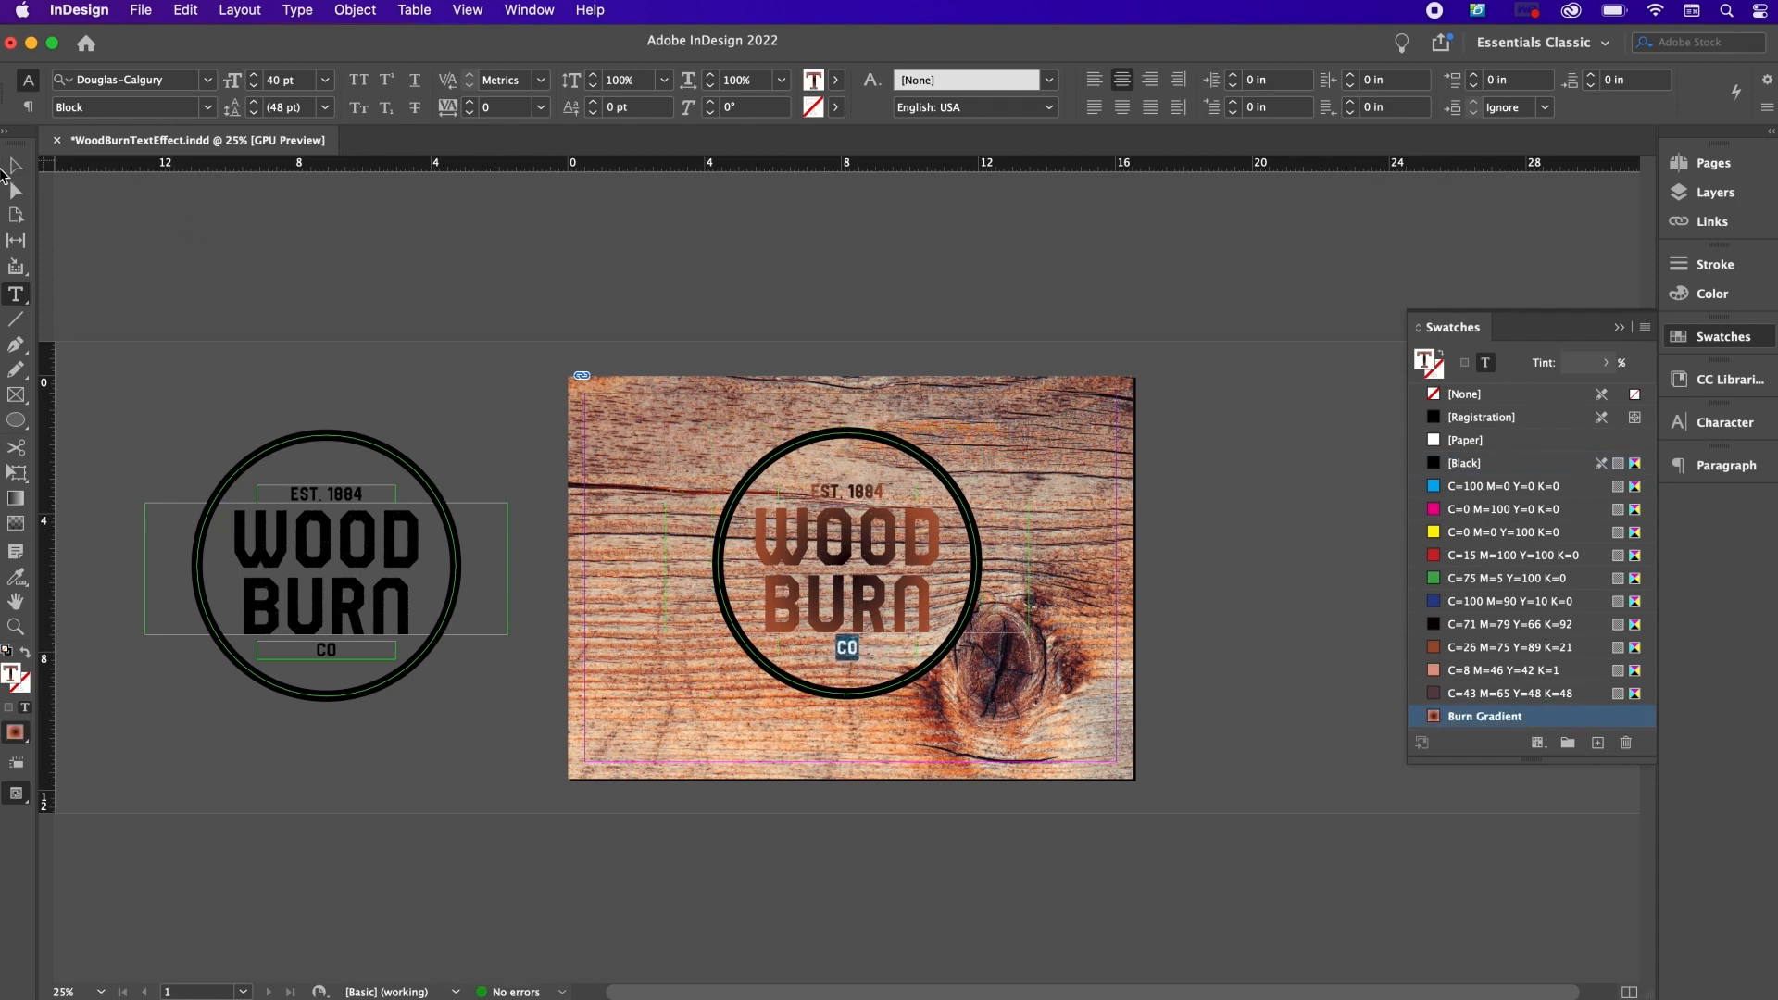
{"action": "left_click", "coordinate": [11, 169]}
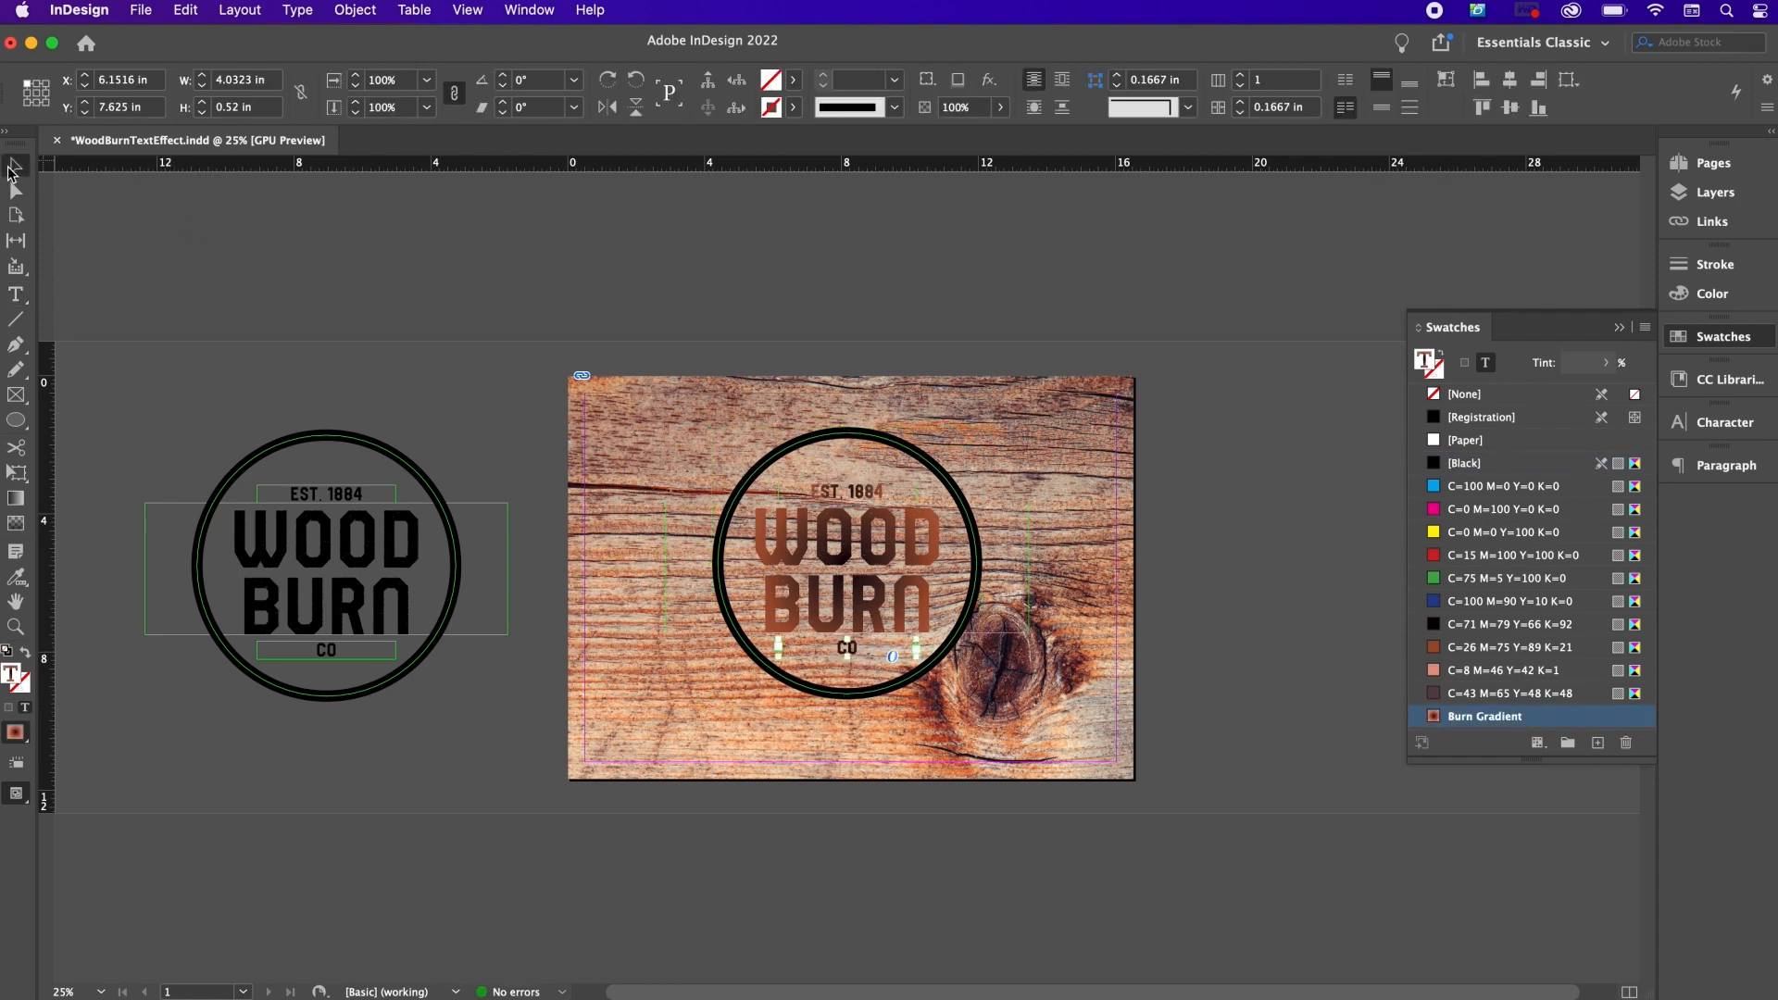
Step: Apply the Burn Gradient swatch to the circle's stroke and reverse its radial gradient
{"action": "left_click", "coordinate": [758, 479]}
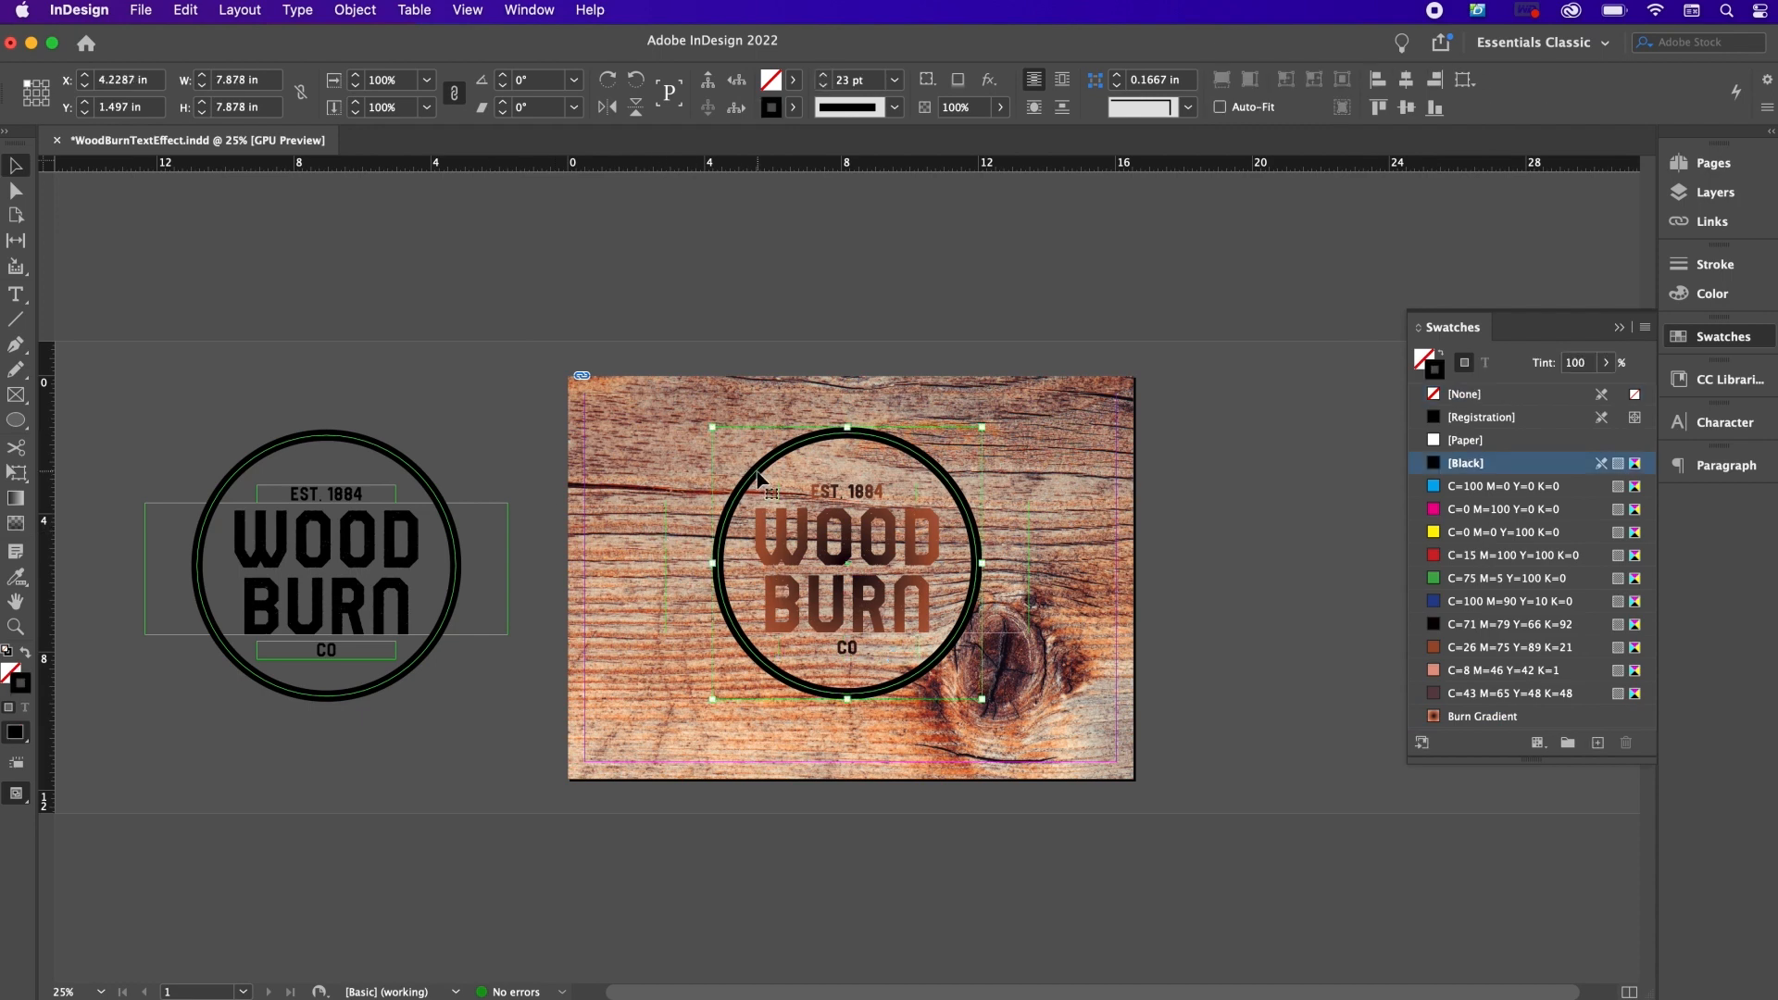
{"action": "left_click", "coordinate": [1482, 719]}
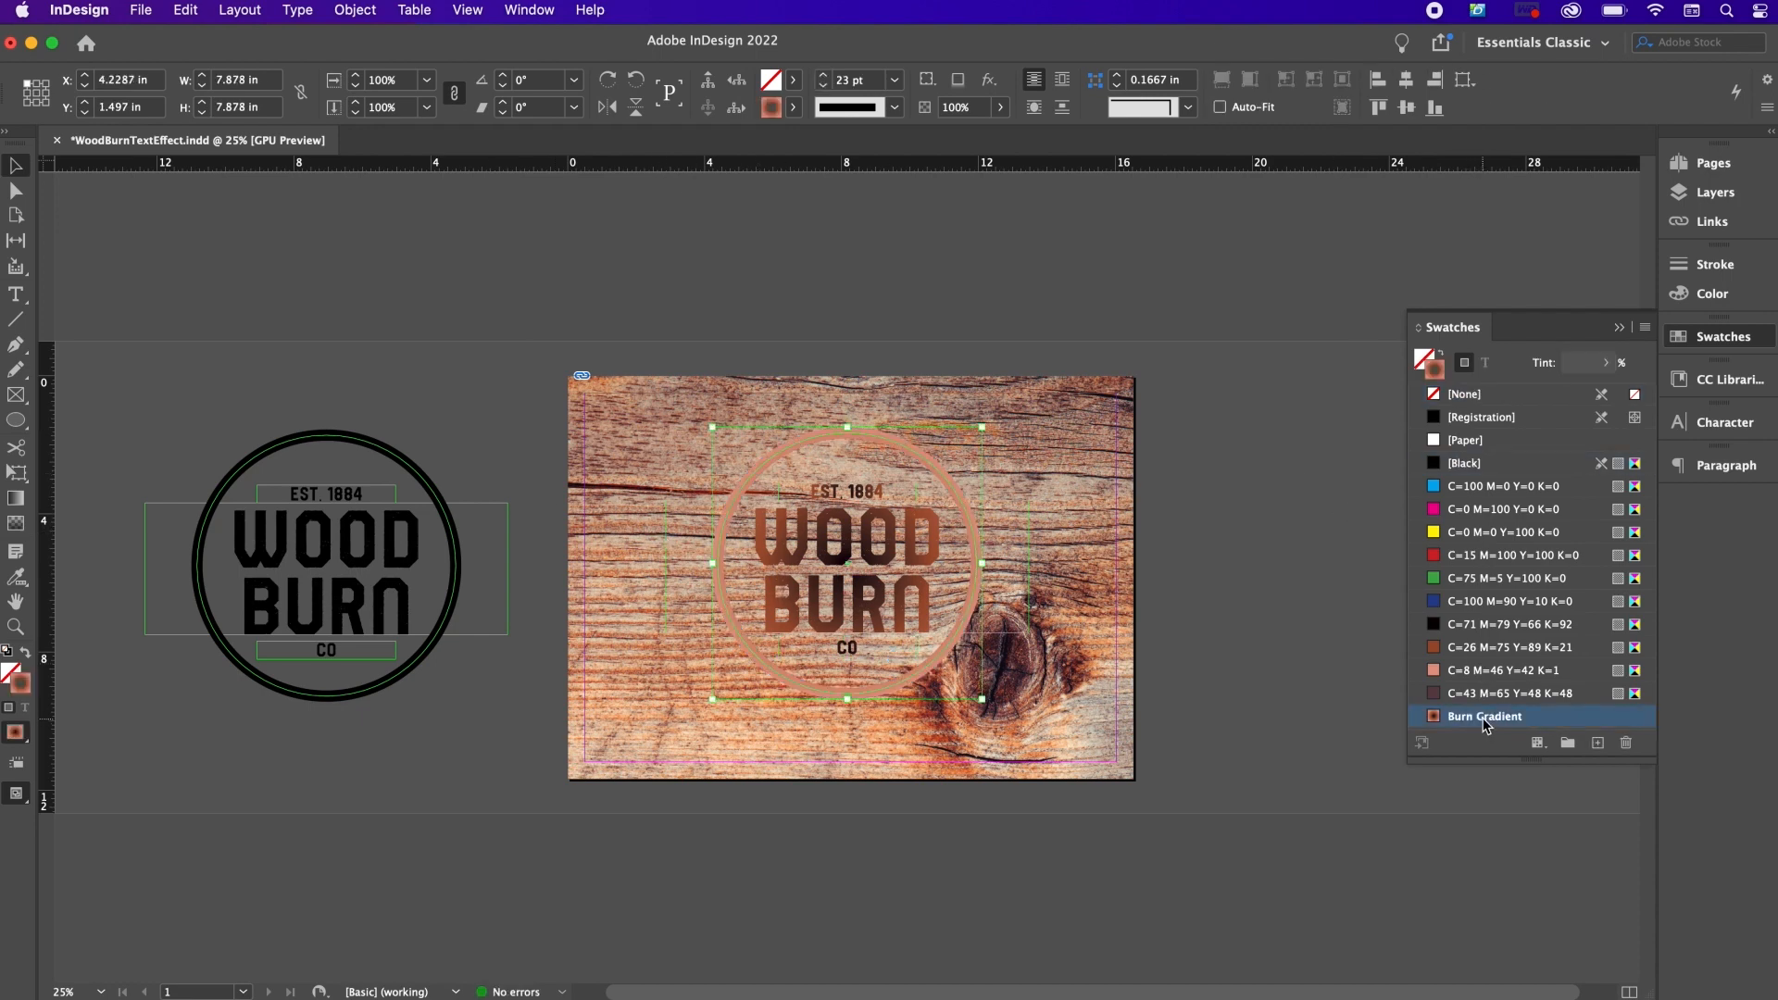
{"action": "left_click", "coordinate": [516, 8]}
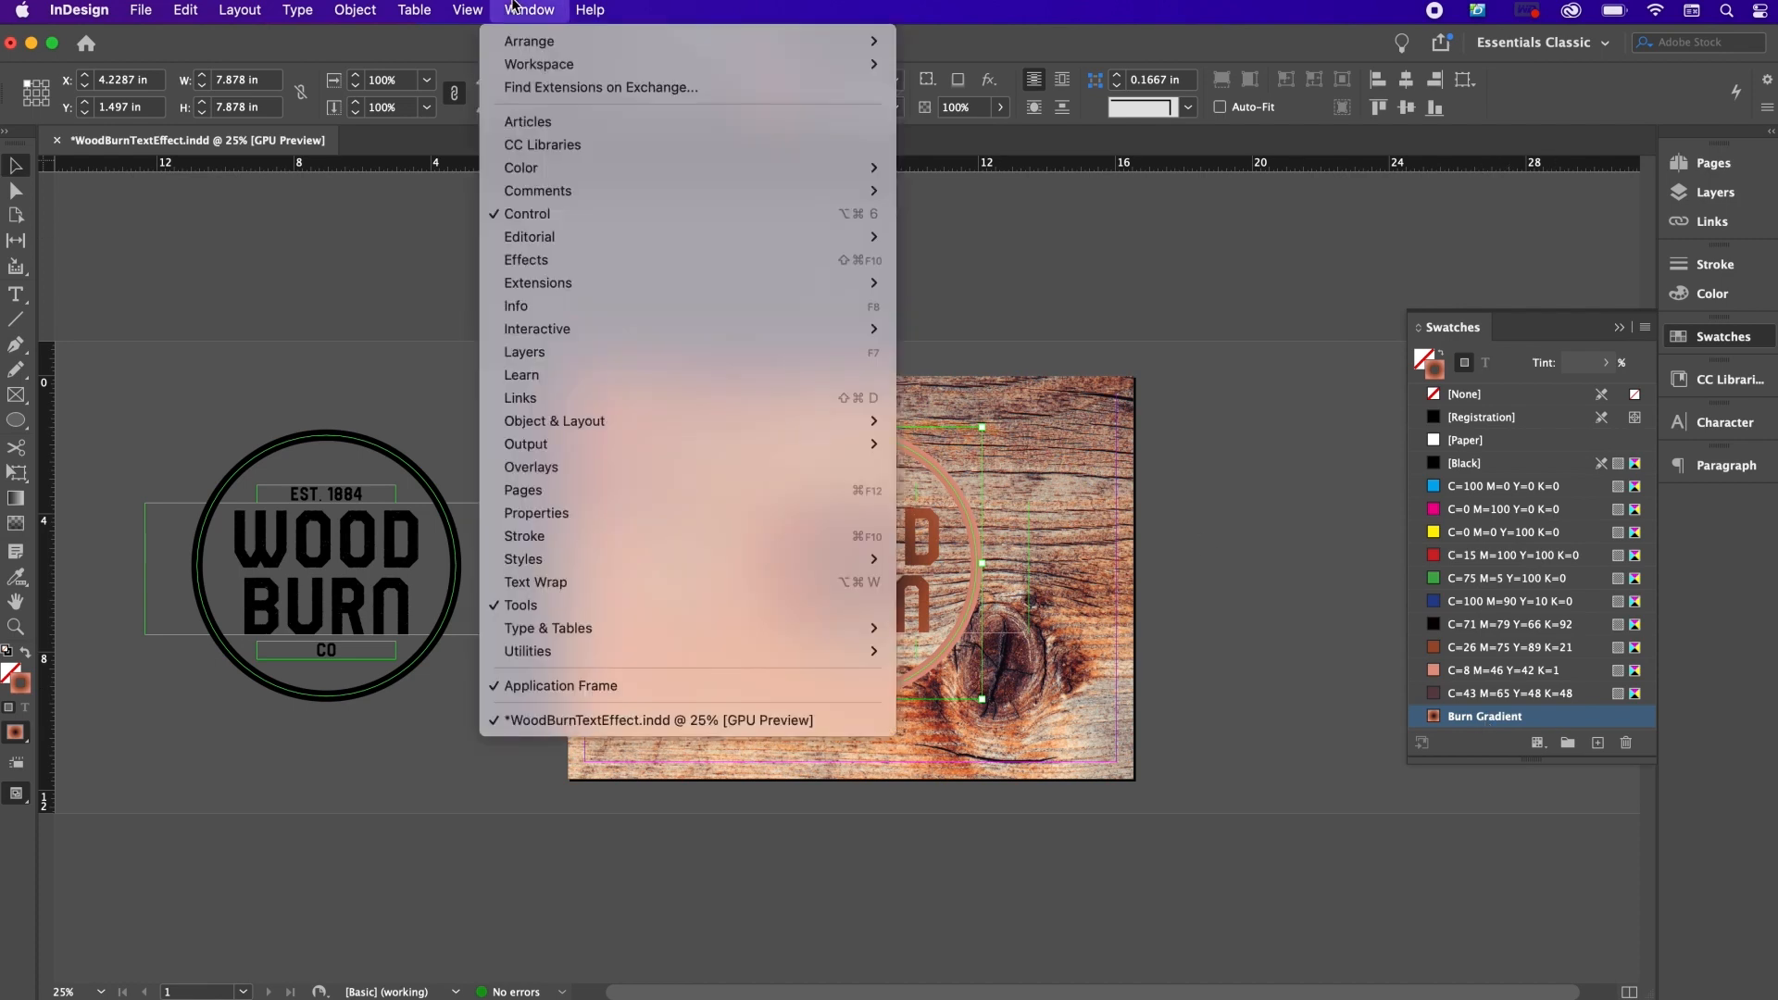
{"action": "mouse_move", "coordinate": [736, 656]}
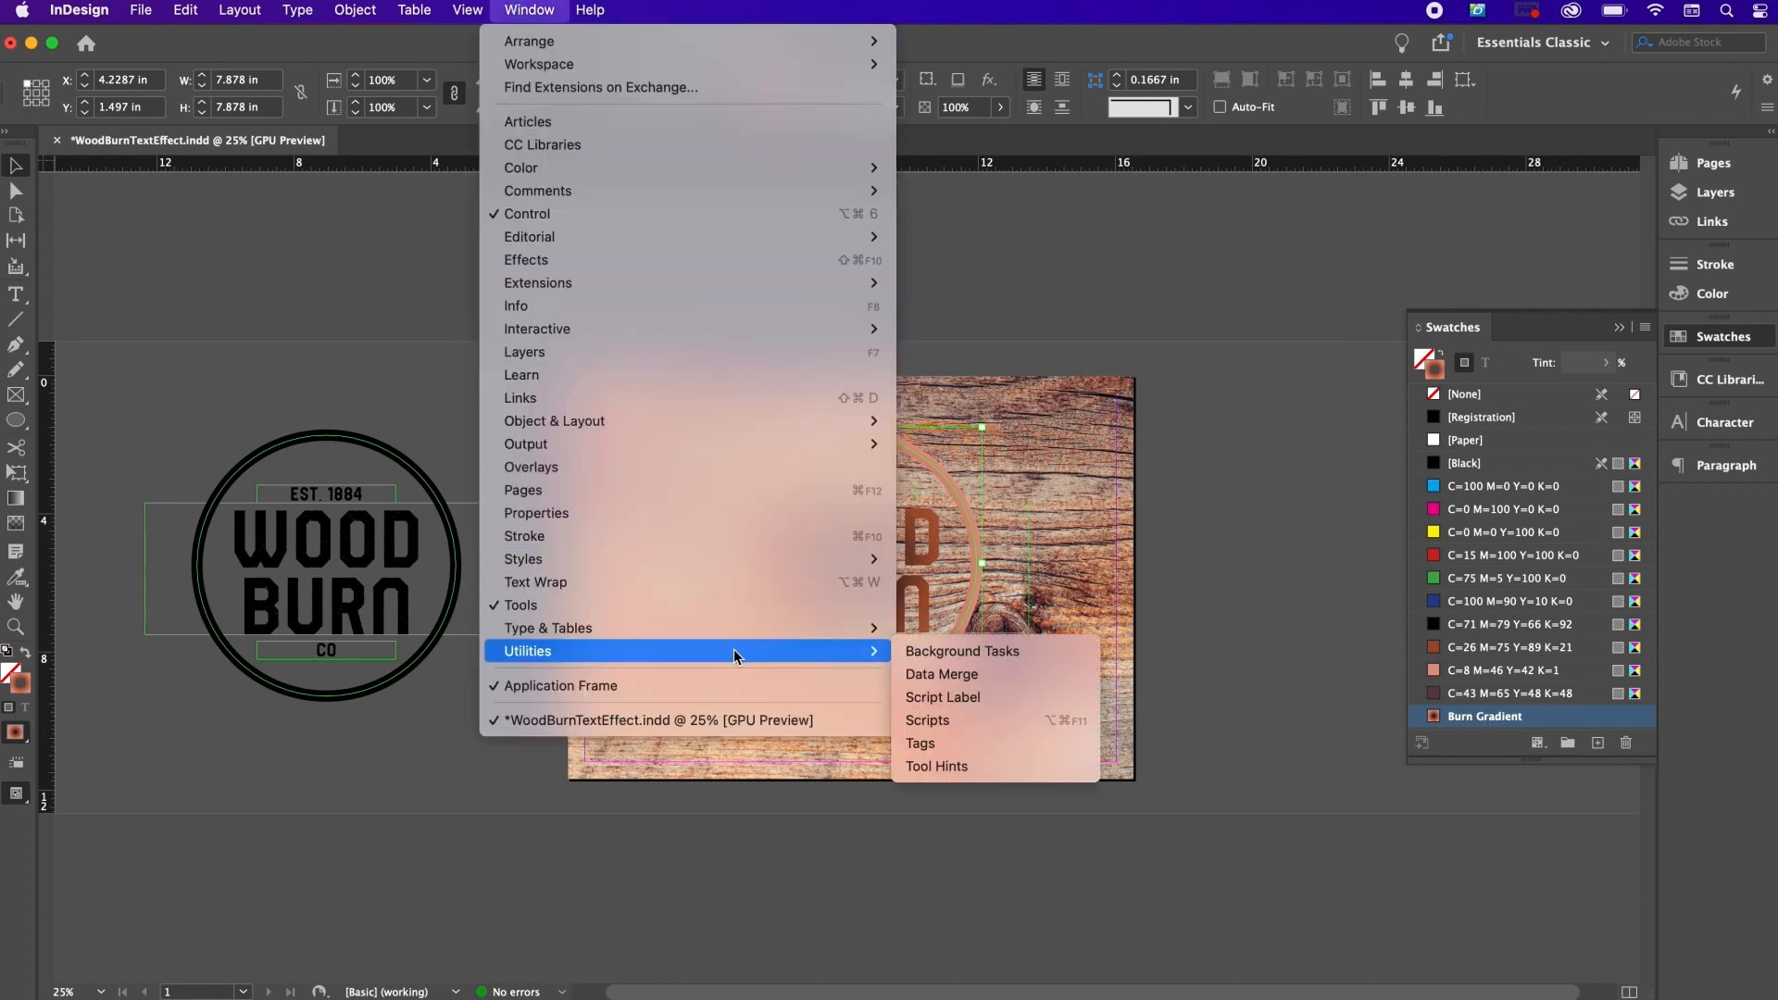
{"action": "mouse_move", "coordinate": [702, 172]}
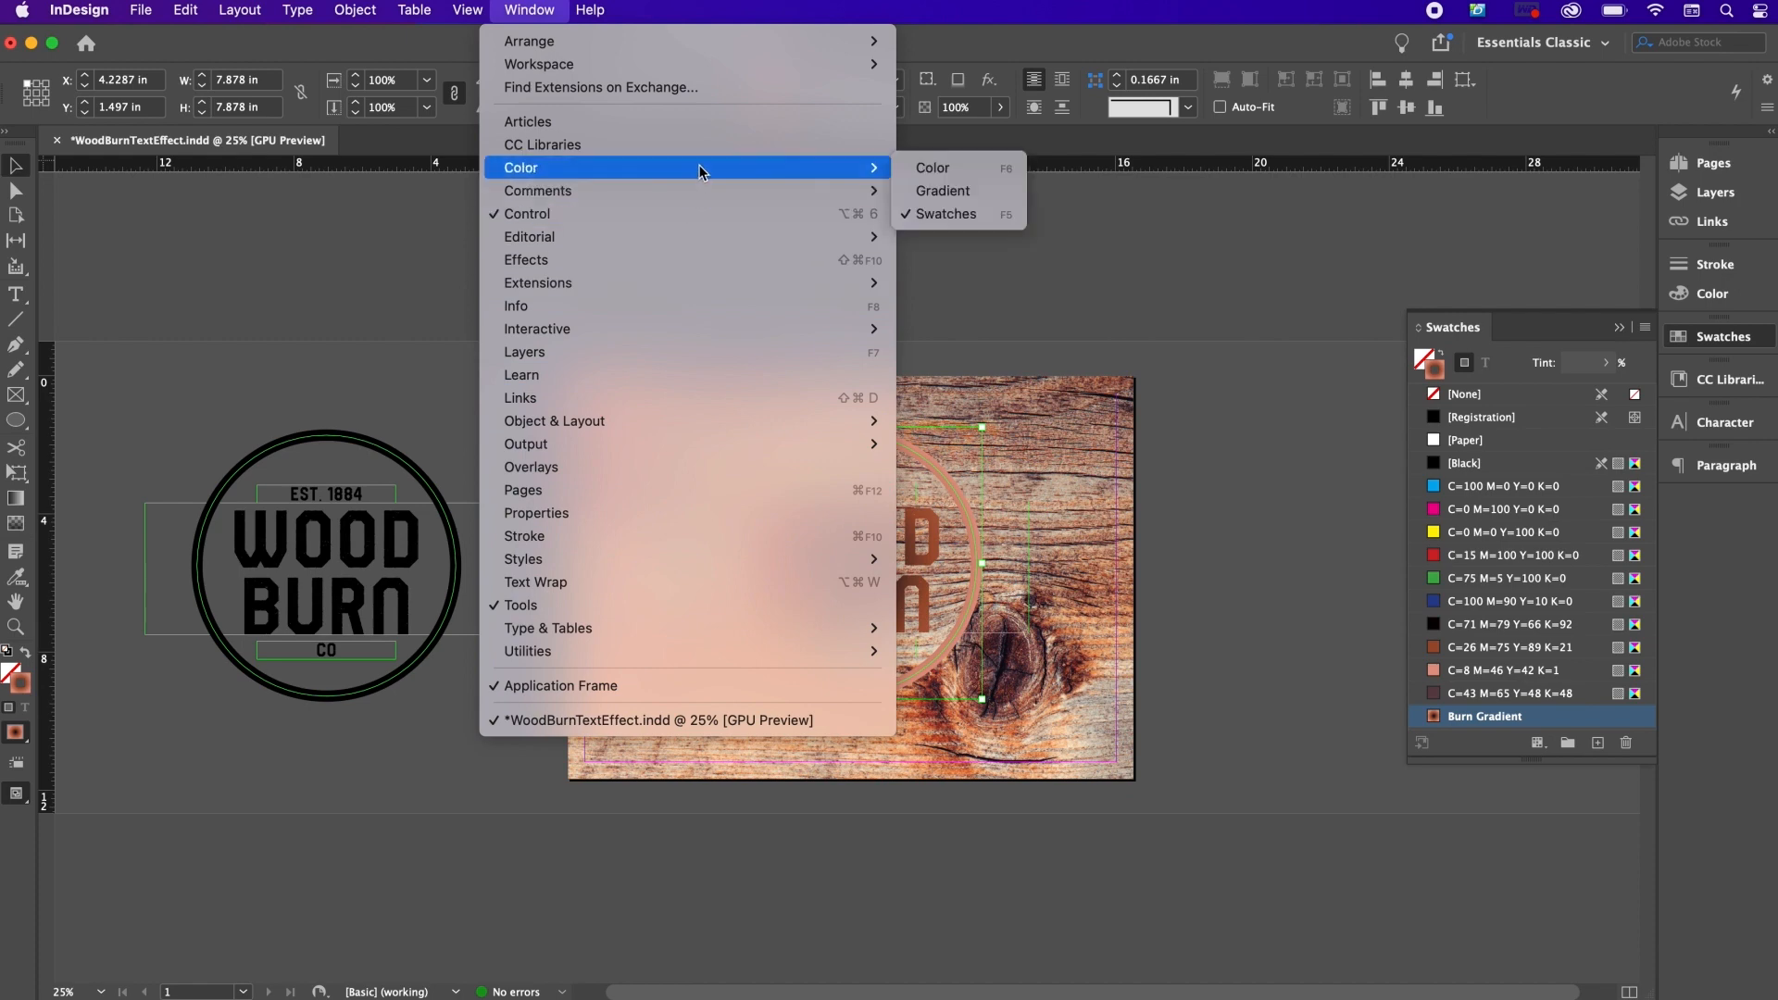
{"action": "left_click", "coordinate": [986, 191]}
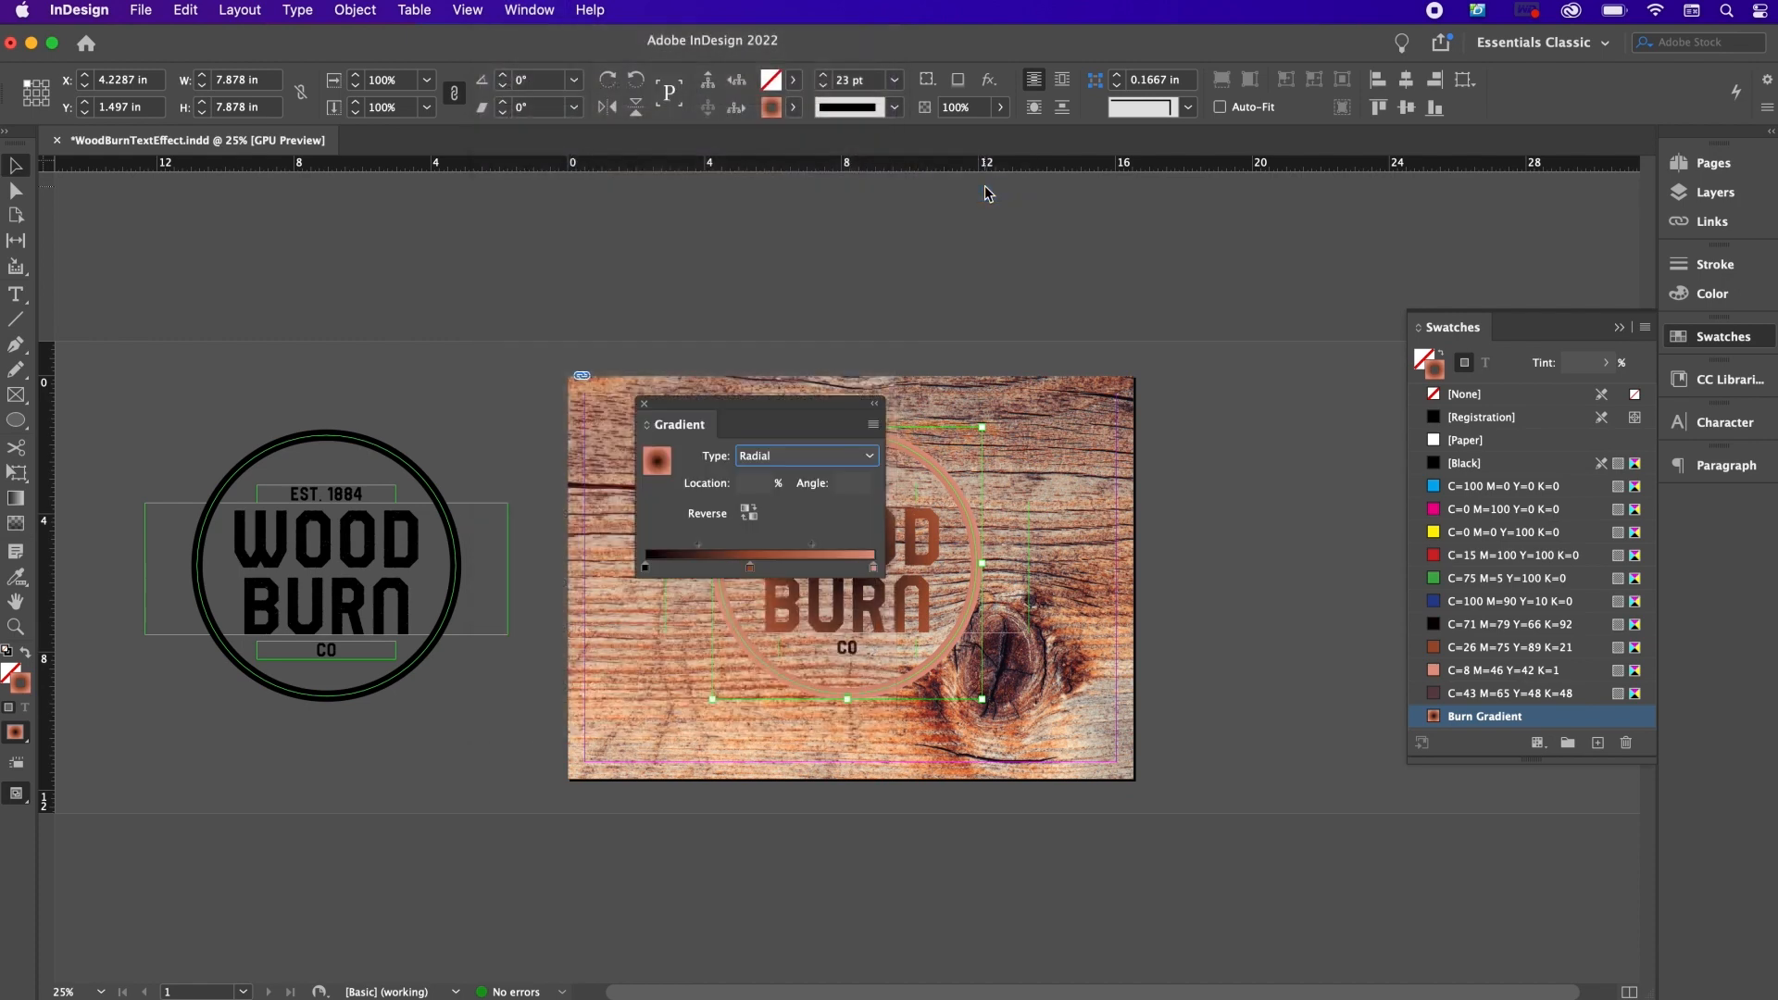
{"action": "left_click", "coordinate": [749, 514]}
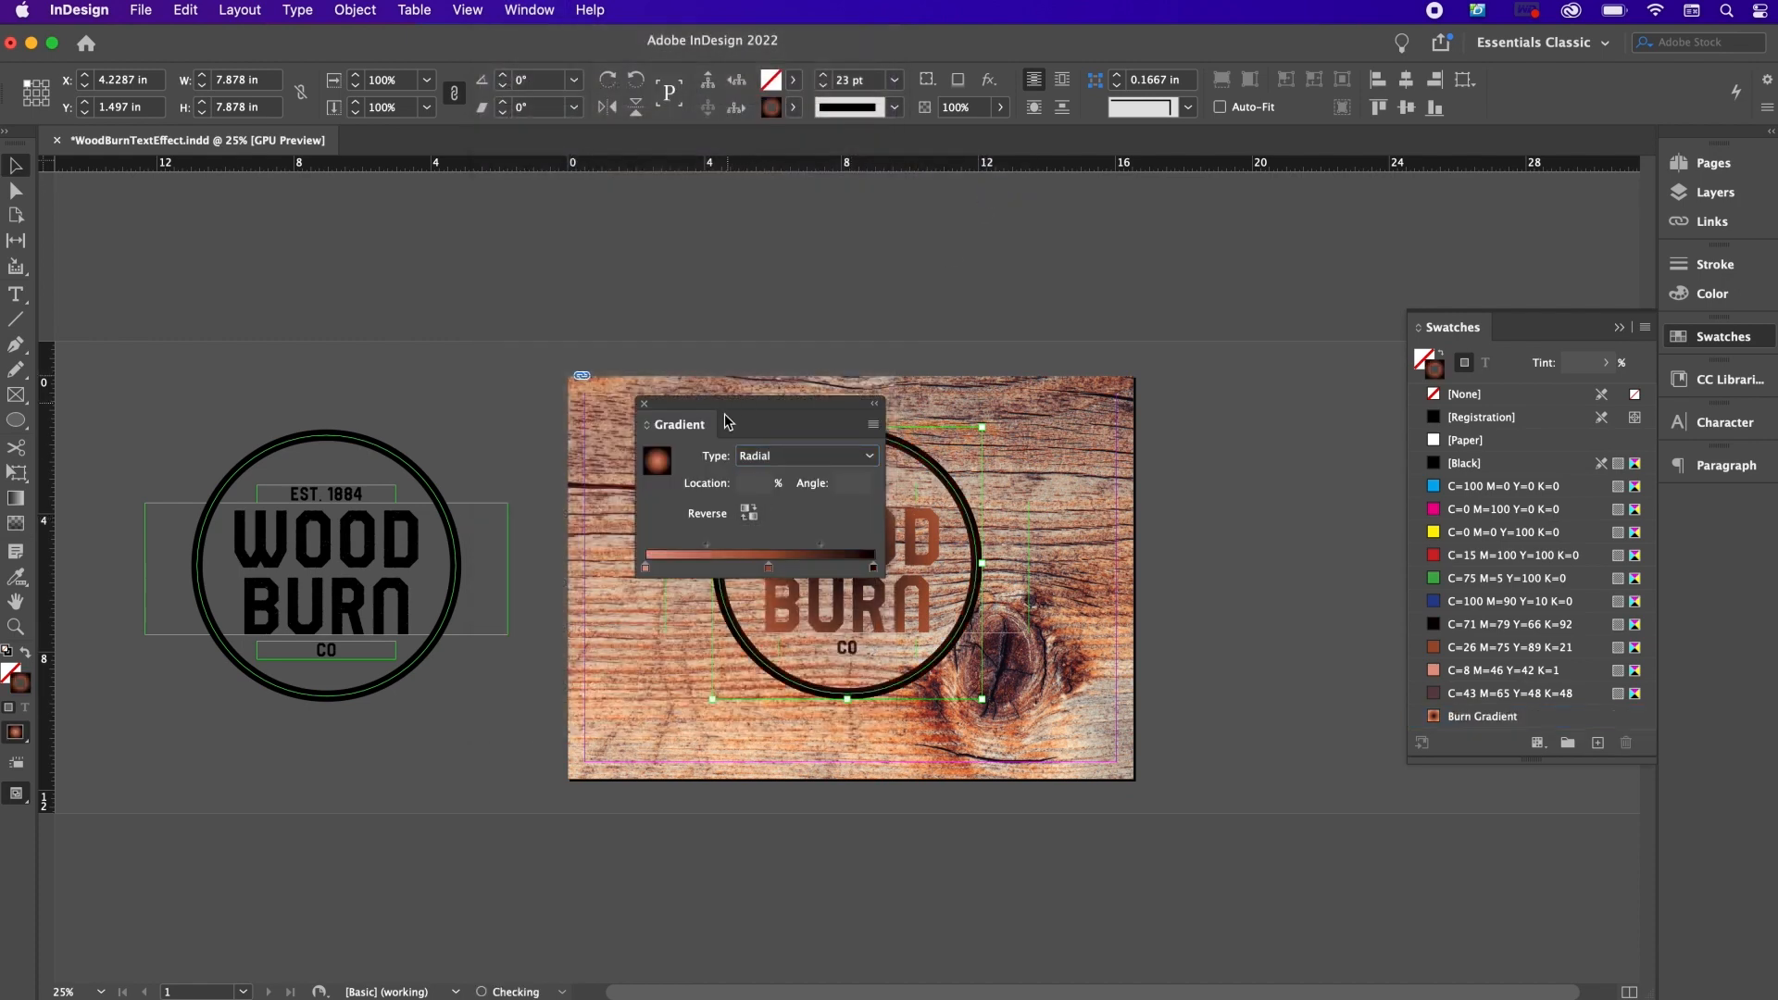
{"action": "left_click_drag", "start_coordinate": [704, 426], "coordinate": [1160, 410]}
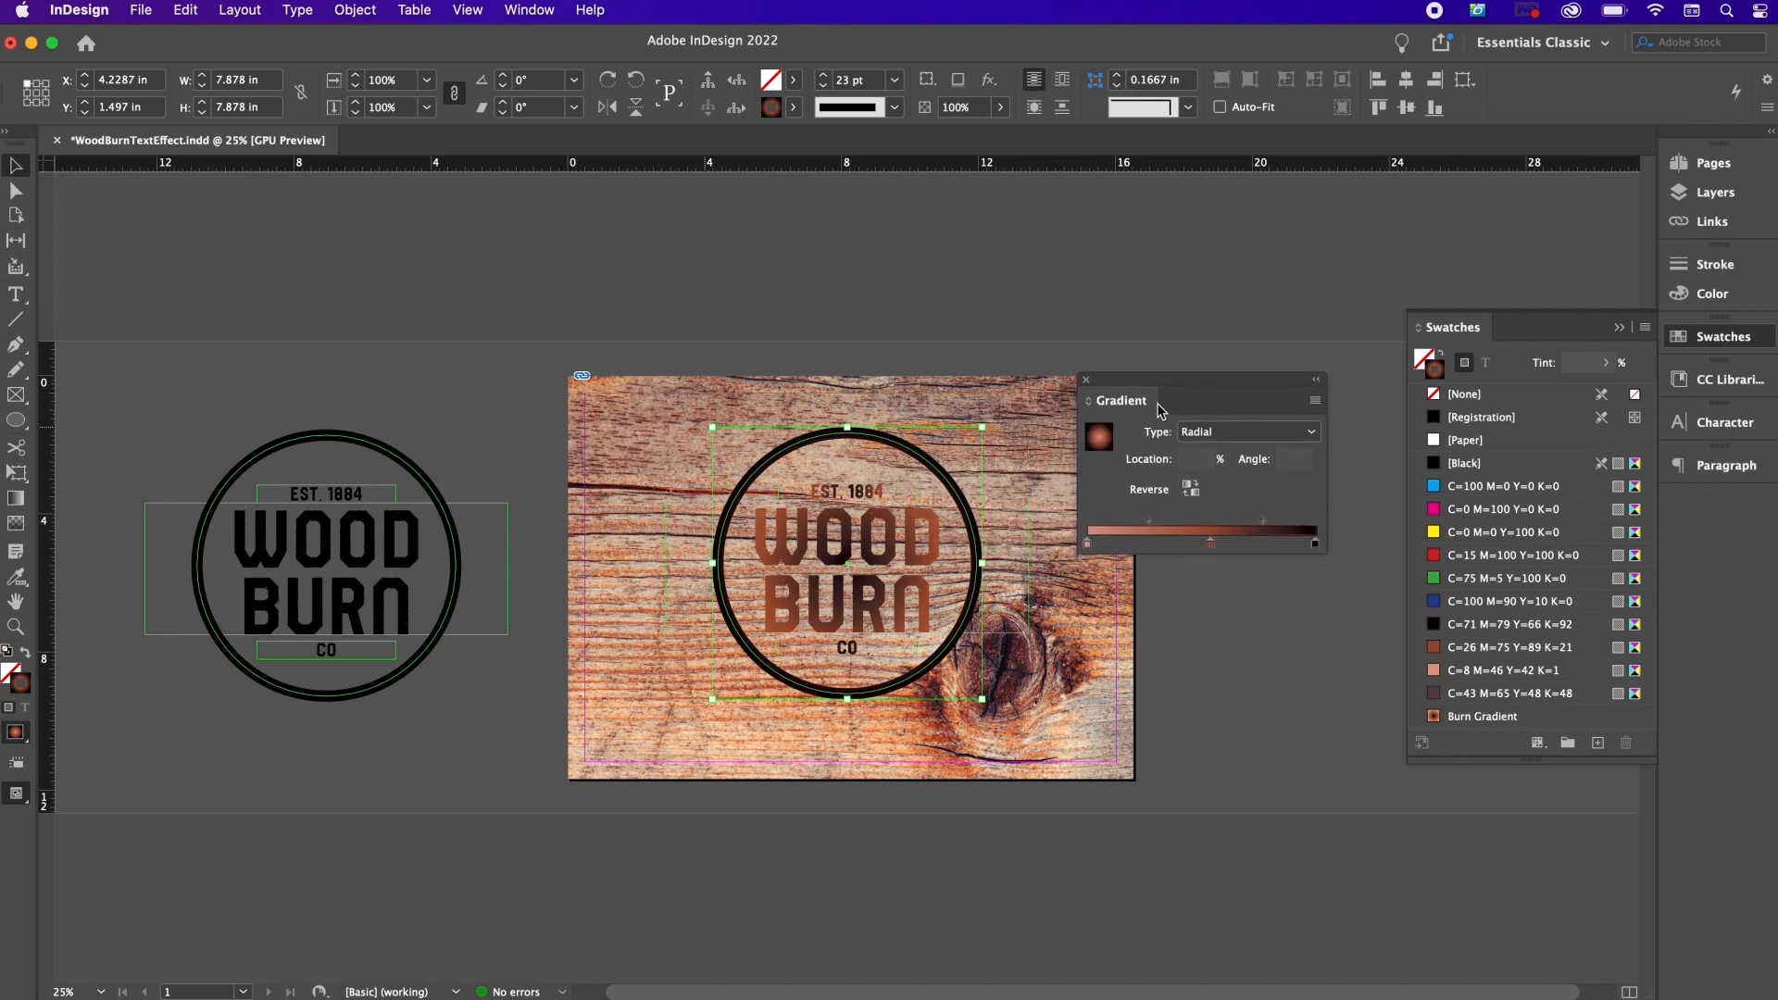
Step: Shift the stroke gradient's brown stop to about 91% and its light stop just before it, and dock the Gradient panel
{"action": "left_click_drag", "start_coordinate": [1212, 543], "coordinate": [1298, 548]}
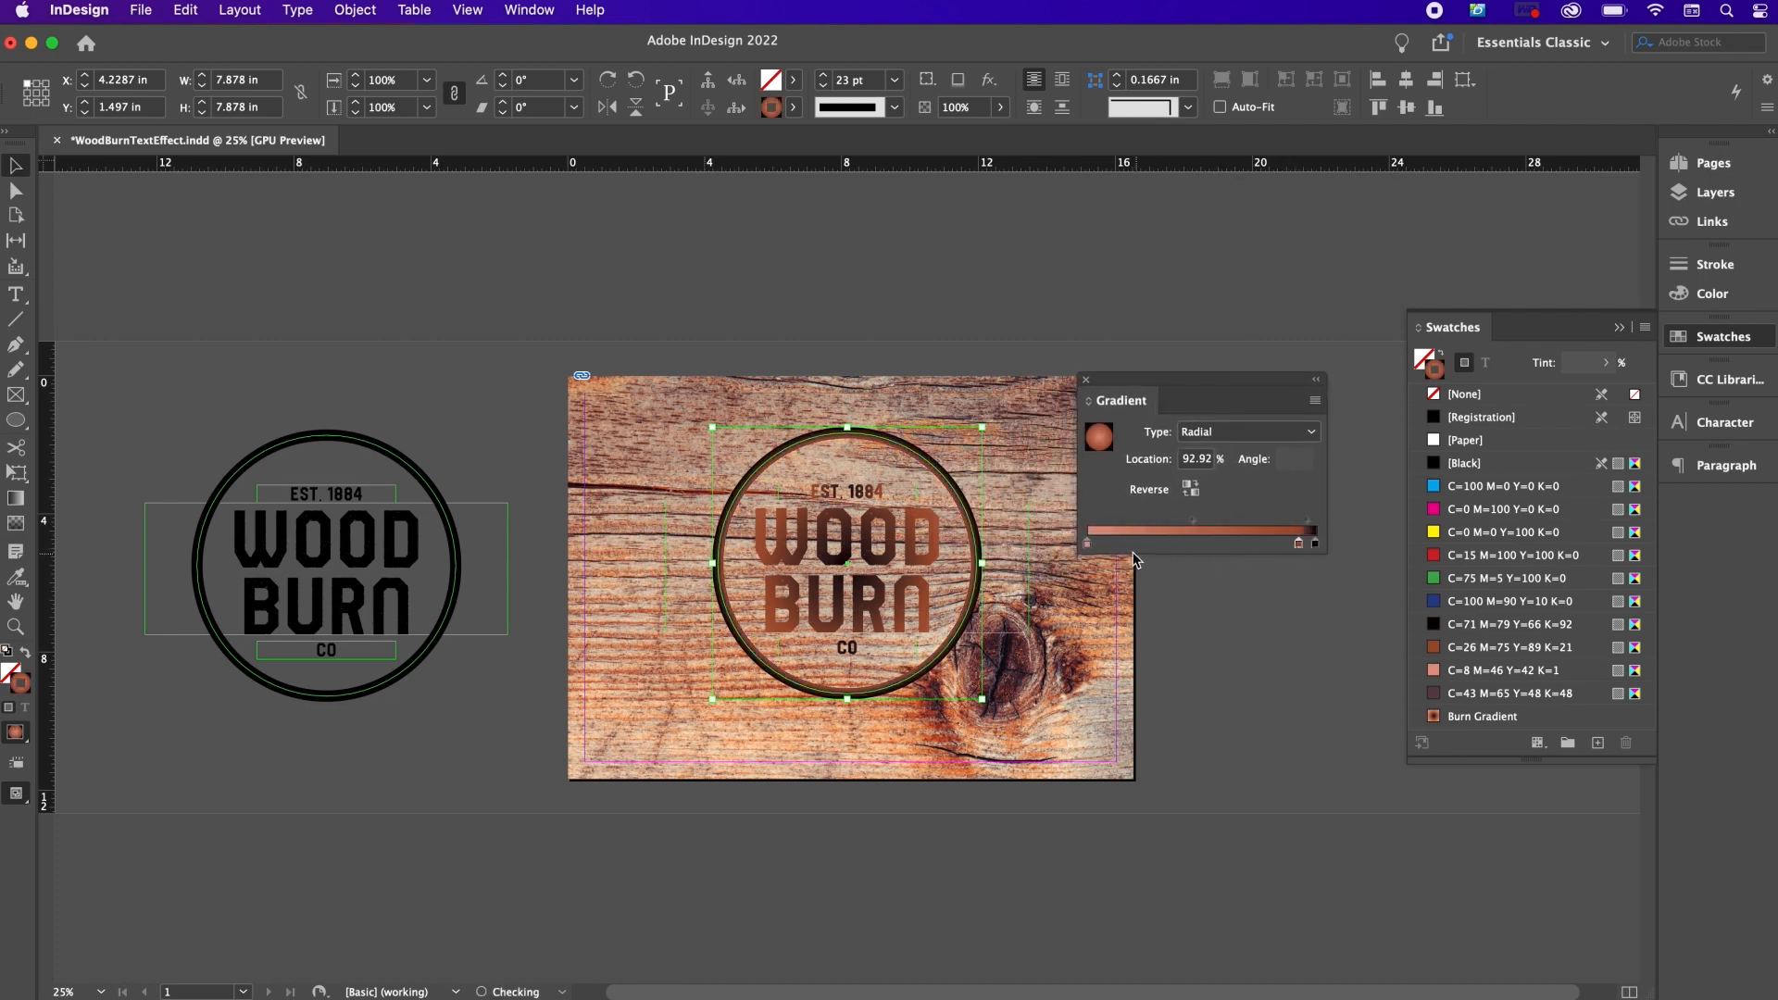
{"action": "left_click_drag", "start_coordinate": [1088, 547], "coordinate": [1295, 544]}
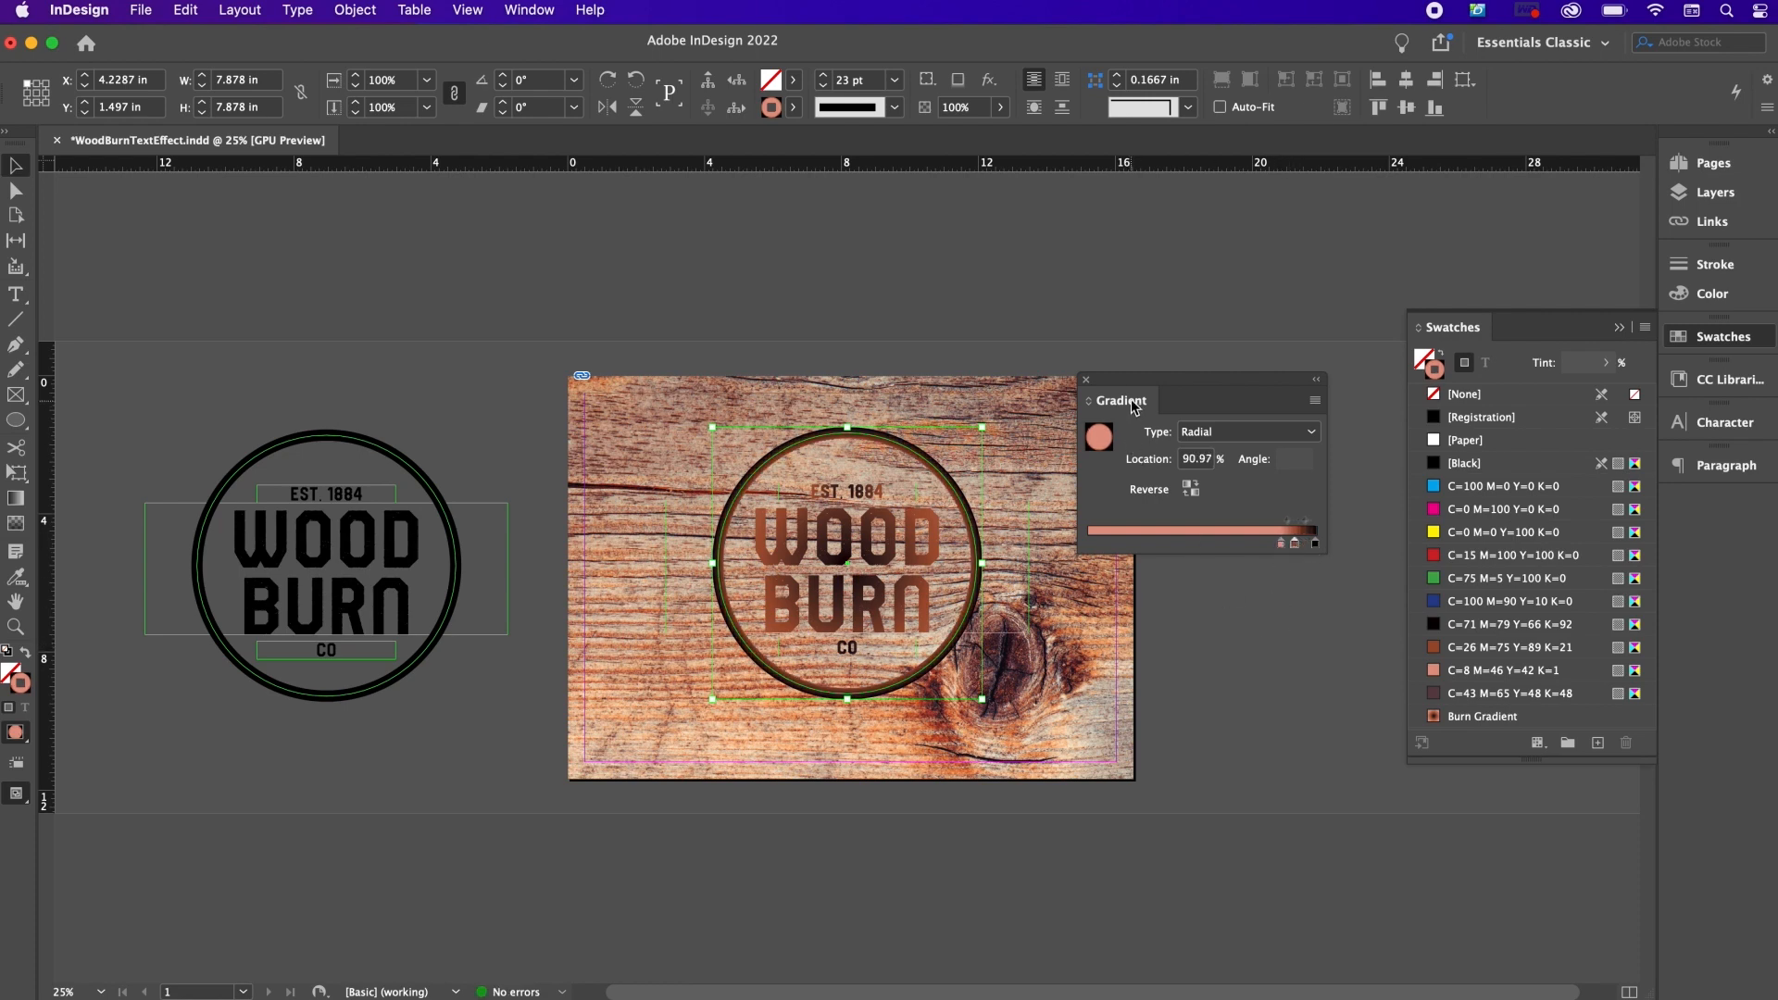
{"action": "left_click_drag", "start_coordinate": [1132, 402], "coordinate": [1675, 500]}
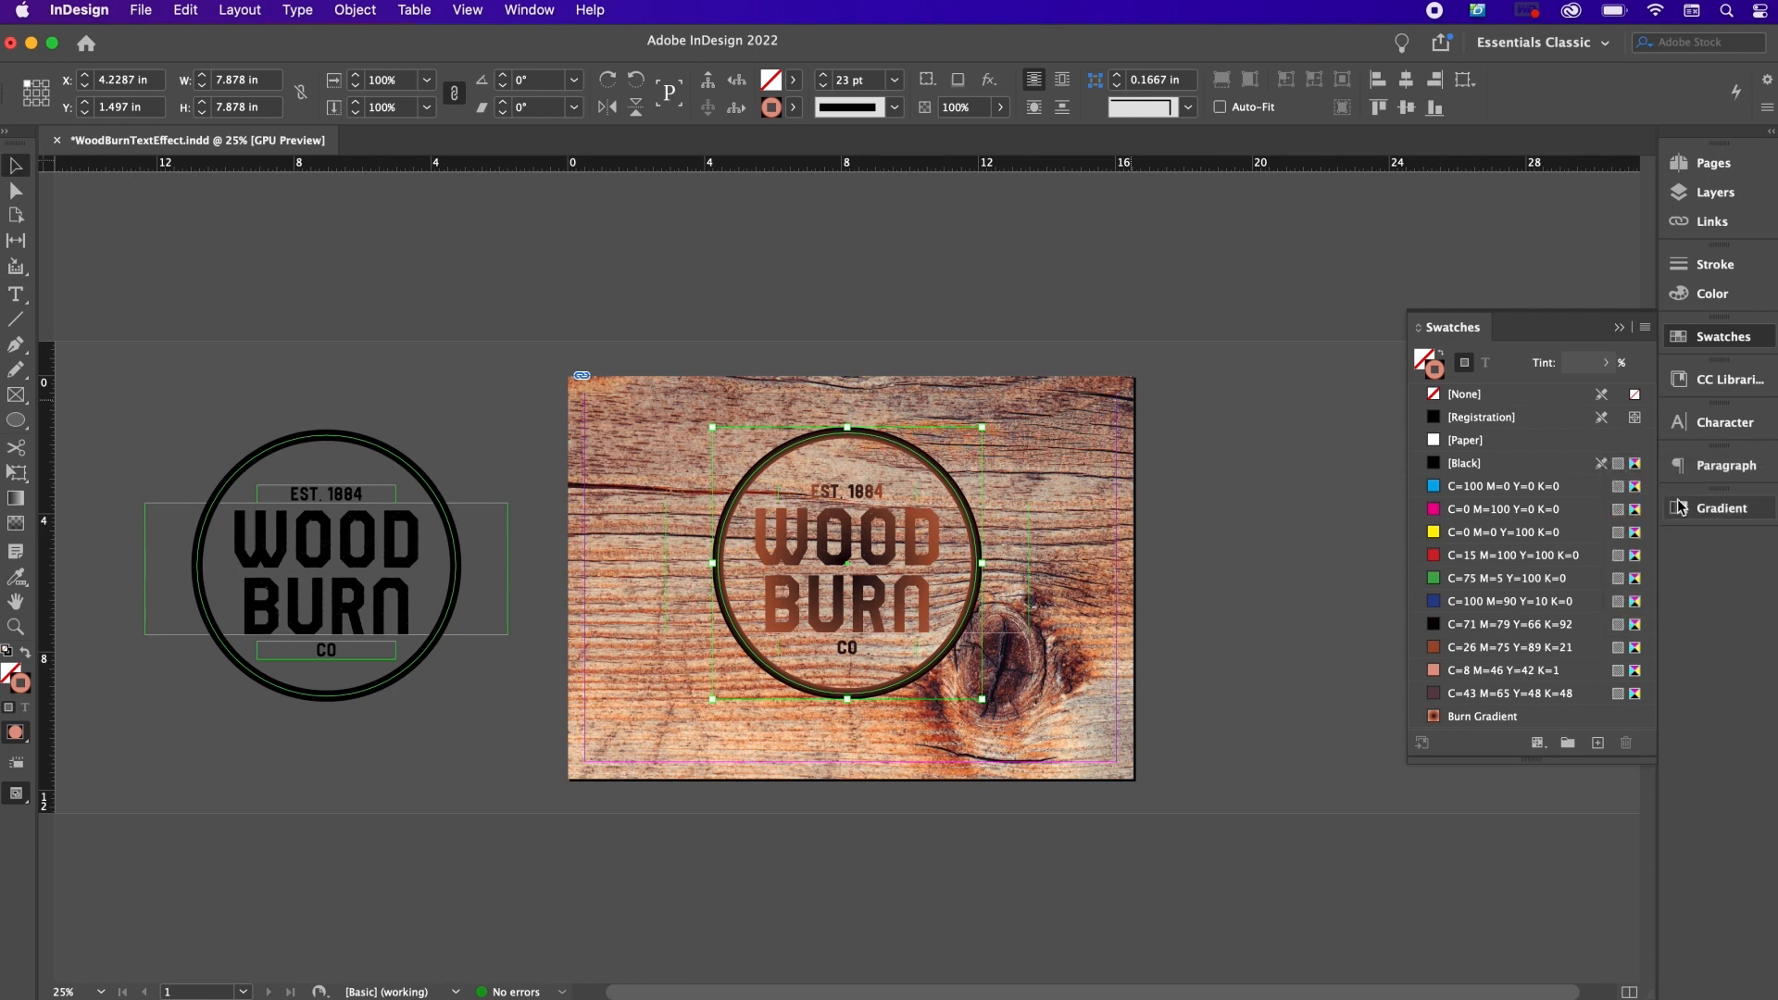
{"action": "left_click", "coordinate": [1295, 587]}
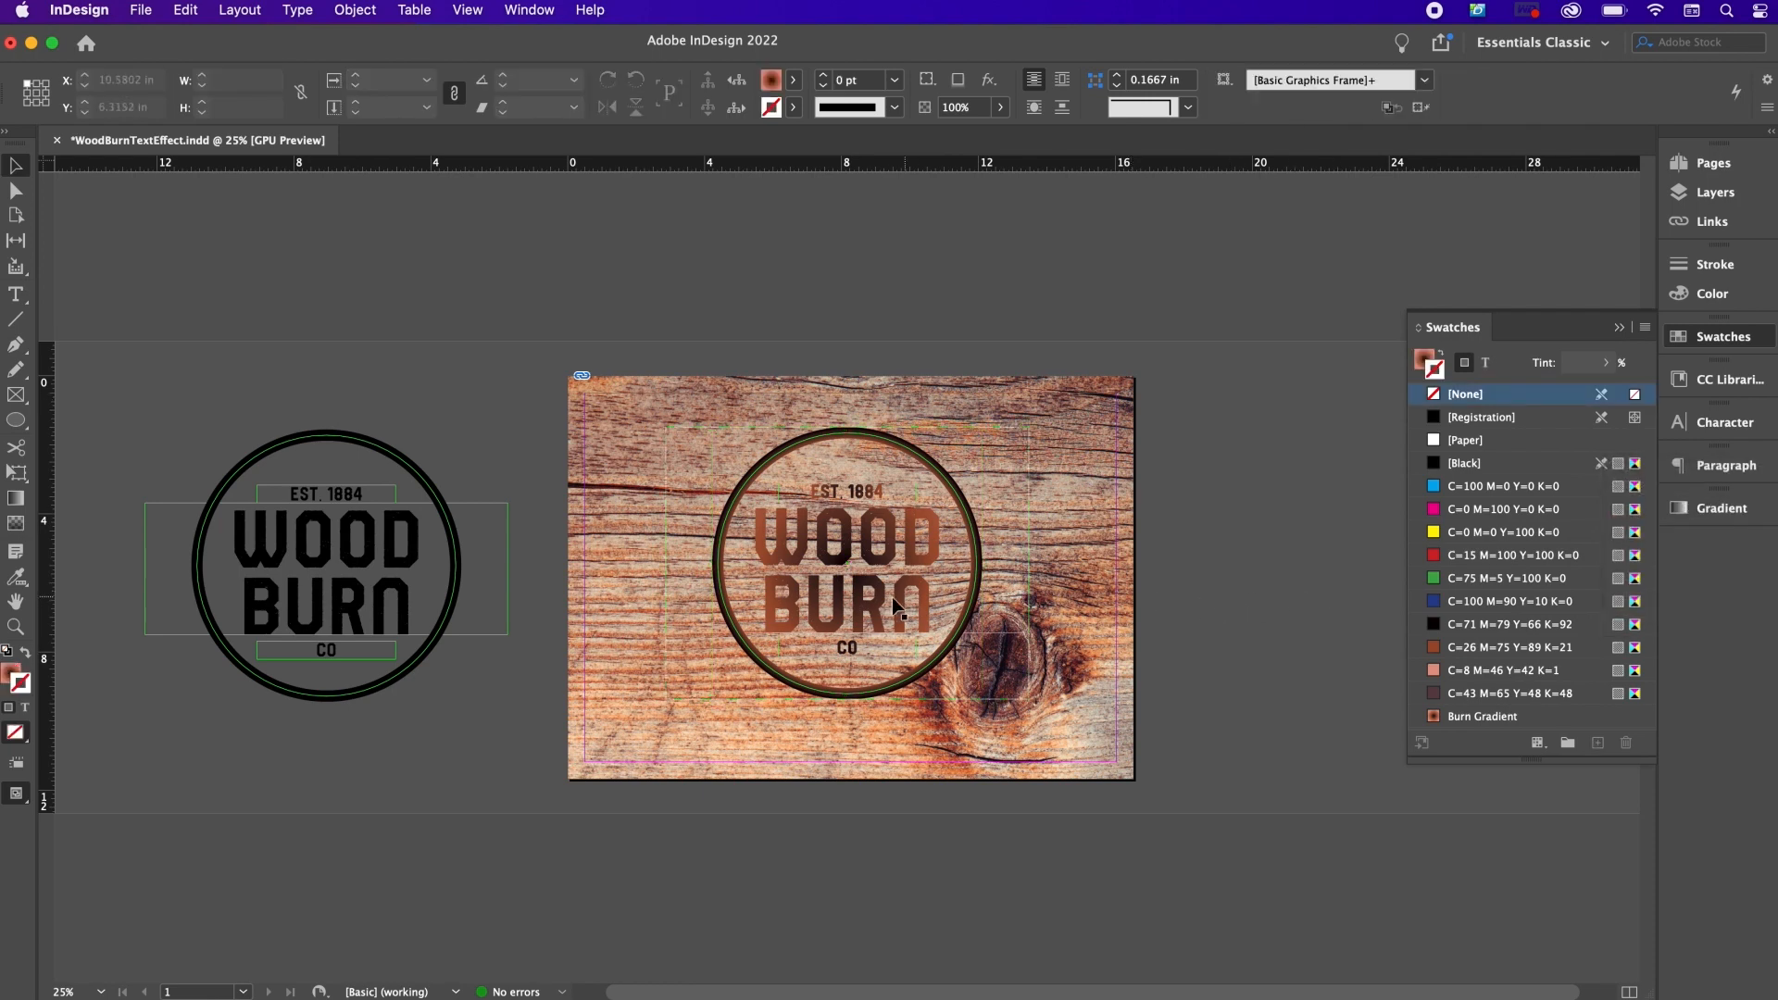
Step: Set the on-page logo group's transparency effect to Multiply blending at 90% opacity, with the preview turned on
{"action": "left_click", "coordinate": [862, 579]}
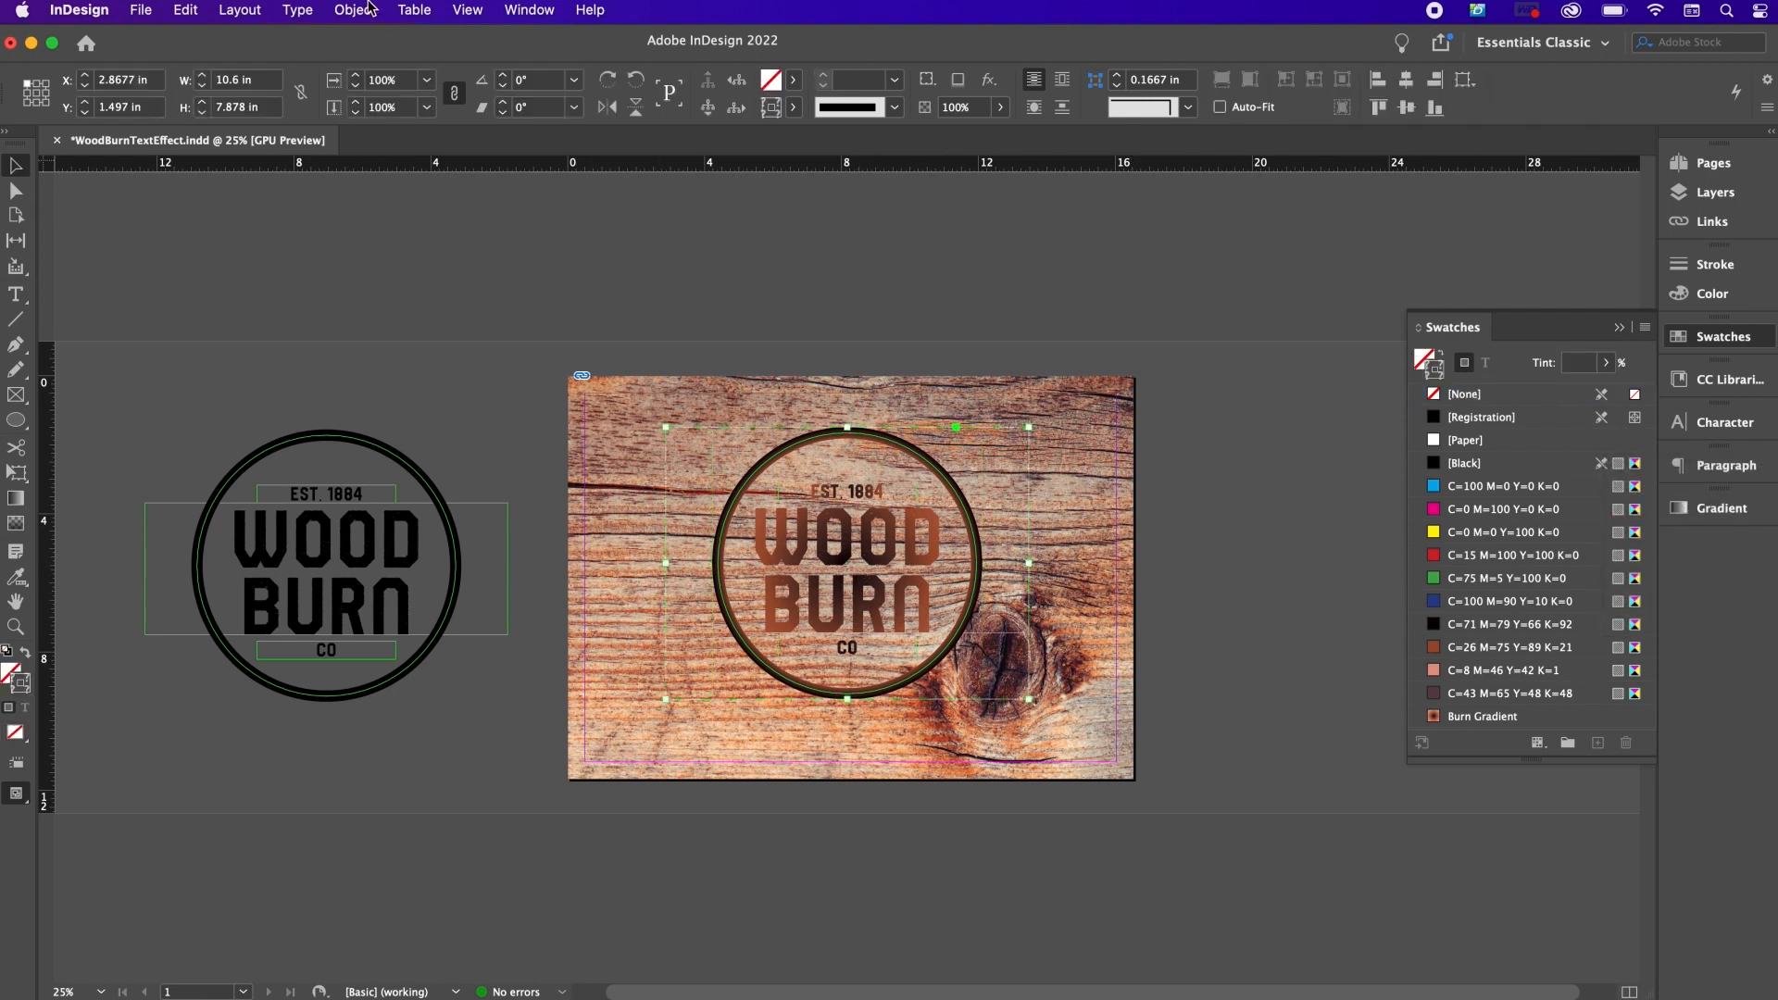
{"action": "left_click", "coordinate": [356, 11]}
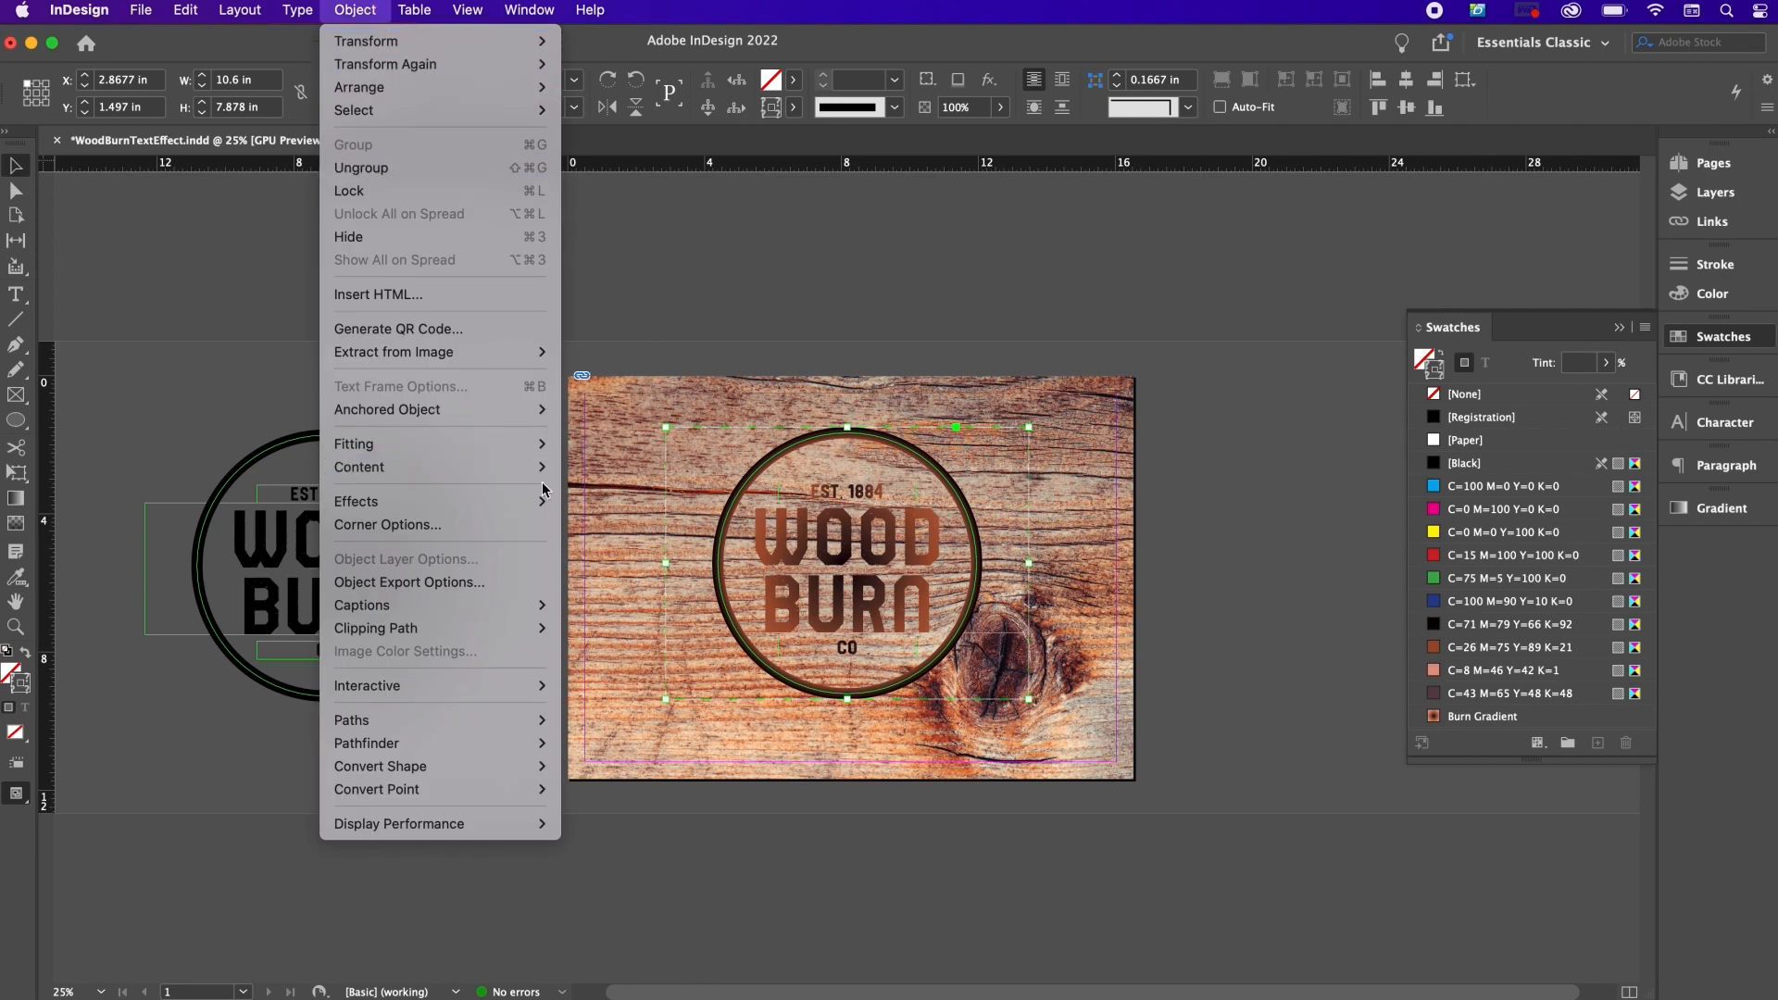
{"action": "left_click", "coordinate": [580, 504]}
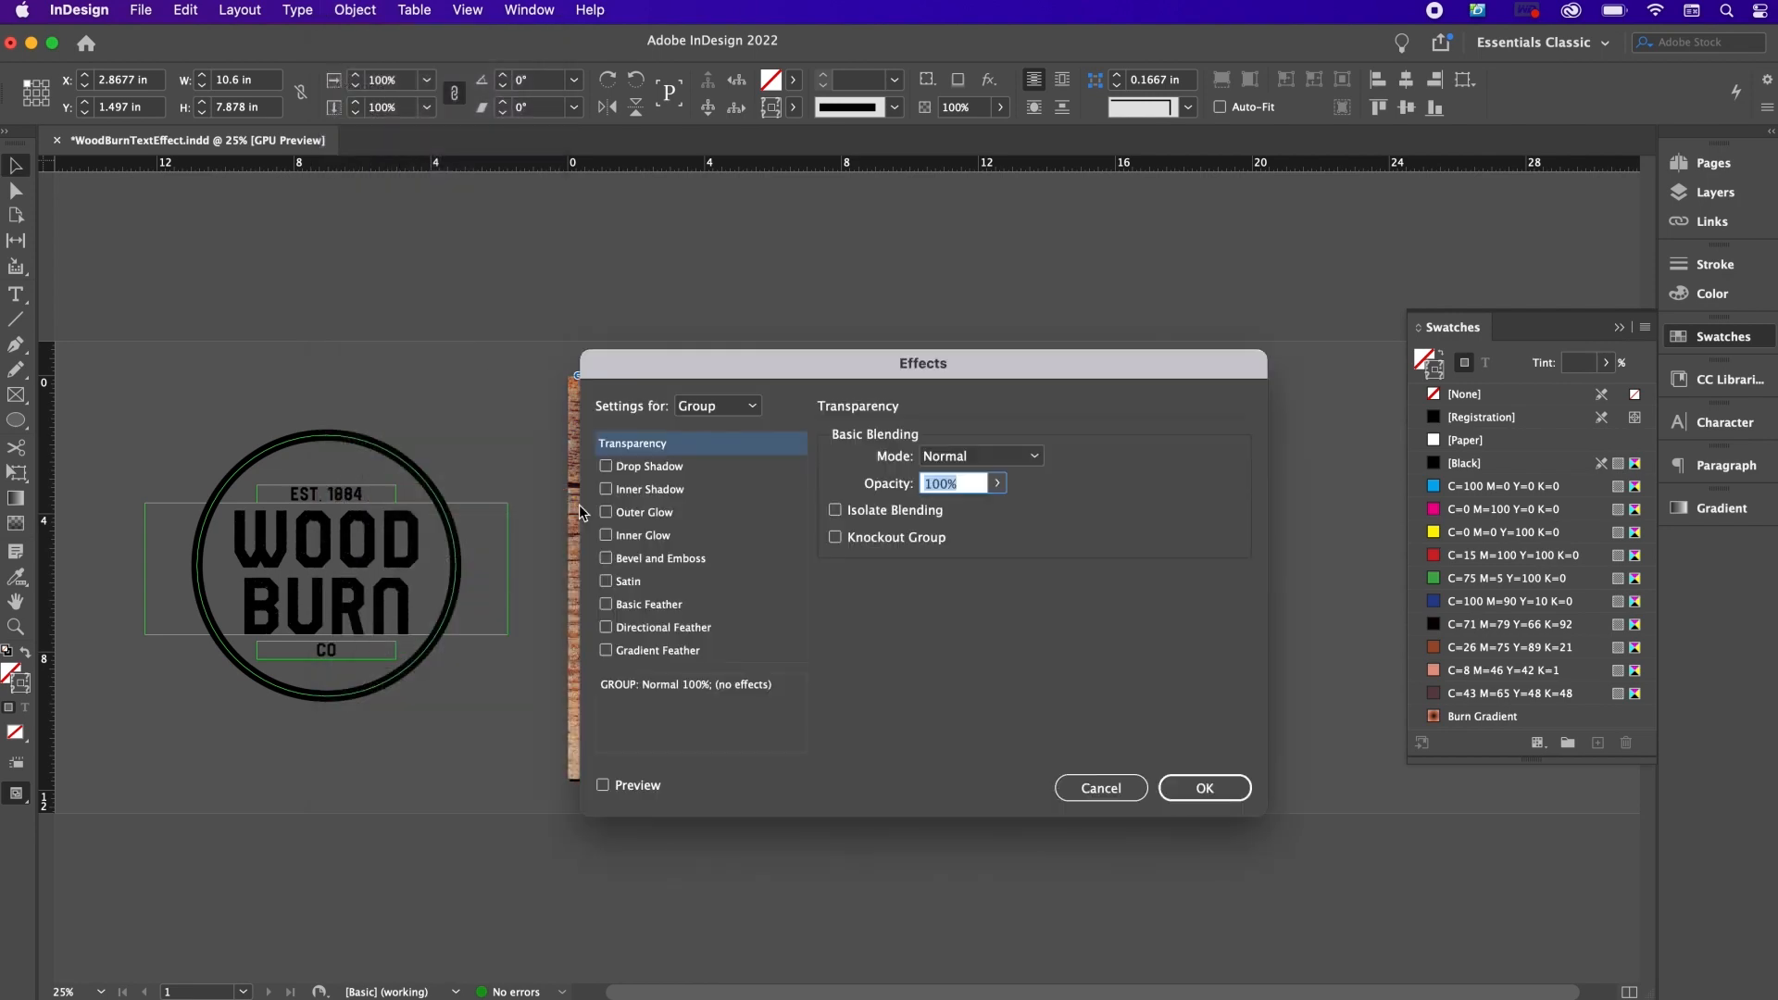
{"action": "left_click", "coordinate": [954, 457]}
{"action": "left_click", "coordinate": [963, 506]}
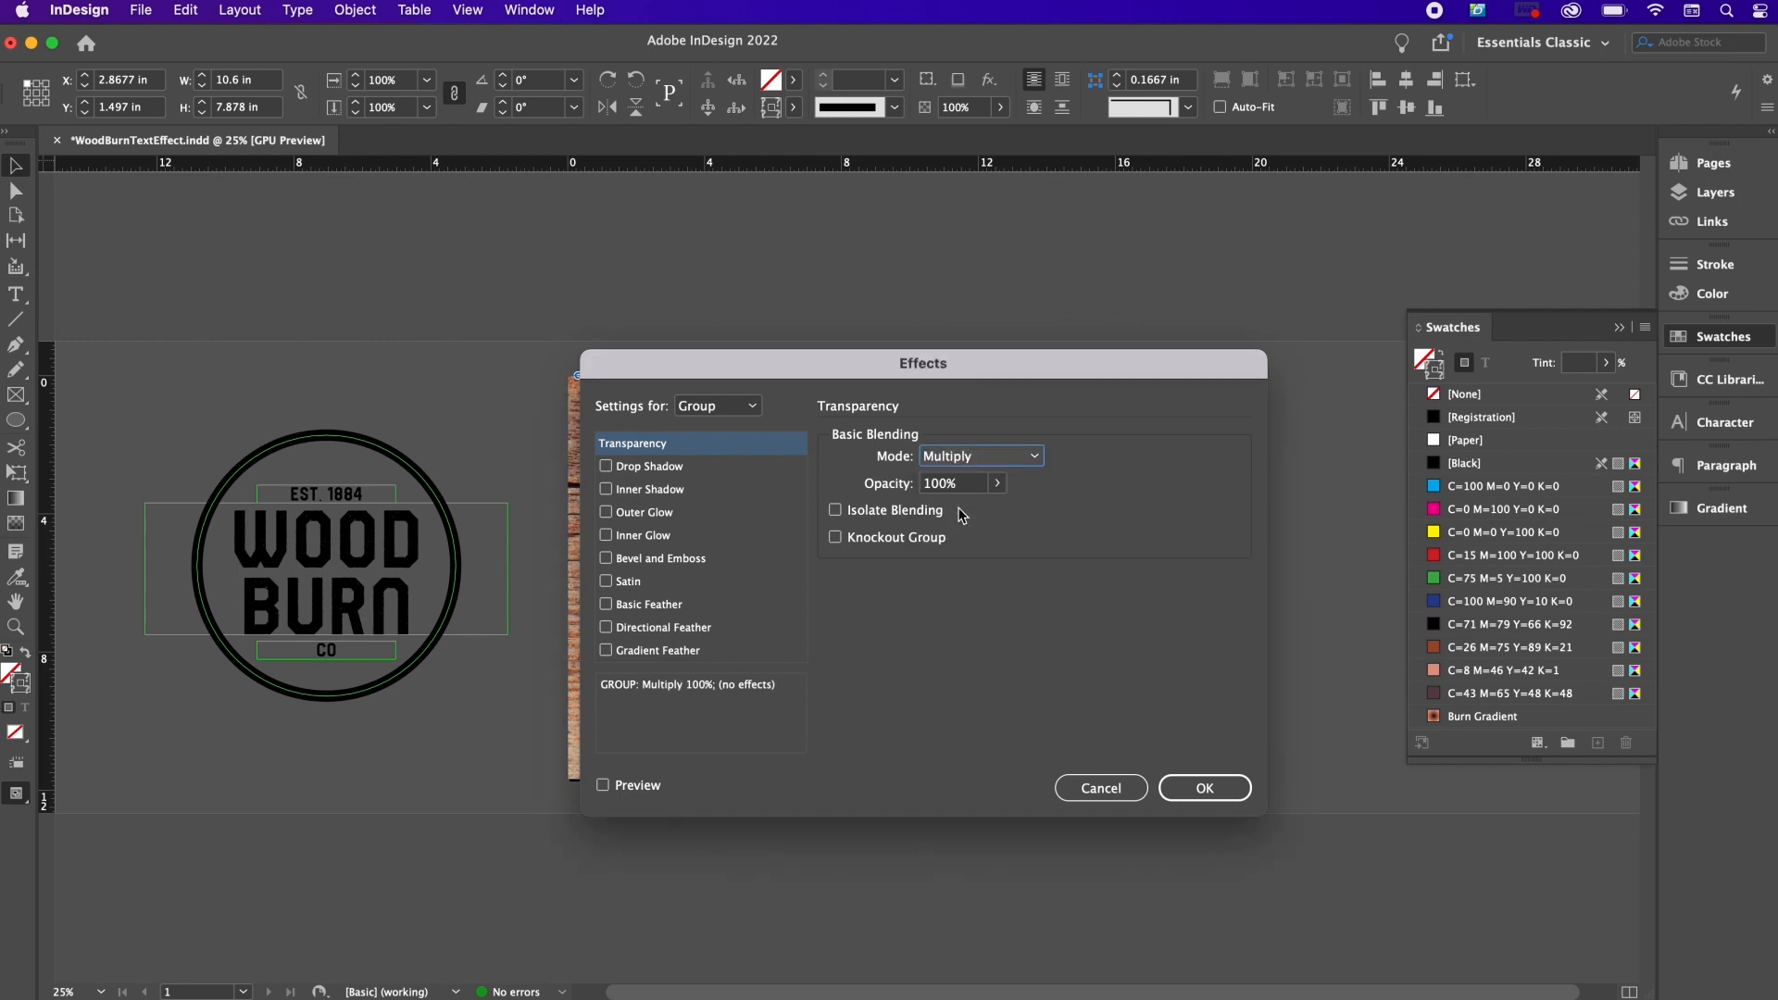
{"action": "left_click", "coordinate": [604, 786]}
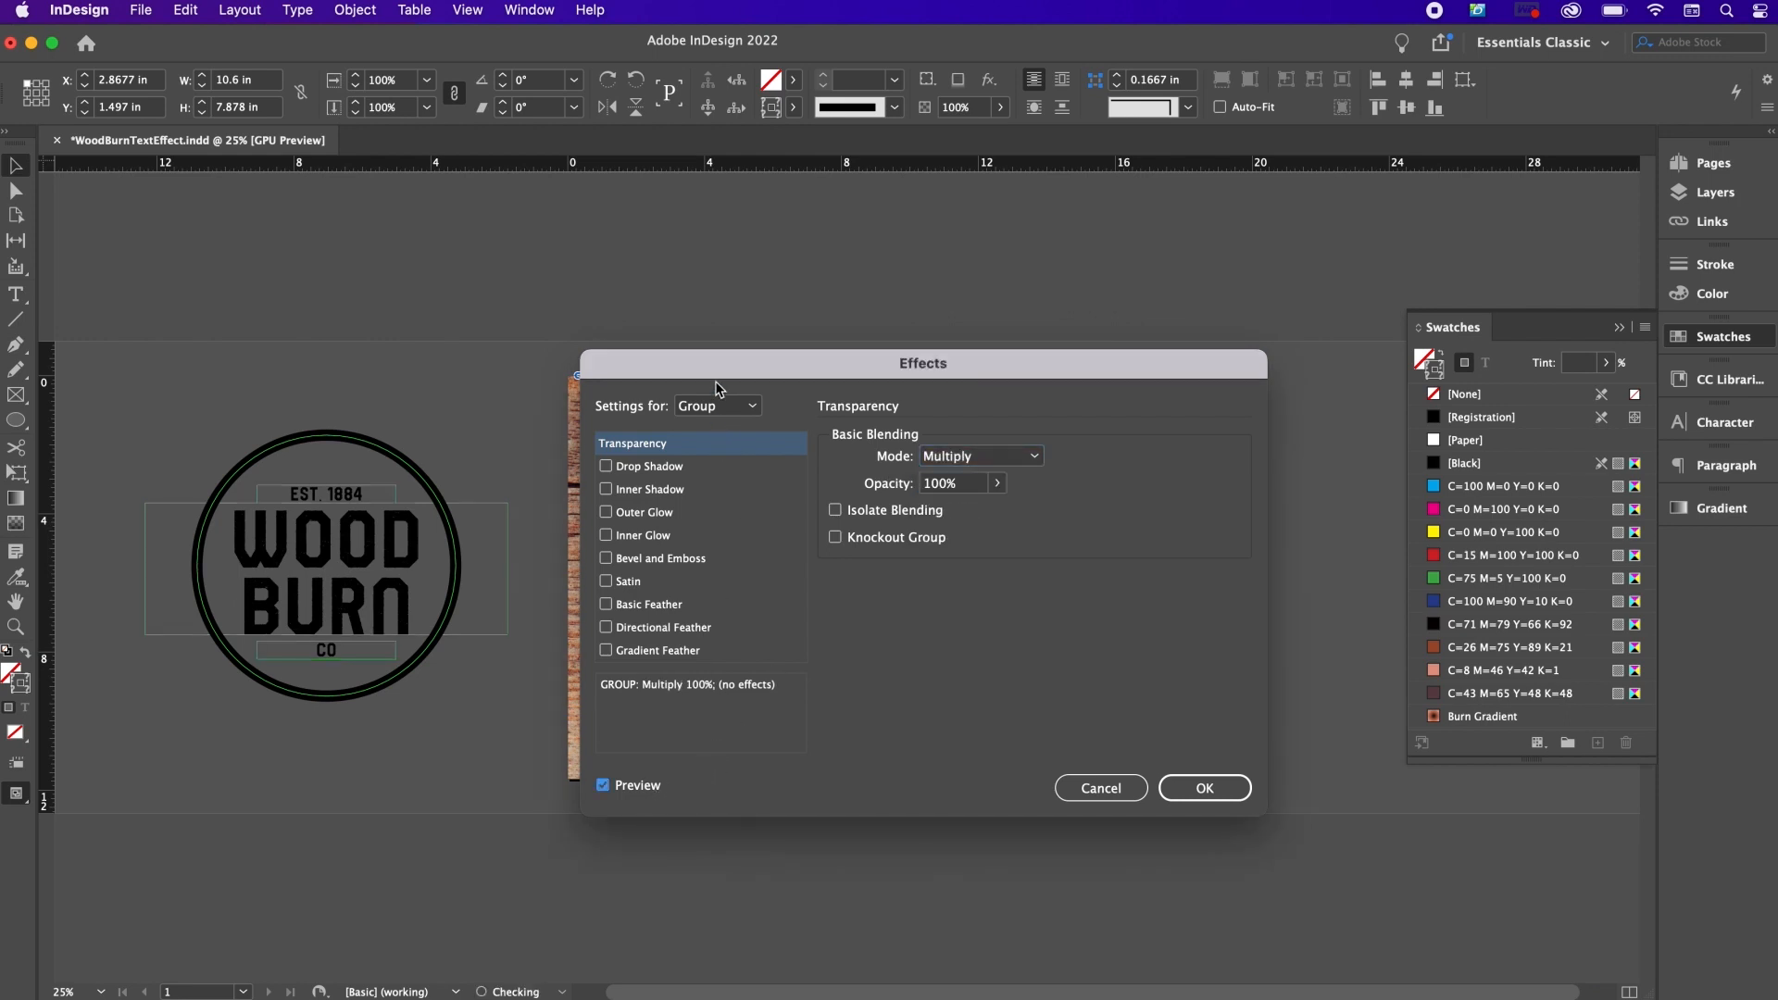
{"action": "mouse_move", "coordinate": [814, 361]}
{"action": "left_mouse_down"}
{"action": "mouse_move", "coordinate": [578, 369]}
{"action": "mouse_move", "coordinate": [267, 339]}
{"action": "left_mouse_up"}
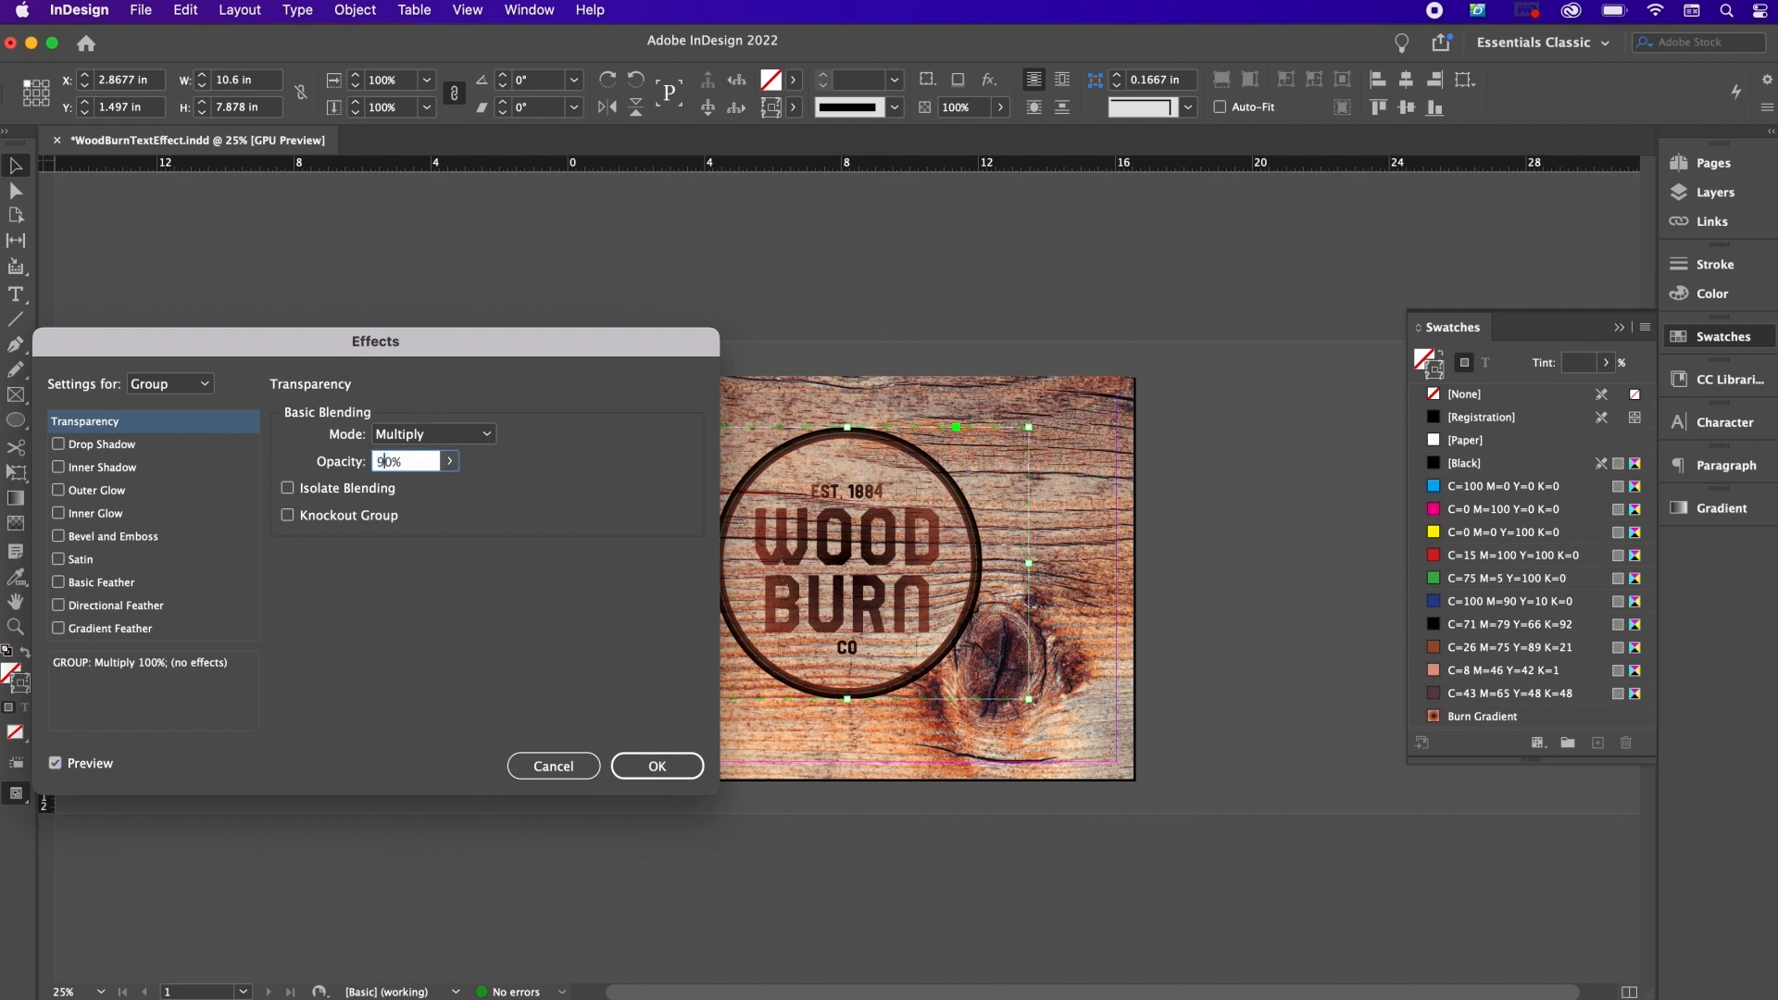
Step: Add an inner shadow to the logo group and color it with the C=71 M=79 Y=66 K=92 swatch
{"action": "left_click", "coordinate": [132, 469]}
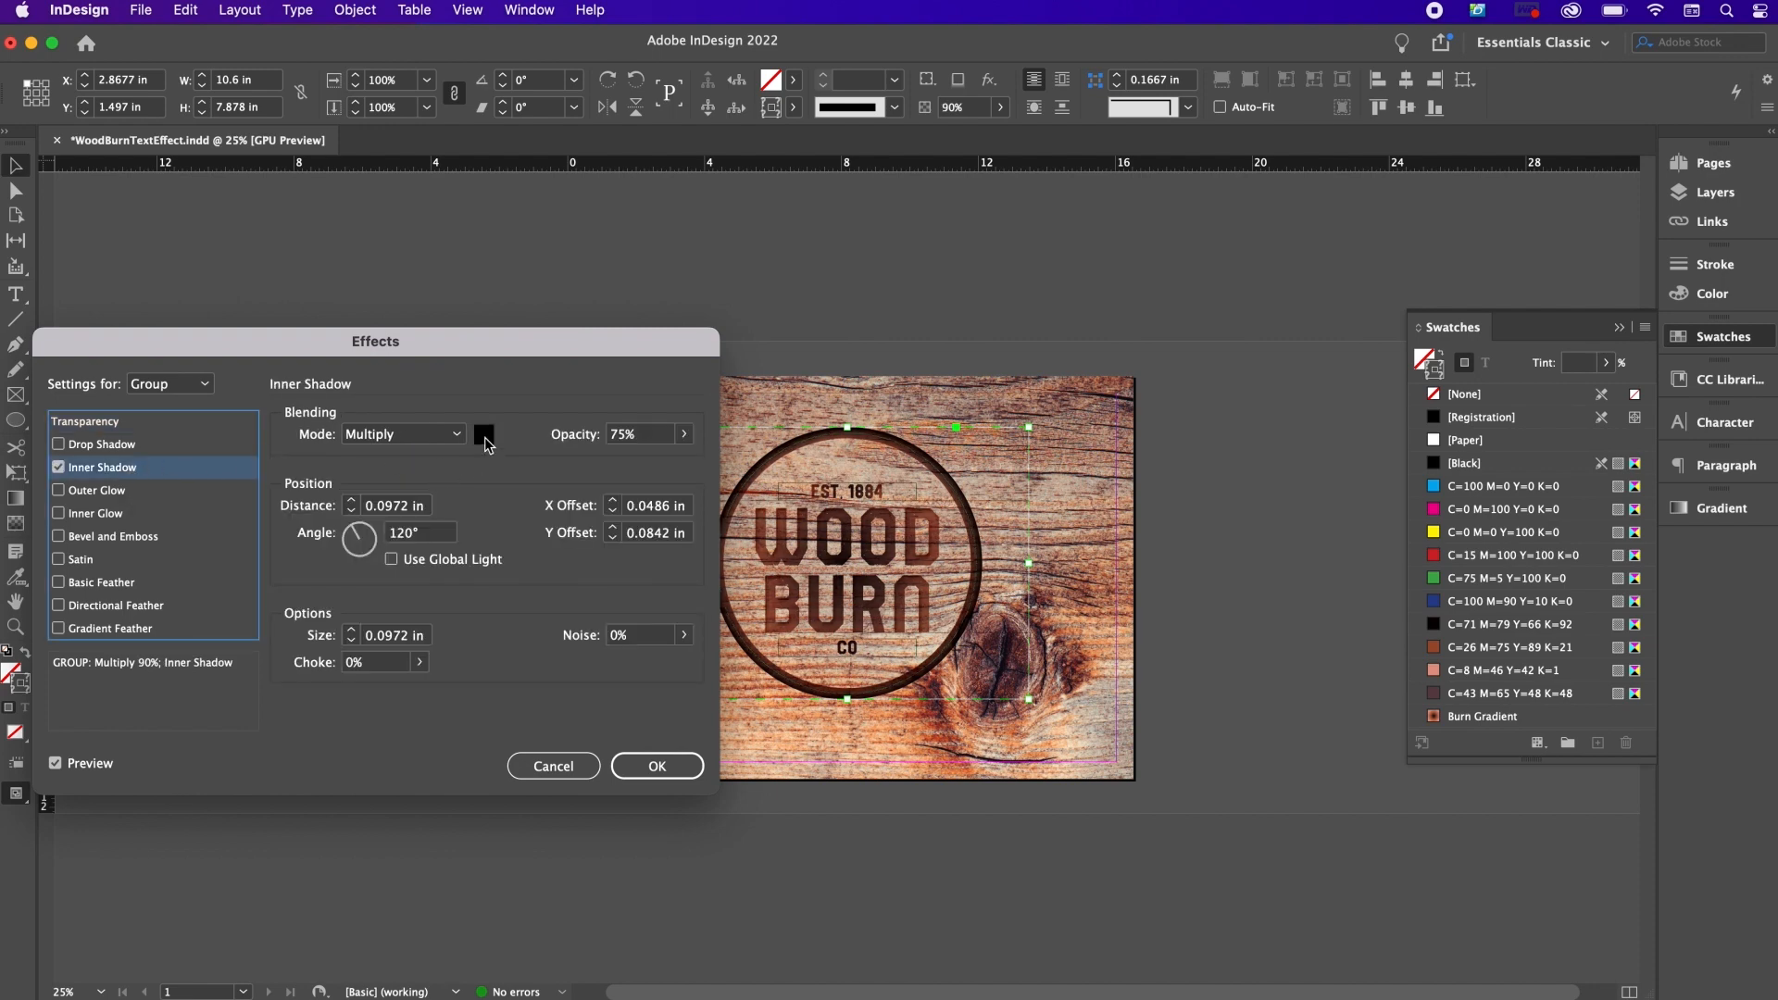
{"action": "left_click", "coordinate": [484, 434]}
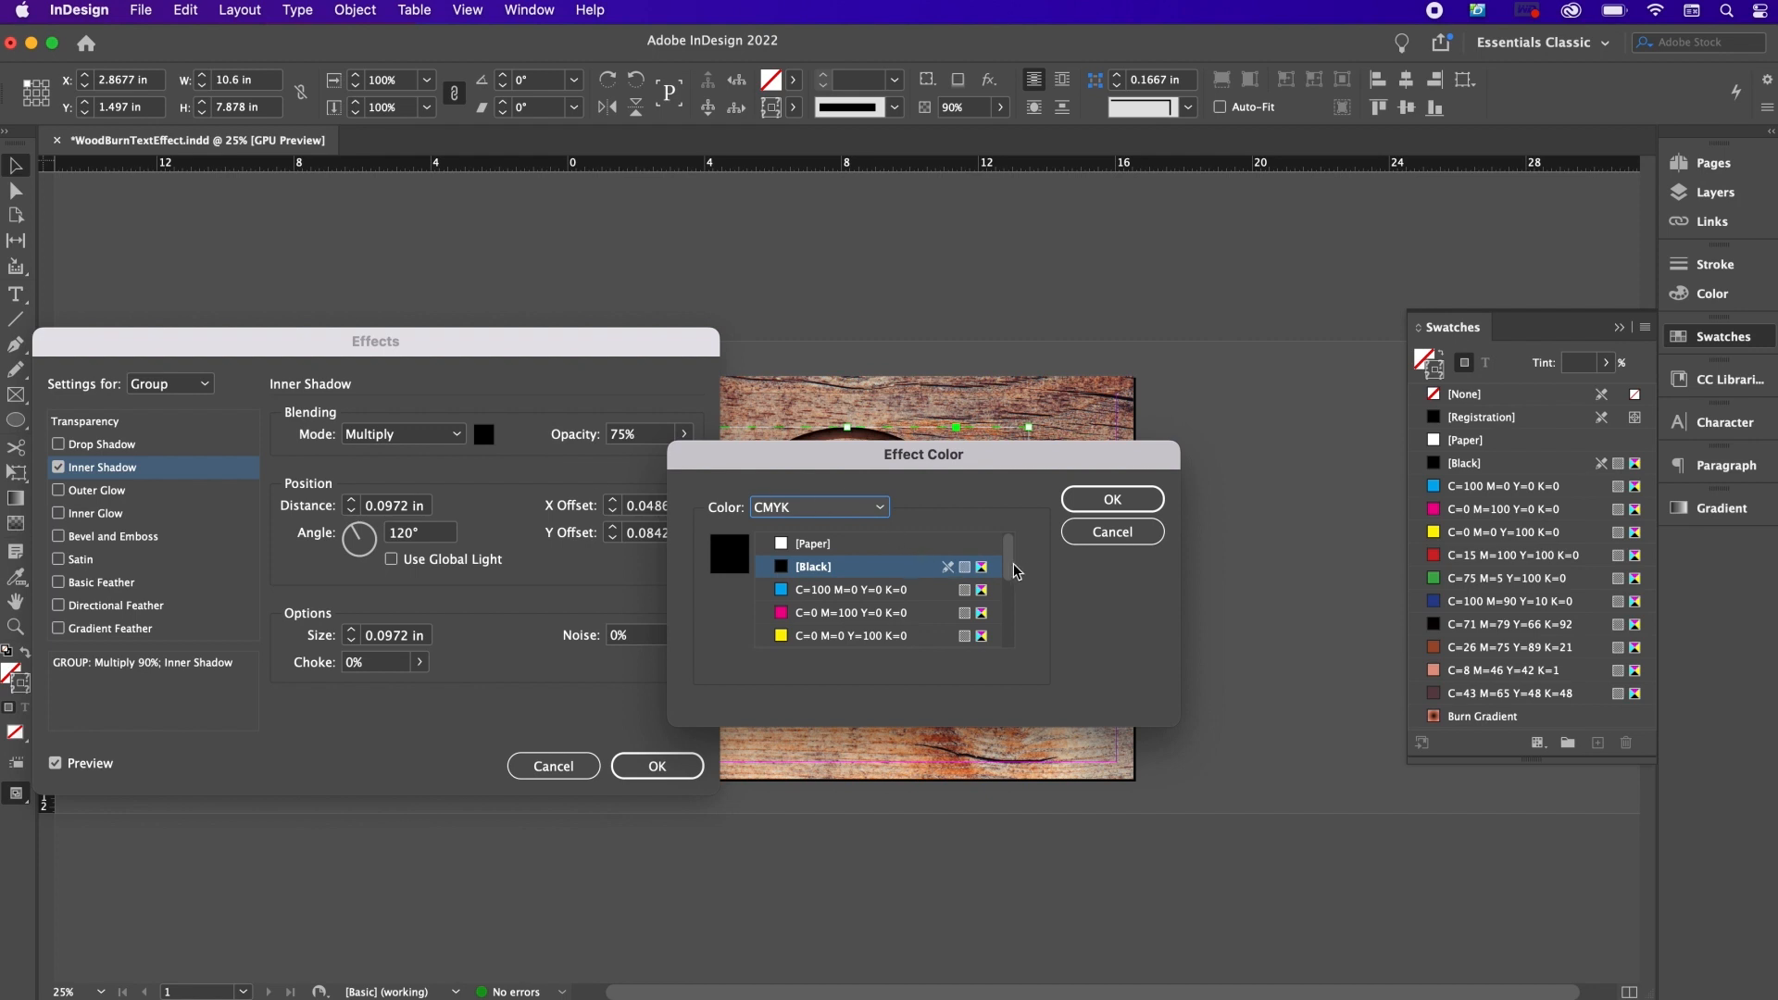
{"action": "left_click_drag", "start_coordinate": [1010, 566], "coordinate": [1010, 621]}
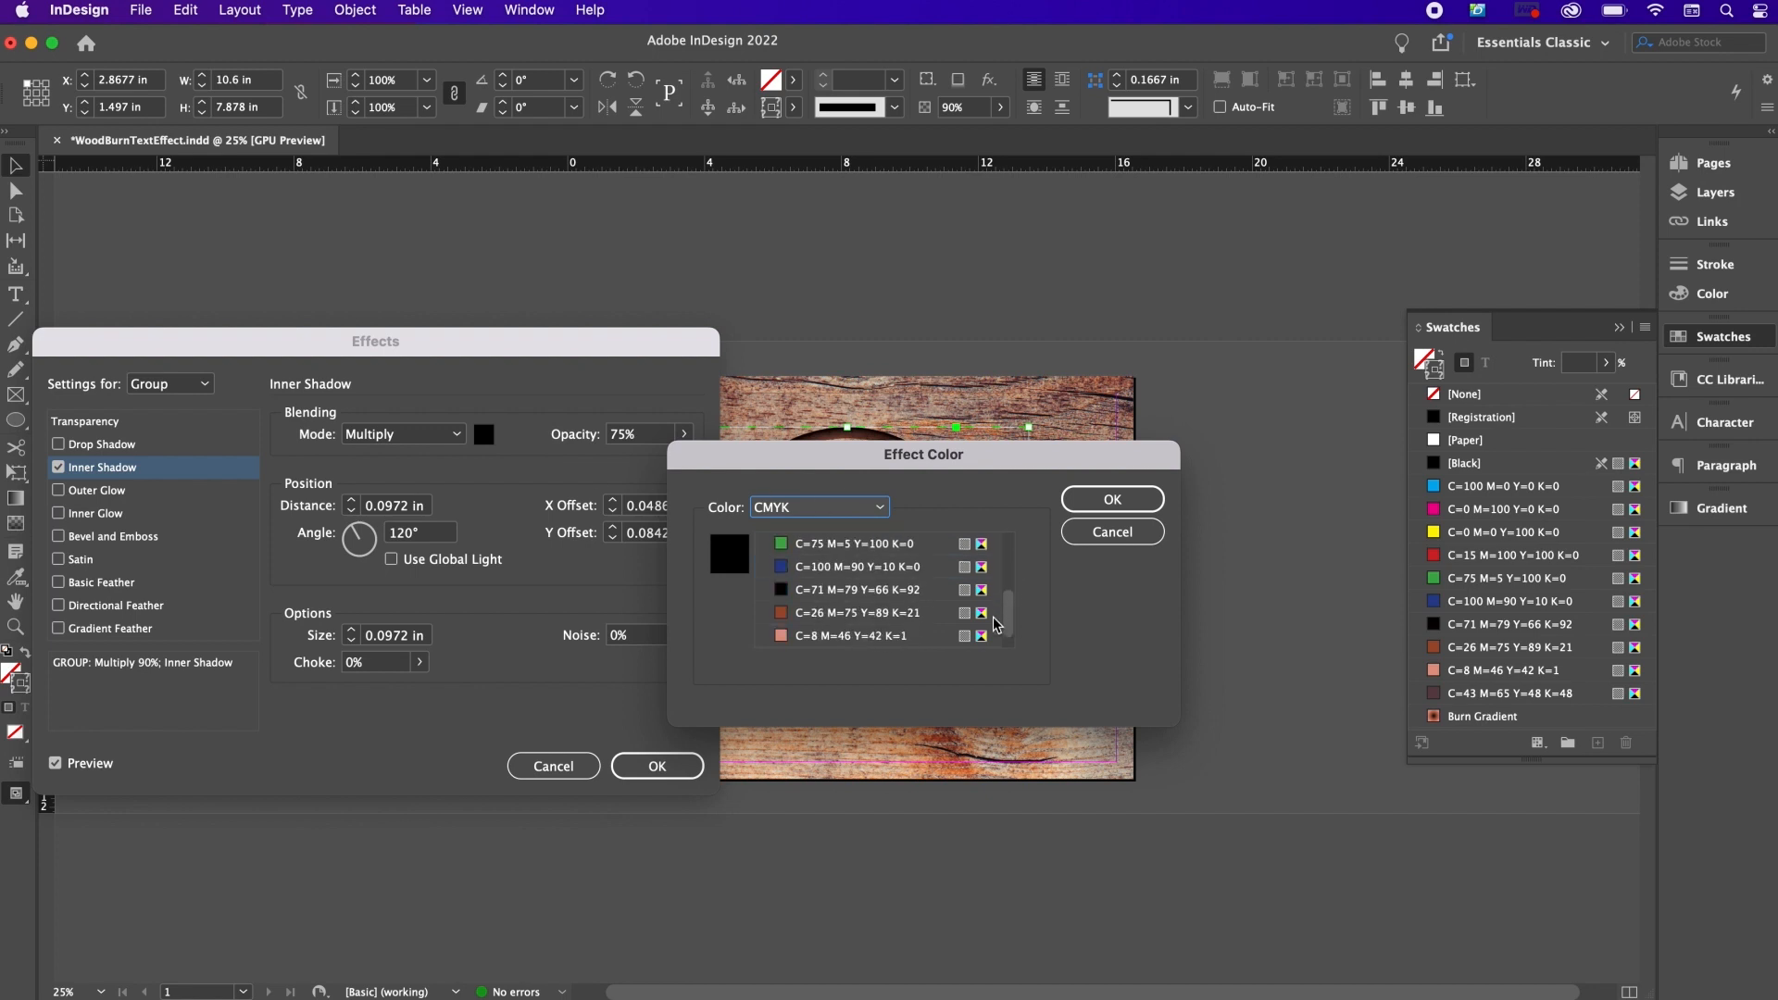
{"action": "left_click", "coordinate": [912, 593]}
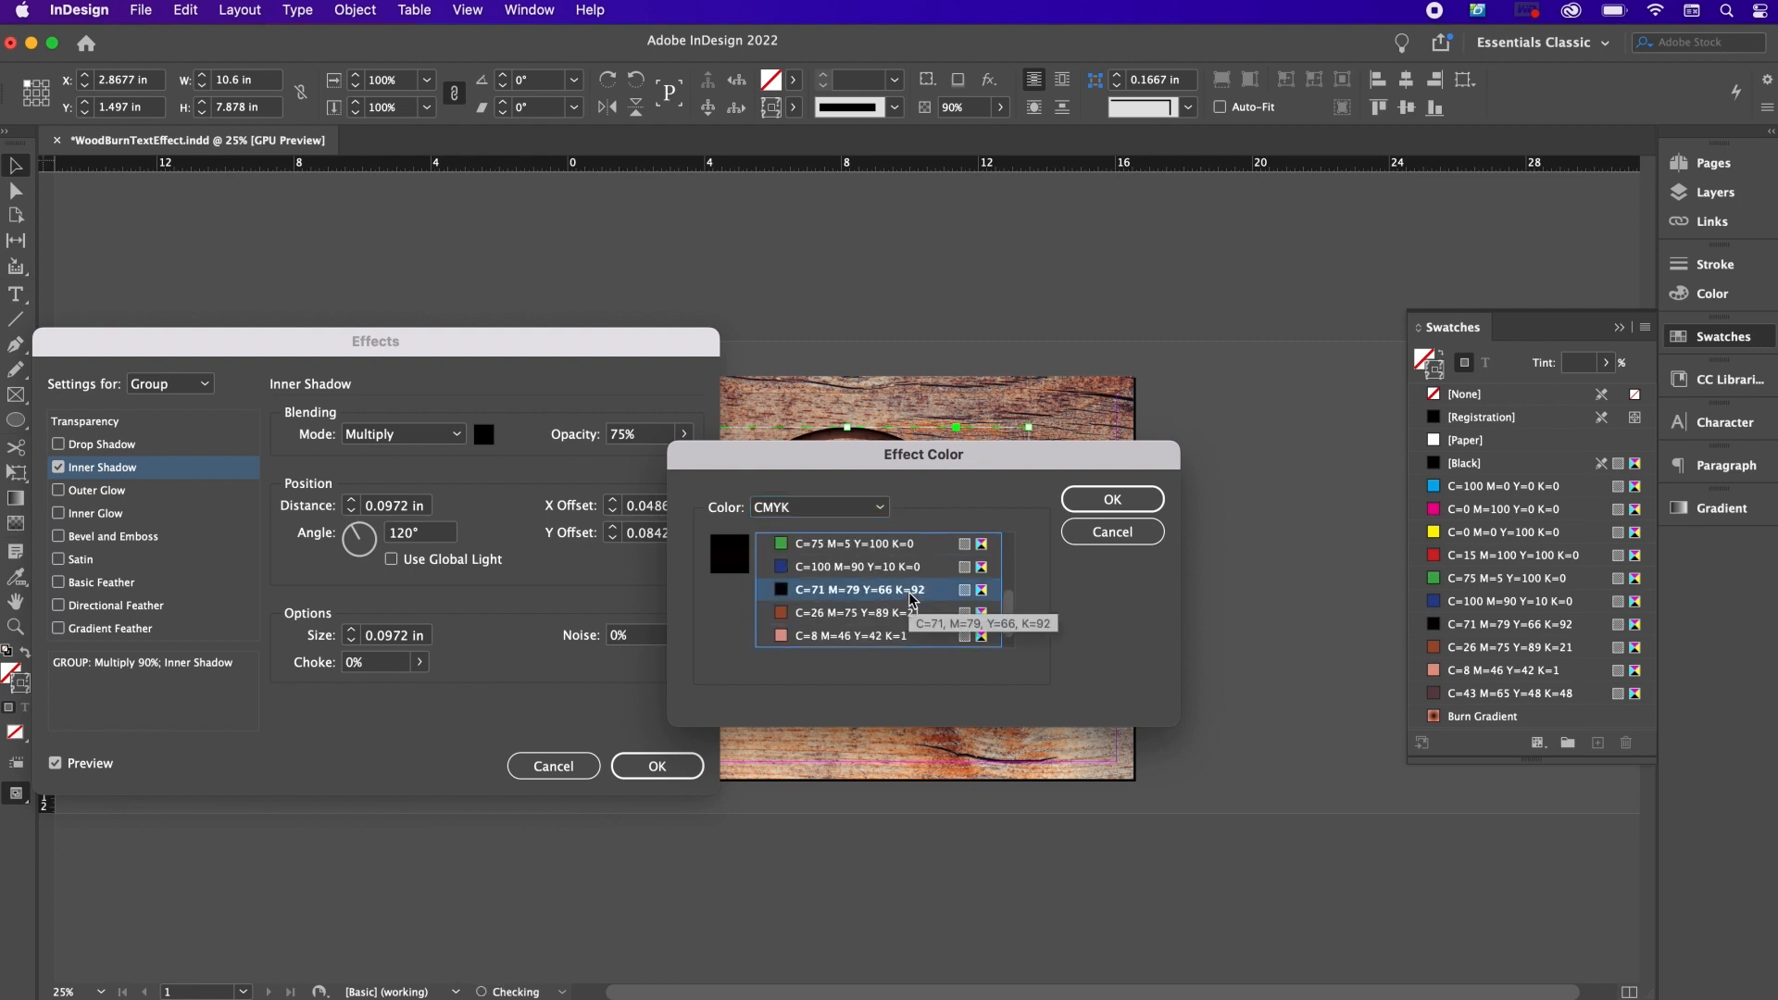
{"action": "left_click", "coordinate": [1112, 502]}
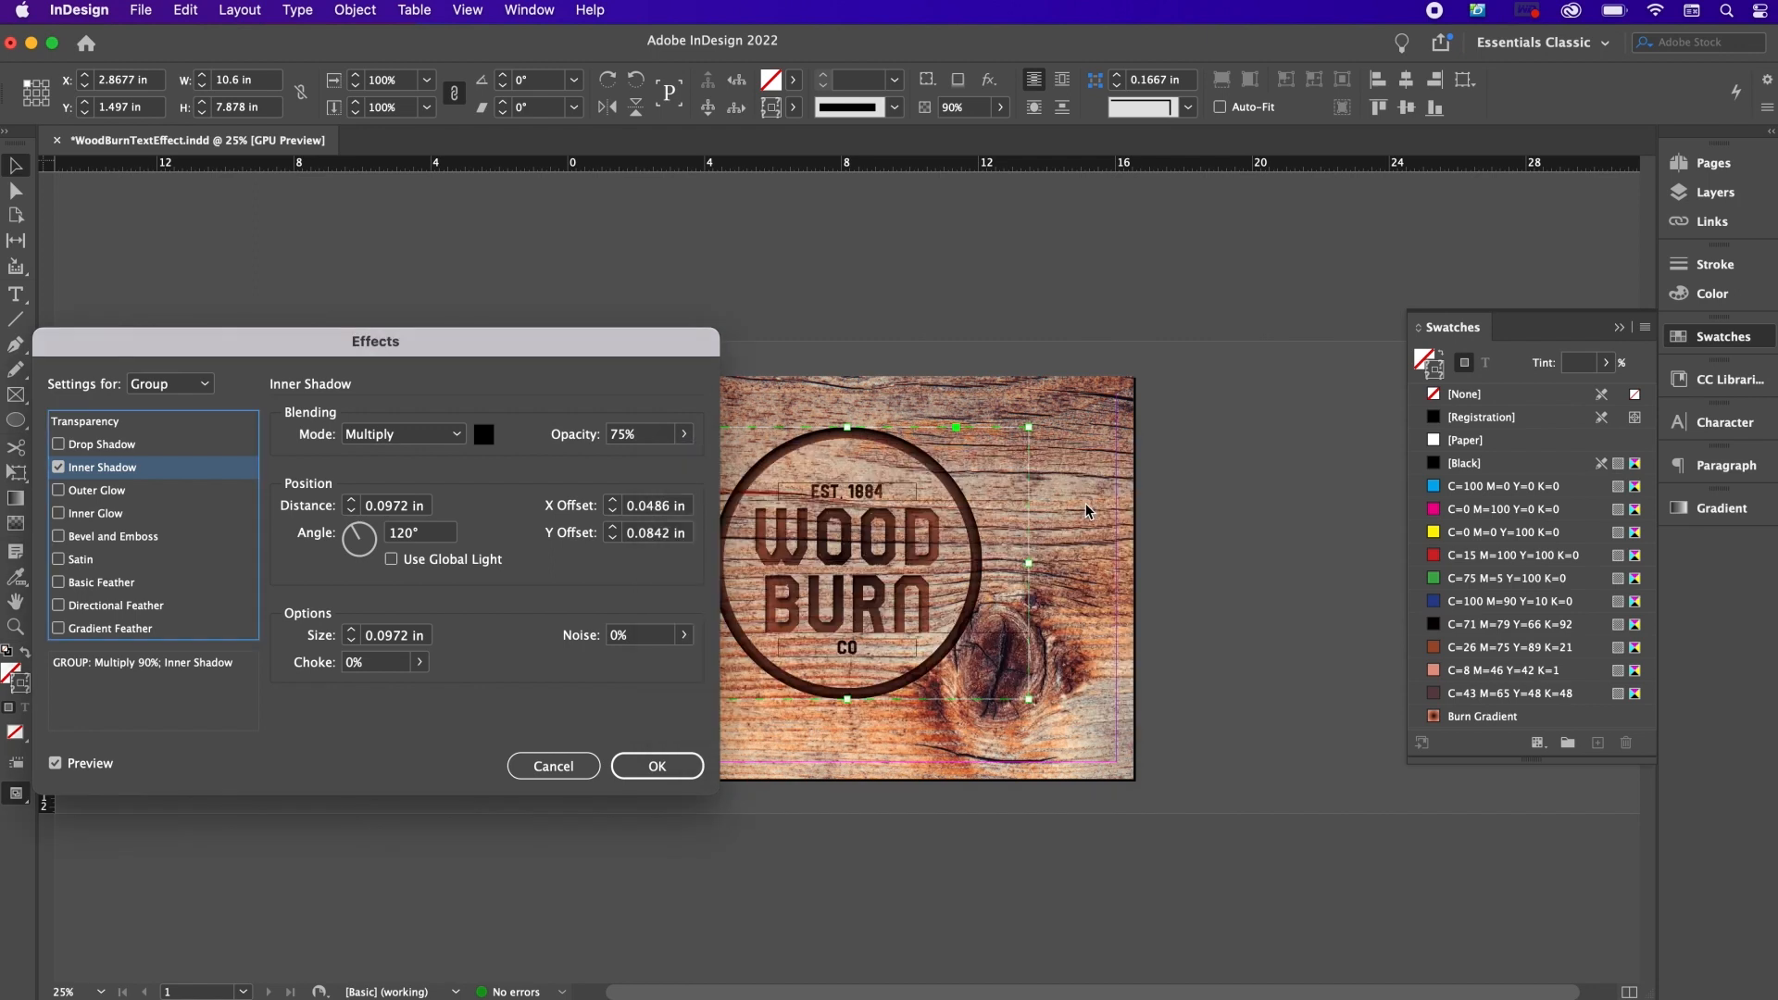
Step: Set the inner shadow's distance to 1 mm, size to 3 mm, choke to 25% and noise to 15%
{"action": "left_click", "coordinate": [421, 506]}
{"action": "type", "text": "1"}
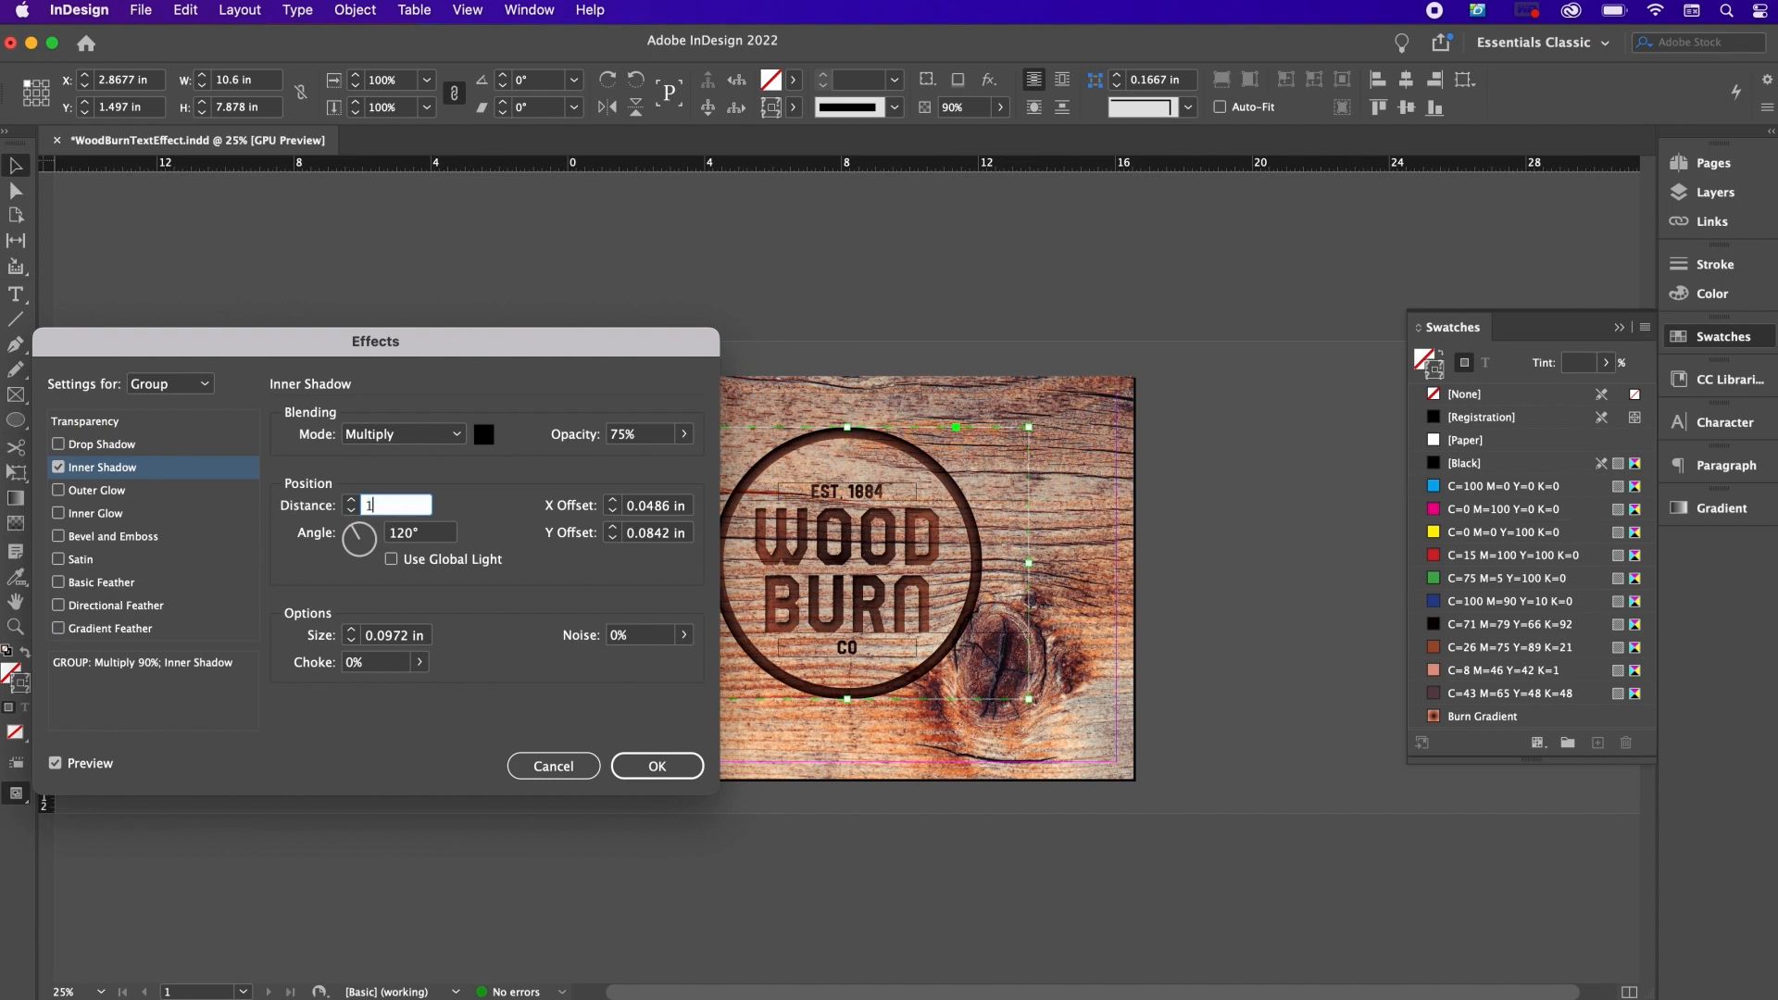
{"action": "type", "text": "MM"}
{"action": "left_click", "coordinate": [408, 635]}
{"action": "type", "text": "3MM"}
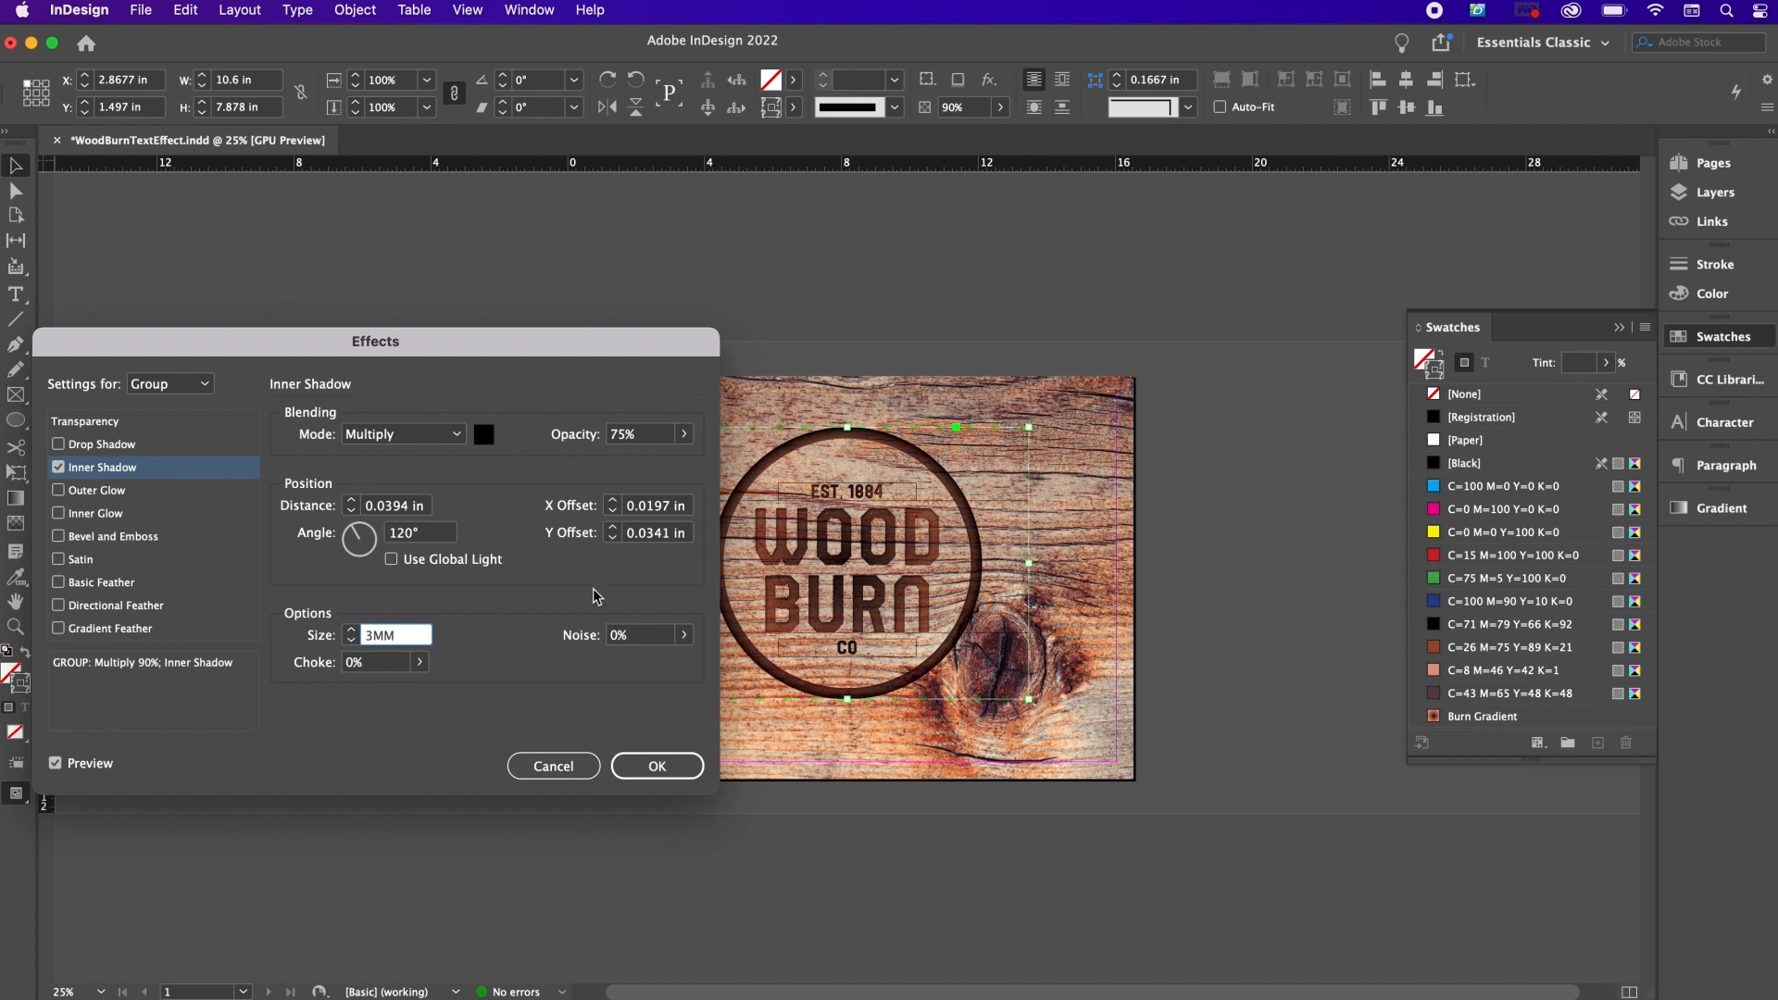
{"action": "left_click", "coordinate": [356, 667]}
{"action": "type", "text": "25"}
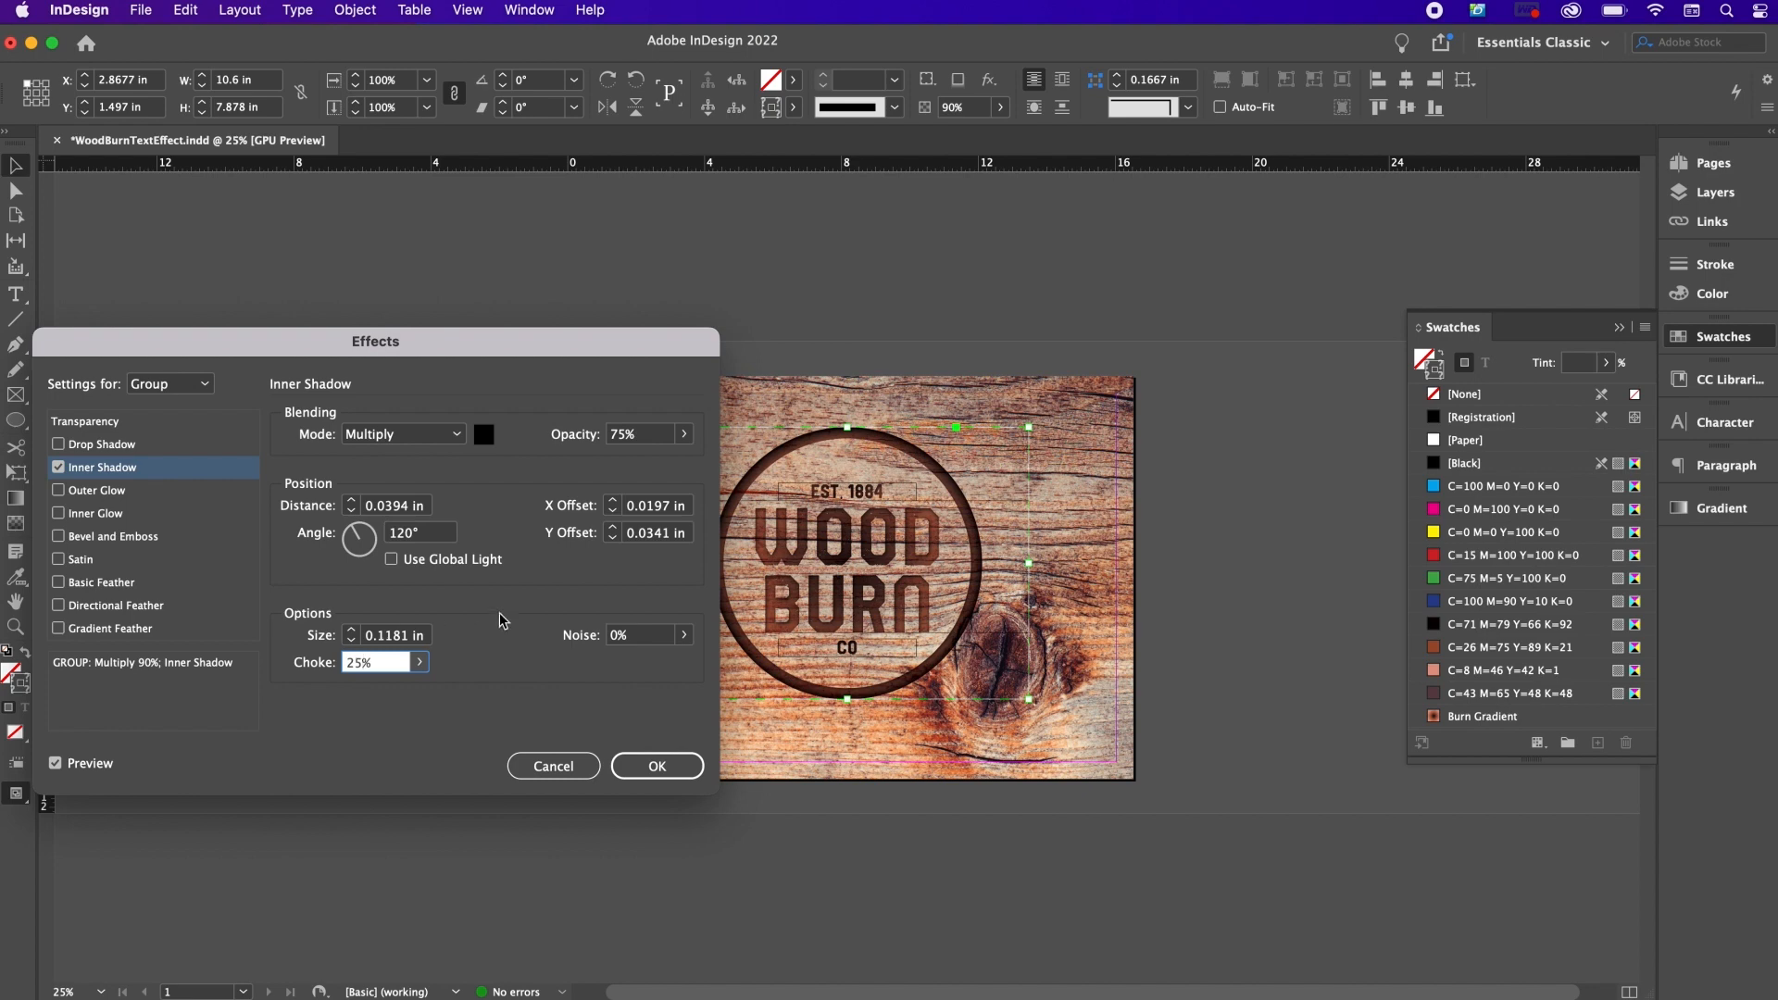
{"action": "left_click", "coordinate": [620, 639]}
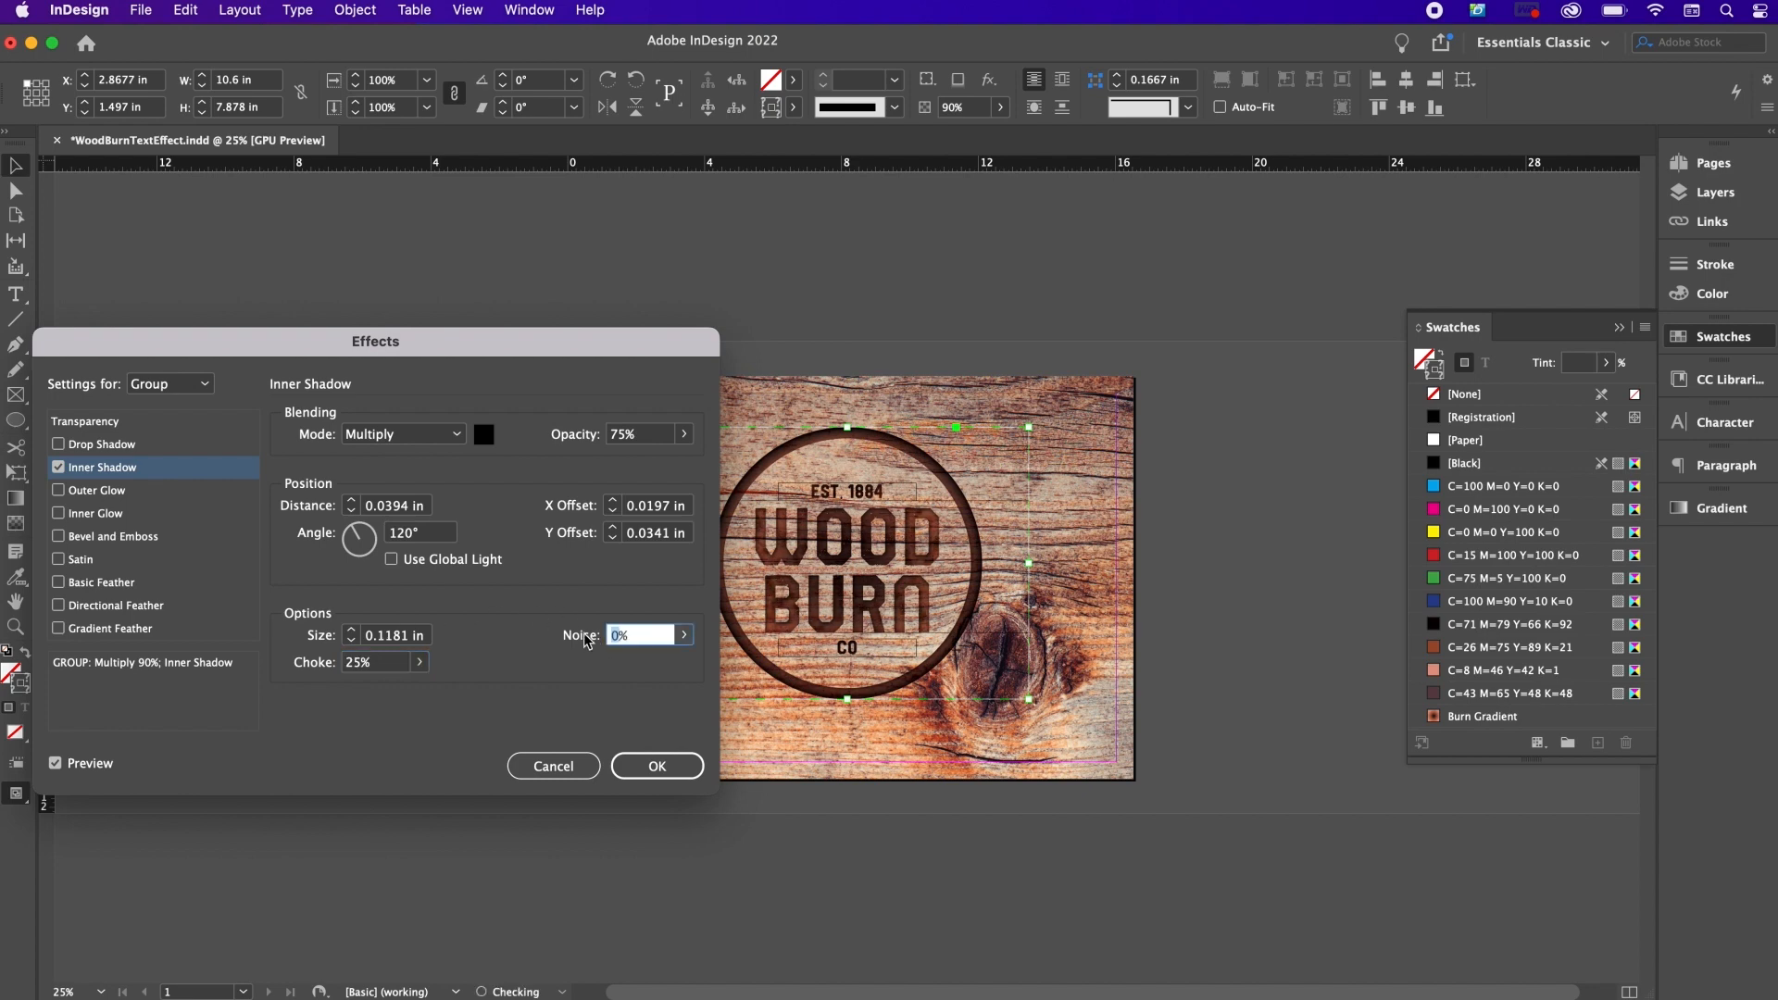
{"action": "type", "text": "15"}
Step: Add an outer glow to the logo group with Normal blending, 90% opacity and the C=26 M=75 Y=89 K=21 swatch
{"action": "left_click", "coordinate": [153, 489]}
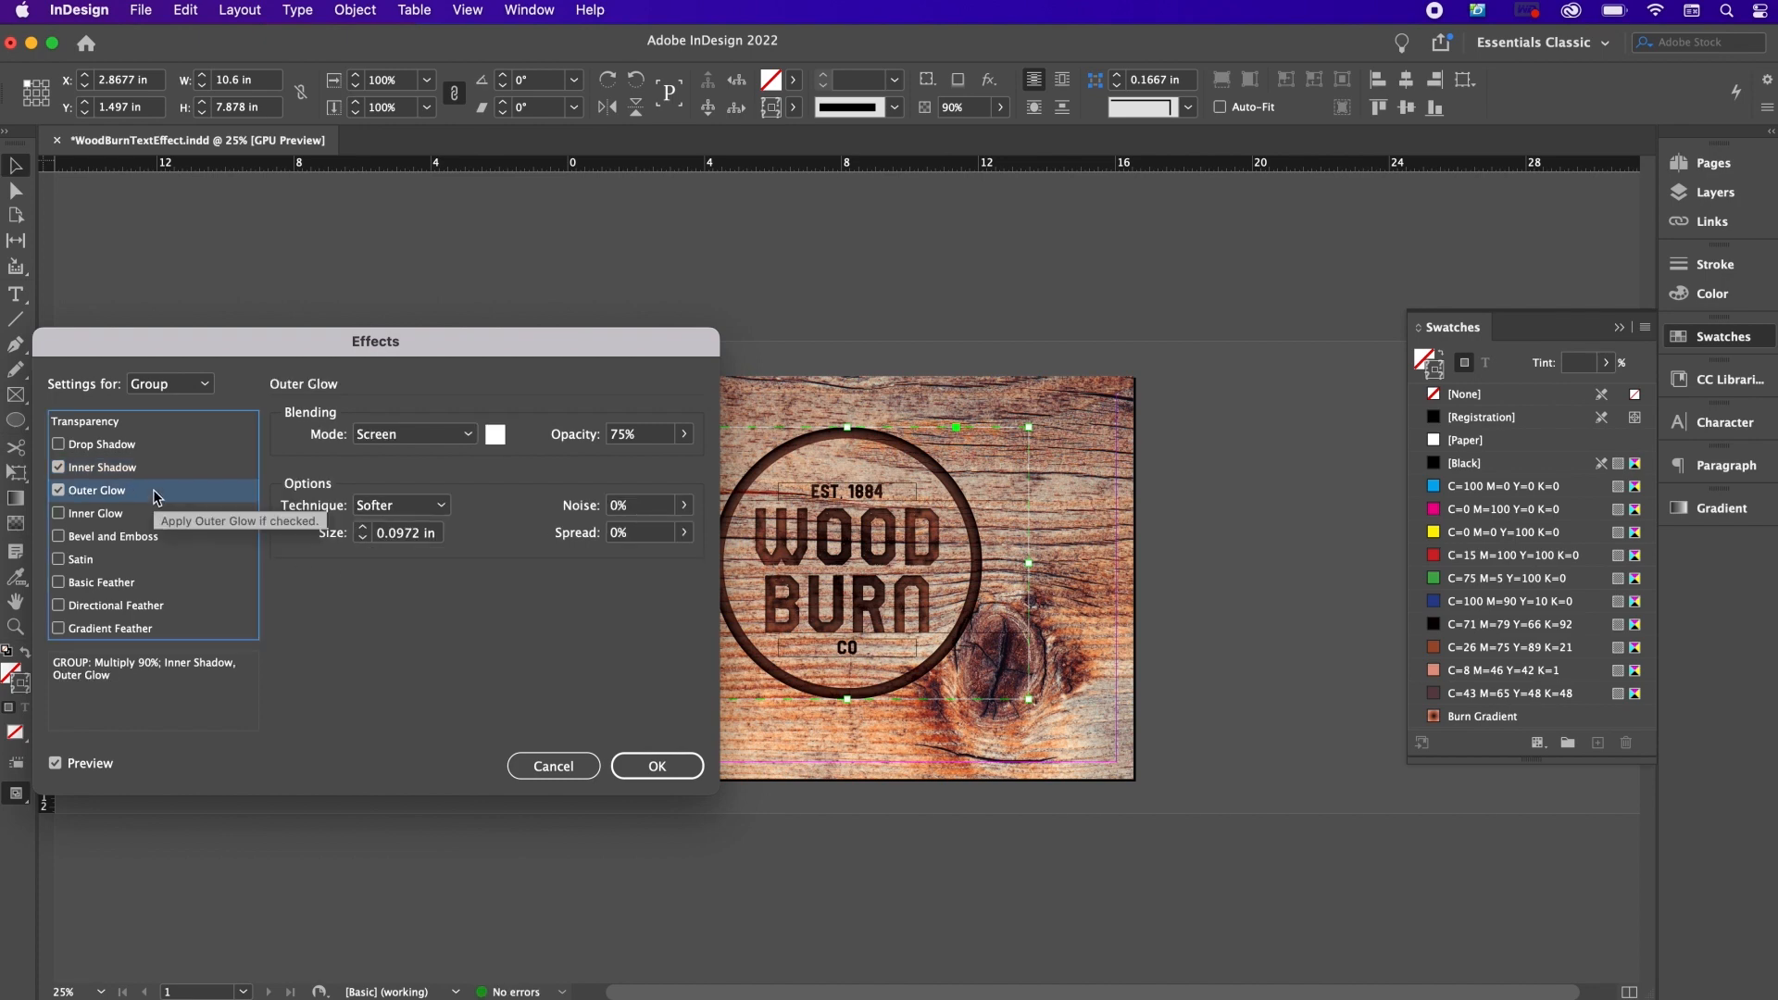
{"action": "left_click", "coordinate": [399, 433]}
{"action": "left_click", "coordinate": [398, 456]}
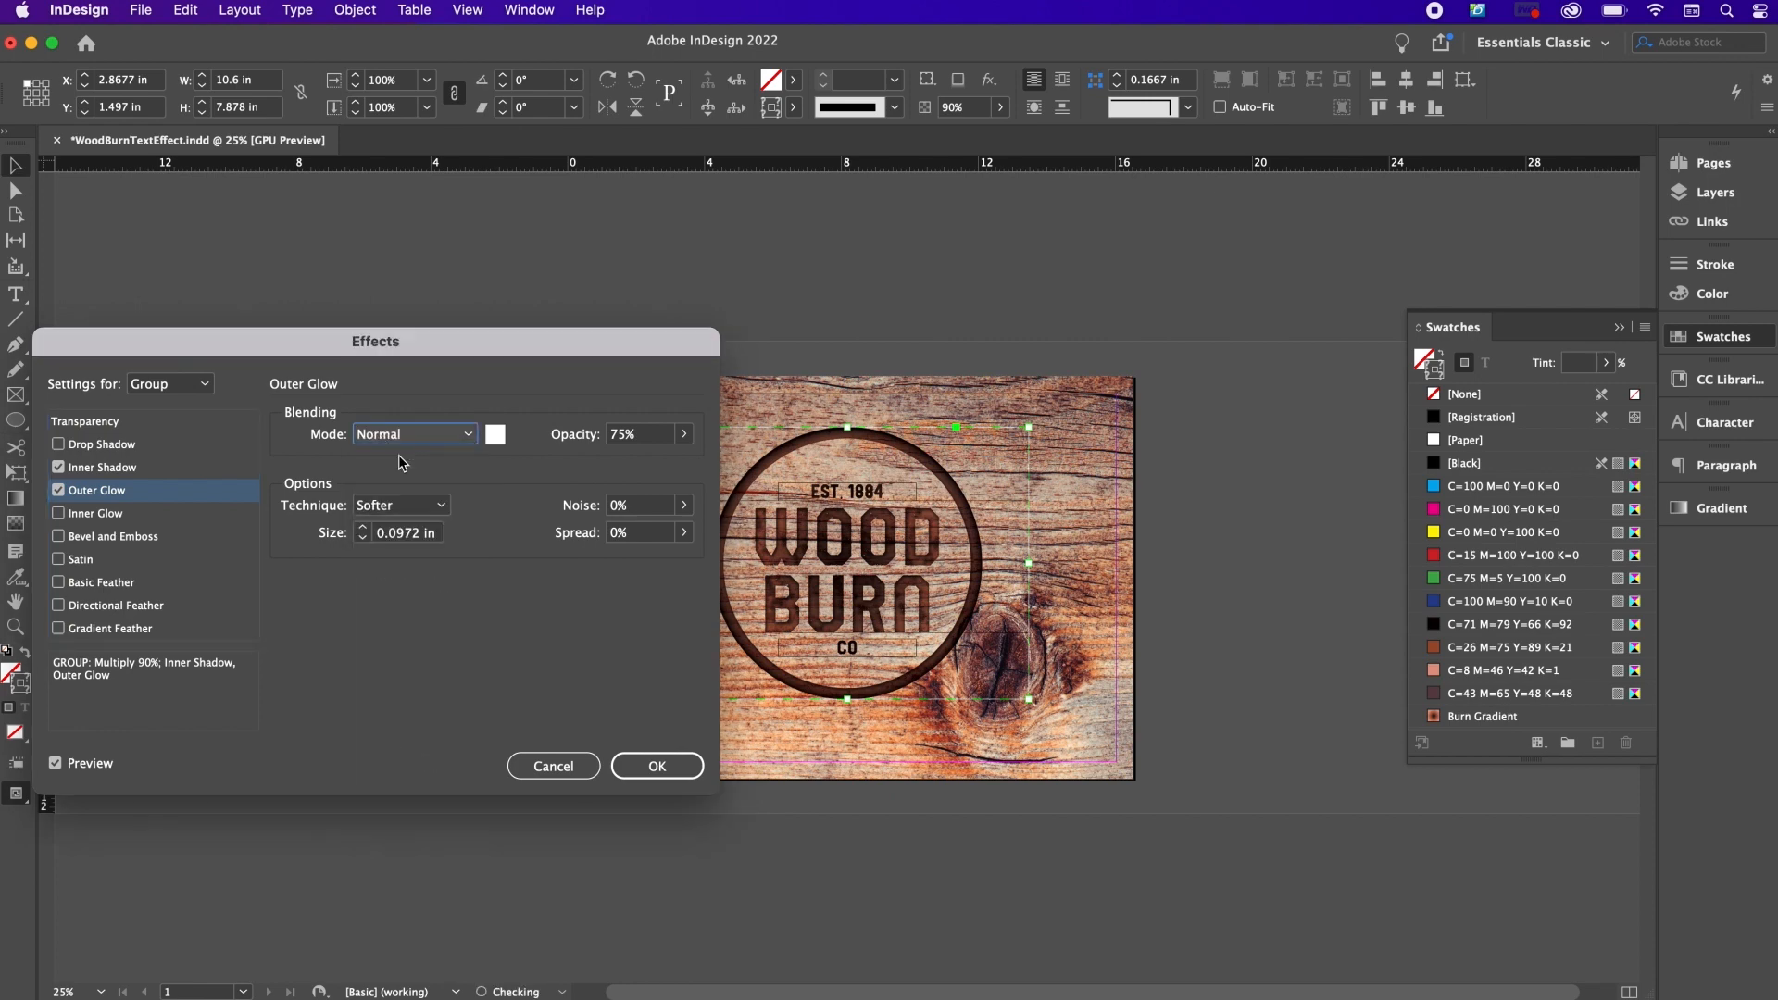
{"action": "left_click", "coordinate": [615, 435]}
{"action": "key", "text": "Delete"}
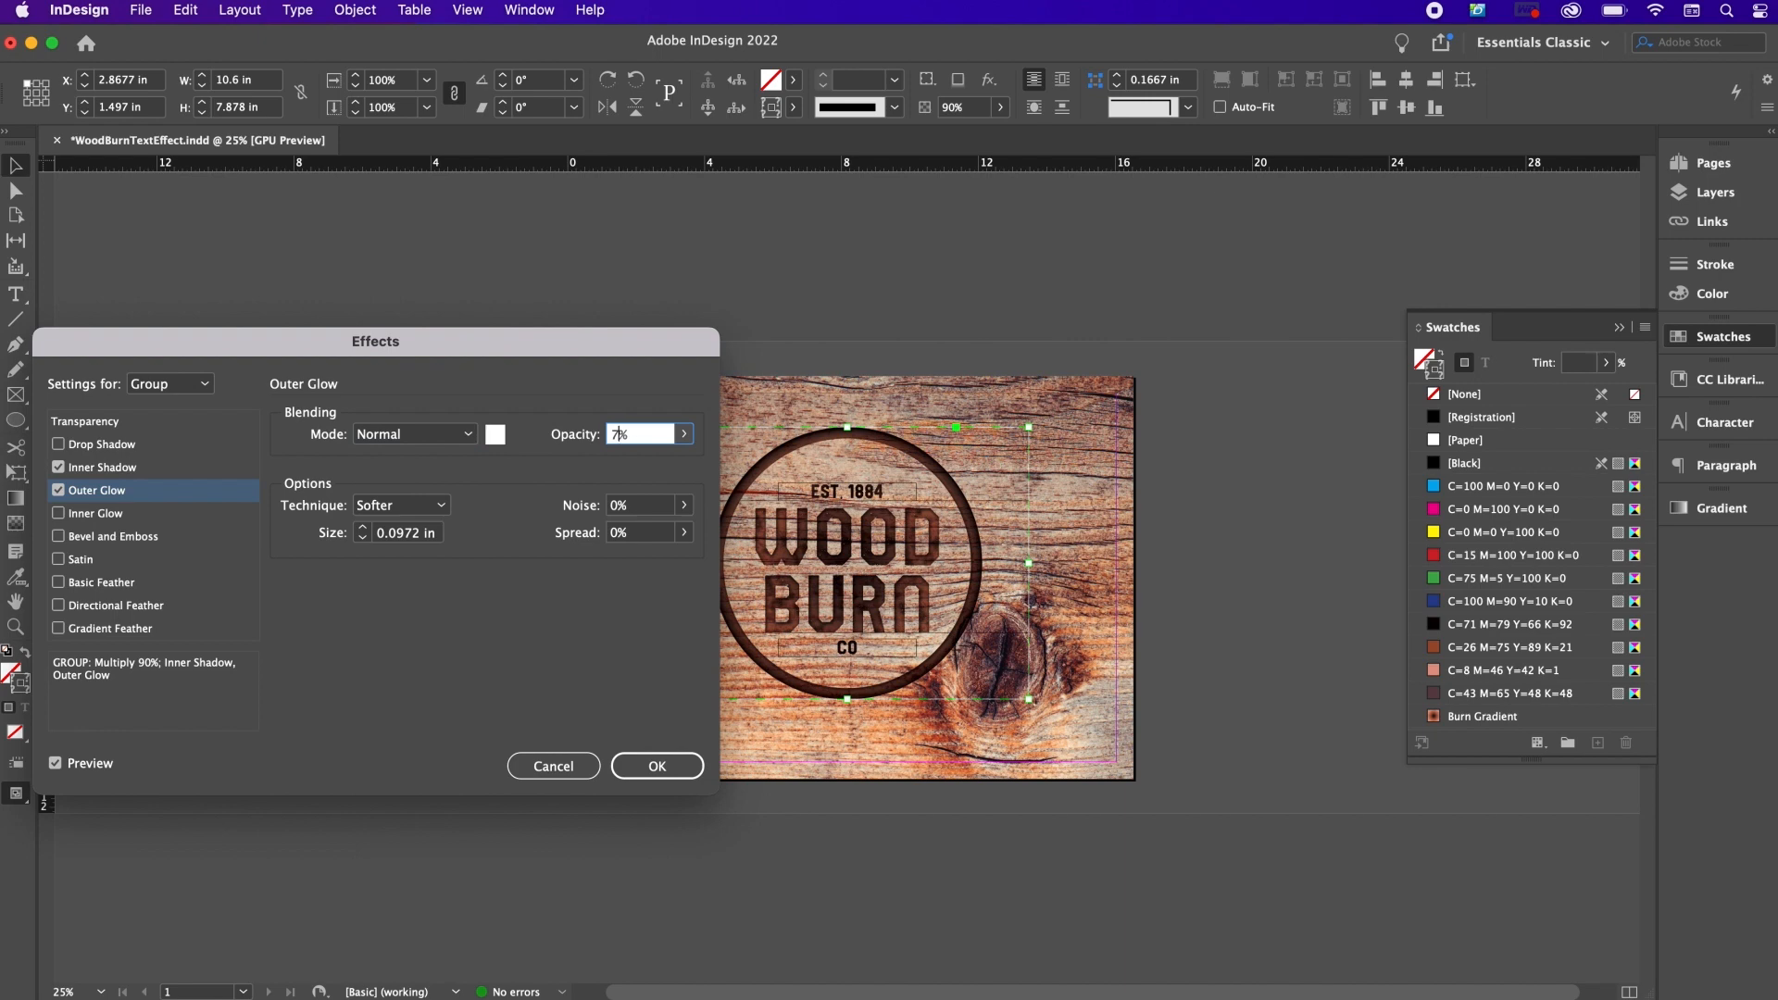
{"action": "key", "text": "BackSpace"}
{"action": "type", "text": "90"}
{"action": "left_click", "coordinate": [496, 436]}
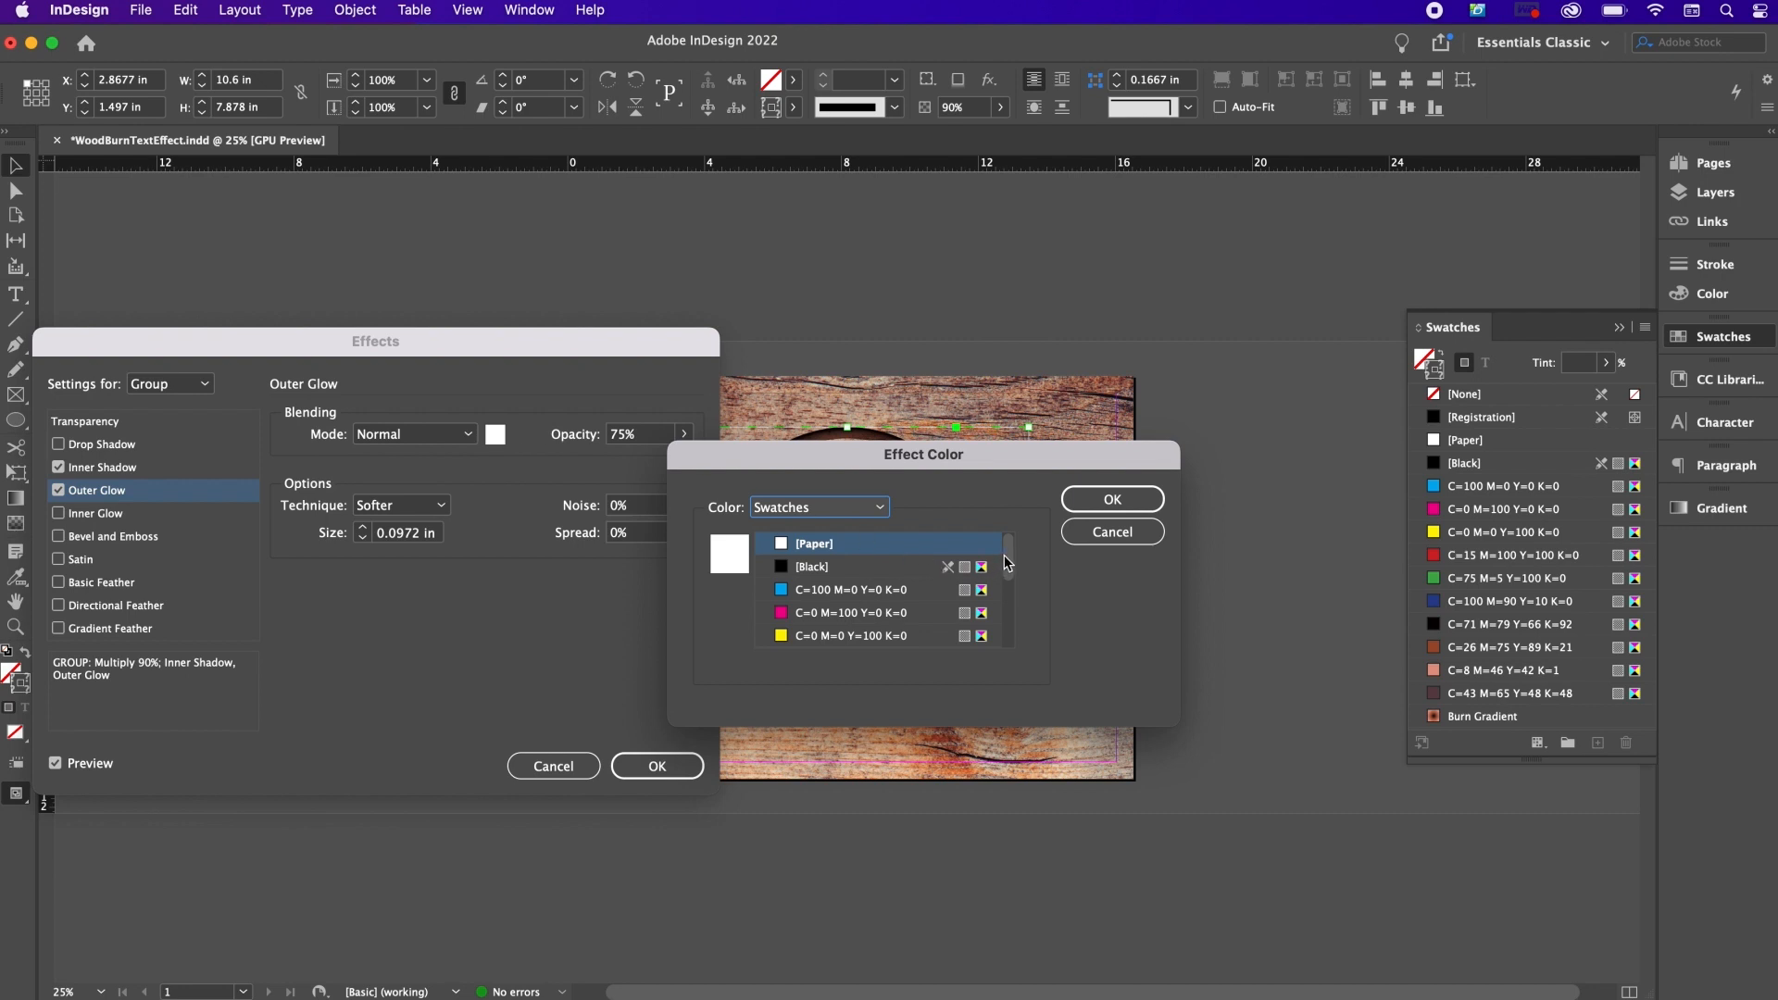
{"action": "scroll", "coordinate": [917, 593], "scroll_direction": "down", "scroll_amount": 5}
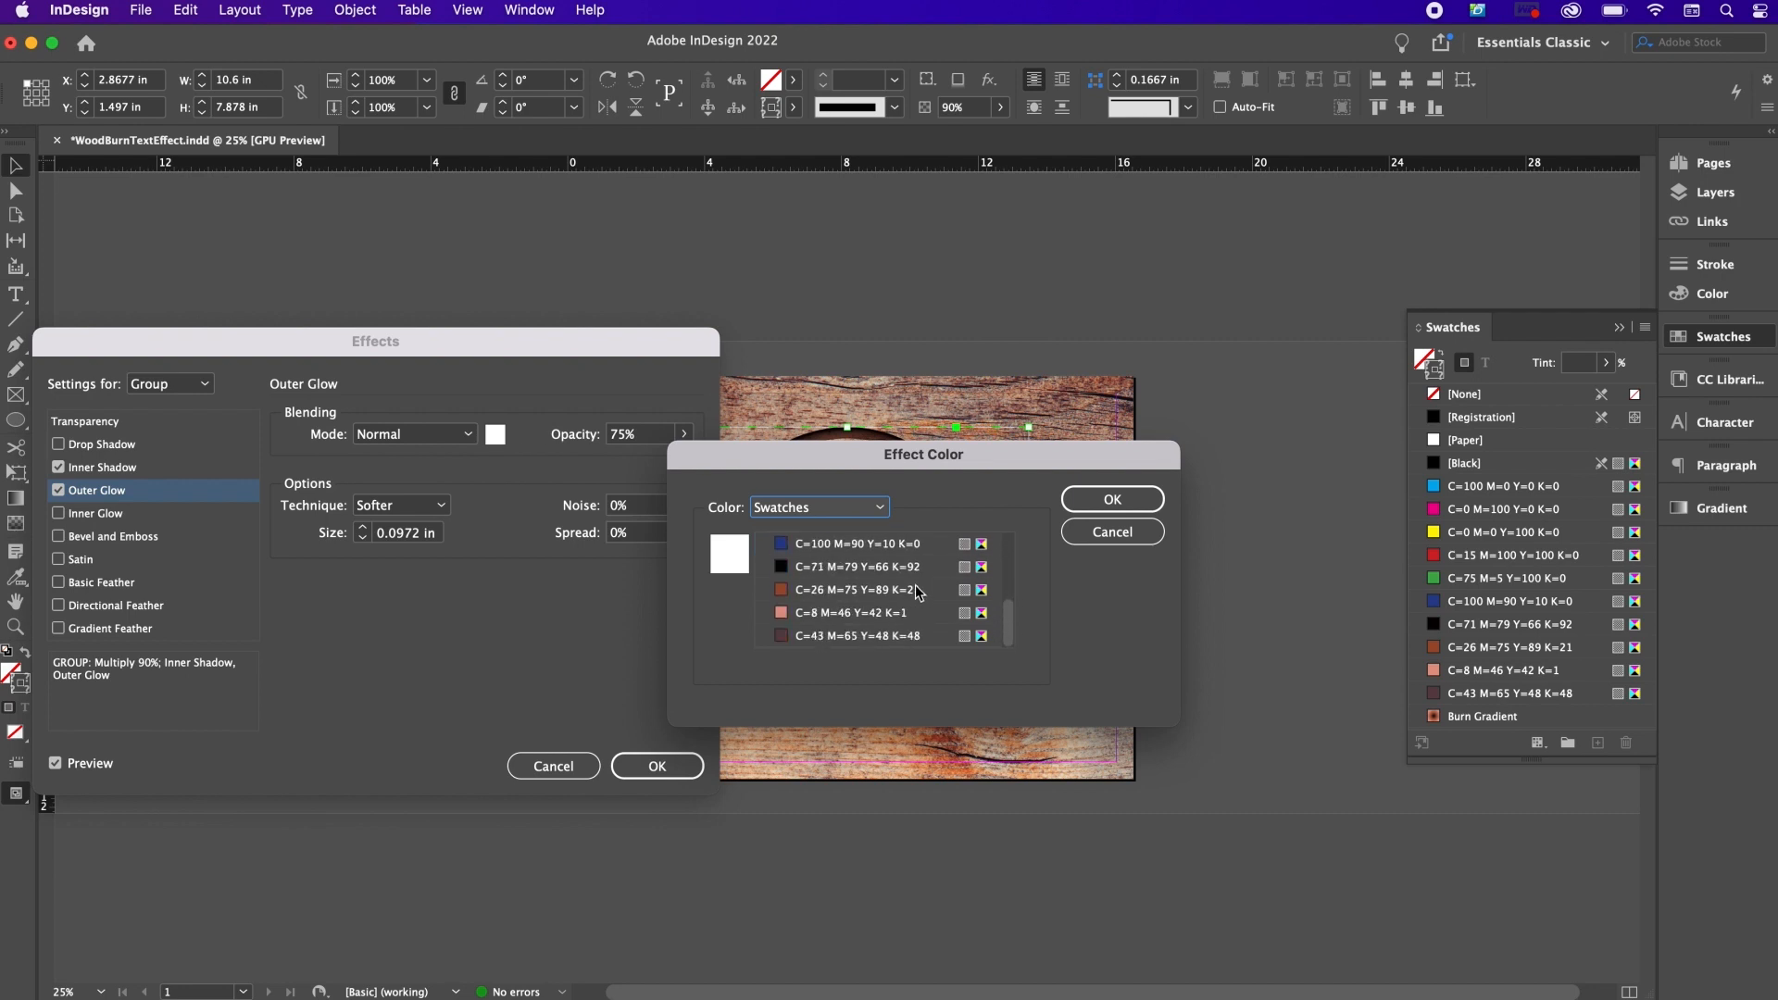
{"action": "left_click", "coordinate": [917, 591]}
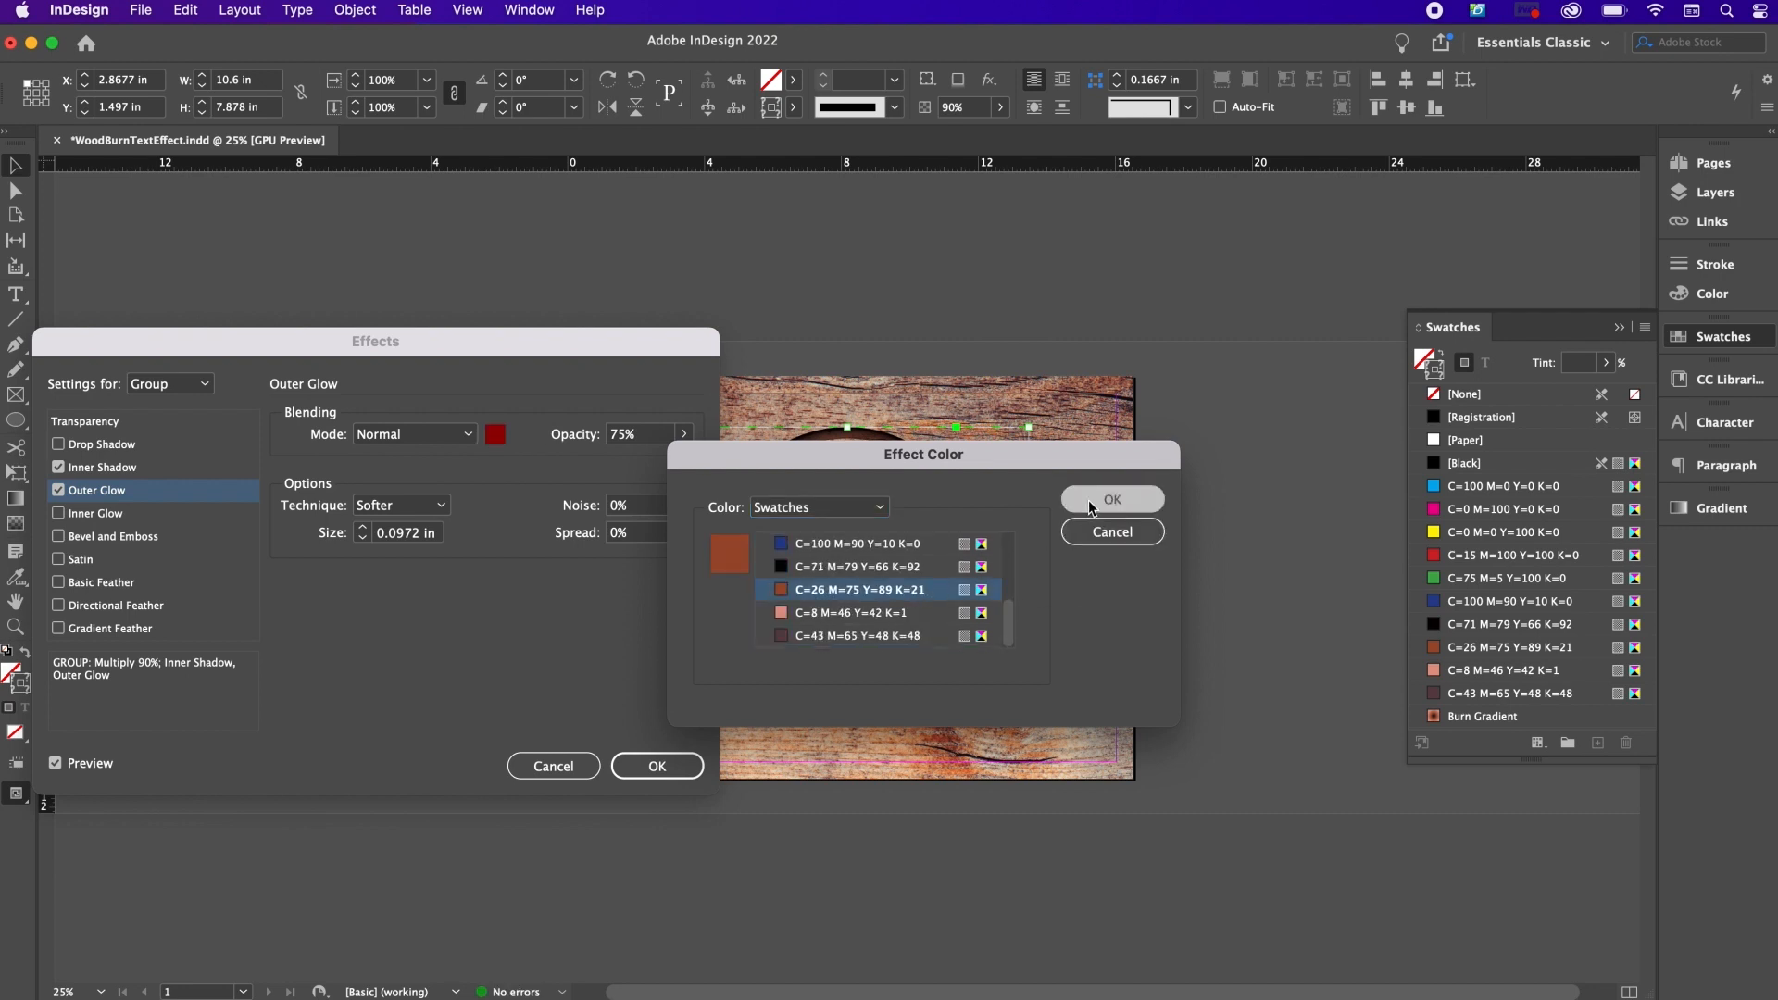
{"action": "left_click", "coordinate": [1087, 500]}
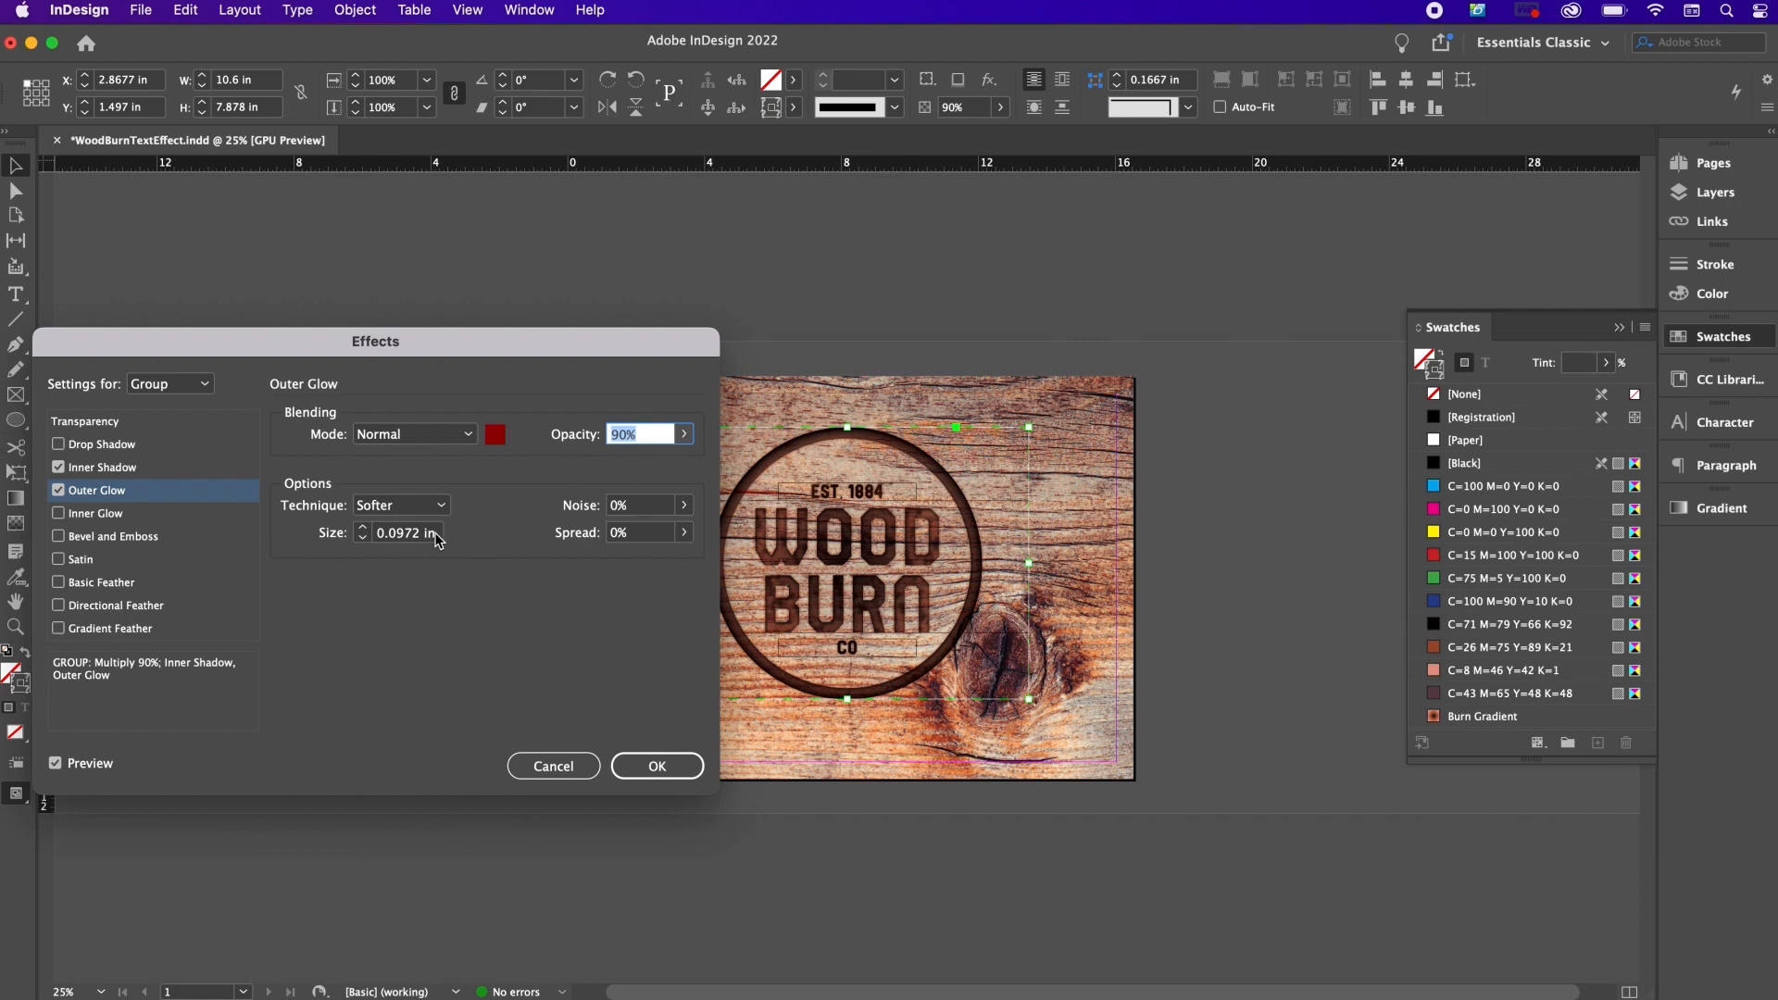
Step: Set the outer glow's size to 5 mm, noise to 25% and spread to 45%
{"action": "key", "text": "Tab"}
{"action": "type", "text": "5MM"}
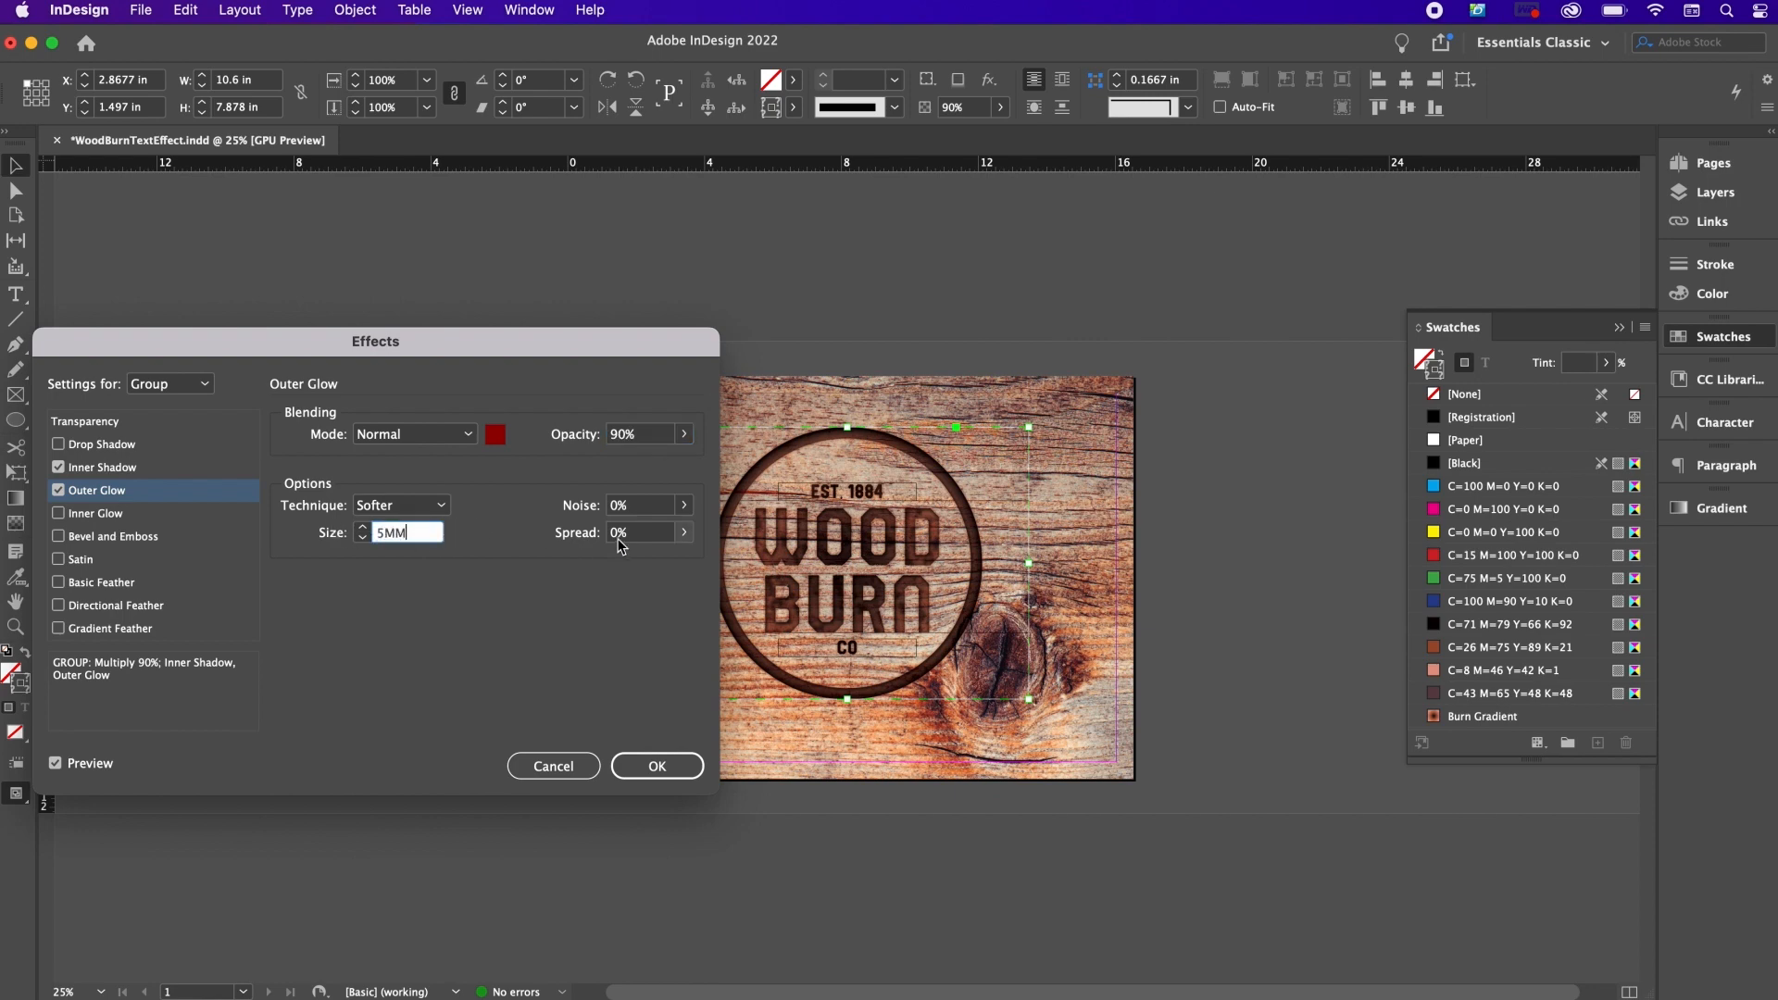
{"action": "key", "text": "Tab"}
{"action": "type", "text": "25%"}
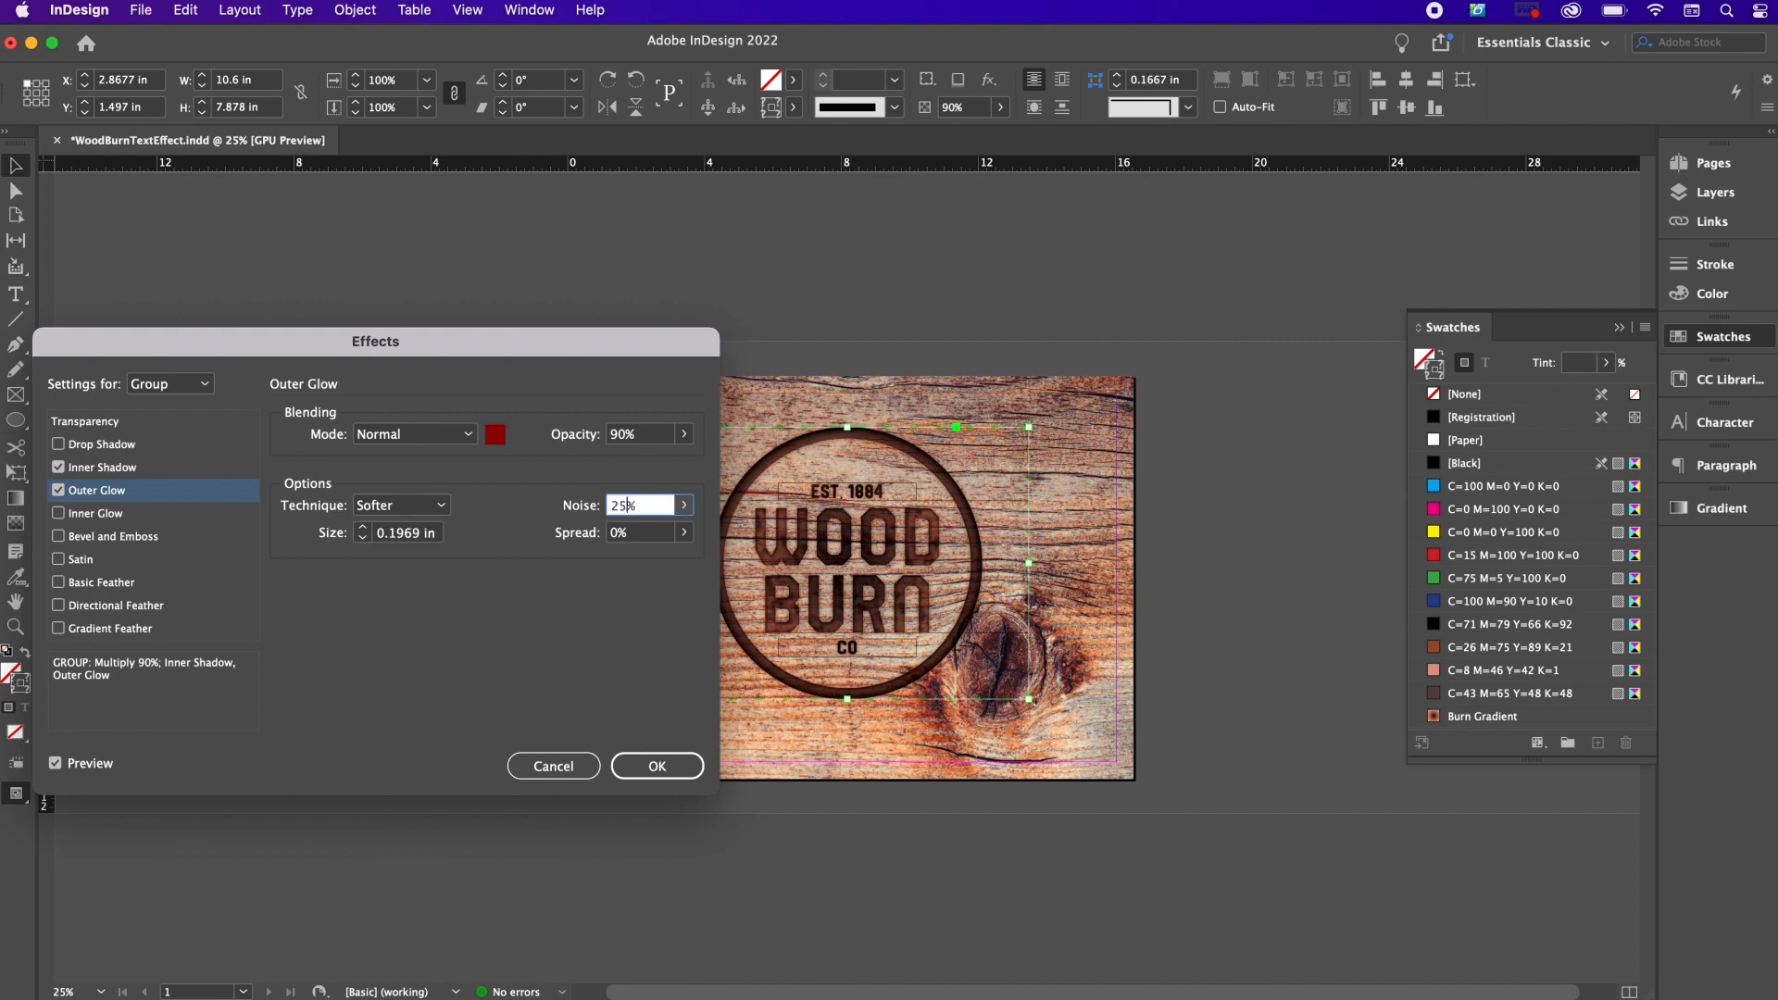
{"action": "key", "text": "Tab"}
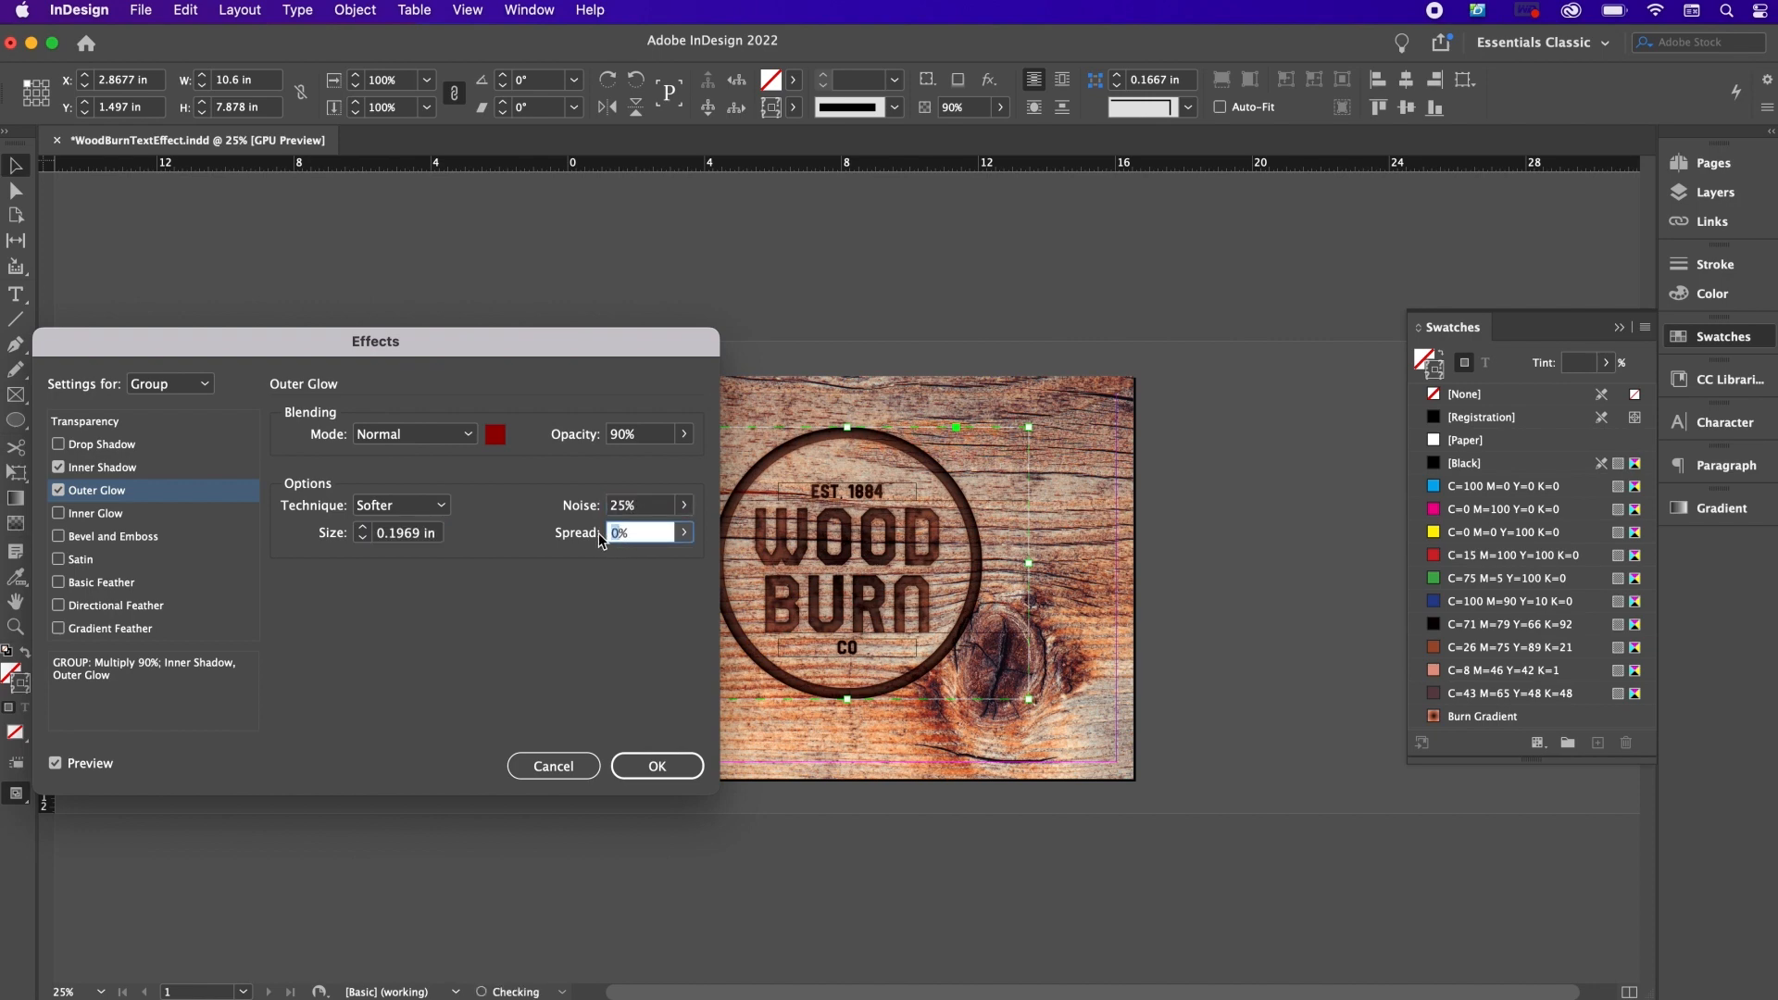
{"action": "type", "text": "45"}
Step: Add an inner glow to the logo group with Normal blending, 85% opacity and the C=8 M=46 Y=42 K=1 swatch
{"action": "left_click", "coordinate": [168, 515]}
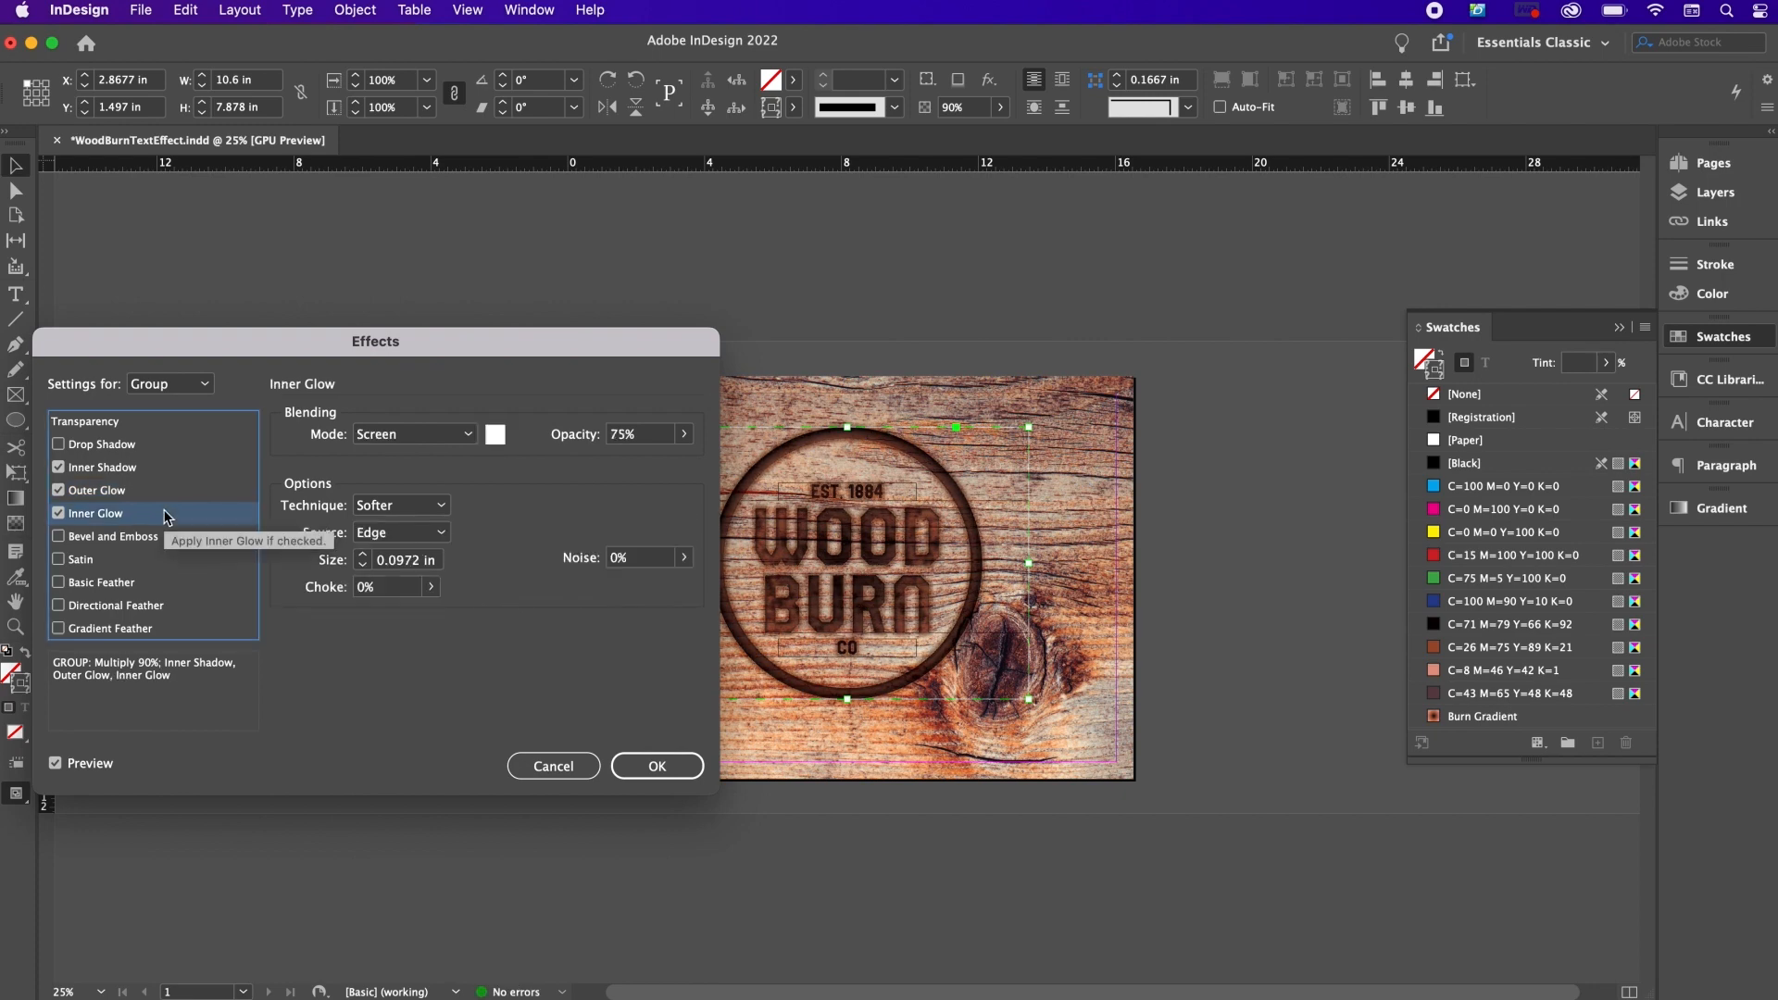
{"action": "left_click", "coordinate": [378, 435]}
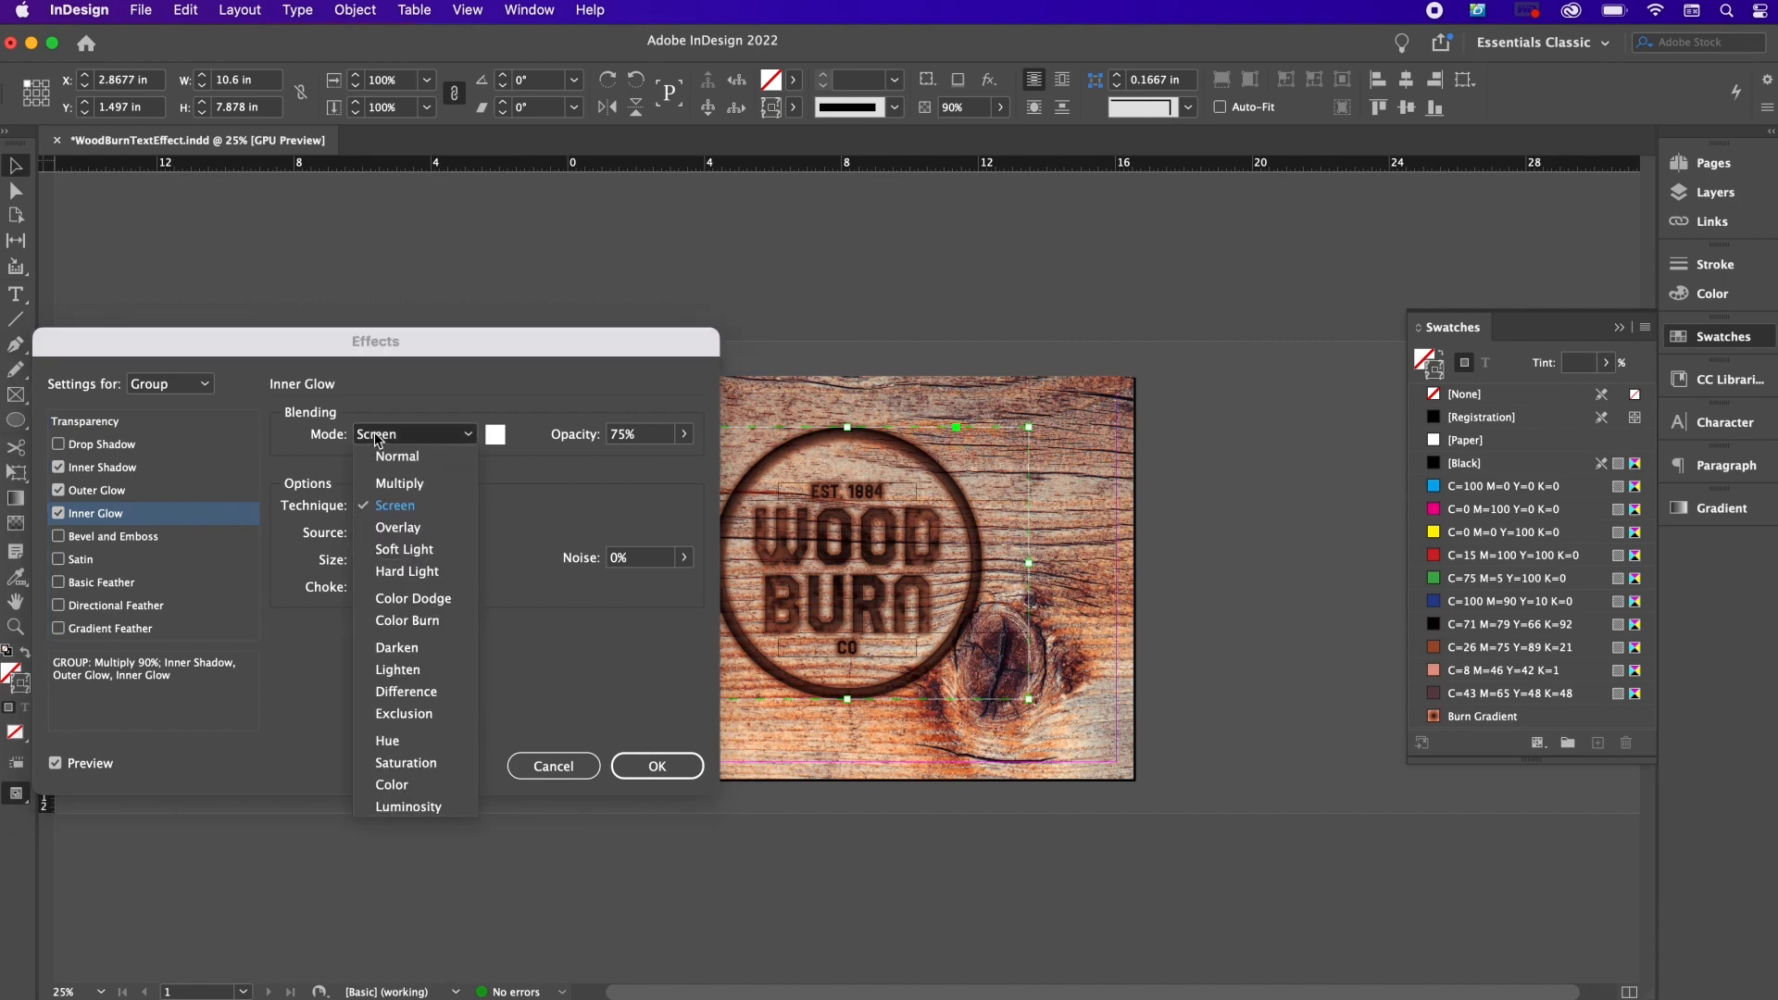
{"action": "left_click", "coordinate": [385, 457]}
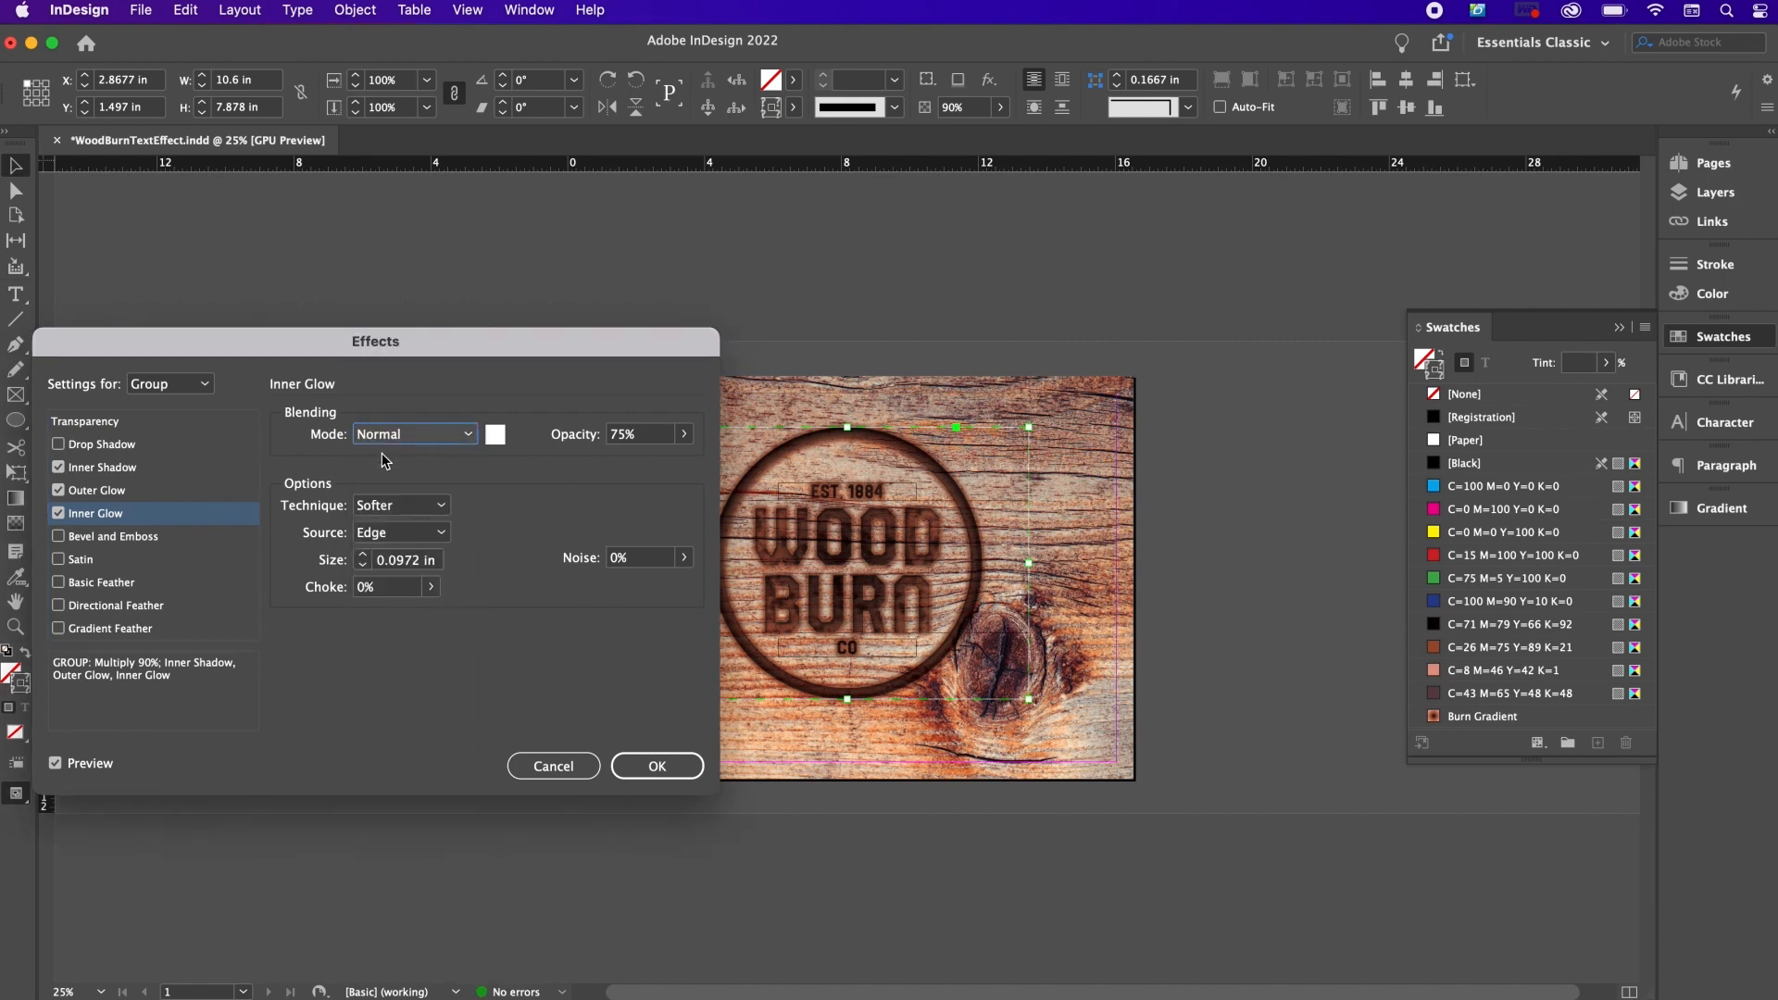
{"action": "left_click", "coordinate": [619, 441]}
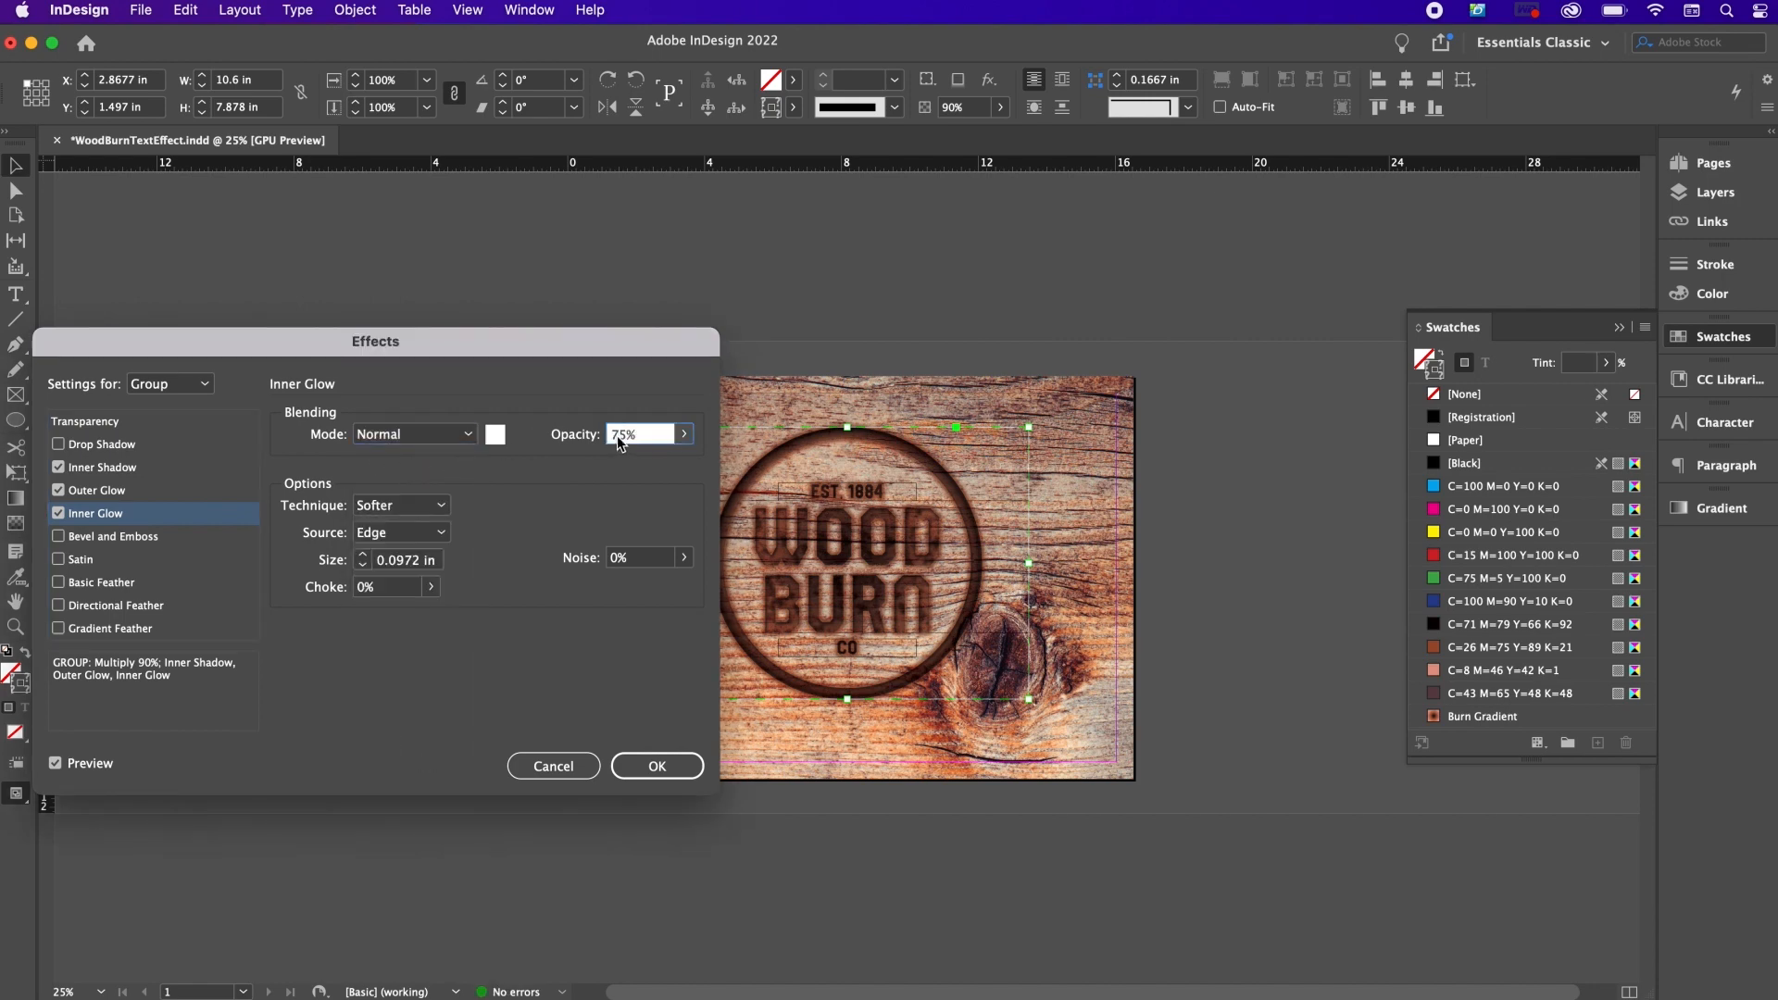
{"action": "key", "text": "BackSpace"}
{"action": "type", "text": "8"}
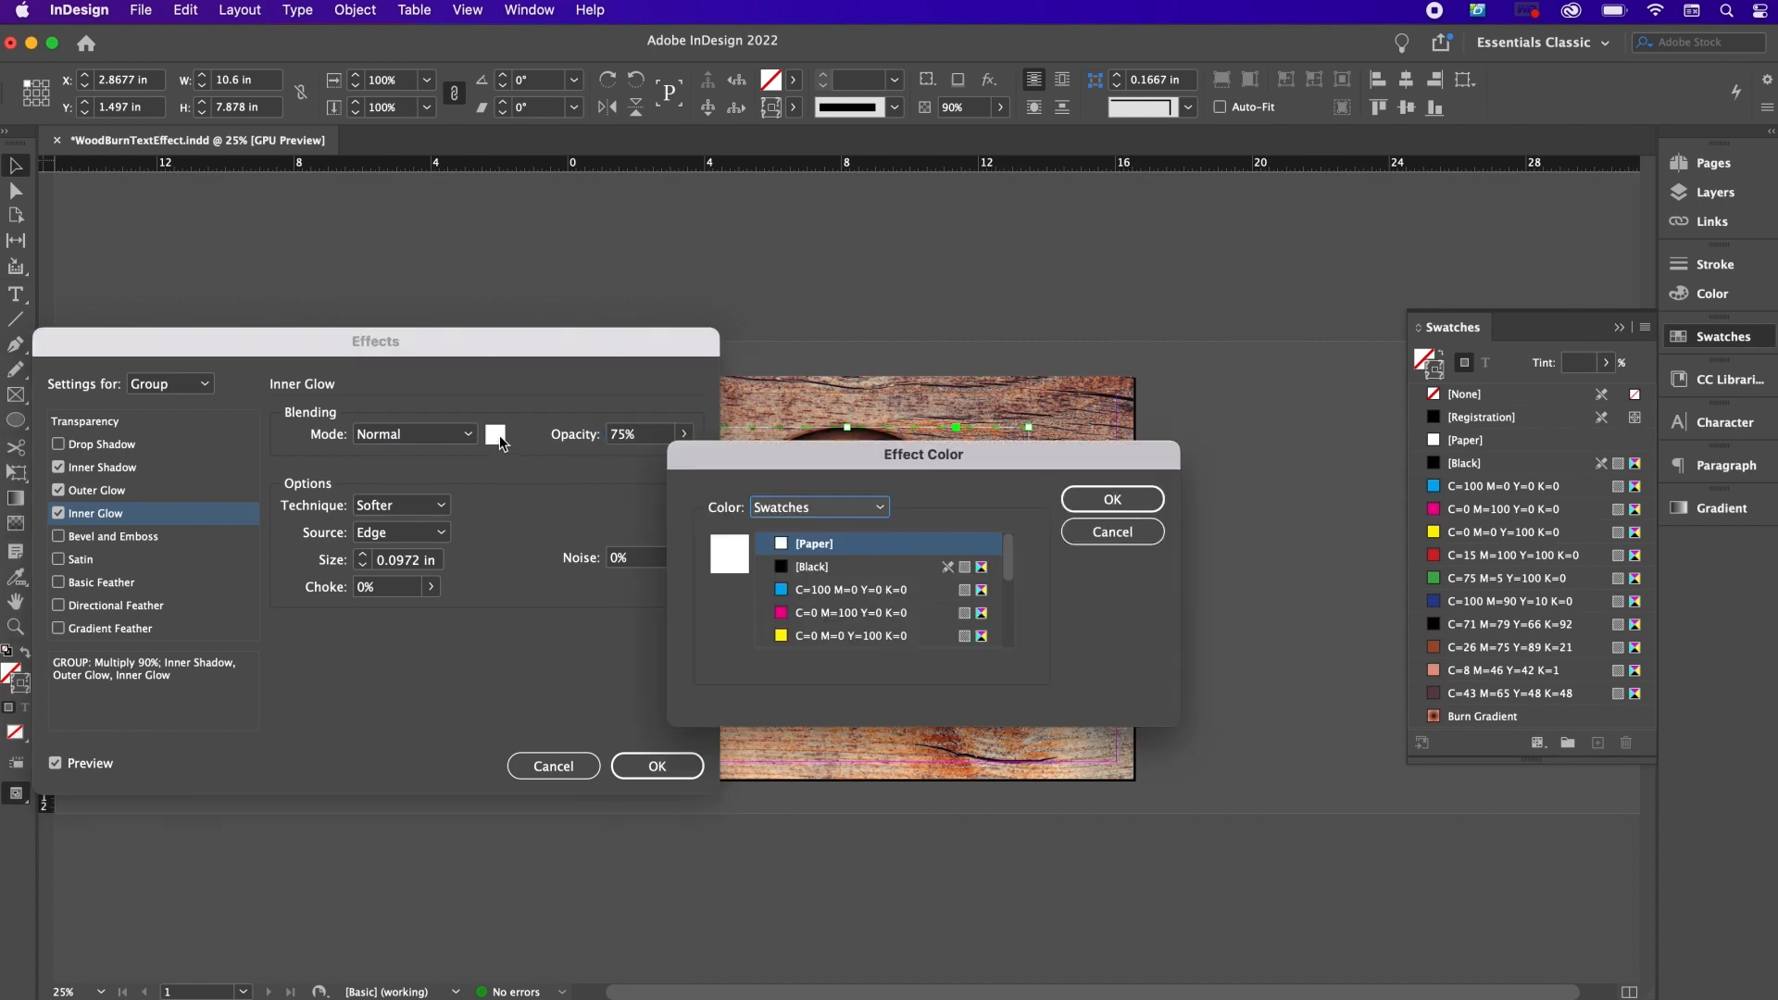
{"action": "left_click", "coordinate": [497, 435]}
{"action": "scroll", "coordinate": [1009, 563], "scroll_direction": "down", "scroll_amount": 8}
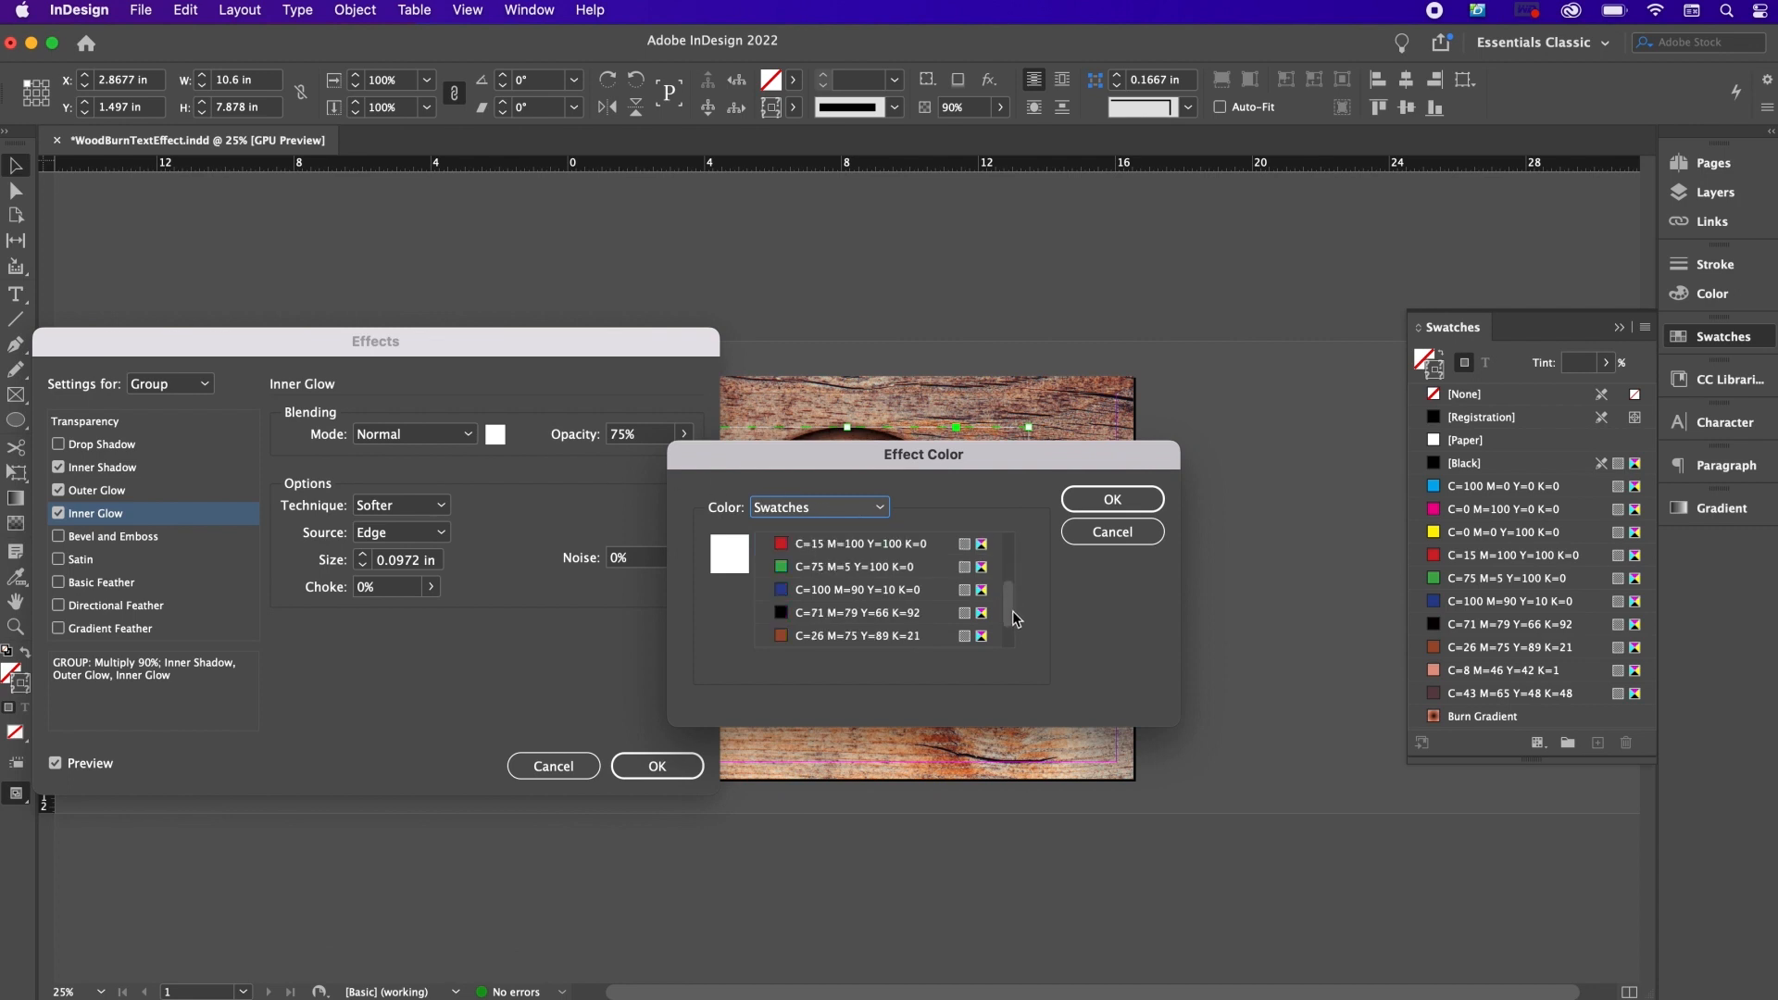
{"action": "left_click", "coordinate": [903, 615]}
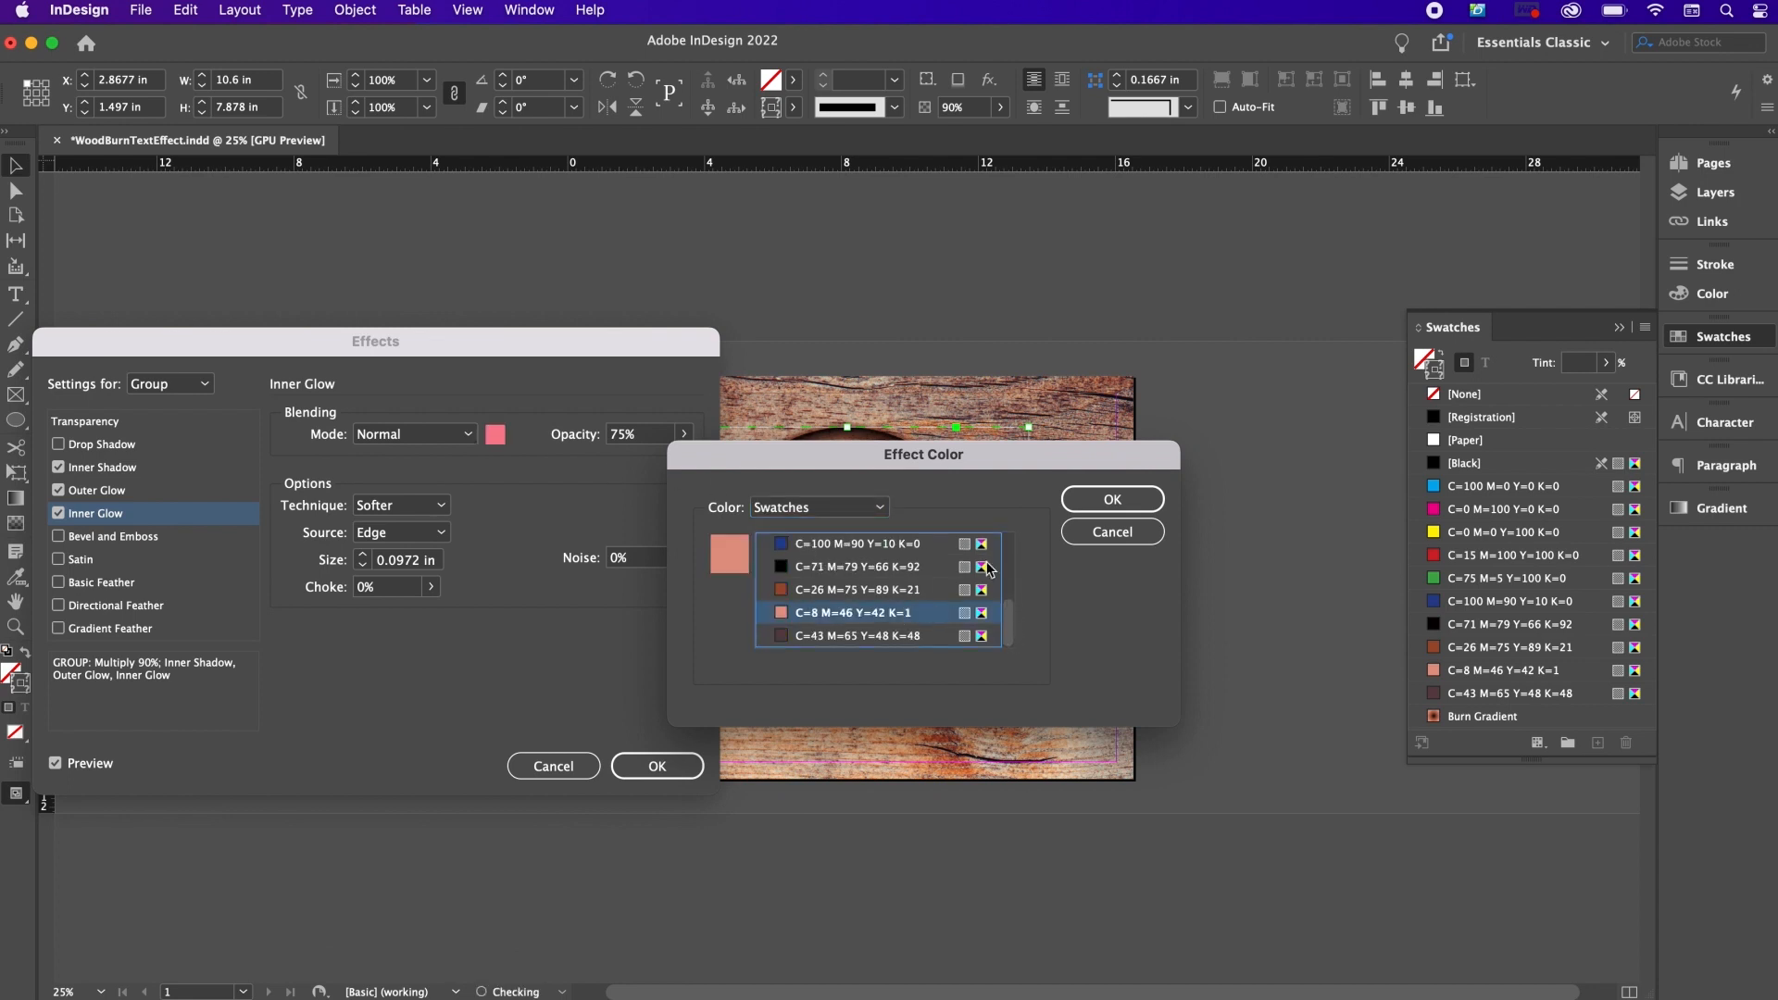
{"action": "left_click", "coordinate": [1084, 503]}
{"action": "key", "text": "shift+Up"}
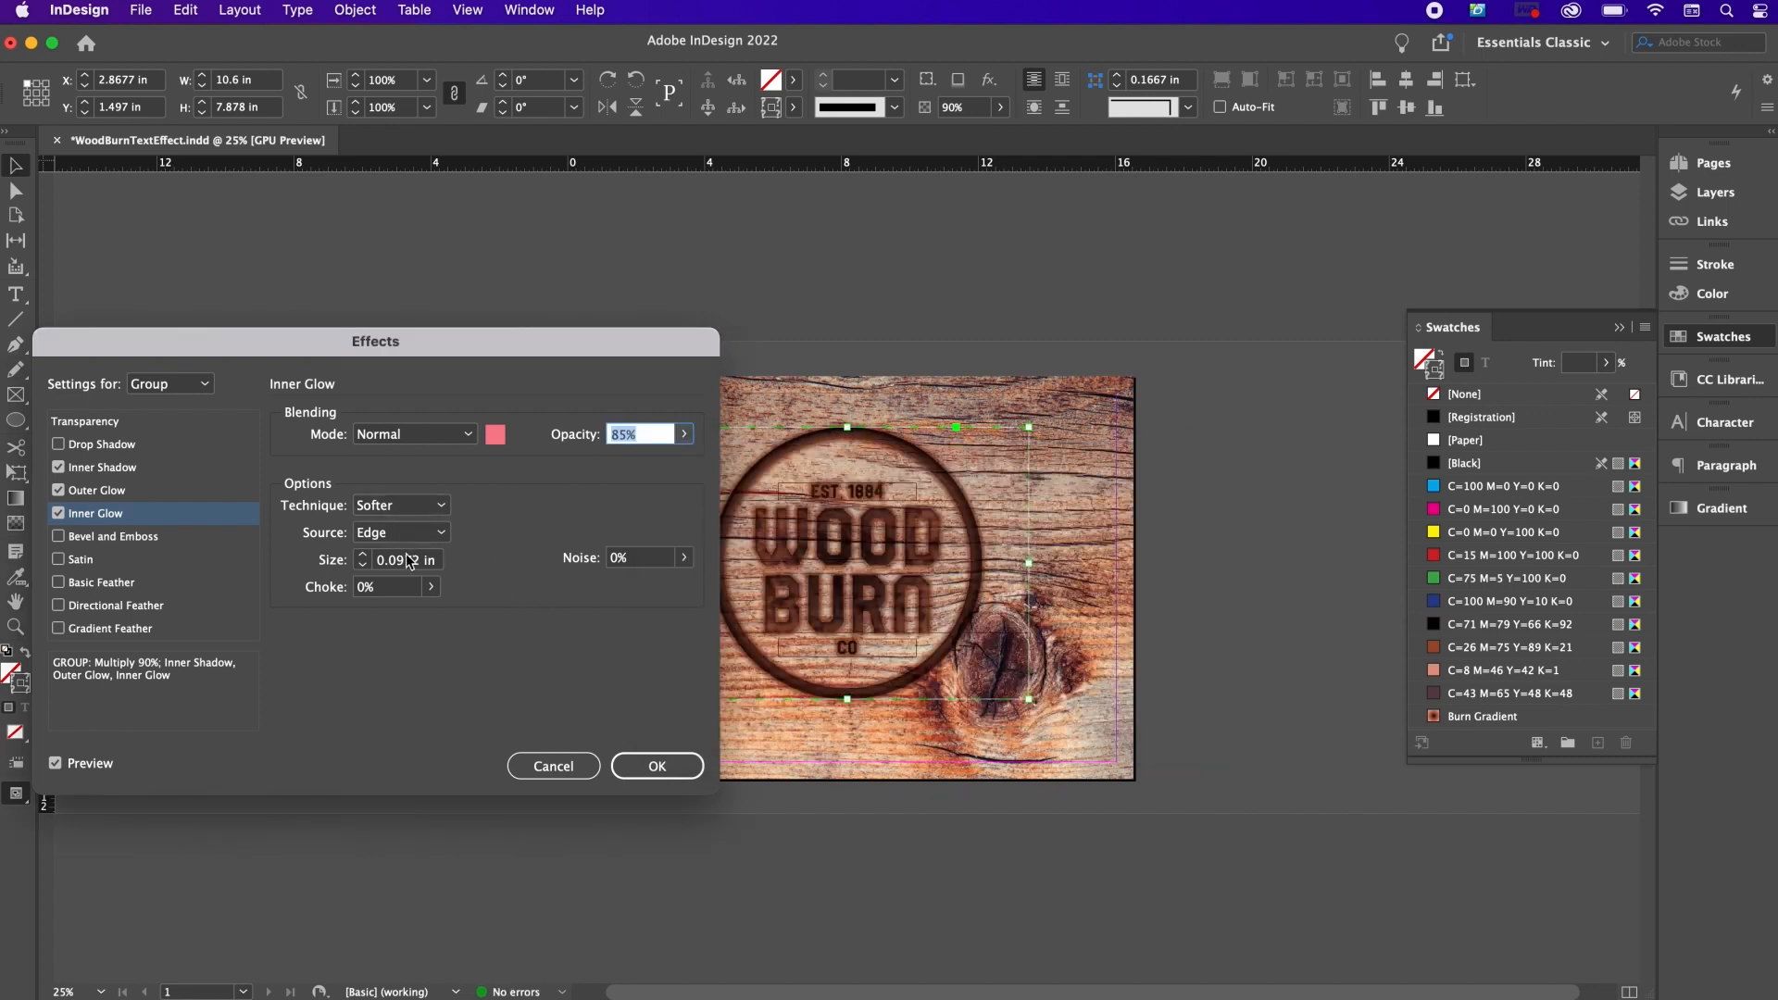
Step: Set the inner glow's size to 2 mm and noise to 25%, and apply the effects to the logo group
{"action": "triple_click", "coordinate": [427, 560]}
{"action": "type", "text": "2"}
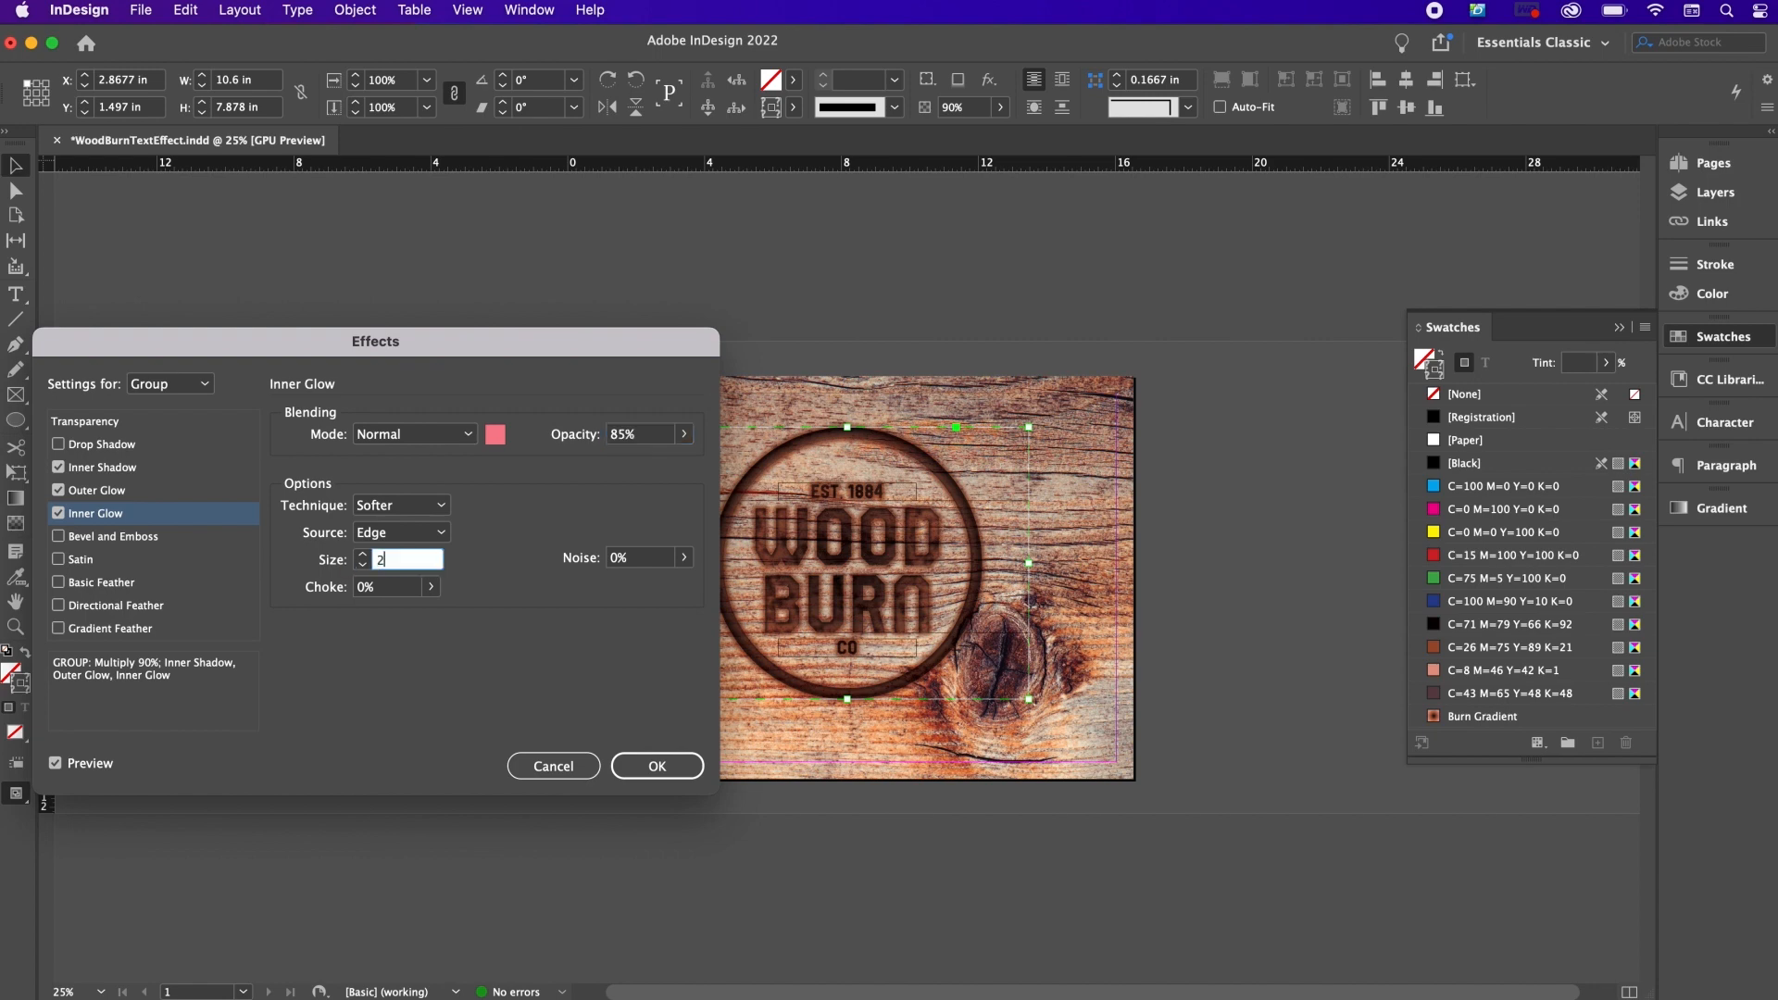
{"action": "type", "text": "MM"}
{"action": "left_click", "coordinate": [606, 559]}
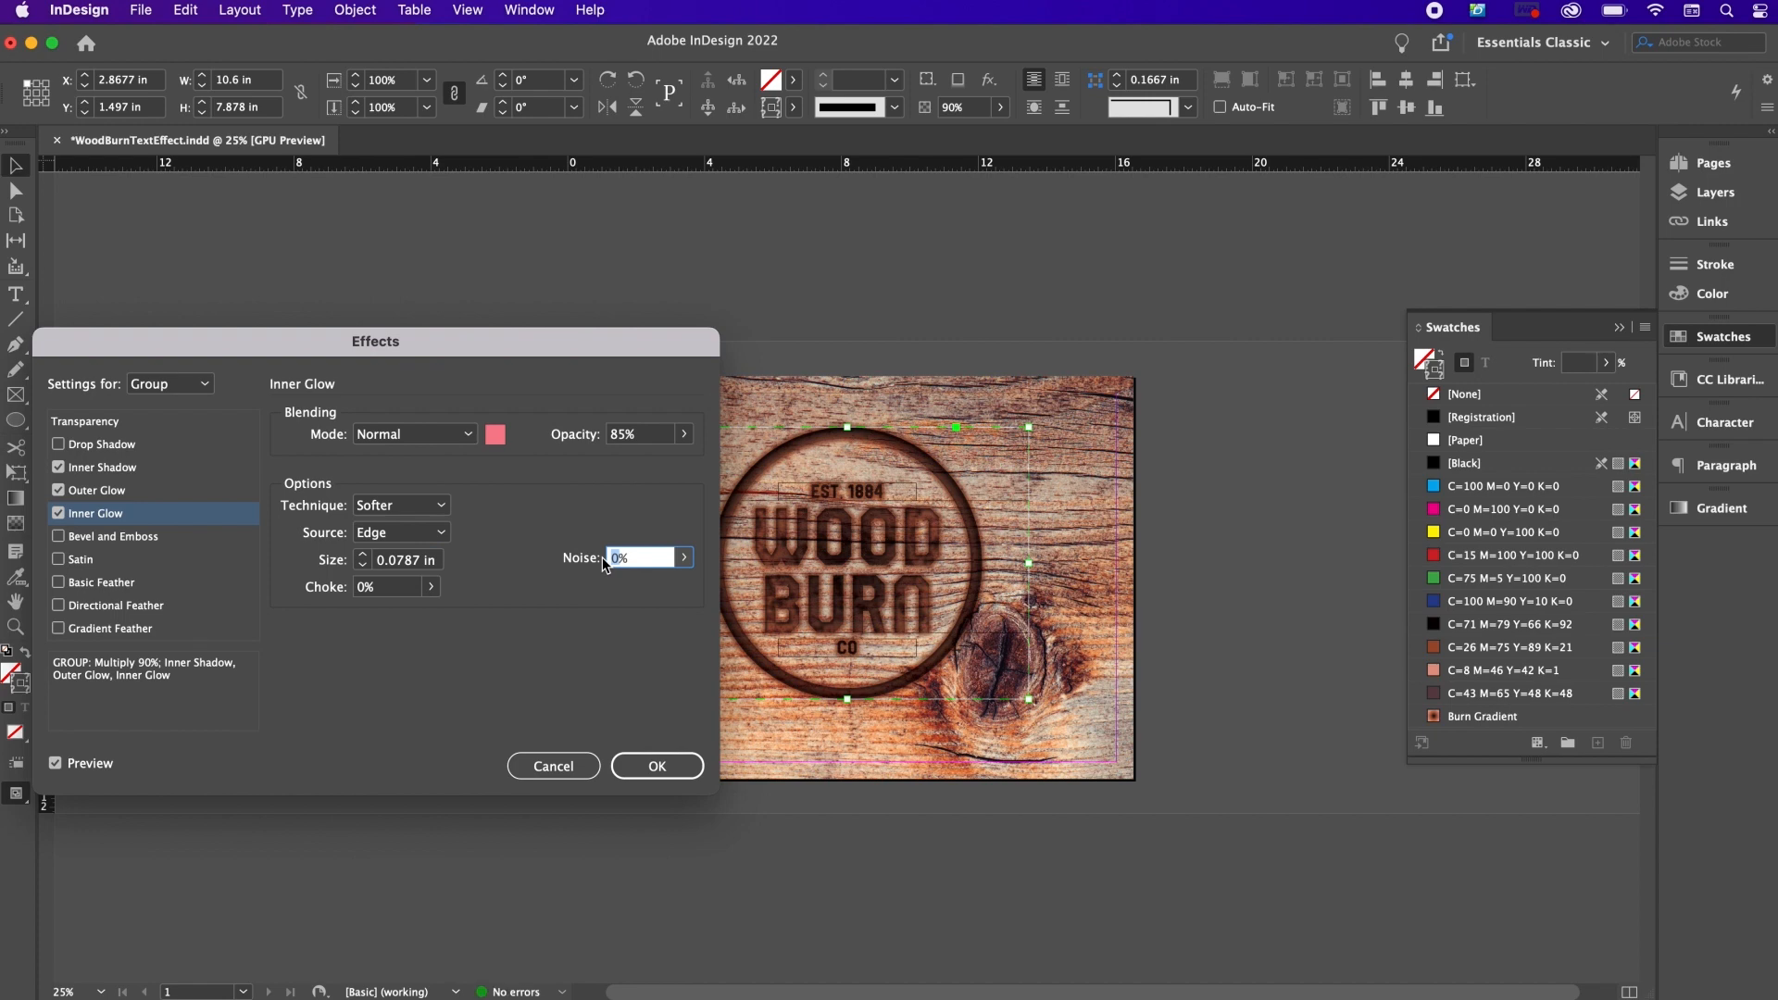
{"action": "type", "text": "25%"}
{"action": "left_click", "coordinate": [631, 765]}
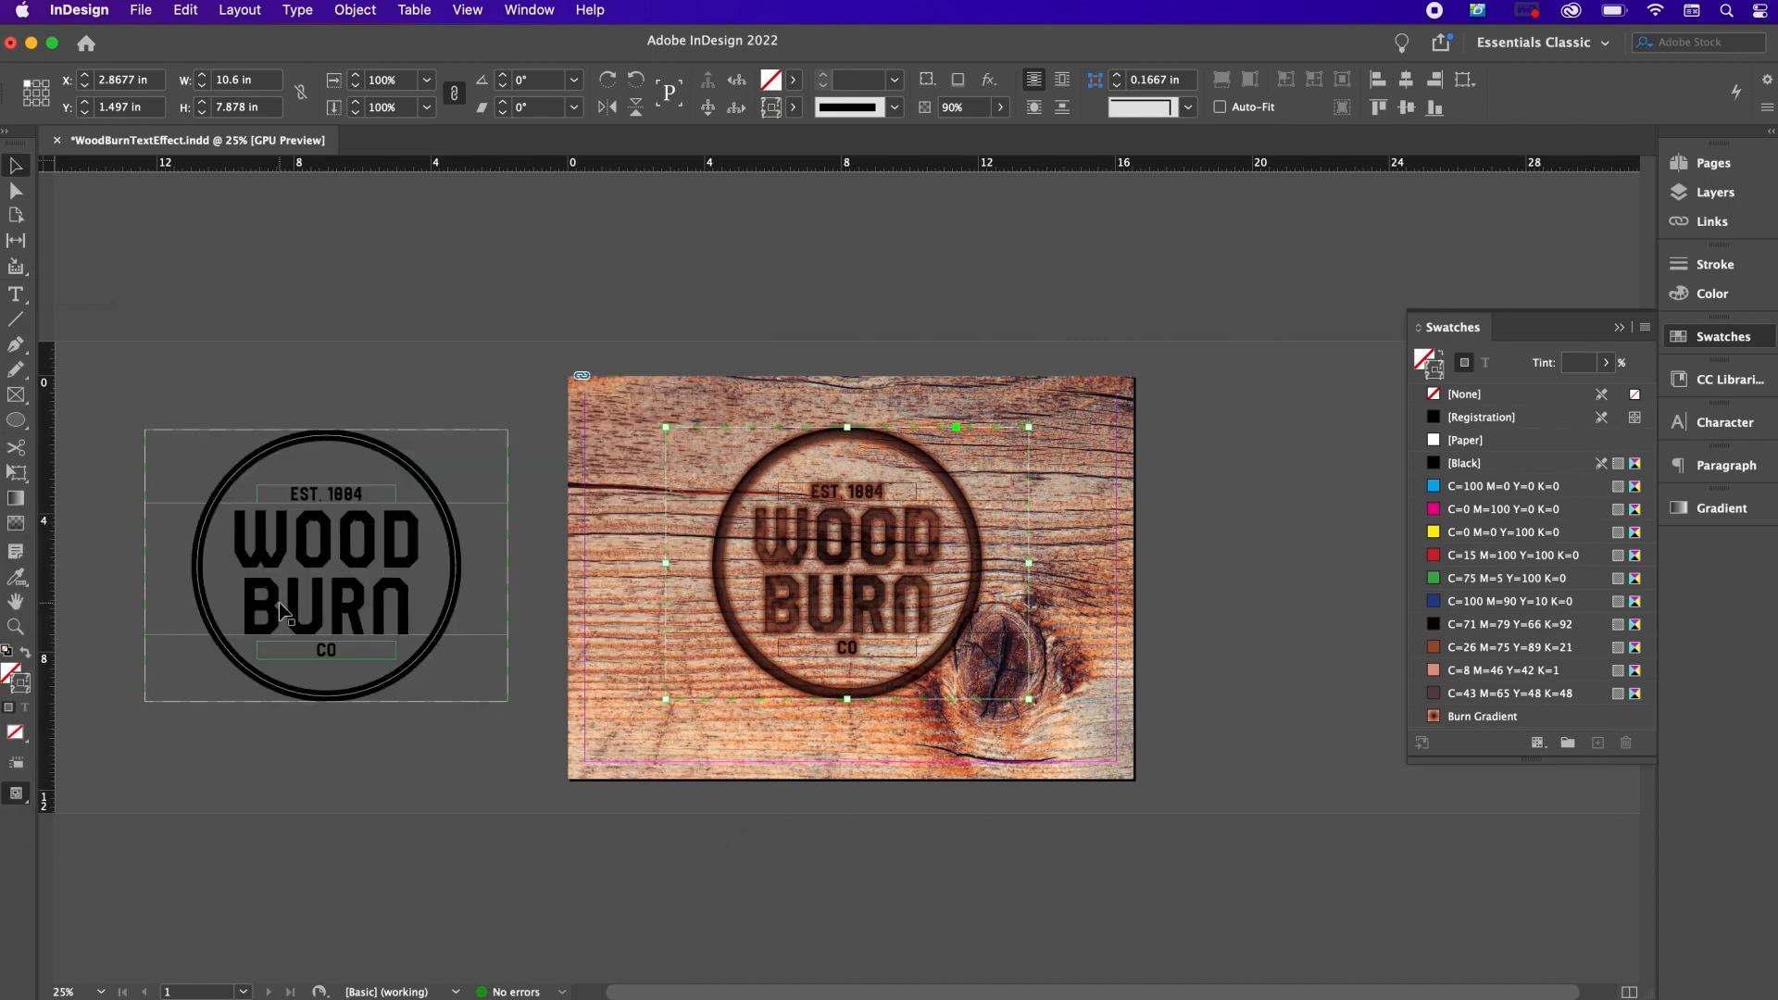
Step: Move the black logo copy from the pasteboard over the burnt logo, offset slightly to the right to X 3.1455 in
{"action": "left_click_drag", "start_coordinate": [282, 612], "coordinate": [802, 612]}
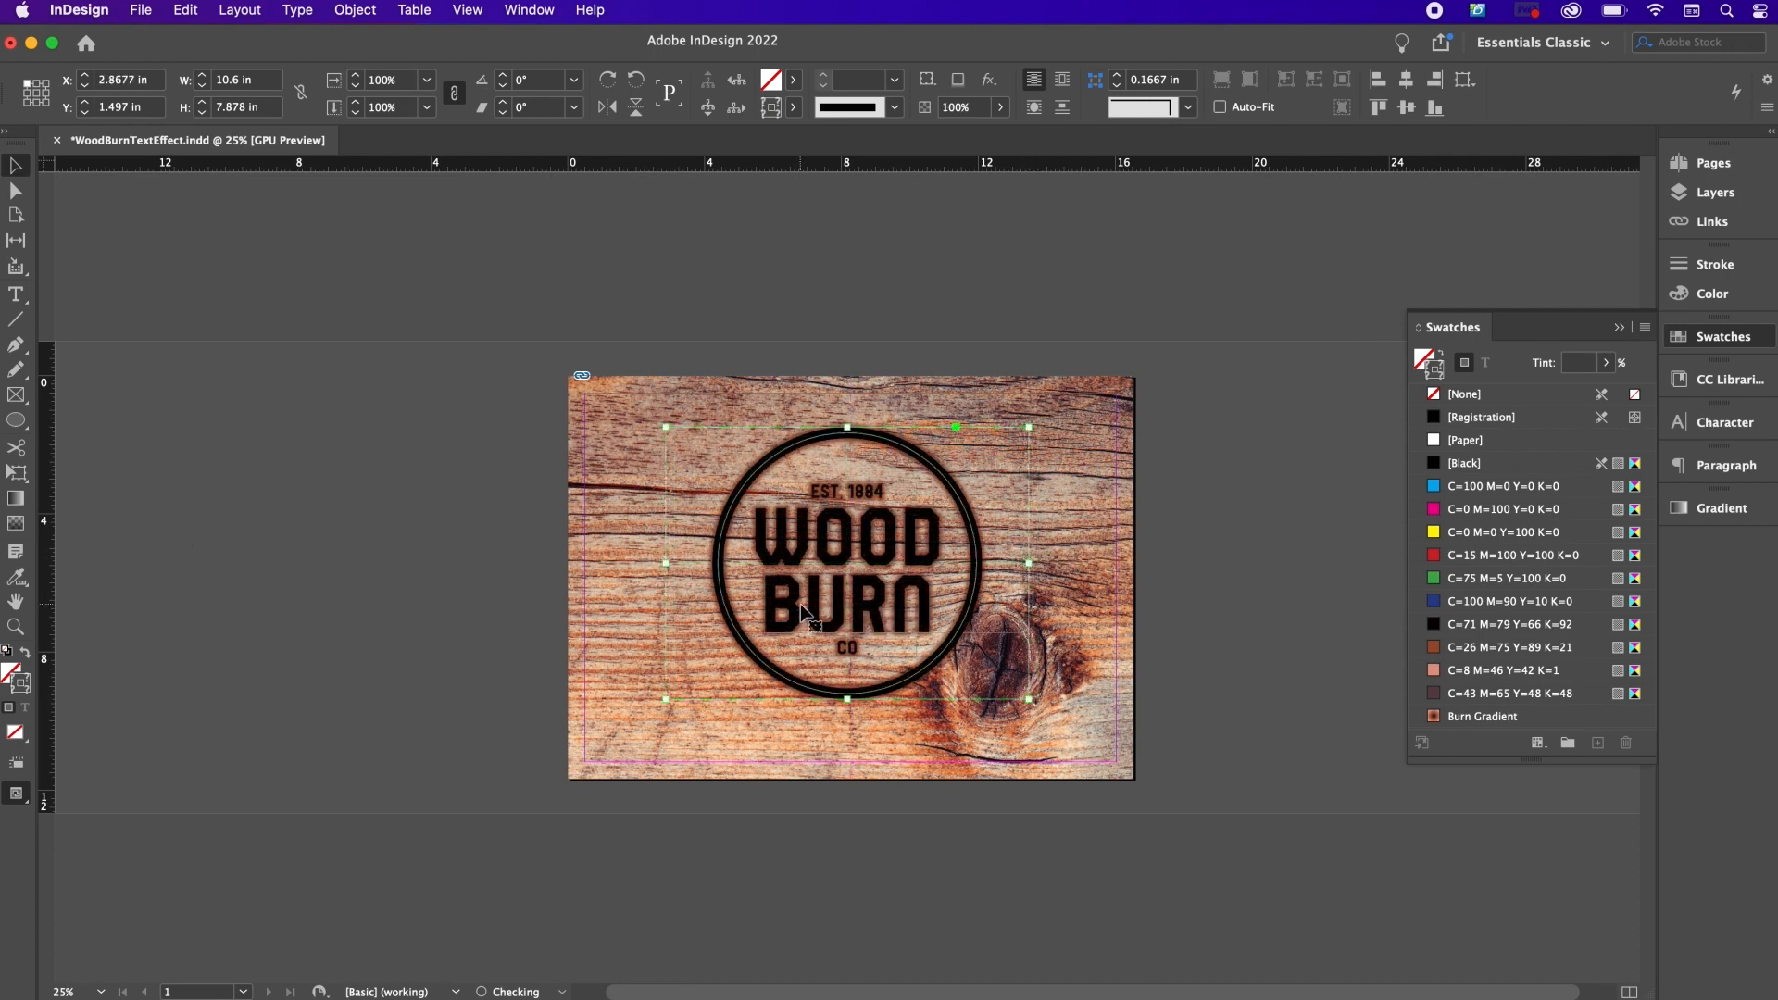
{"action": "key", "text": "alt+shift+Right"}
{"action": "key", "text": "alt+shift+Right"}
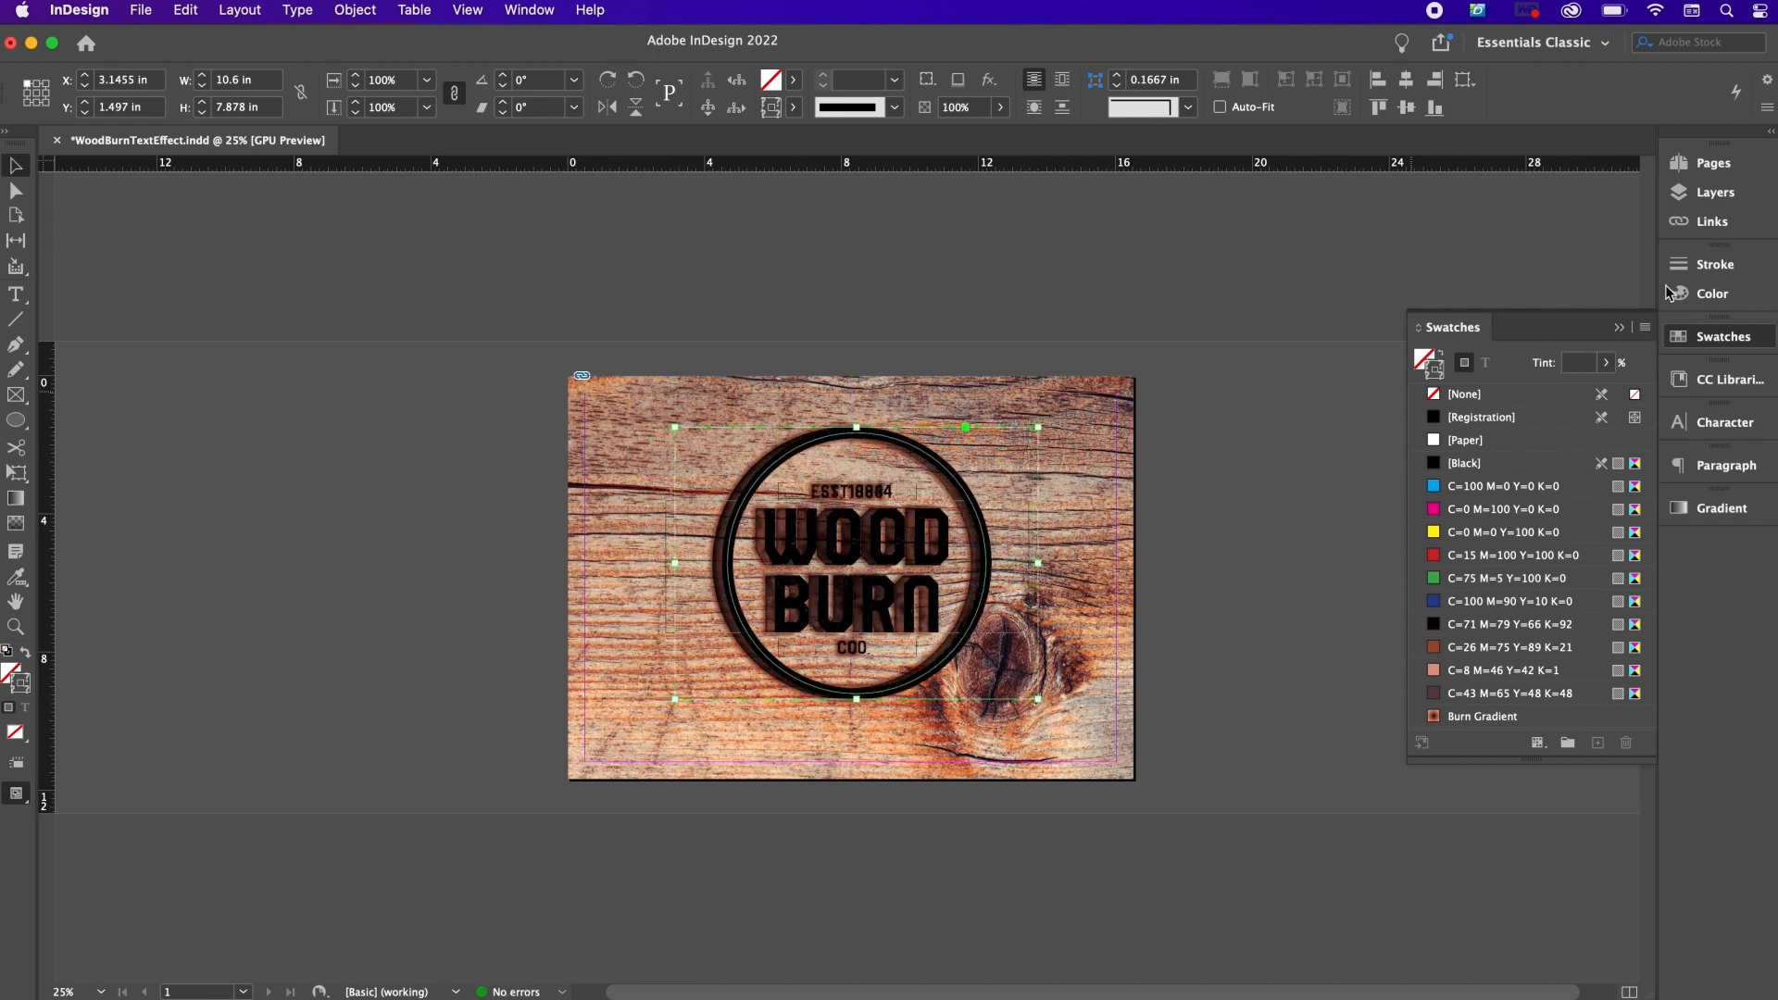
Step: Unlock the Smudge layer, move the black logo group into it from the Type layer, and lock the Type layer
{"action": "left_click", "coordinate": [1743, 192]}
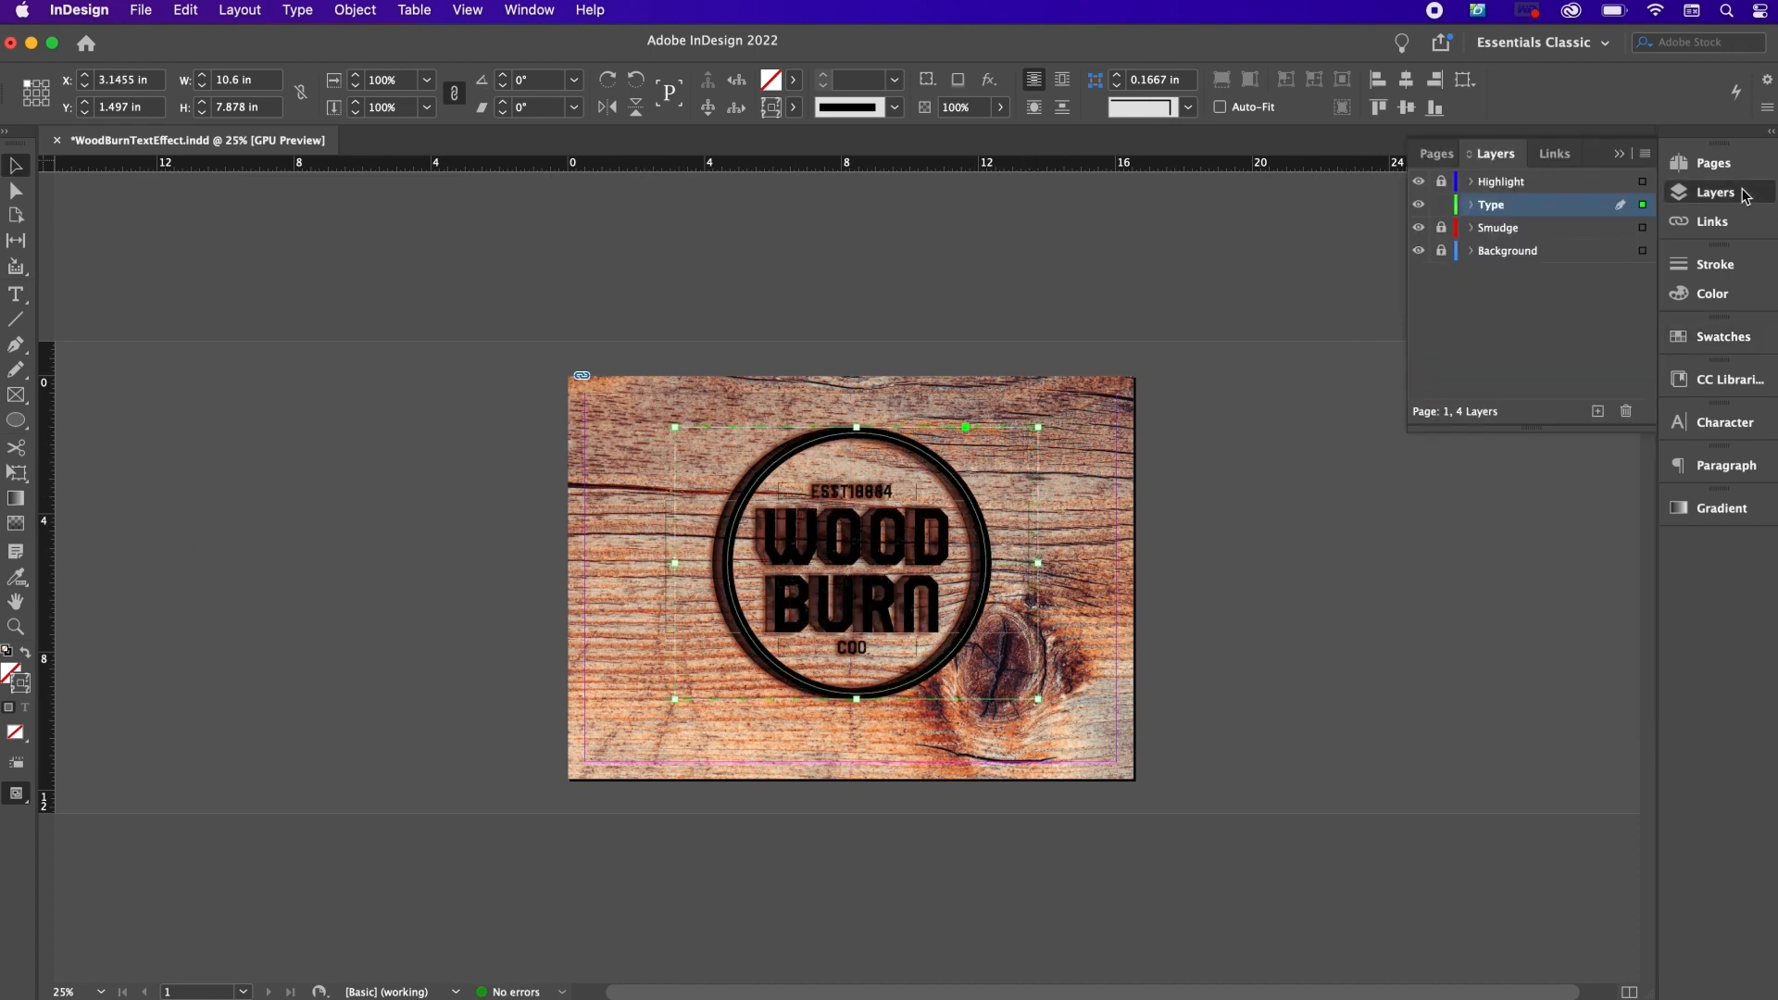
{"action": "left_click", "coordinate": [1471, 204]}
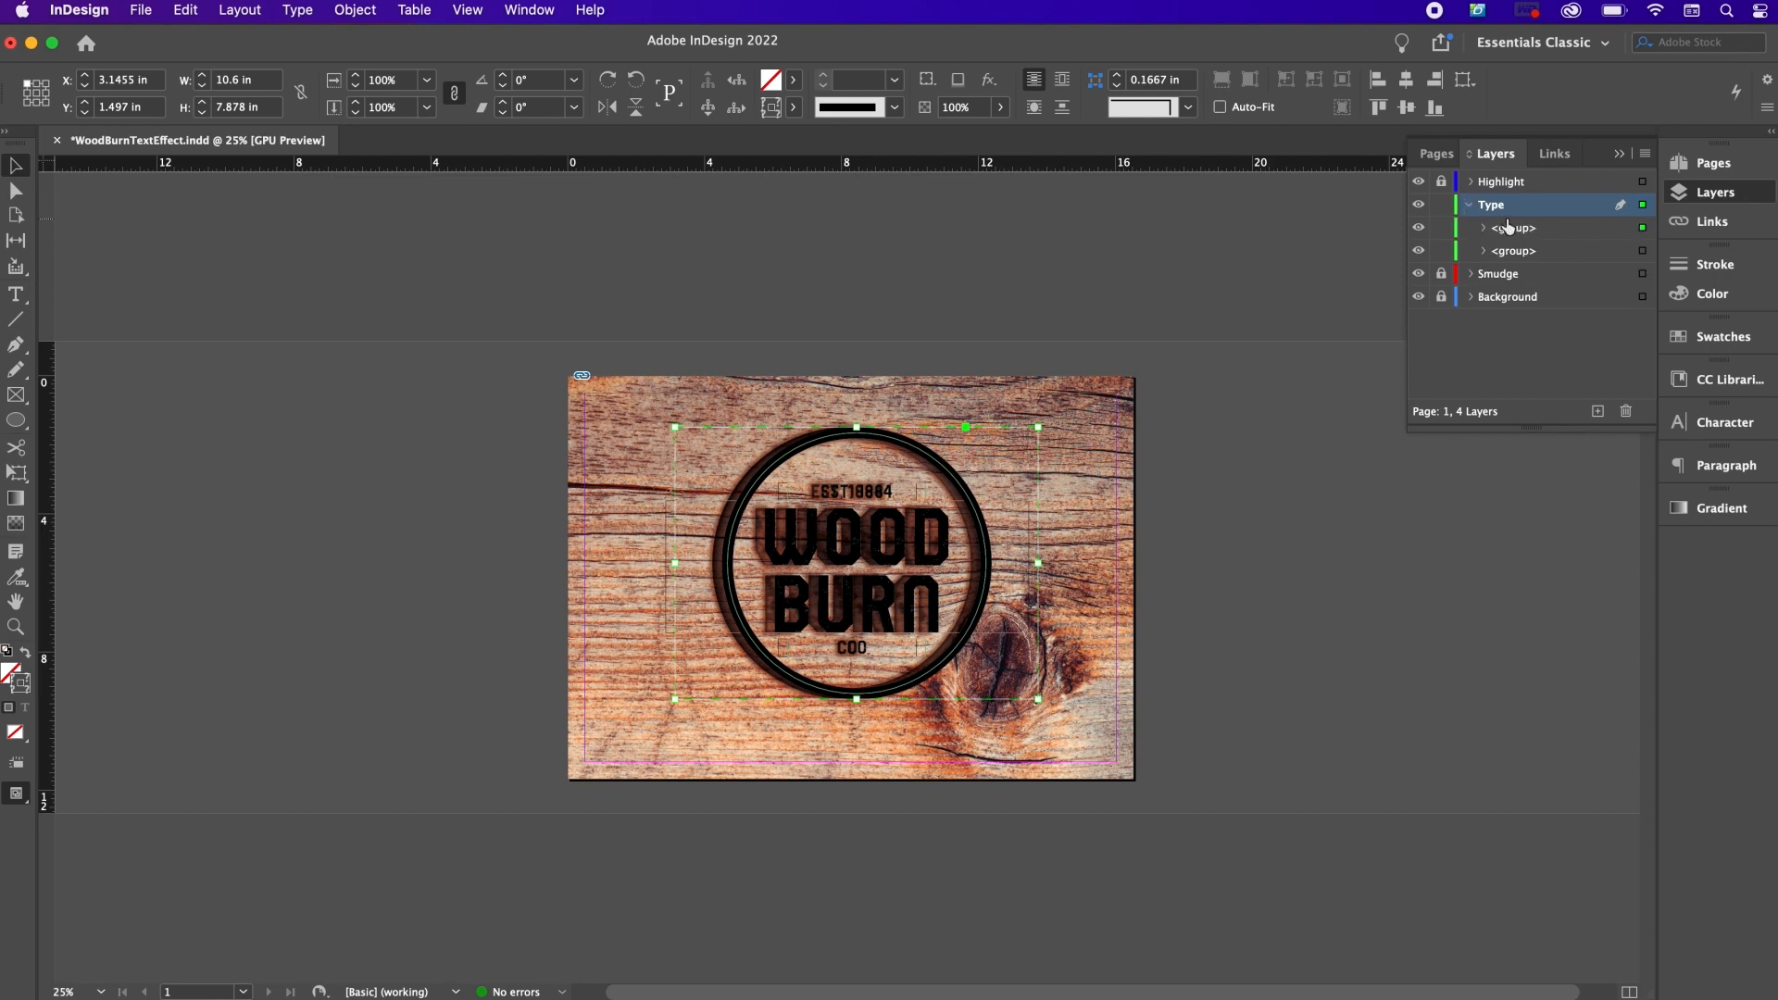
{"action": "left_click", "coordinate": [1512, 228]}
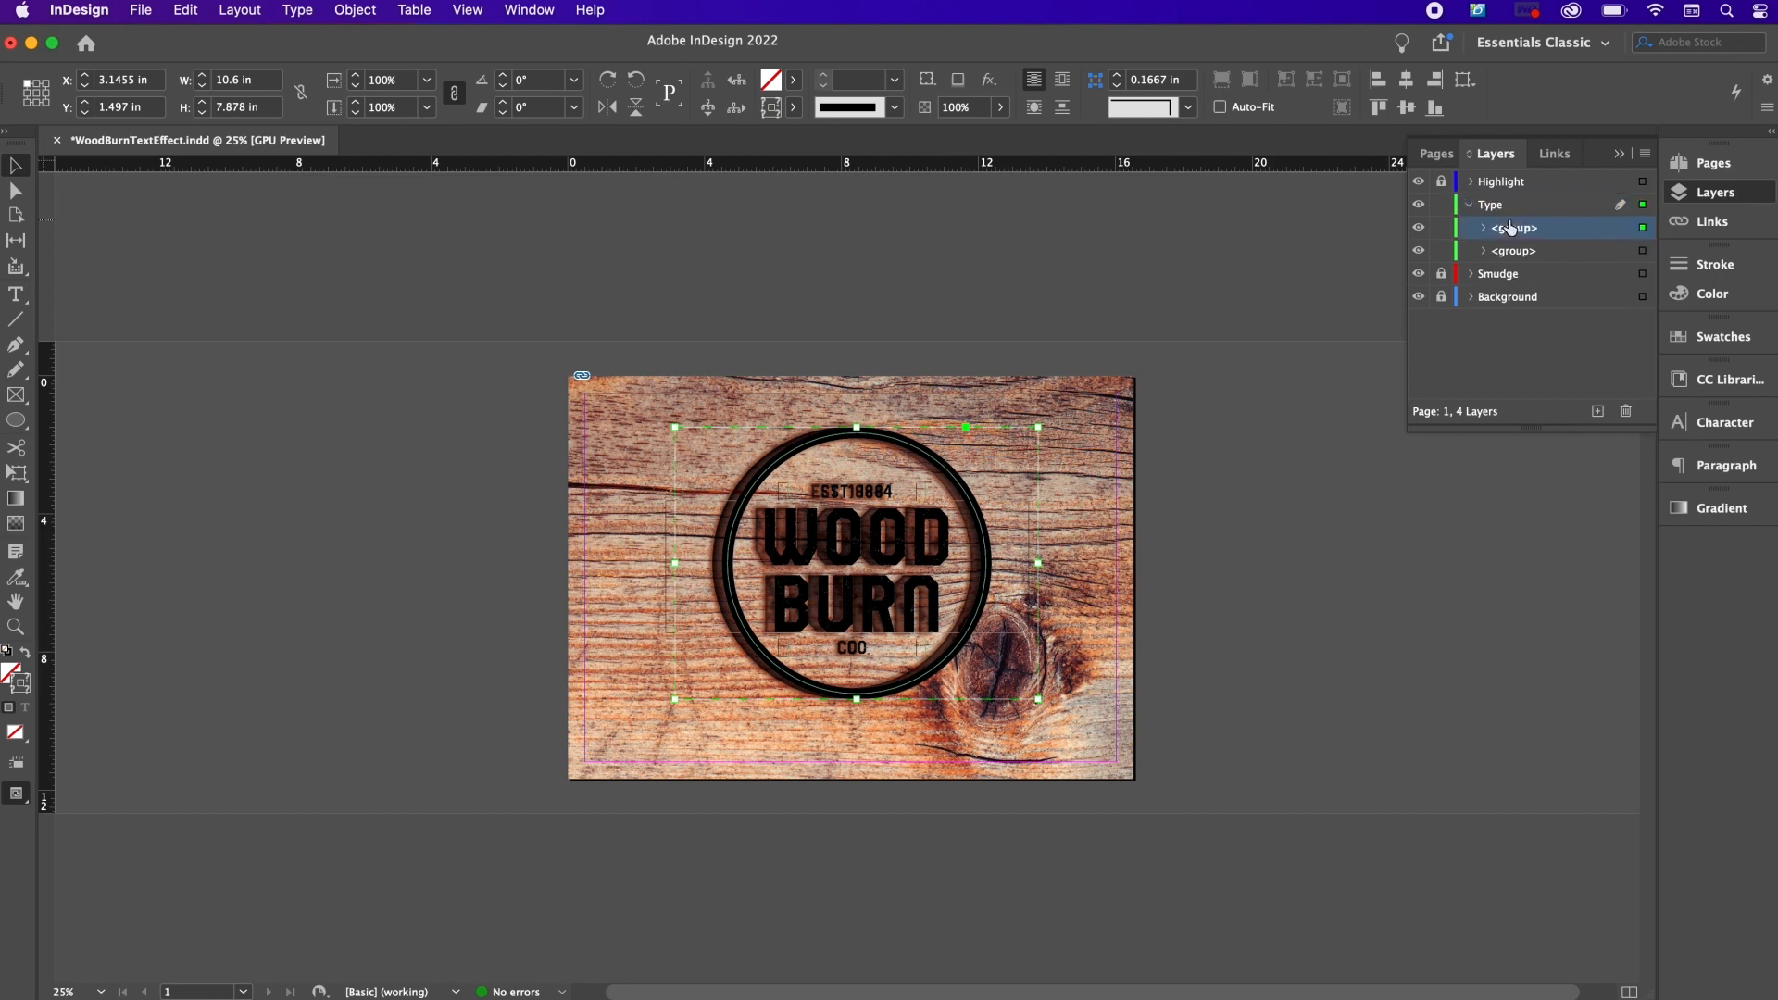
{"action": "left_click", "coordinate": [1441, 273]}
{"action": "left_click_drag", "start_coordinate": [1519, 232], "coordinate": [1509, 285]}
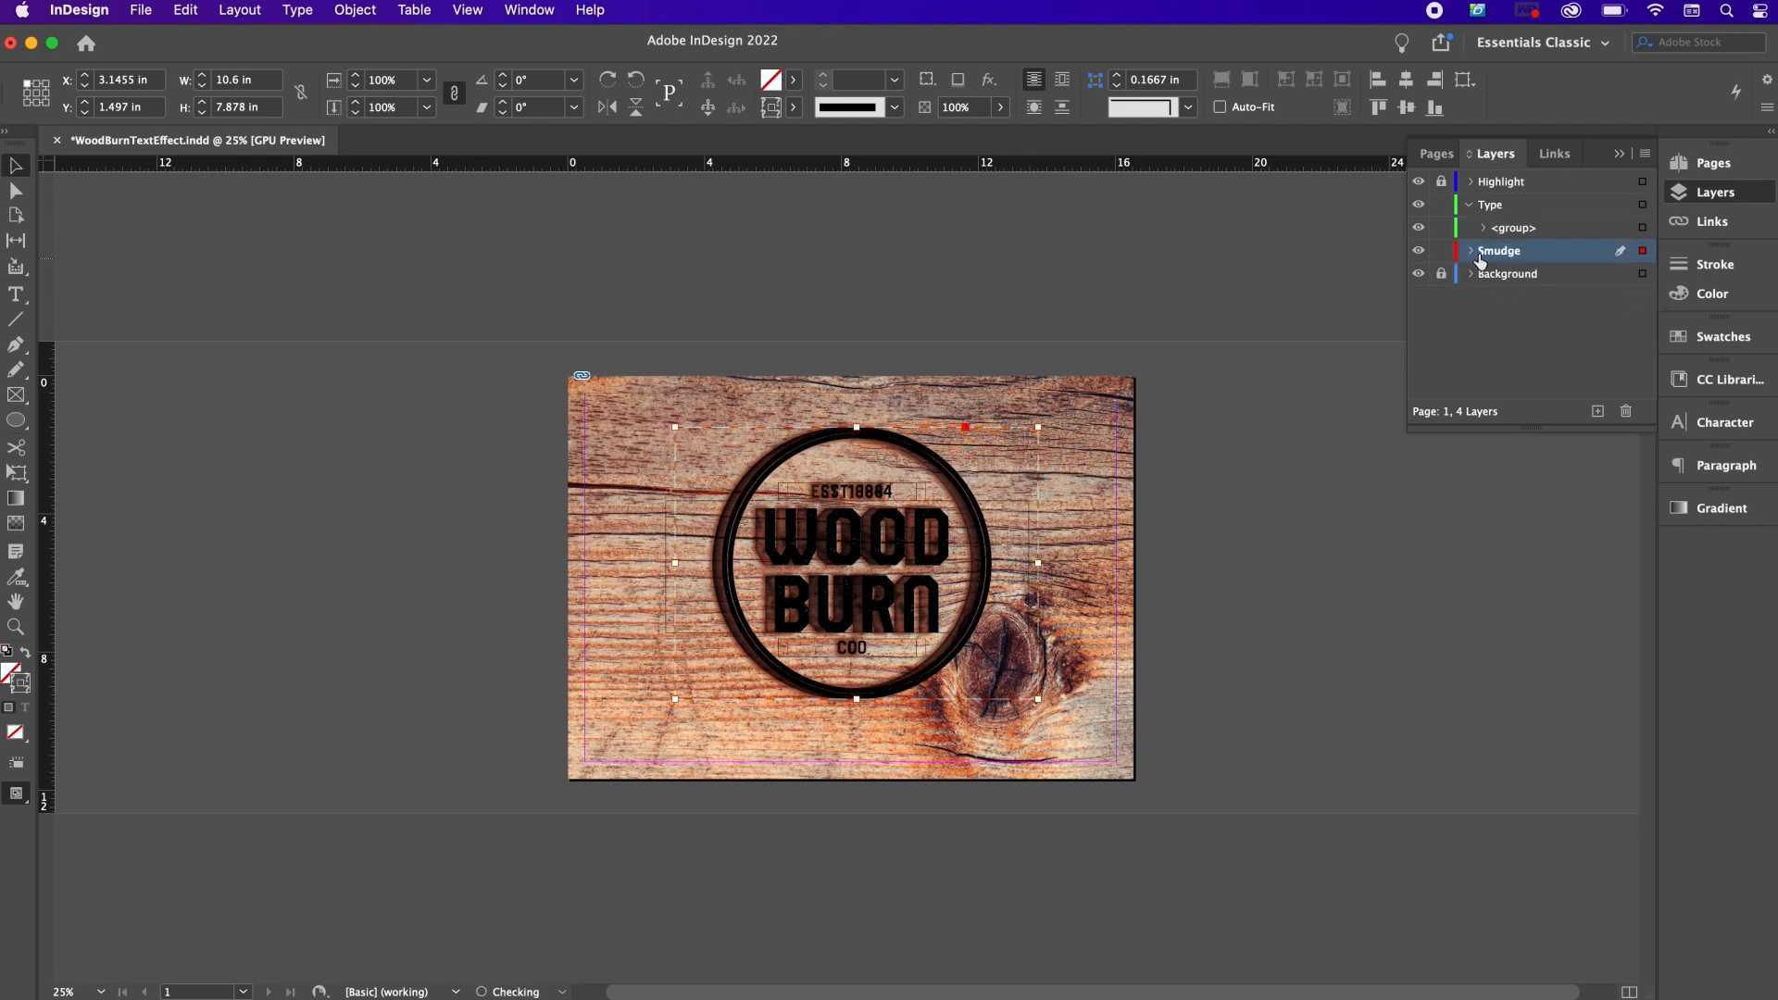
{"action": "left_click", "coordinate": [1473, 251]}
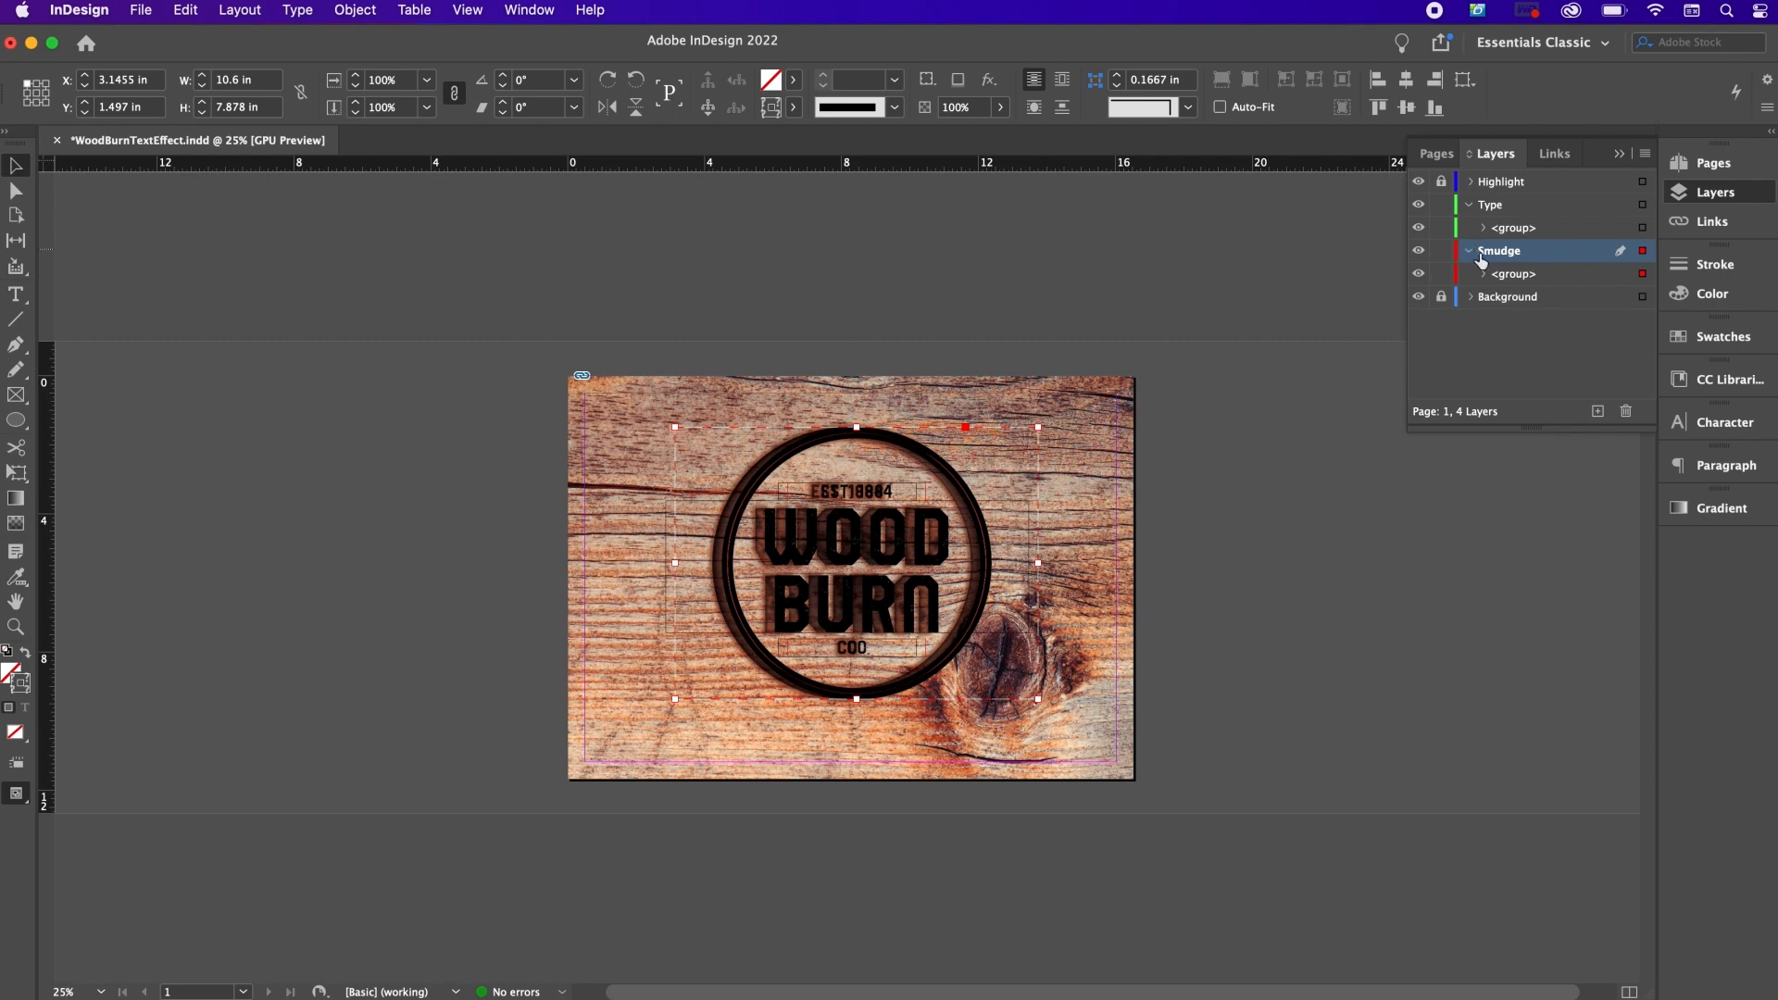
{"action": "left_click", "coordinate": [1441, 204]}
Step: Apply the Burn Gradient swatch to the WOOD BURN text in the Smudge group
{"action": "double_click", "coordinate": [937, 563]}
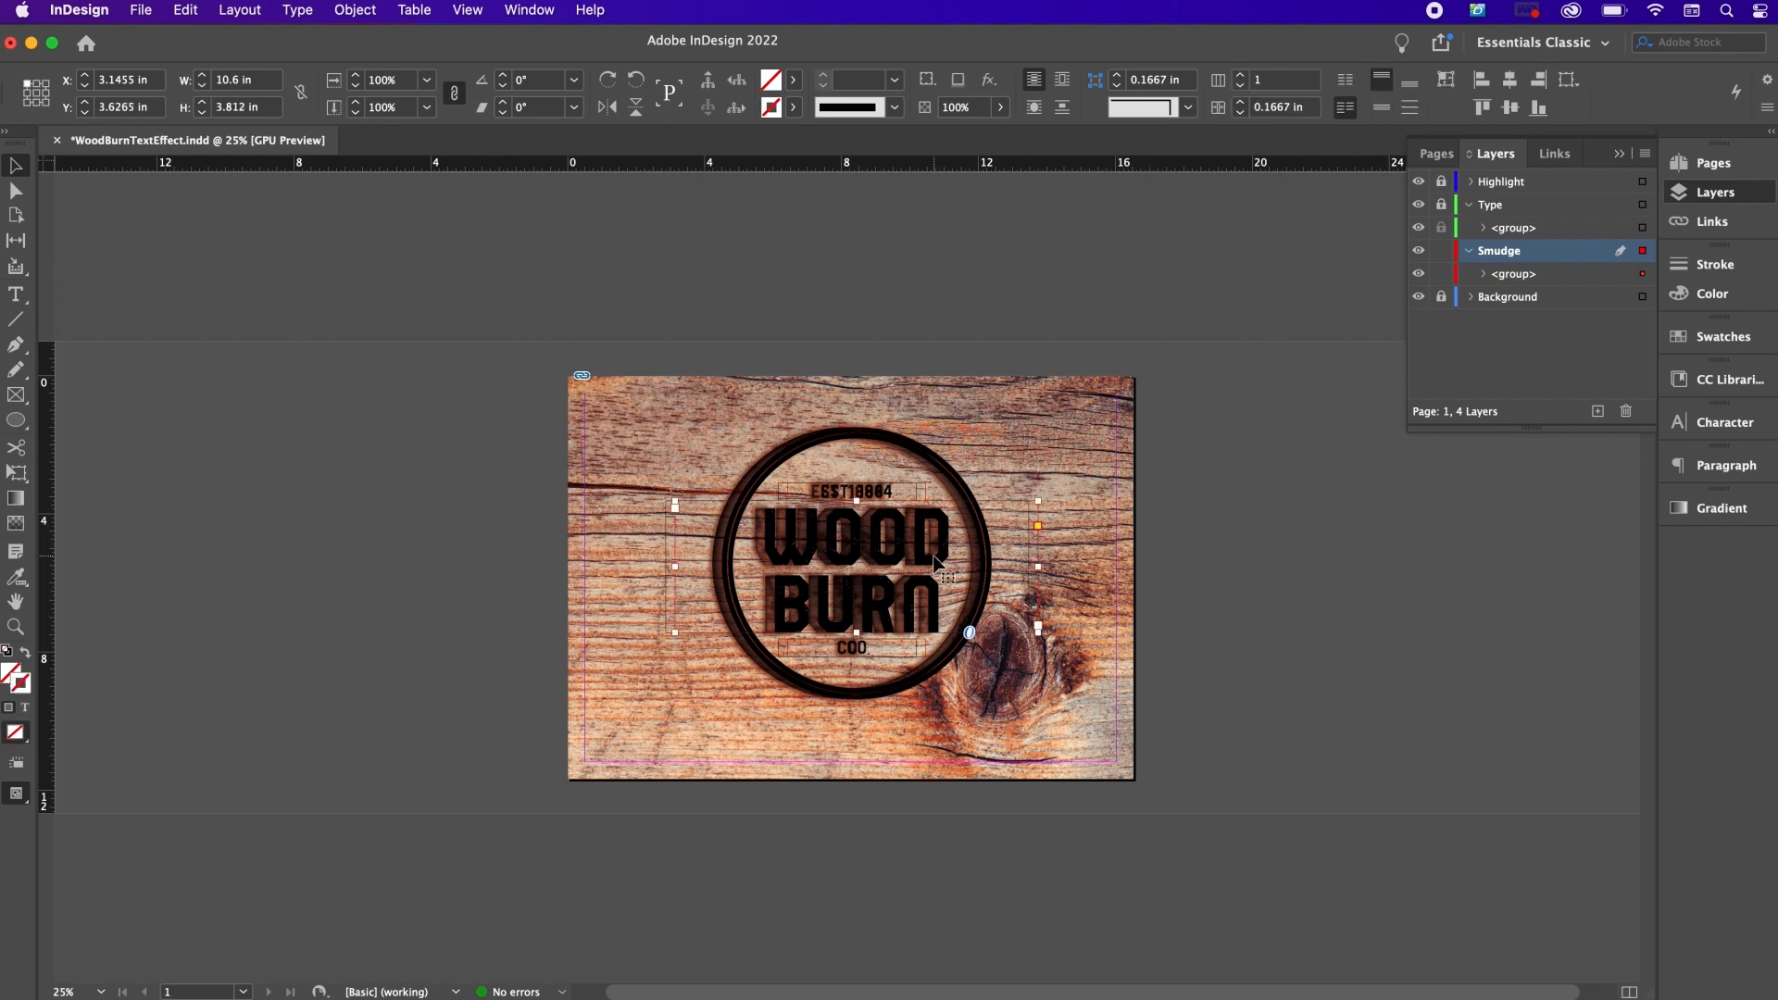
{"action": "double_click", "coordinate": [937, 562]}
{"action": "key", "text": "super+a"}
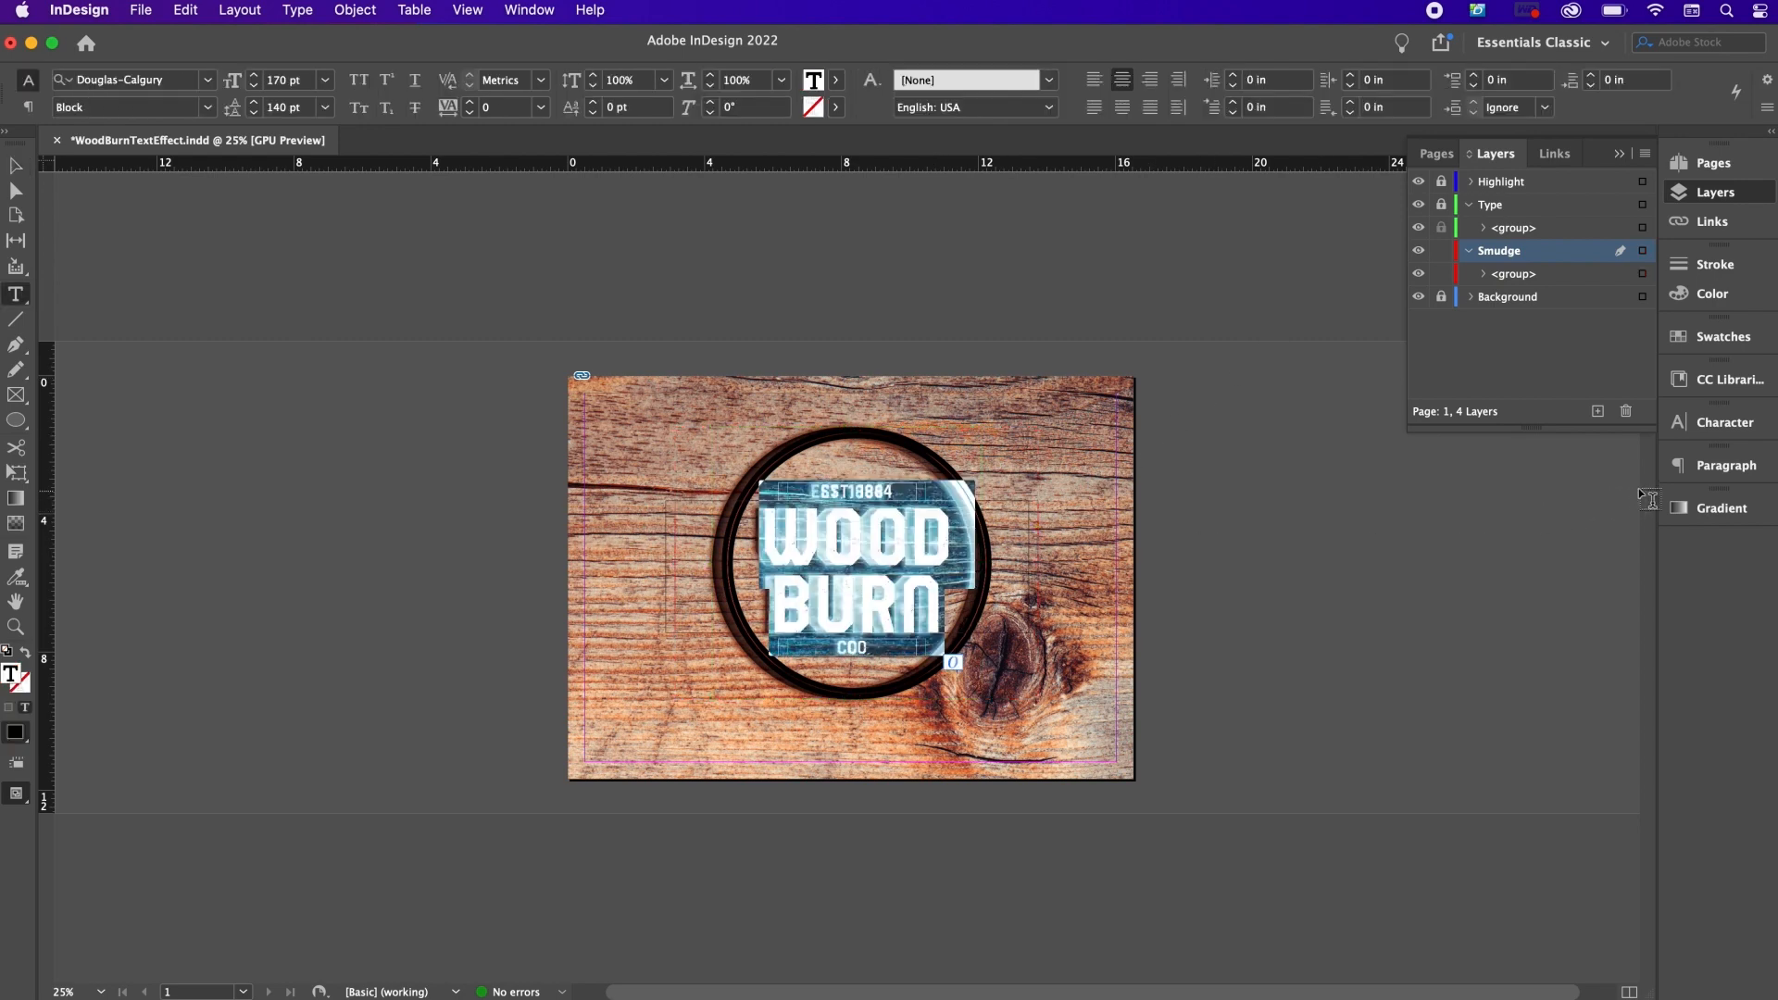
{"action": "left_click", "coordinate": [1719, 338]}
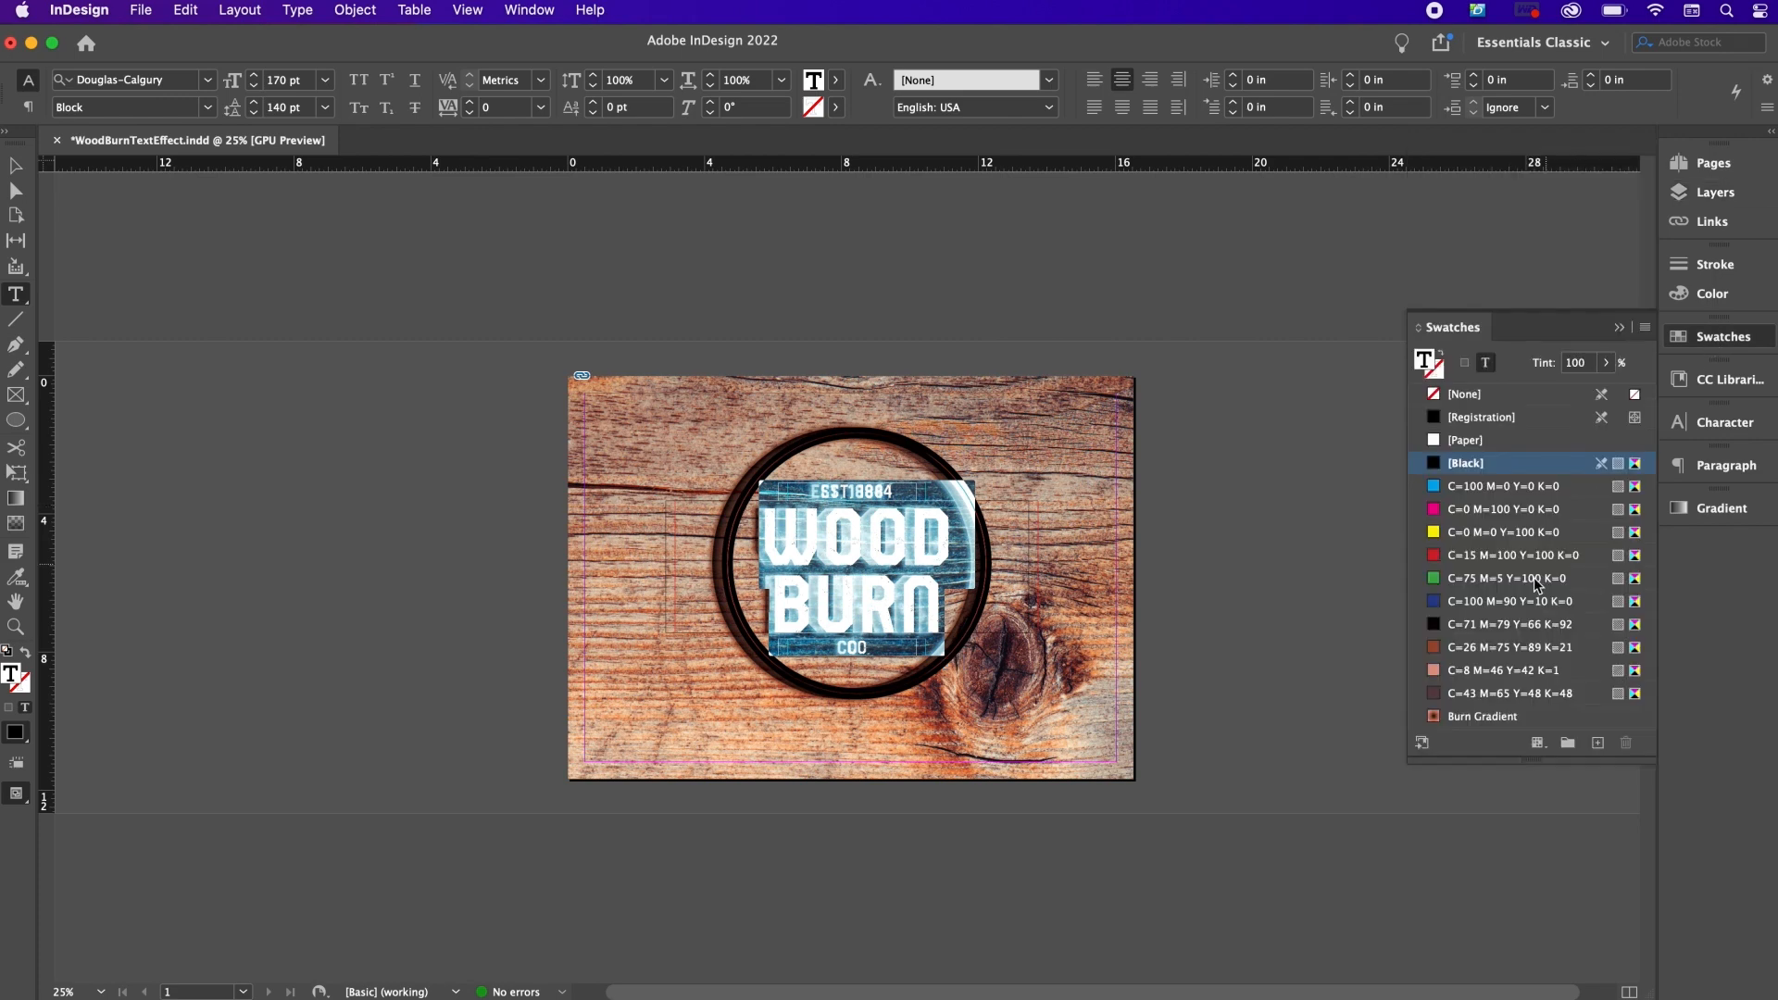
{"action": "left_click", "coordinate": [1482, 716]}
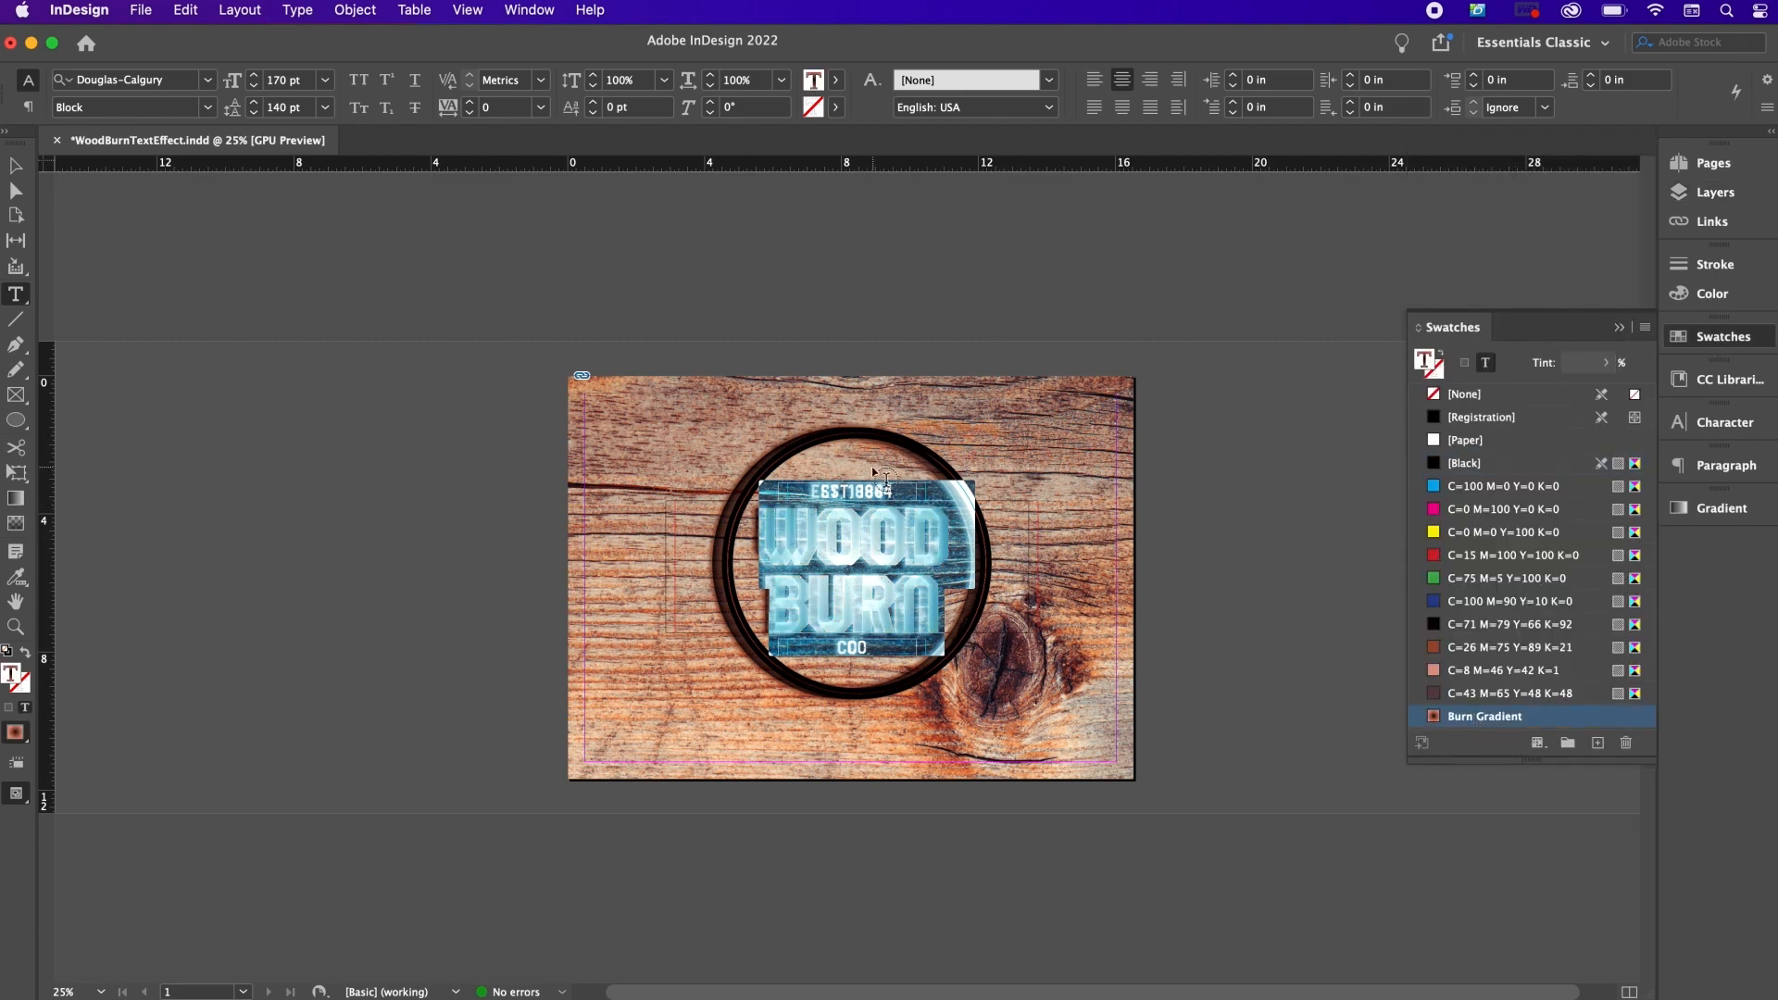
Step: Apply the Burn Gradient swatch to the Smudge group's EST. 1884 and CO text and to its circle's stroke
{"action": "left_click", "coordinate": [880, 491]}
{"action": "triple_click", "coordinate": [861, 490]}
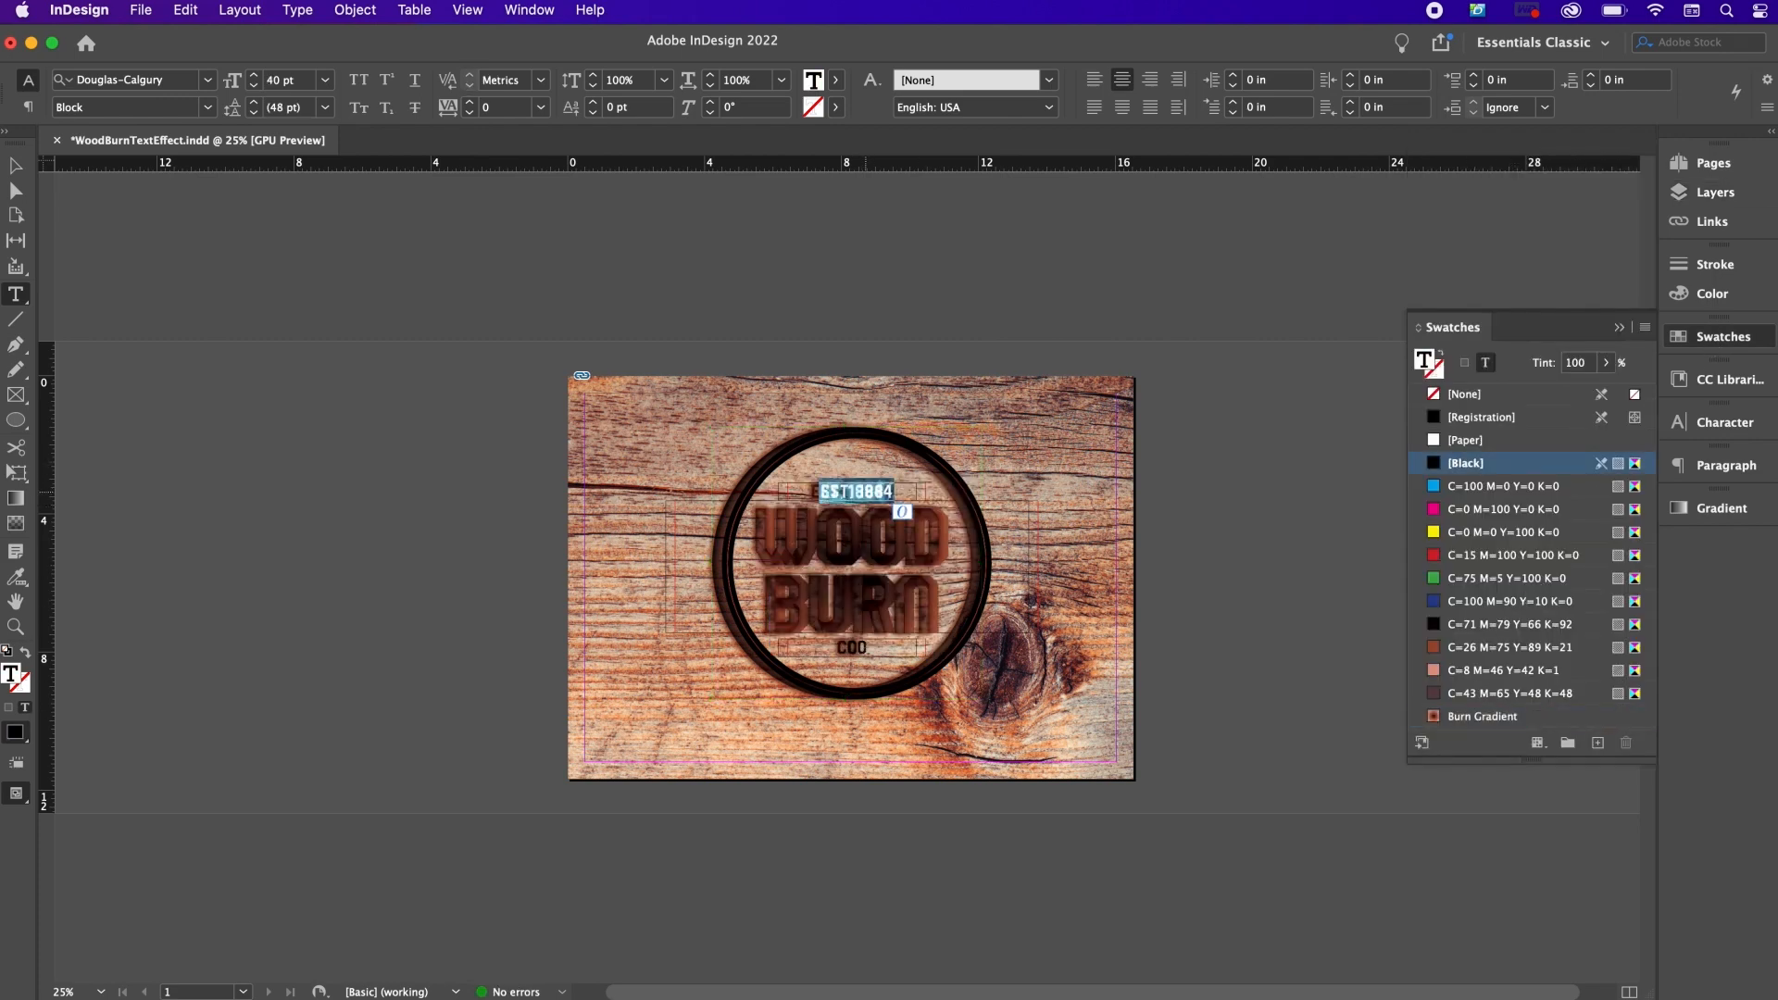
{"action": "left_click", "coordinate": [1482, 715]}
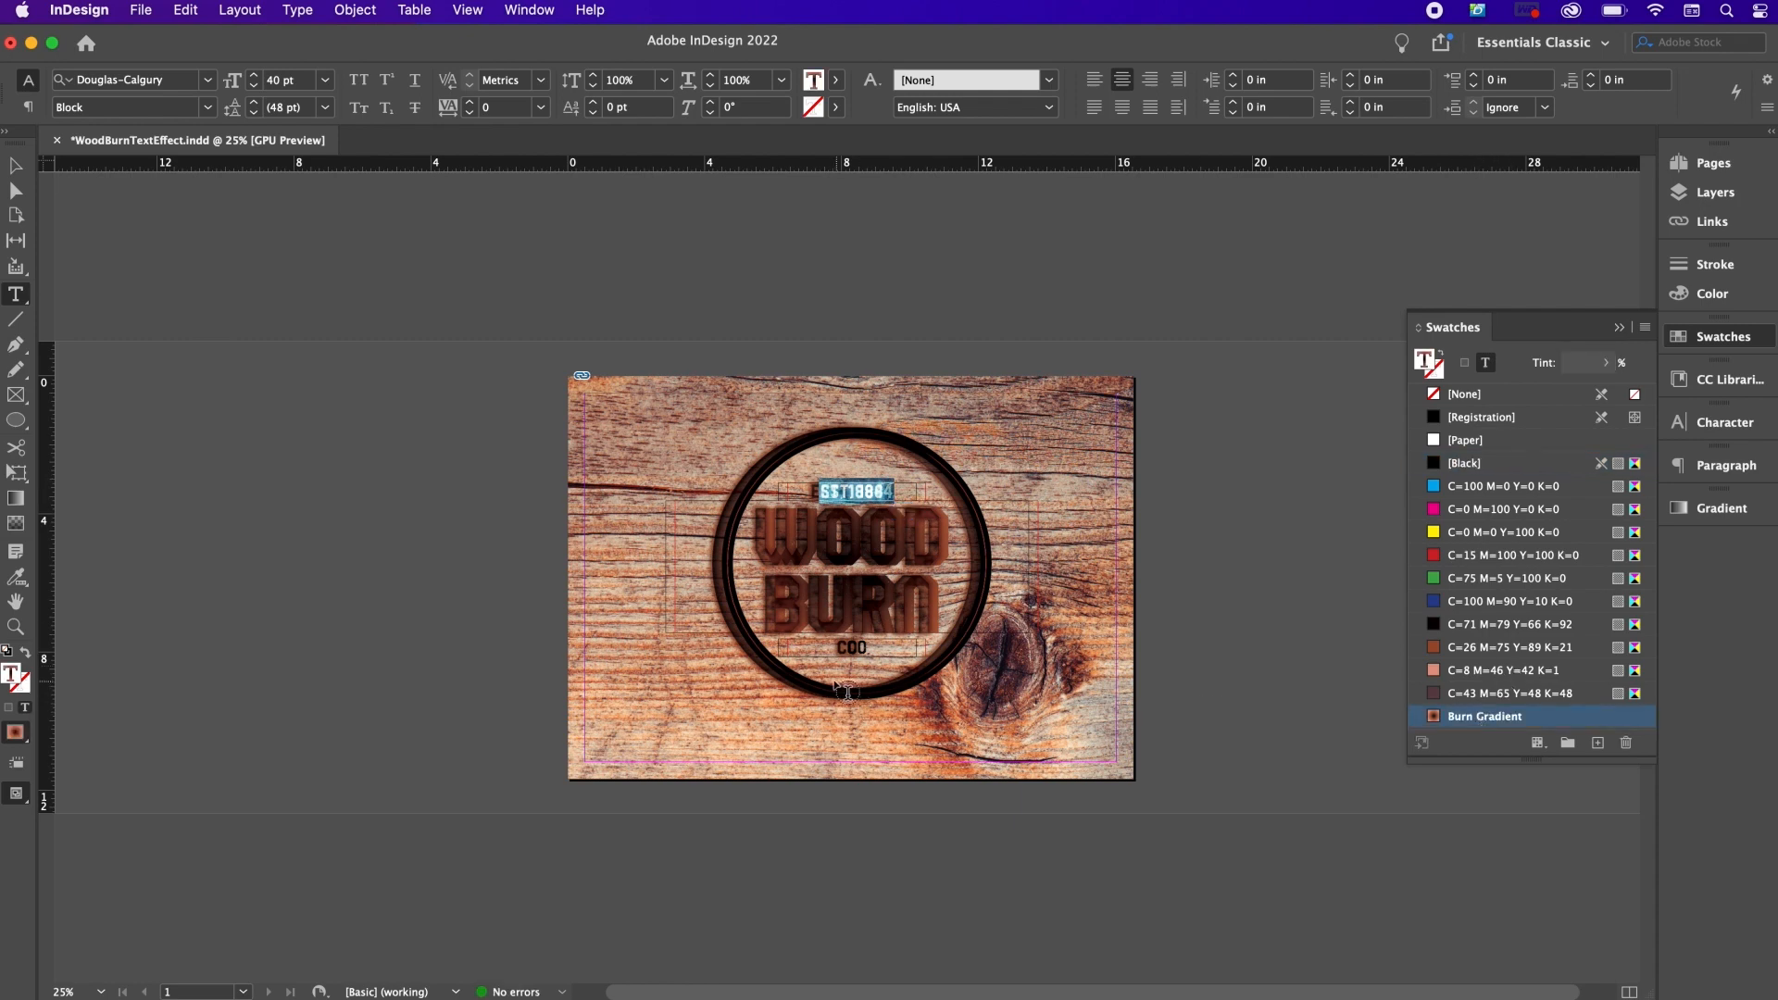
{"action": "left_click_drag", "start_coordinate": [845, 647], "coordinate": [868, 647]}
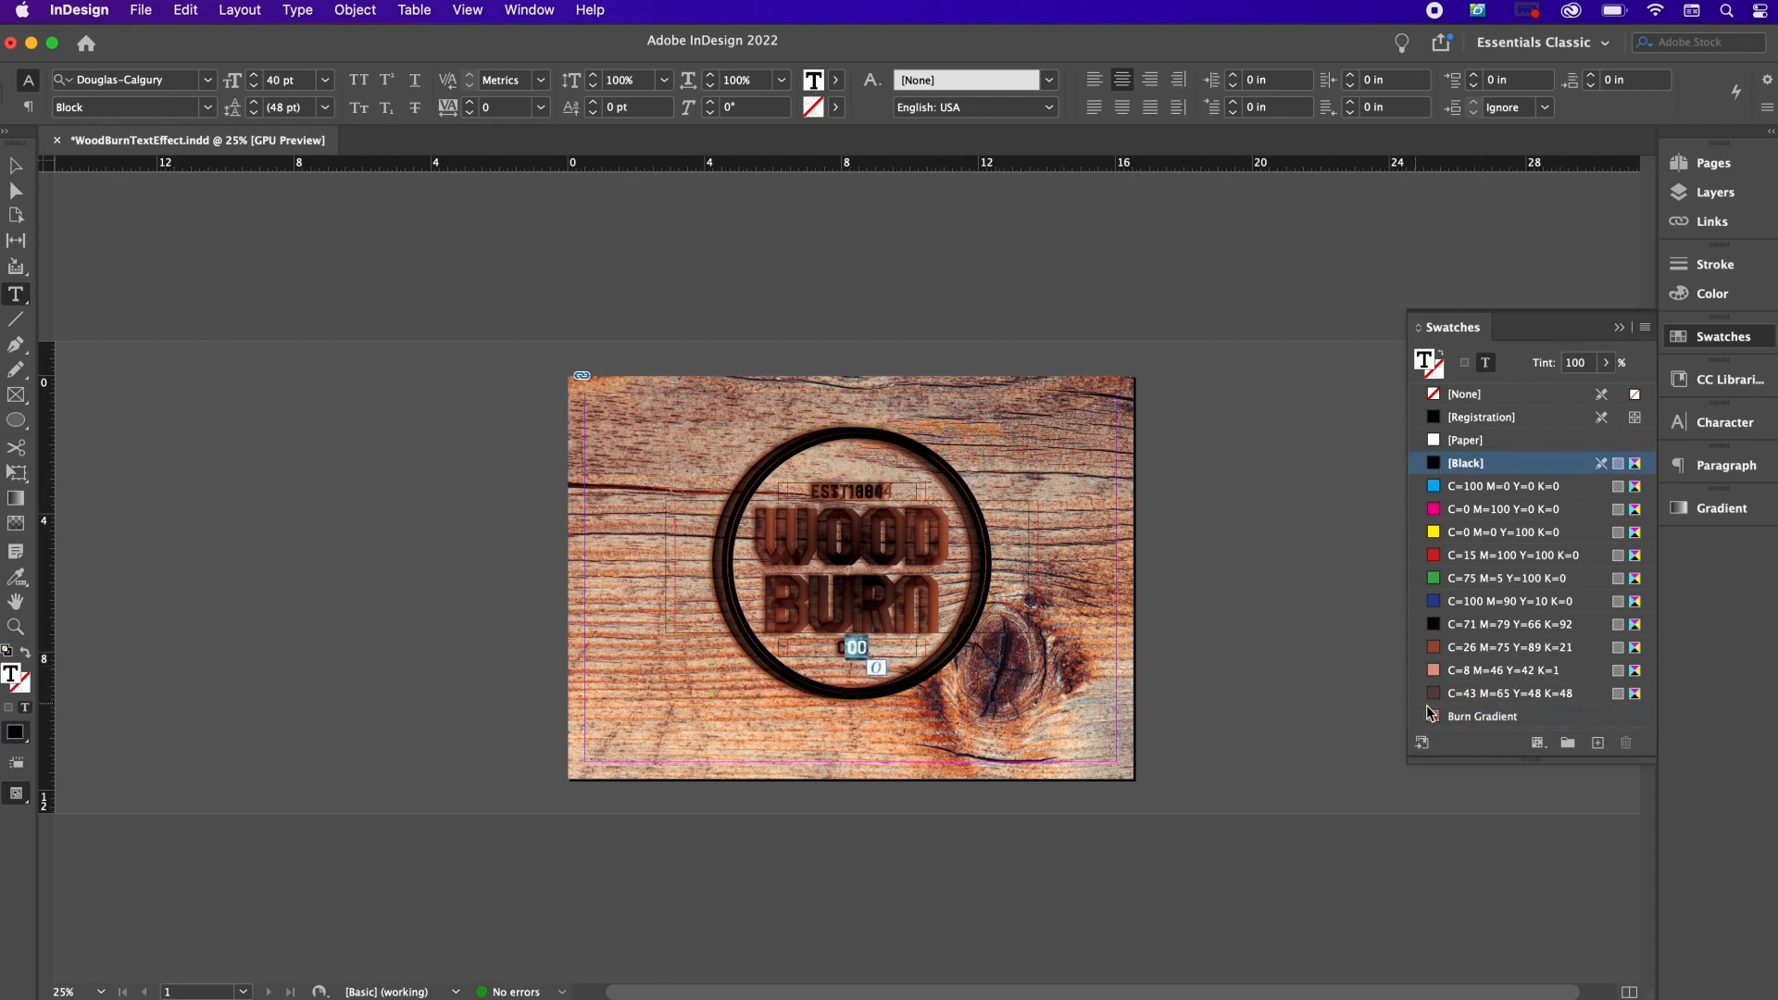
{"action": "left_click", "coordinate": [1463, 717]}
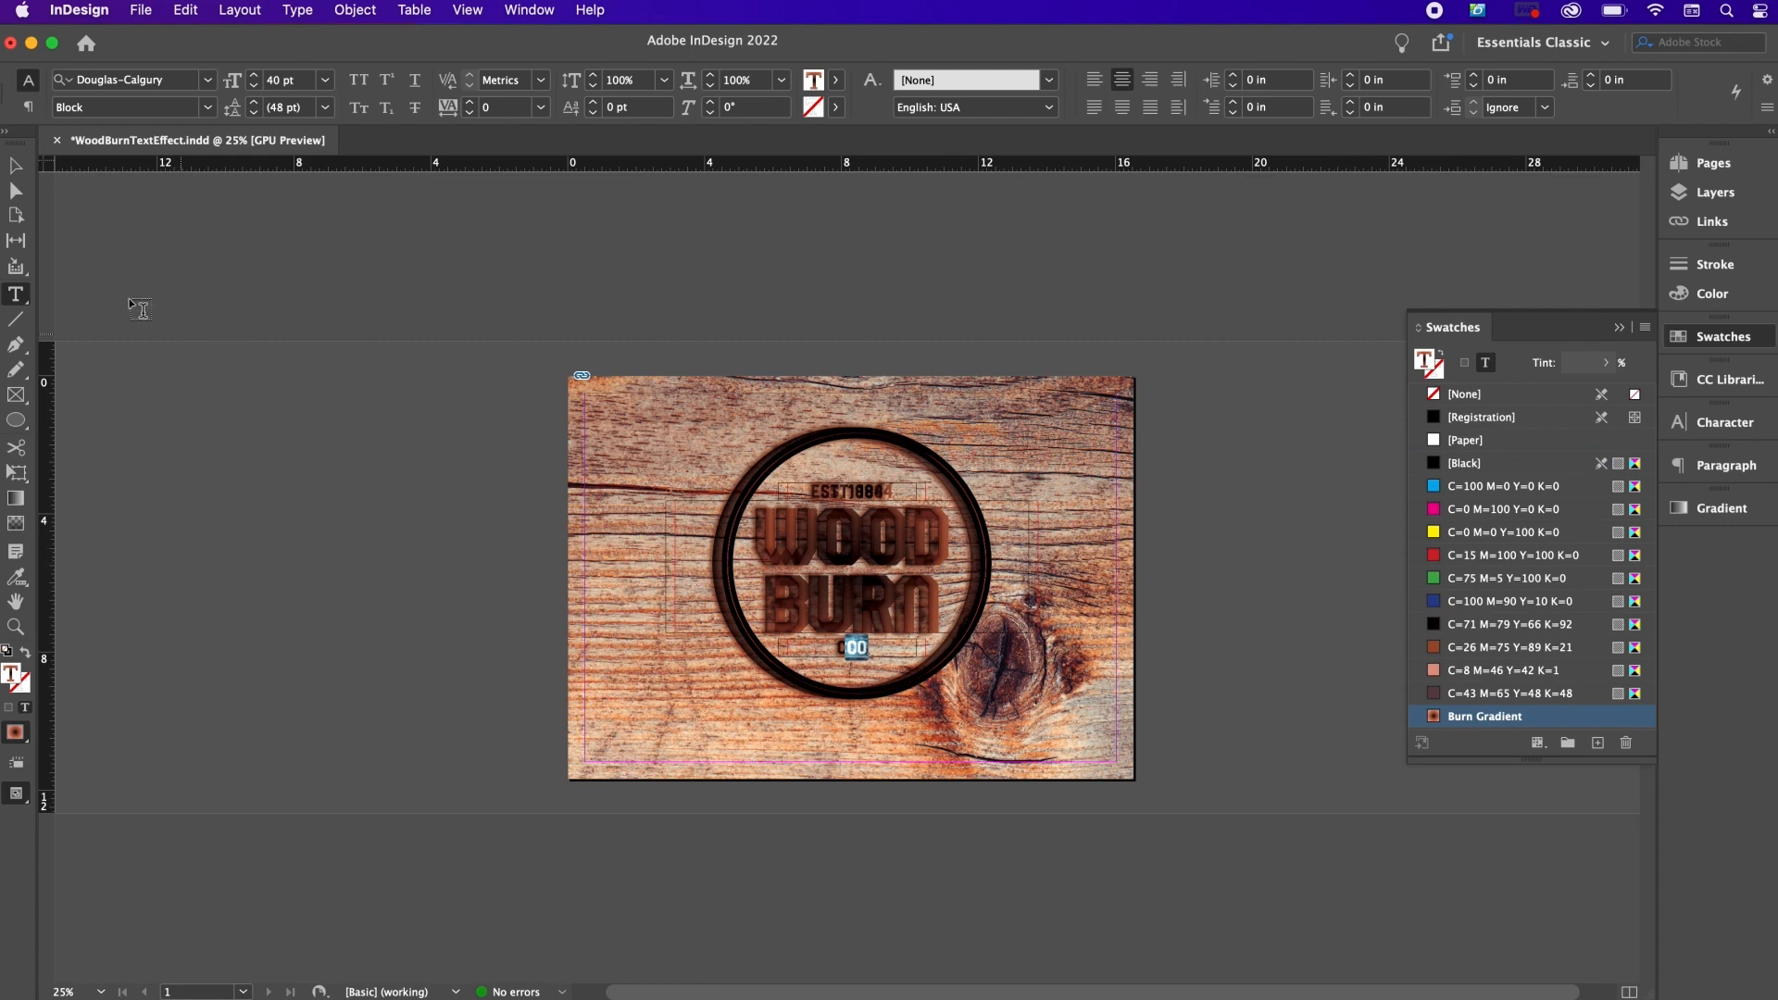
{"action": "key", "text": "Escape"}
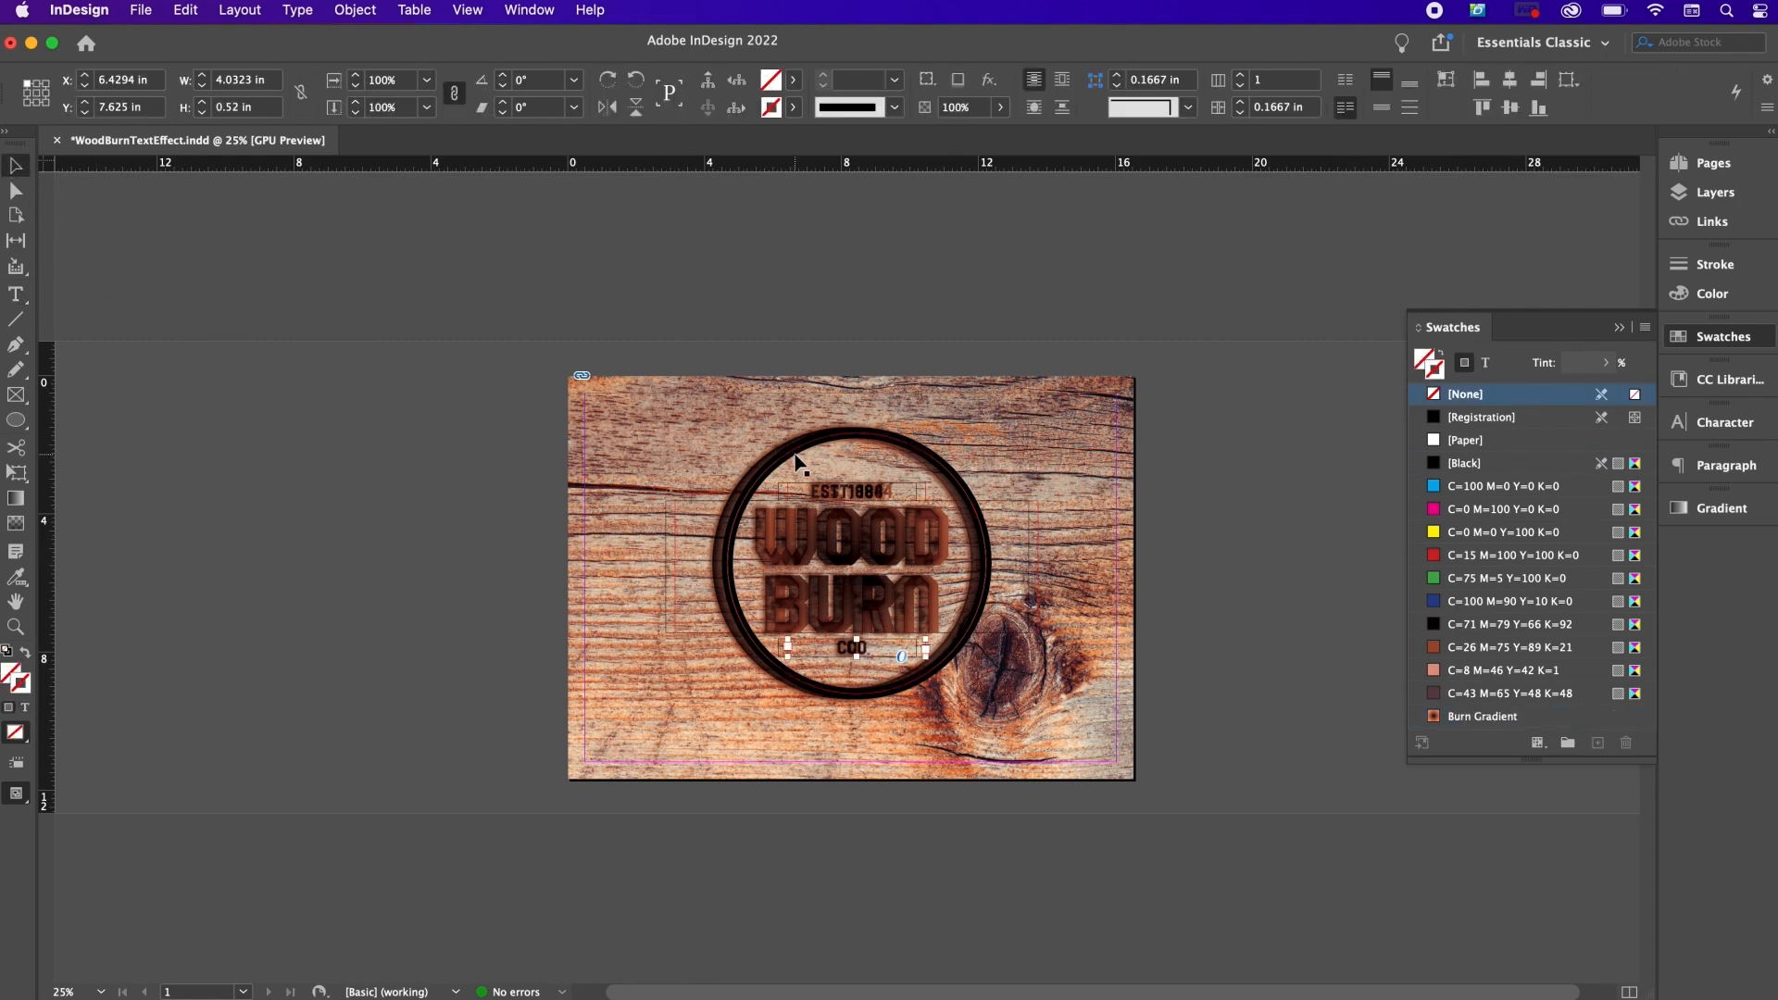
{"action": "left_click", "coordinate": [797, 460]}
{"action": "left_click", "coordinate": [1491, 719]}
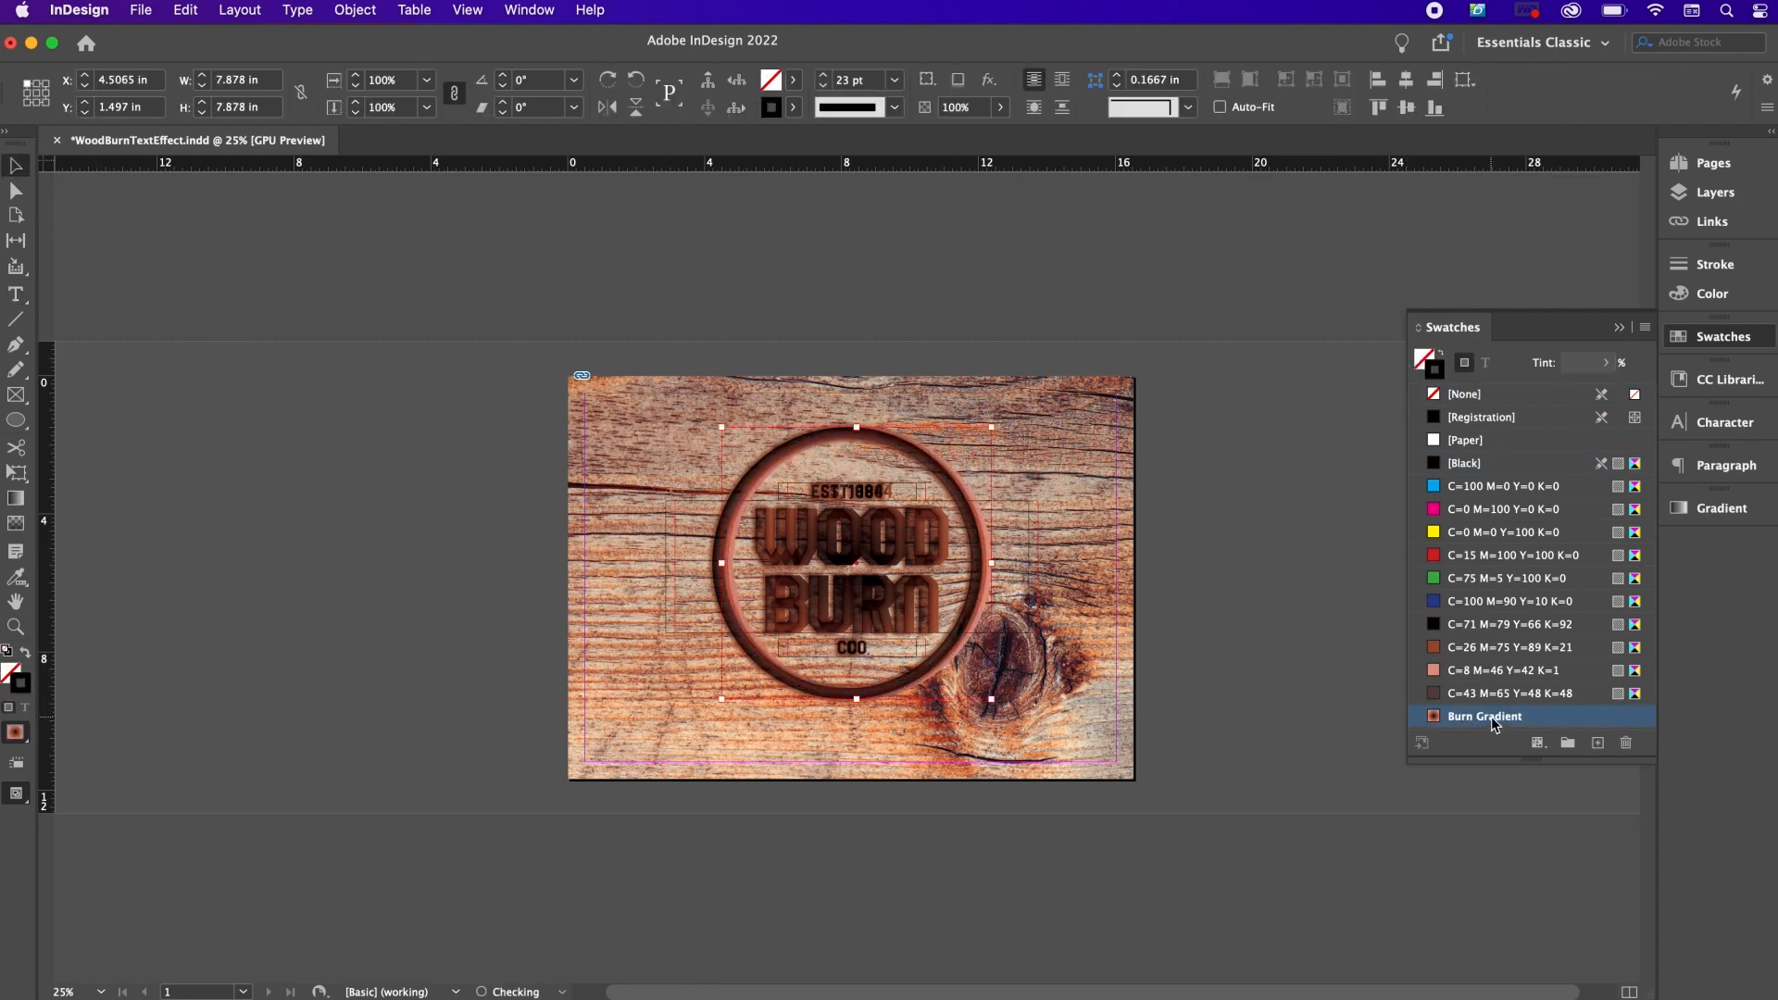
Step: Reverse the circle stroke's radial gradient and move its light stop to about 78% and its middle stop to about 93%
{"action": "left_click", "coordinate": [1704, 507]}
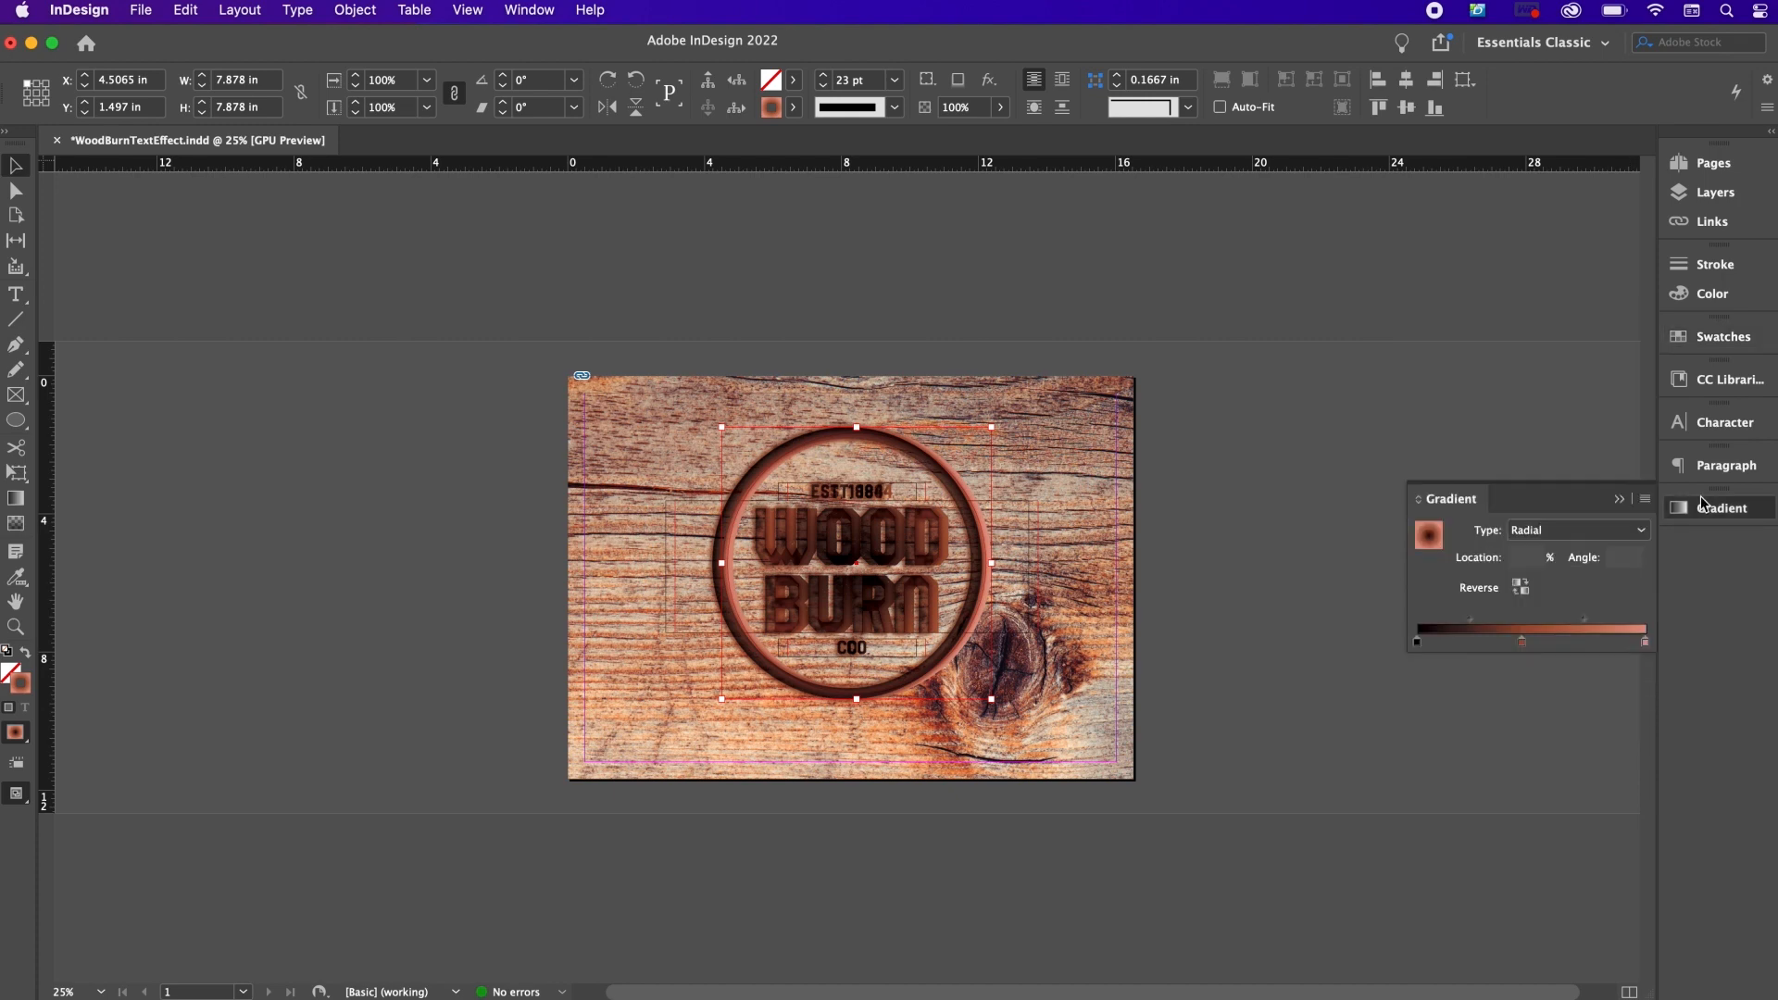
{"action": "left_click_drag", "start_coordinate": [1525, 641], "coordinate": [1442, 641]}
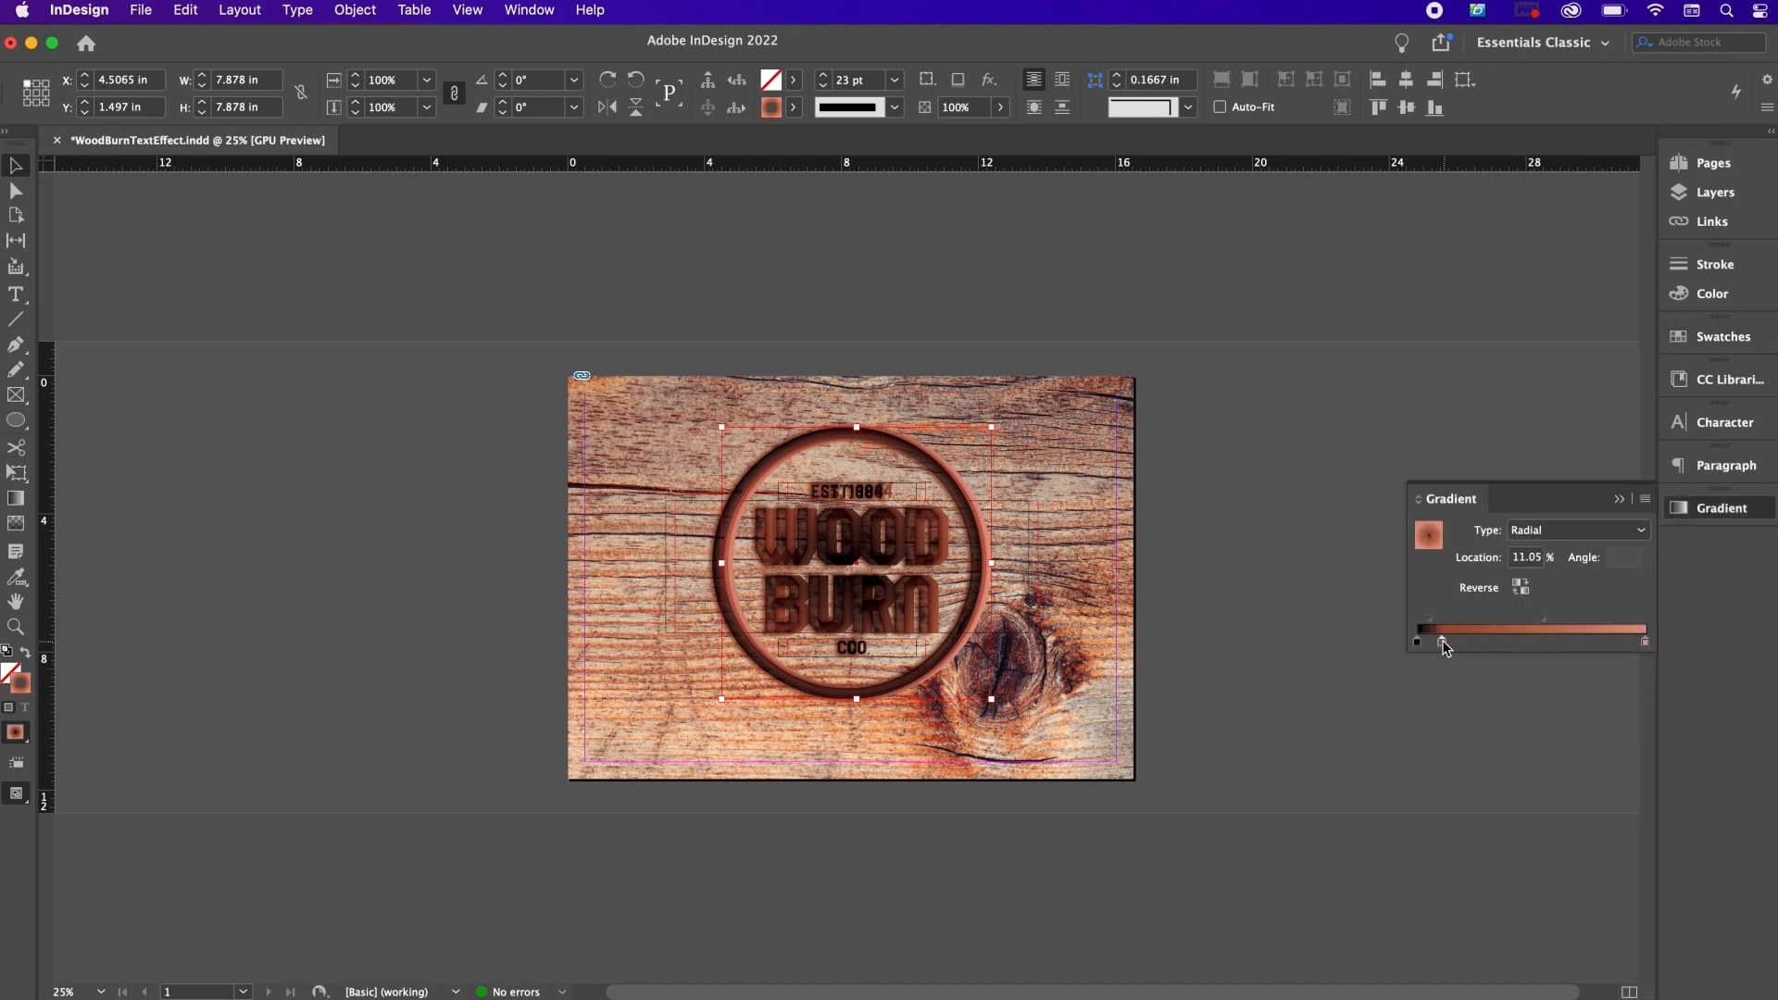
{"action": "left_click", "coordinate": [1521, 587]}
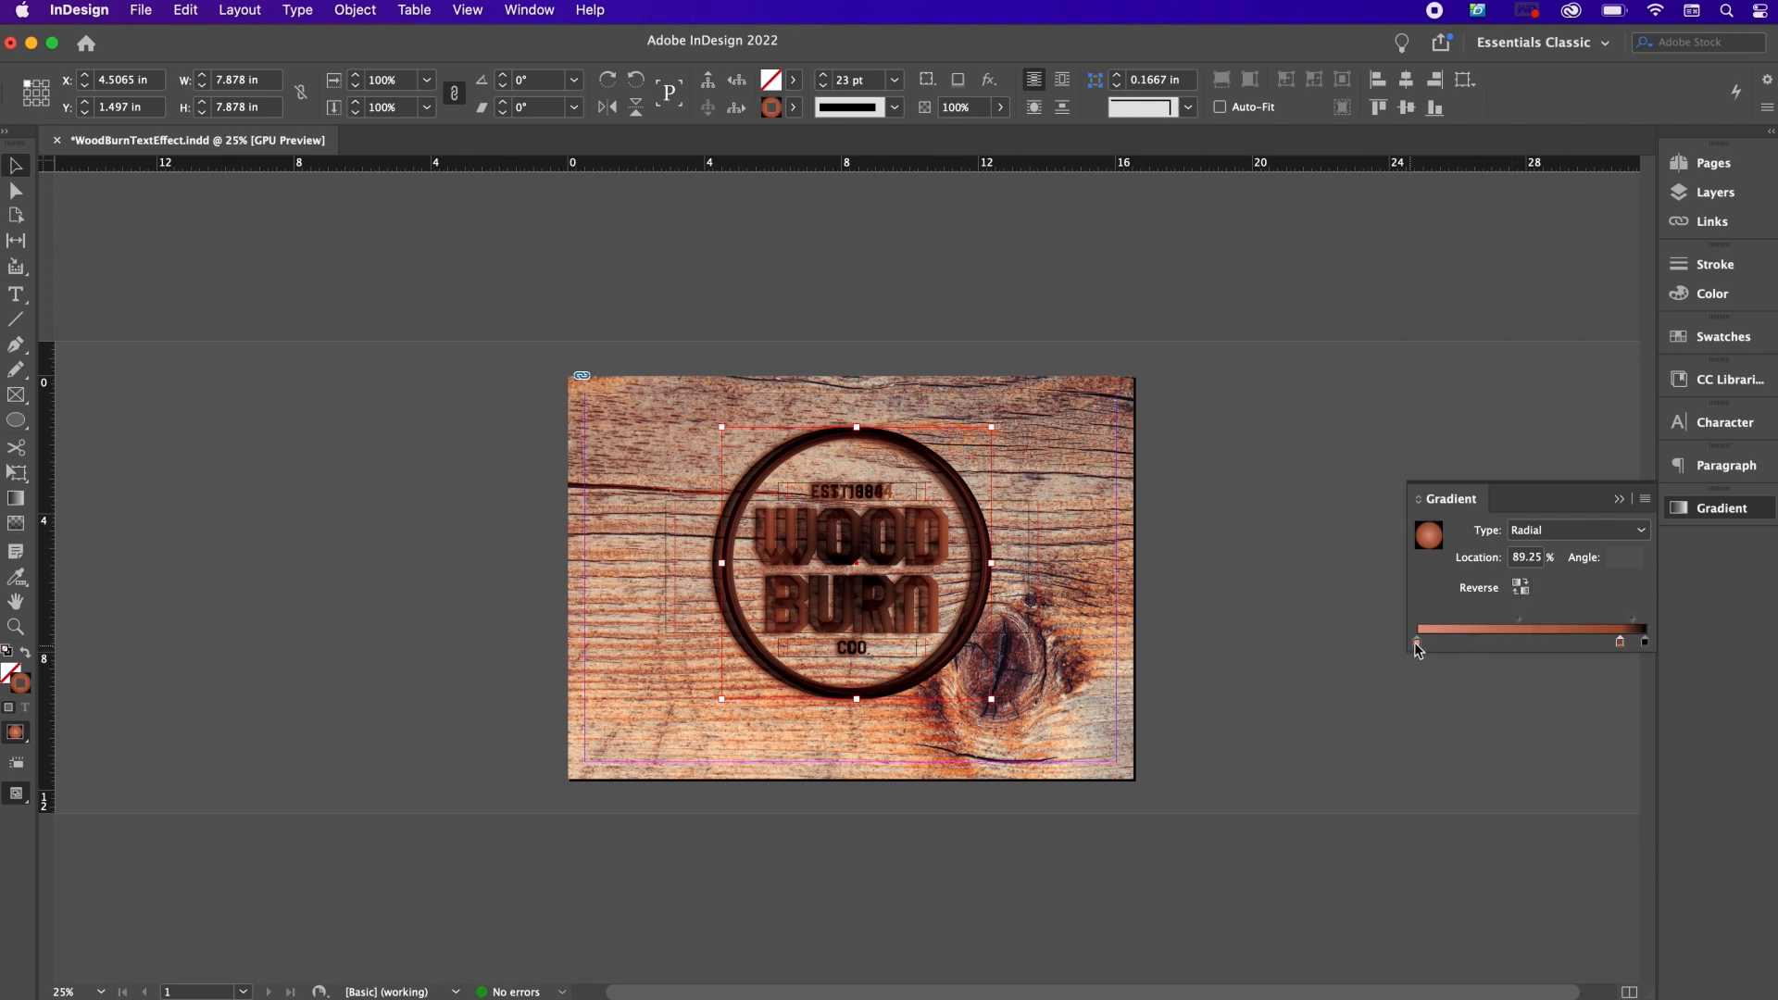
{"action": "left_click_drag", "start_coordinate": [1416, 641], "coordinate": [1587, 639]}
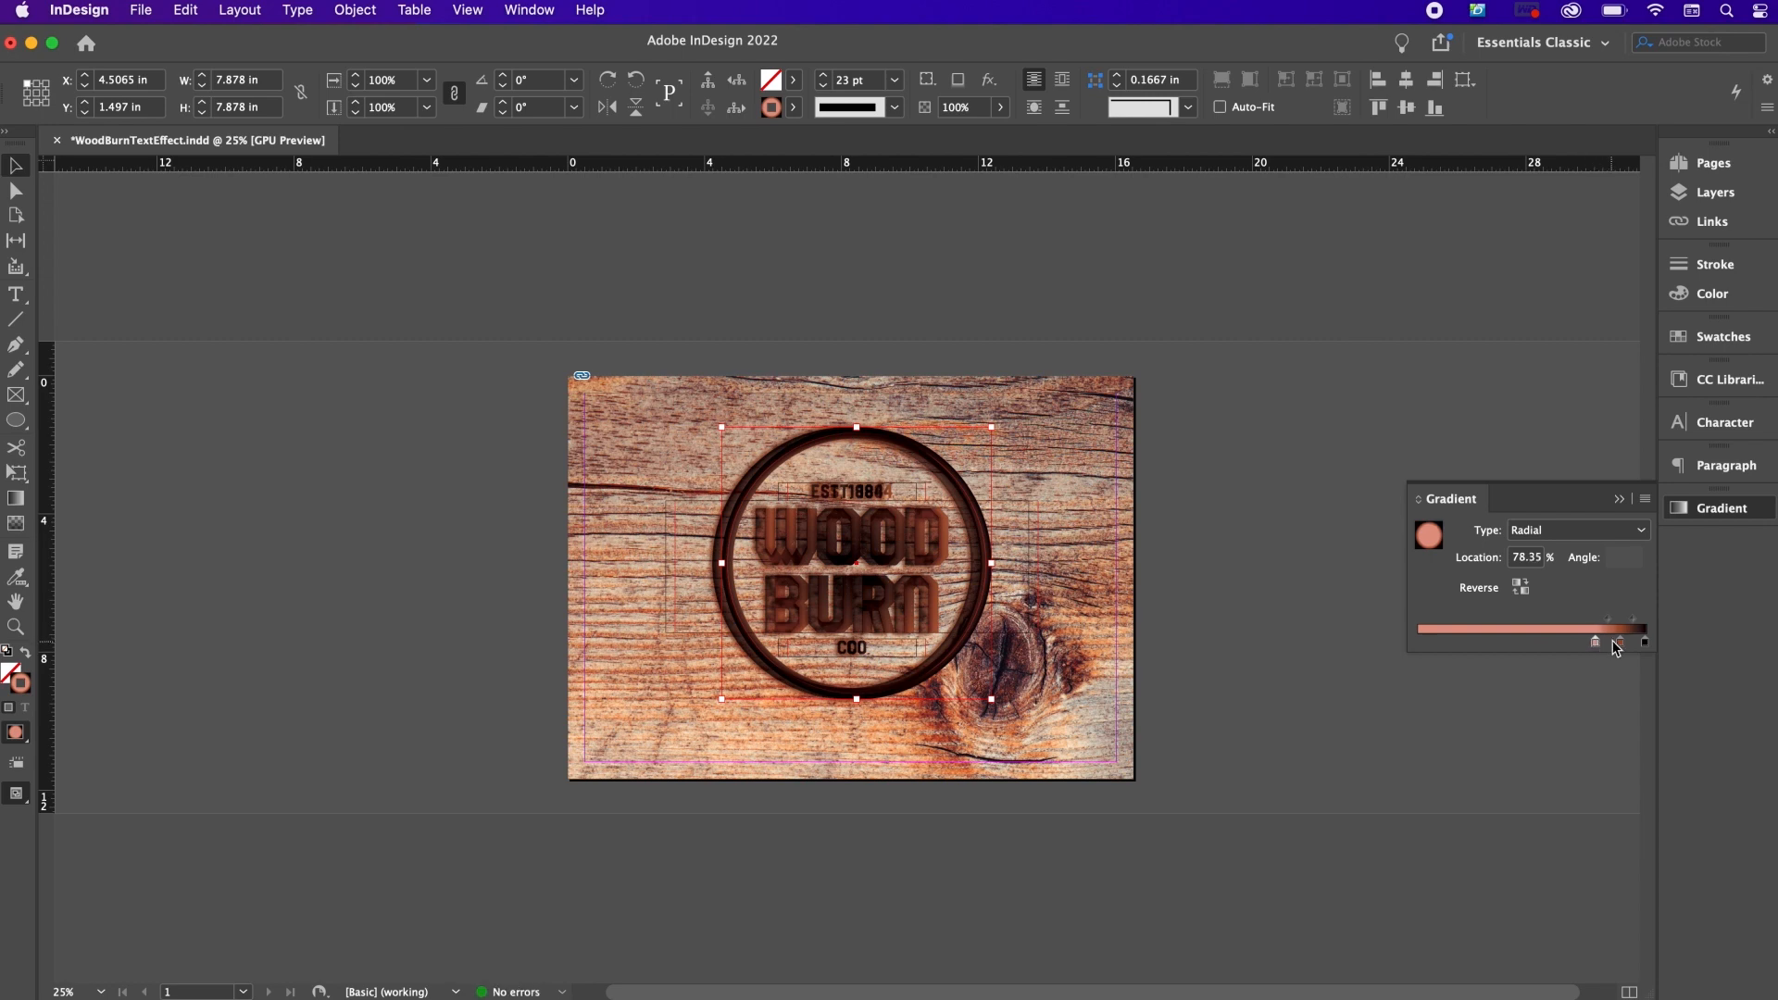
{"action": "left_click_drag", "start_coordinate": [1620, 639], "coordinate": [1630, 639]}
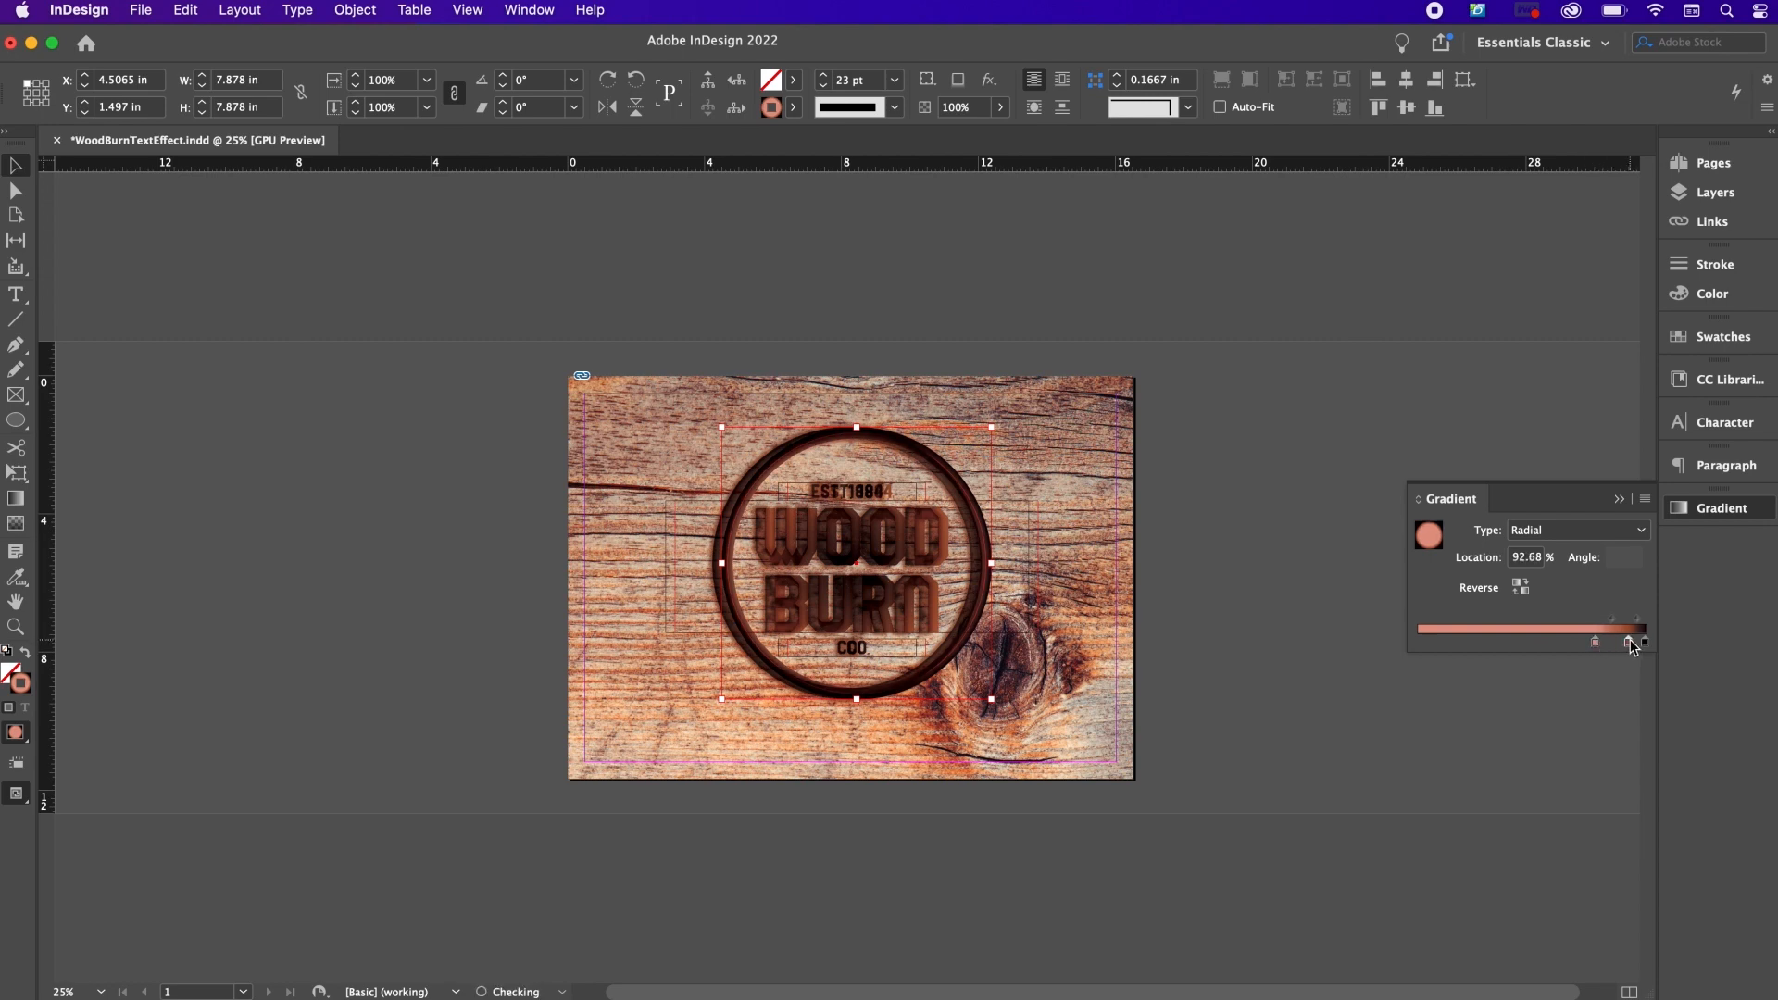
{"action": "left_click", "coordinate": [1289, 659]}
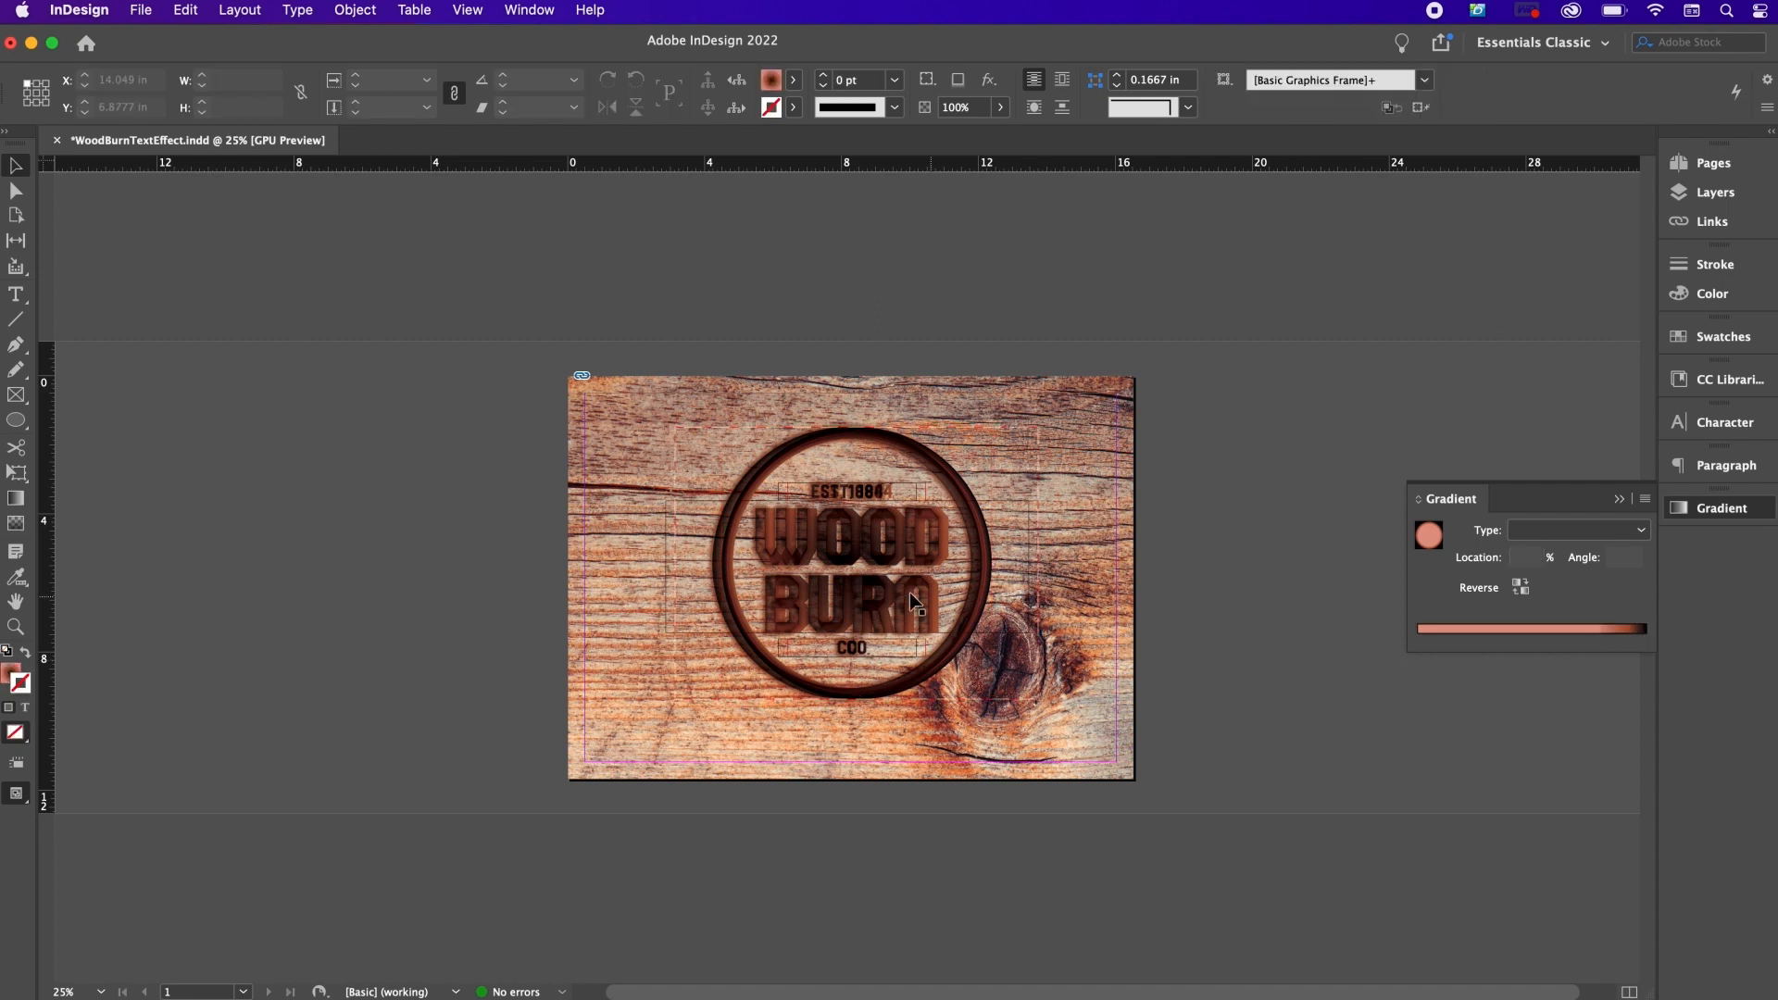
Step: Set the Smudge logo group's blending mode to Soft Light at 100% opacity
{"action": "left_click", "coordinate": [827, 586]}
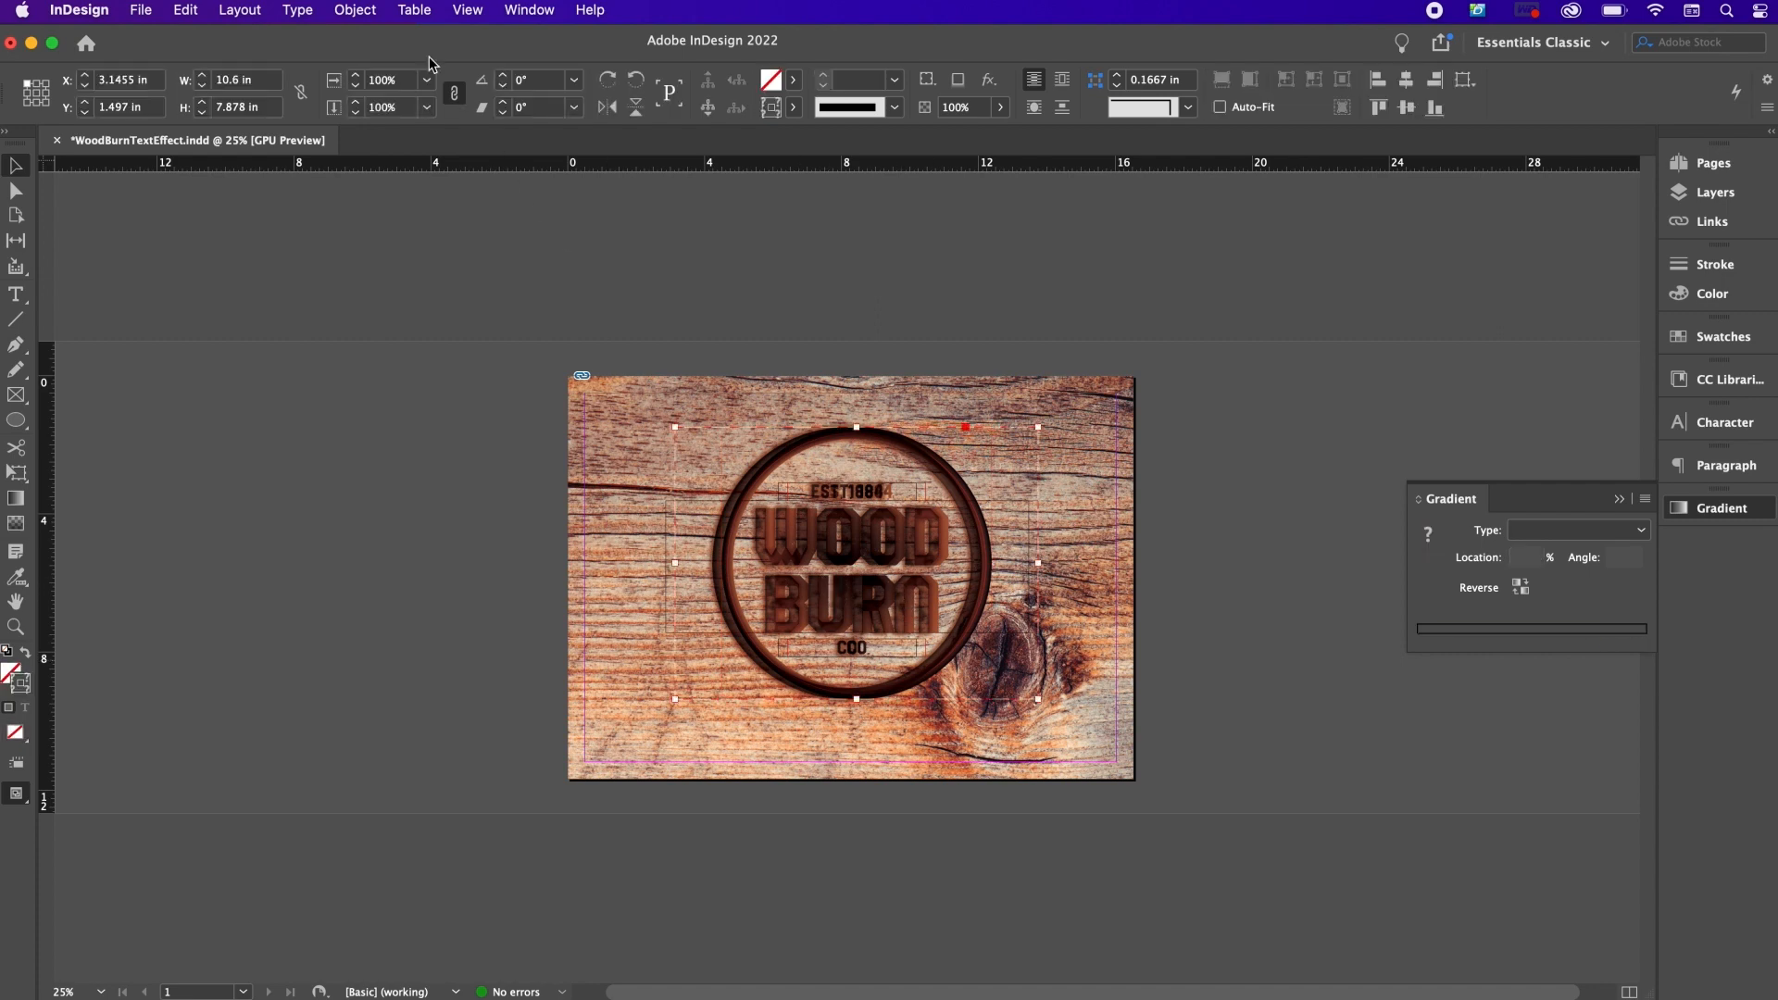
{"action": "left_click", "coordinate": [373, 9]}
{"action": "mouse_move", "coordinate": [460, 500]}
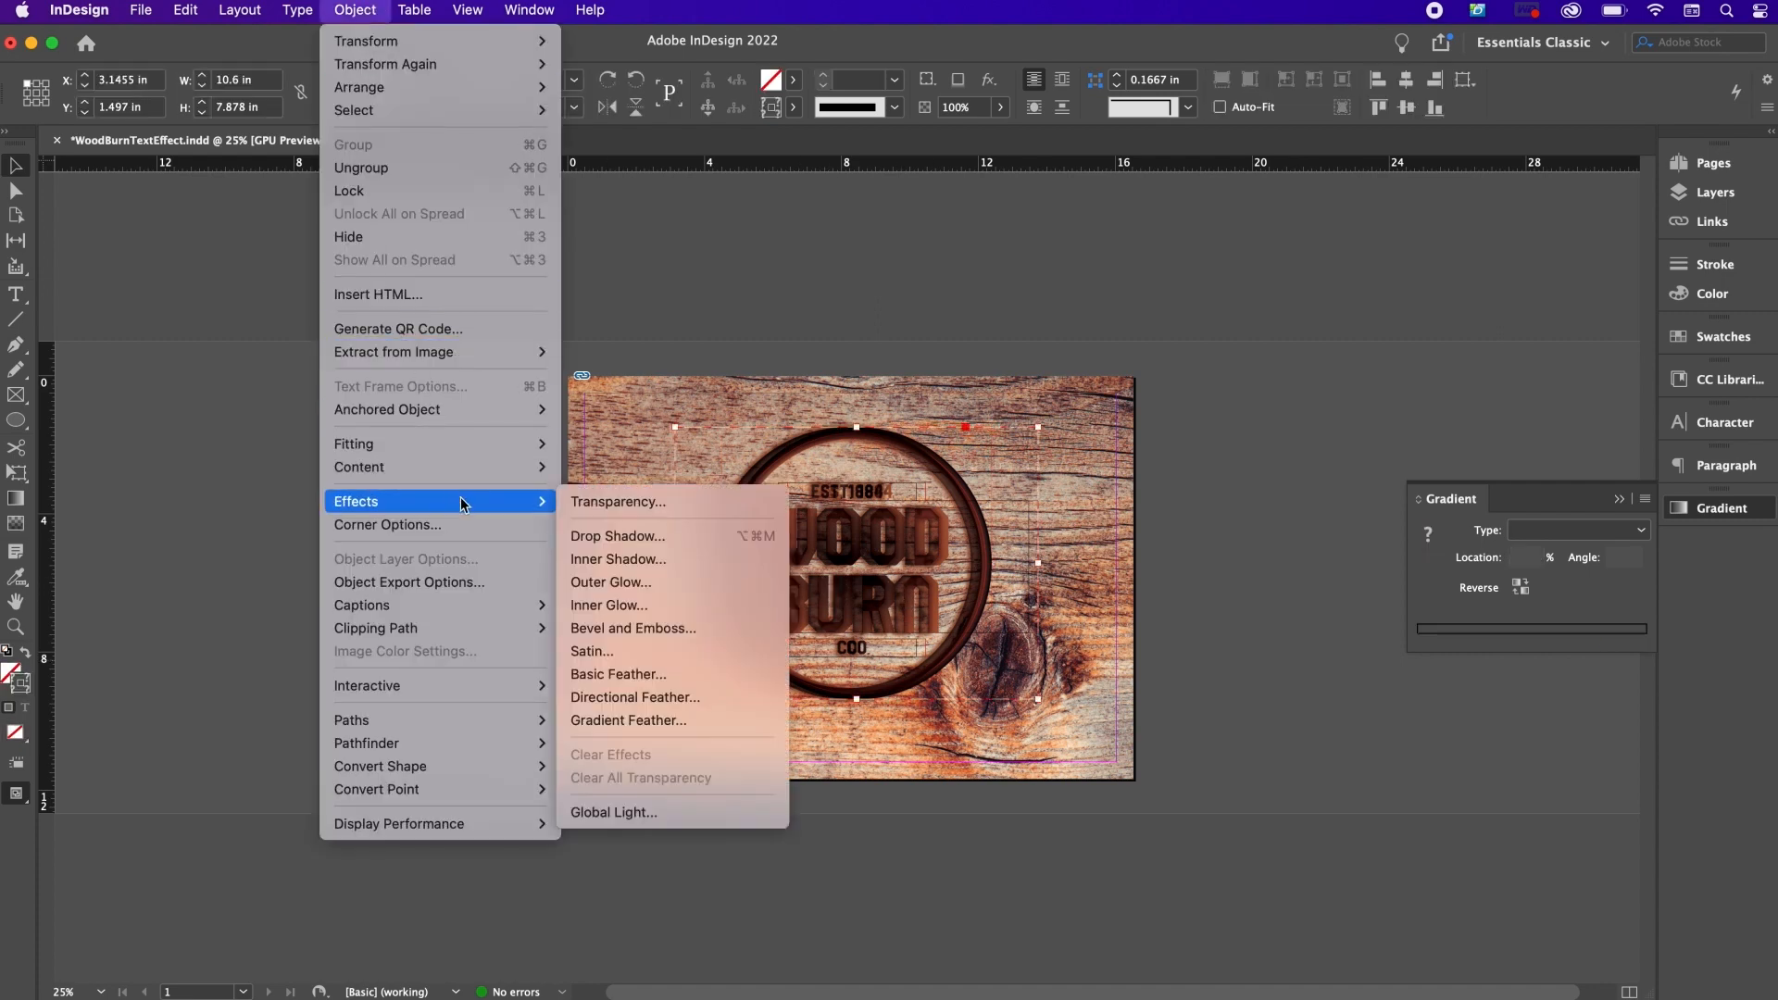
{"action": "left_click", "coordinate": [589, 502]}
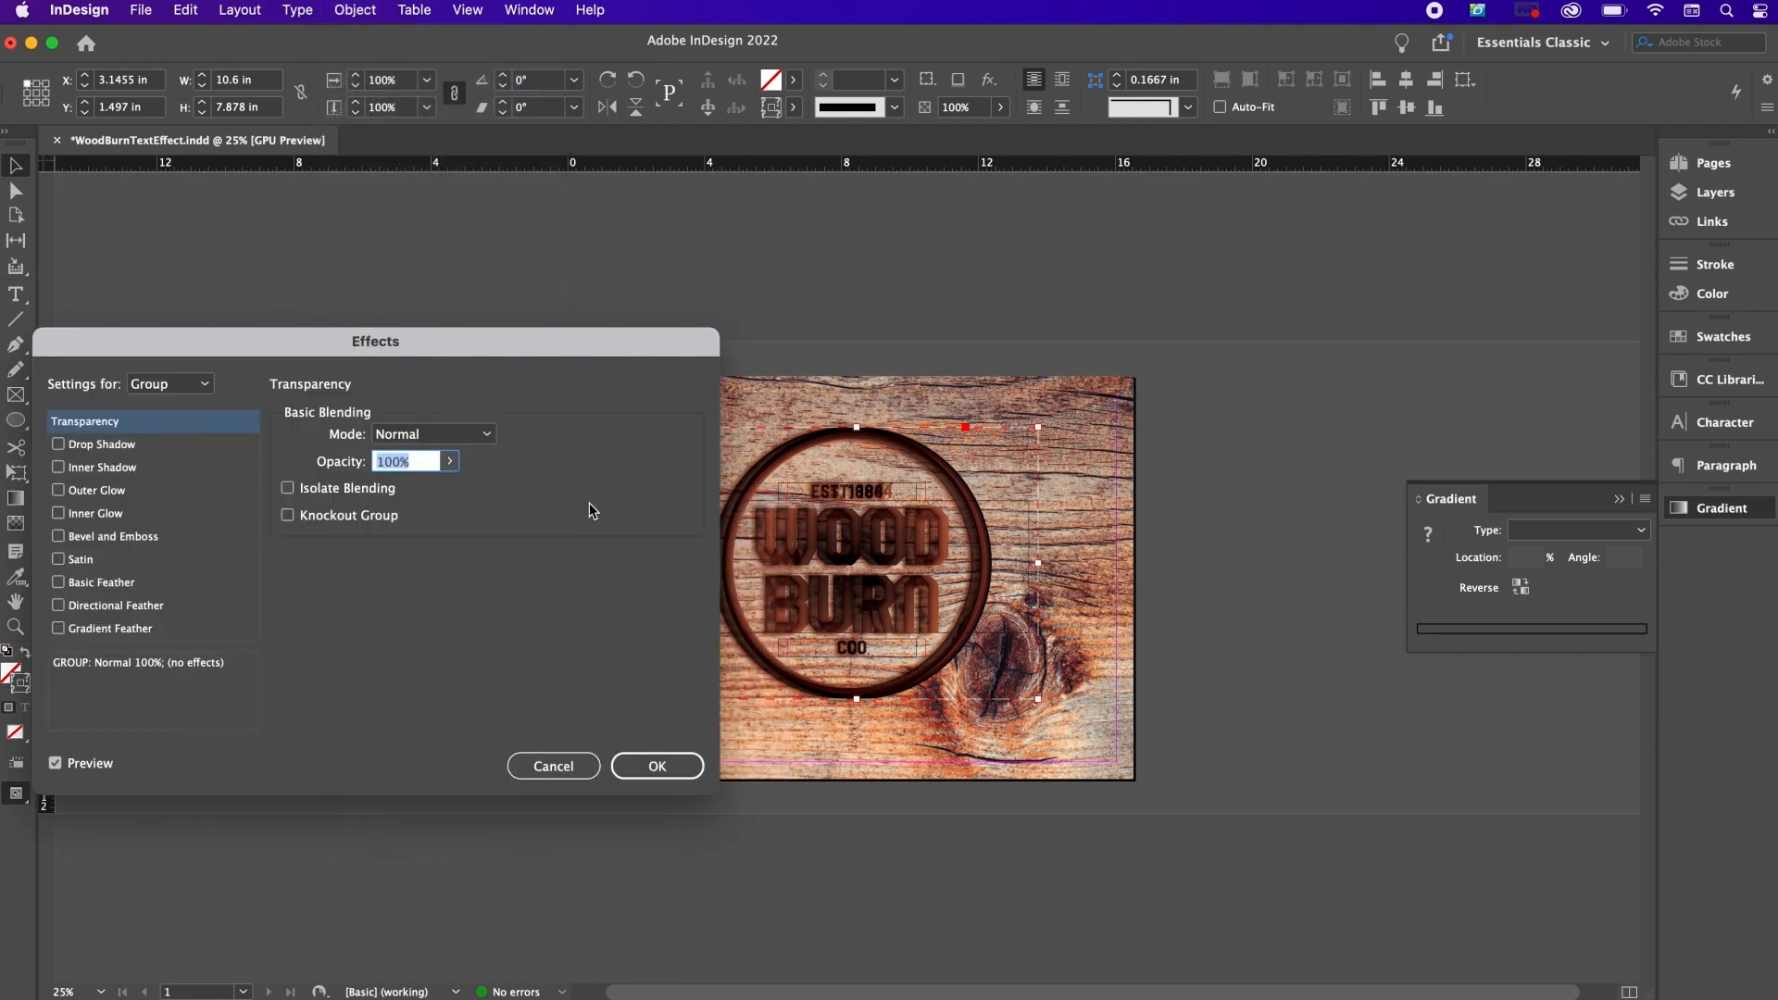
{"action": "left_click", "coordinate": [404, 441]}
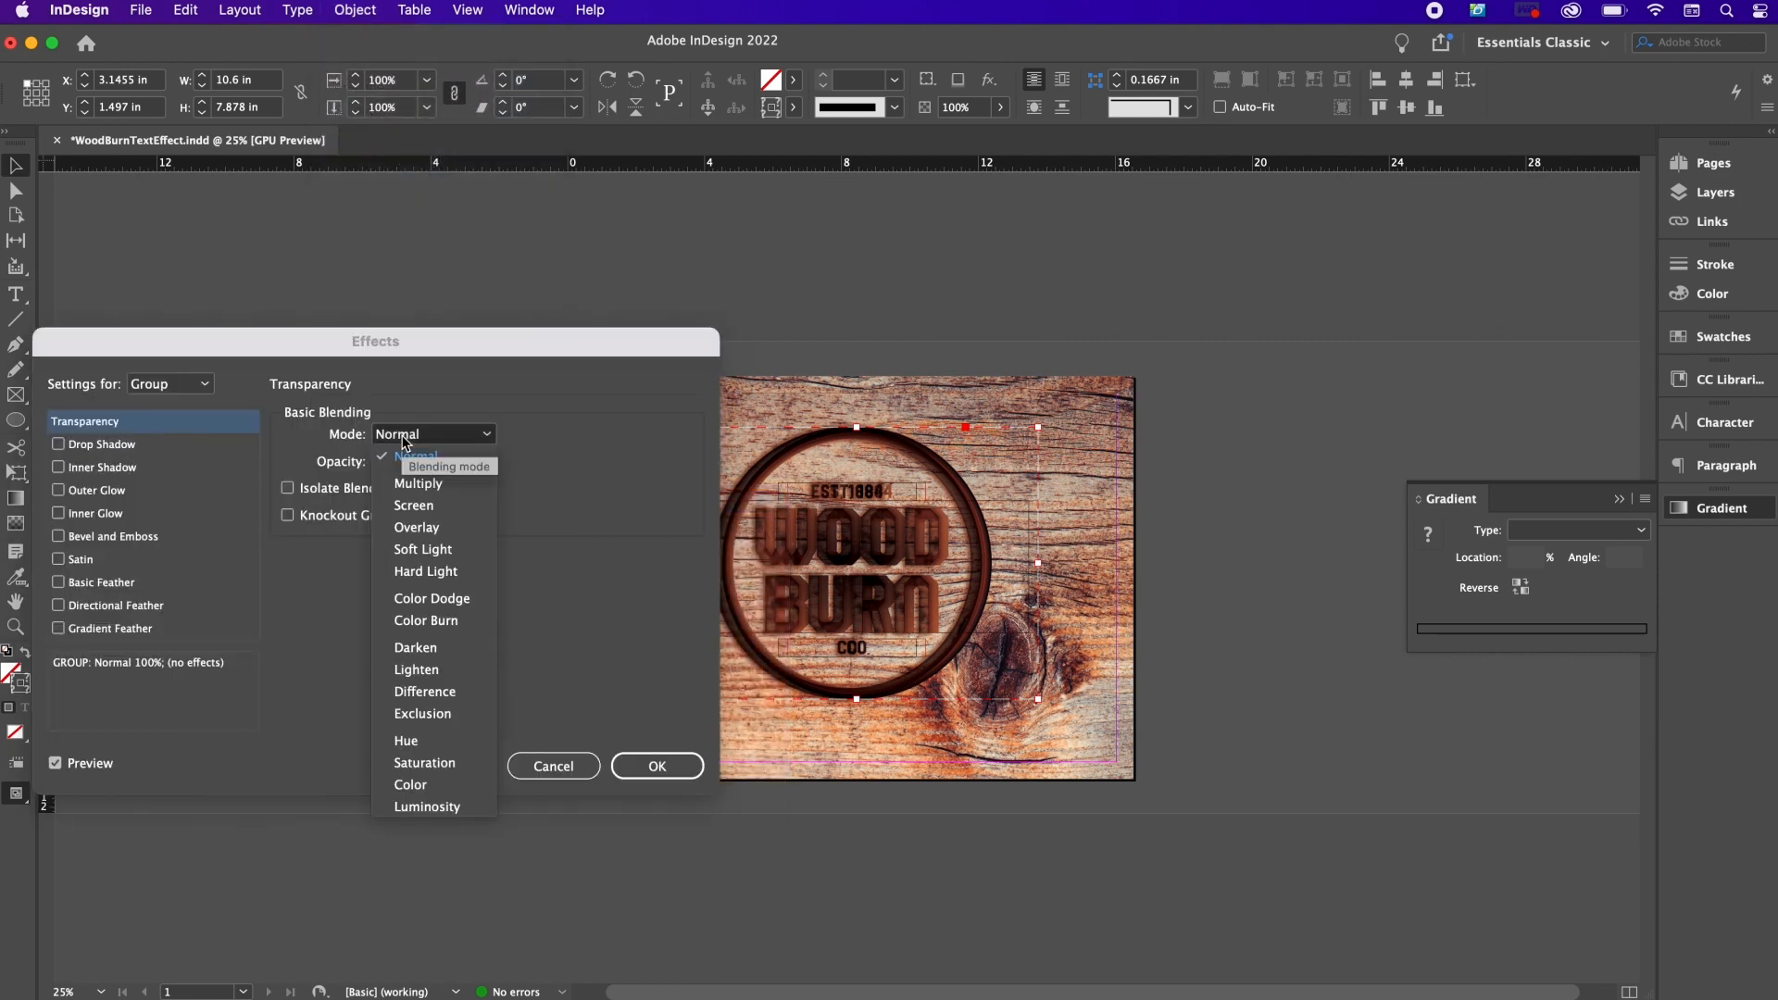
{"action": "left_click", "coordinate": [424, 551]}
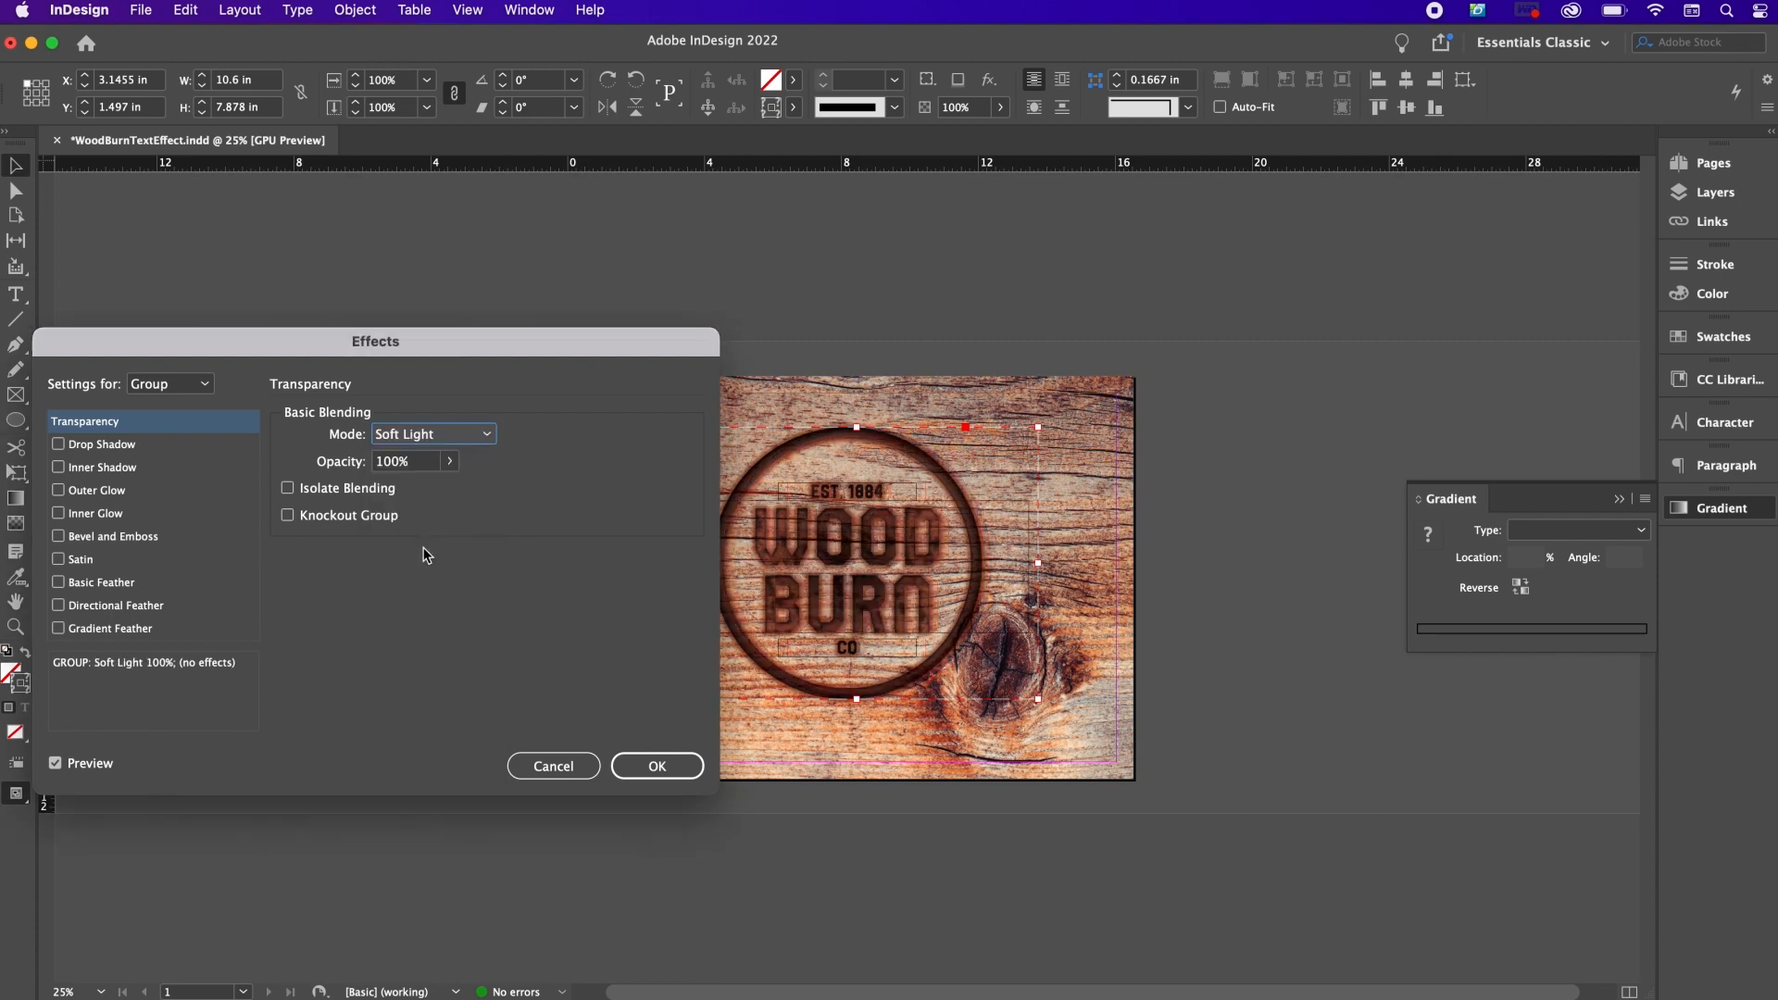
{"action": "left_click", "coordinate": [653, 768]}
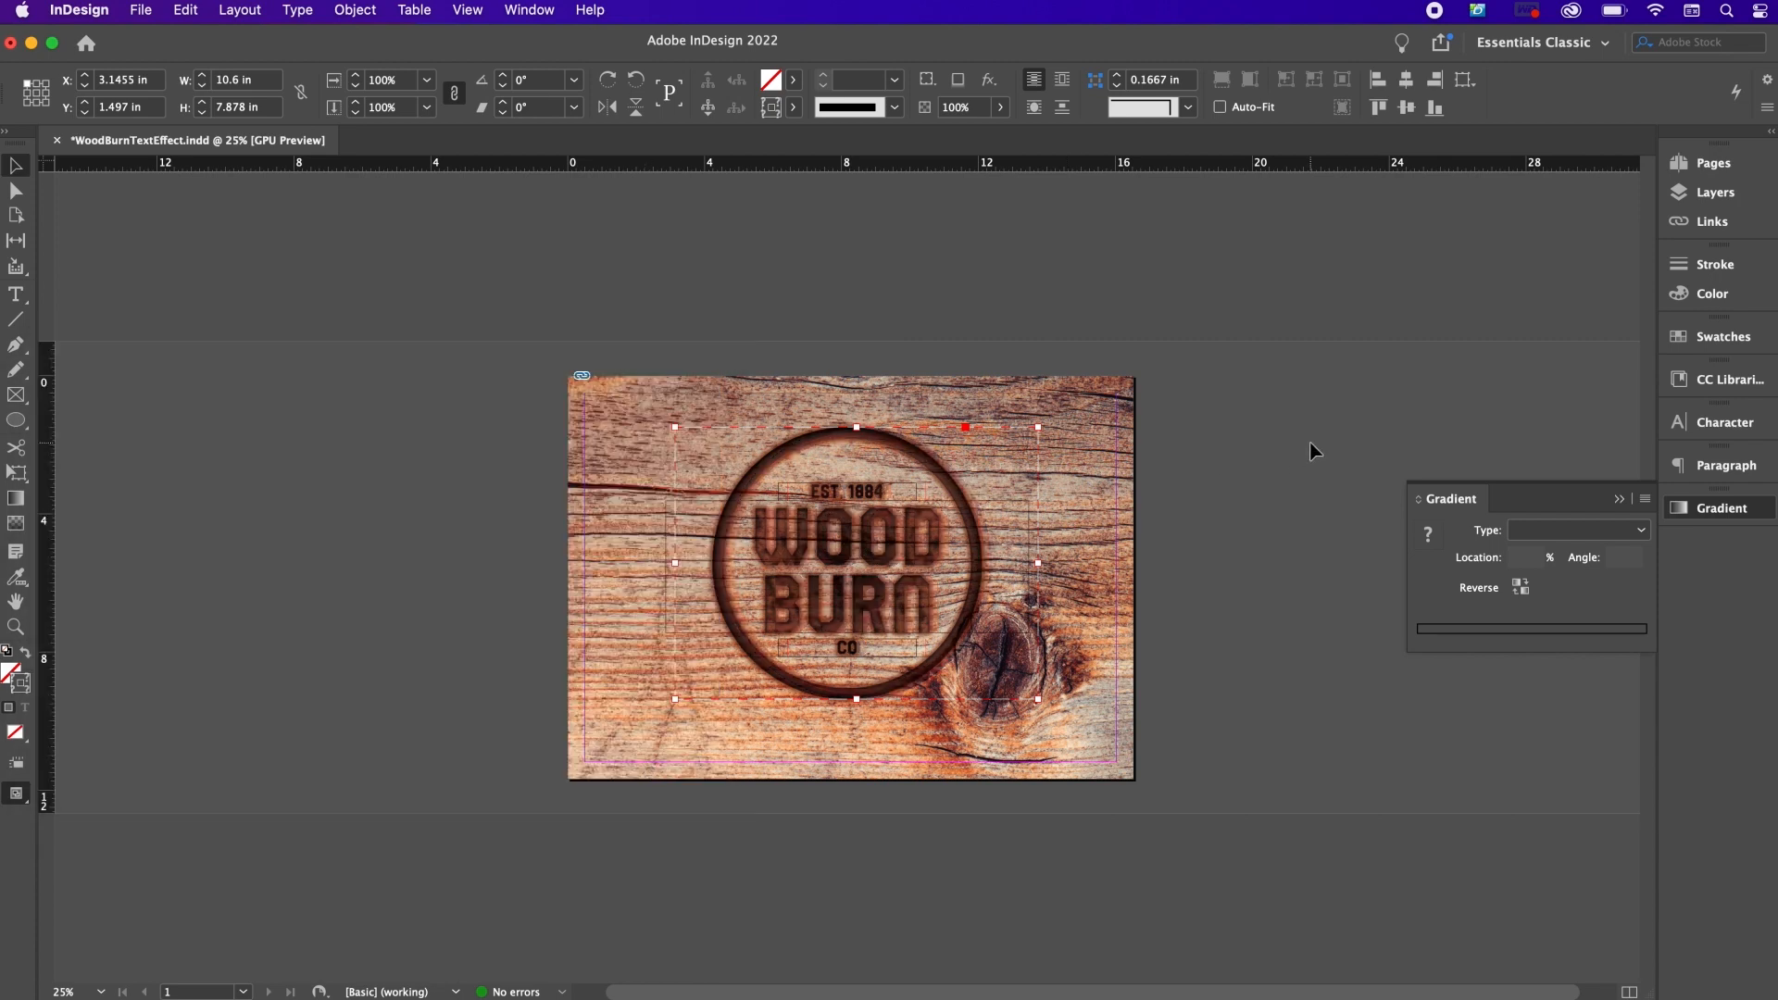
Step: Duplicate the logo group within the Smudge layer
{"action": "left_click", "coordinate": [1709, 192]}
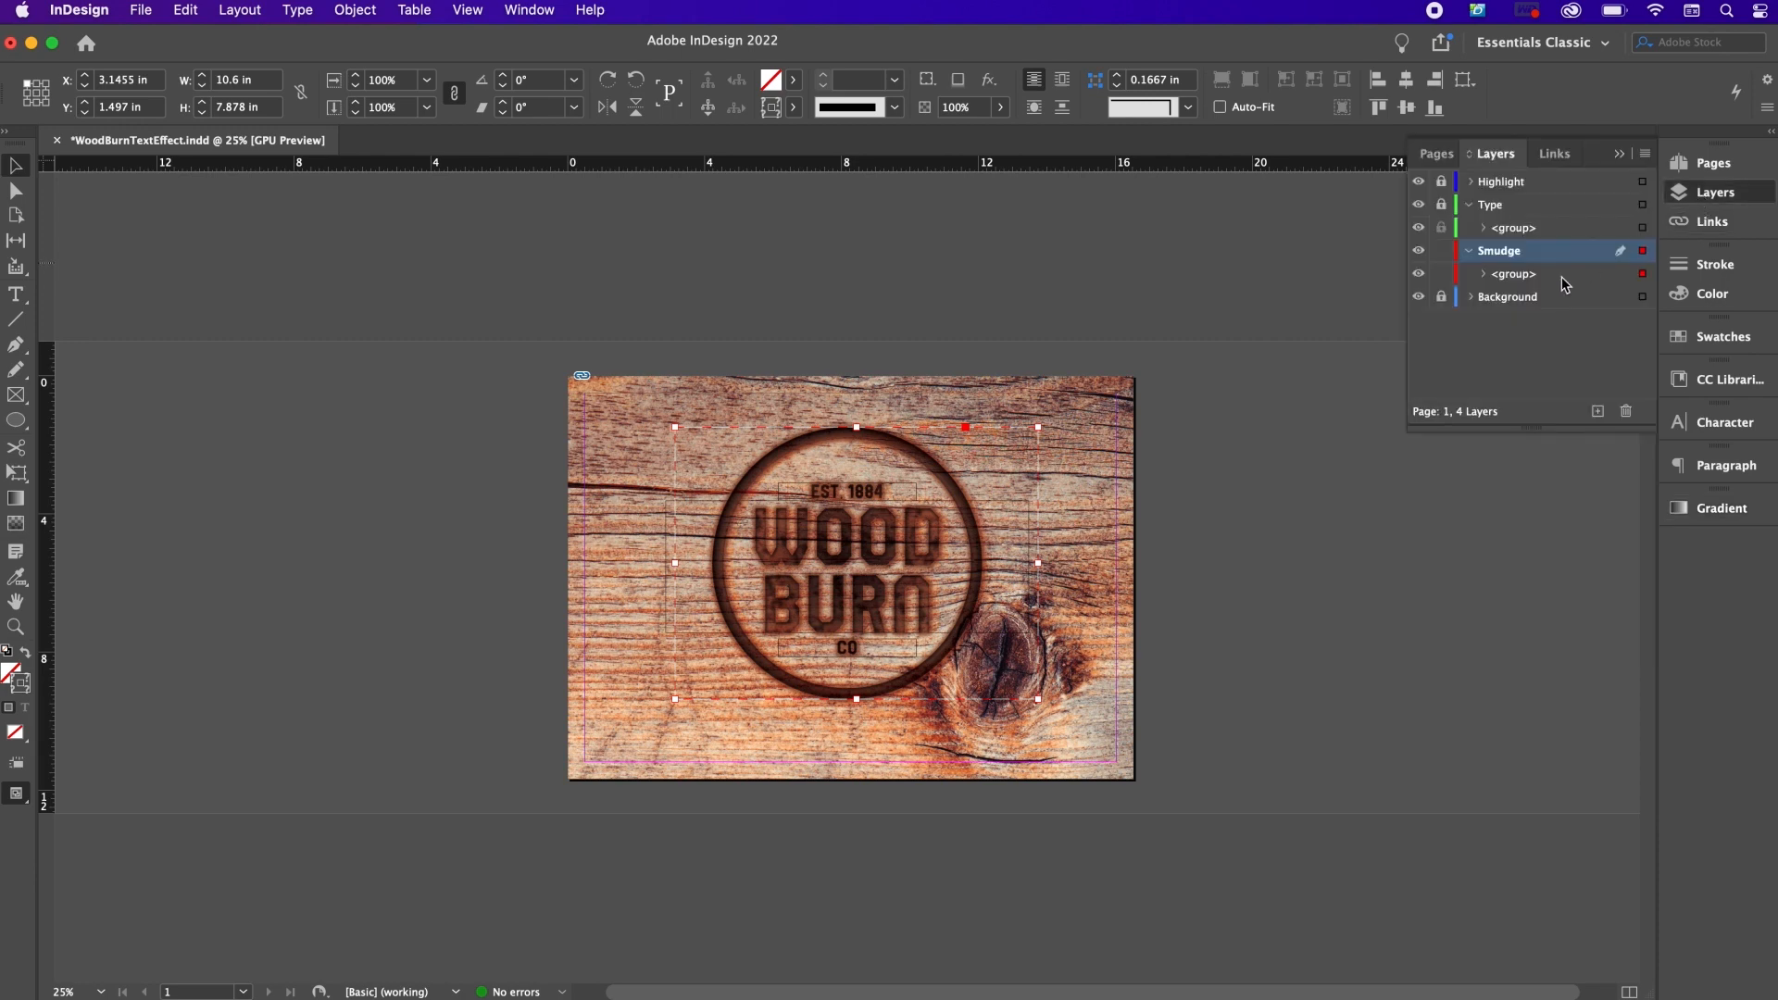
{"action": "left_click", "coordinate": [1564, 276]}
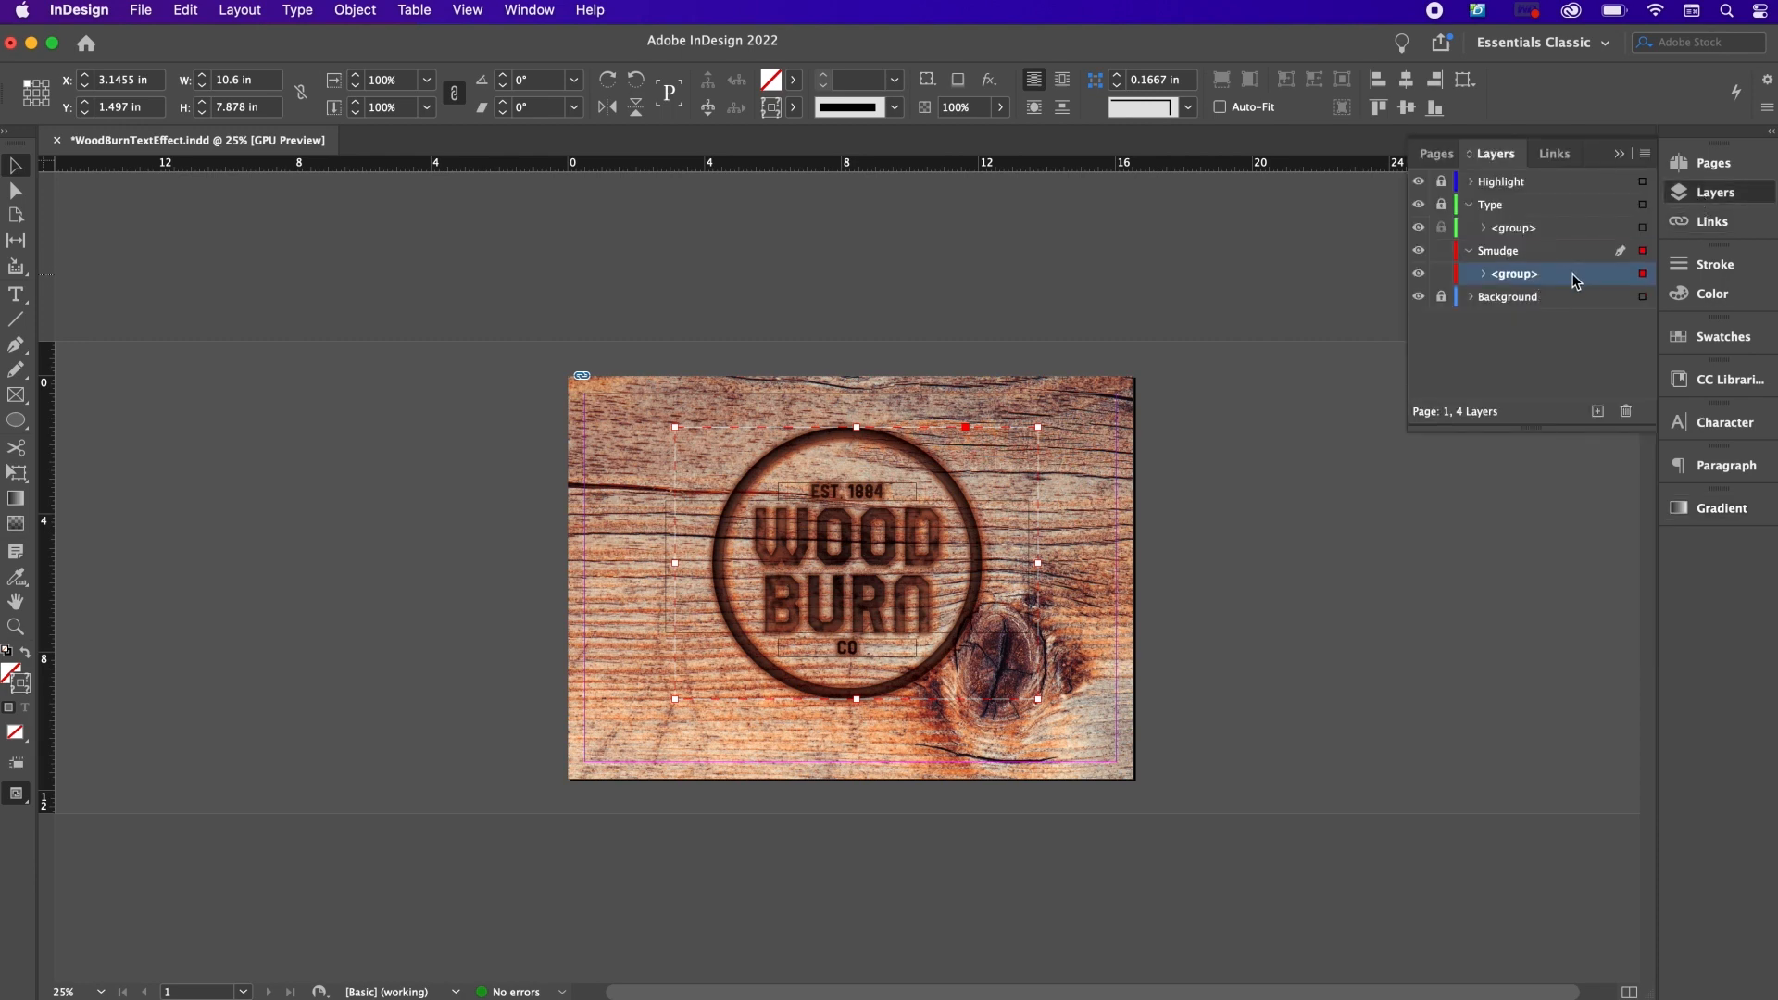
{"action": "mouse_move", "coordinate": [1573, 275]}
{"action": "left_mouse_down"}
{"action": "mouse_move", "coordinate": [1617, 404]}
{"action": "mouse_move", "coordinate": [1598, 413]}
{"action": "left_mouse_up"}
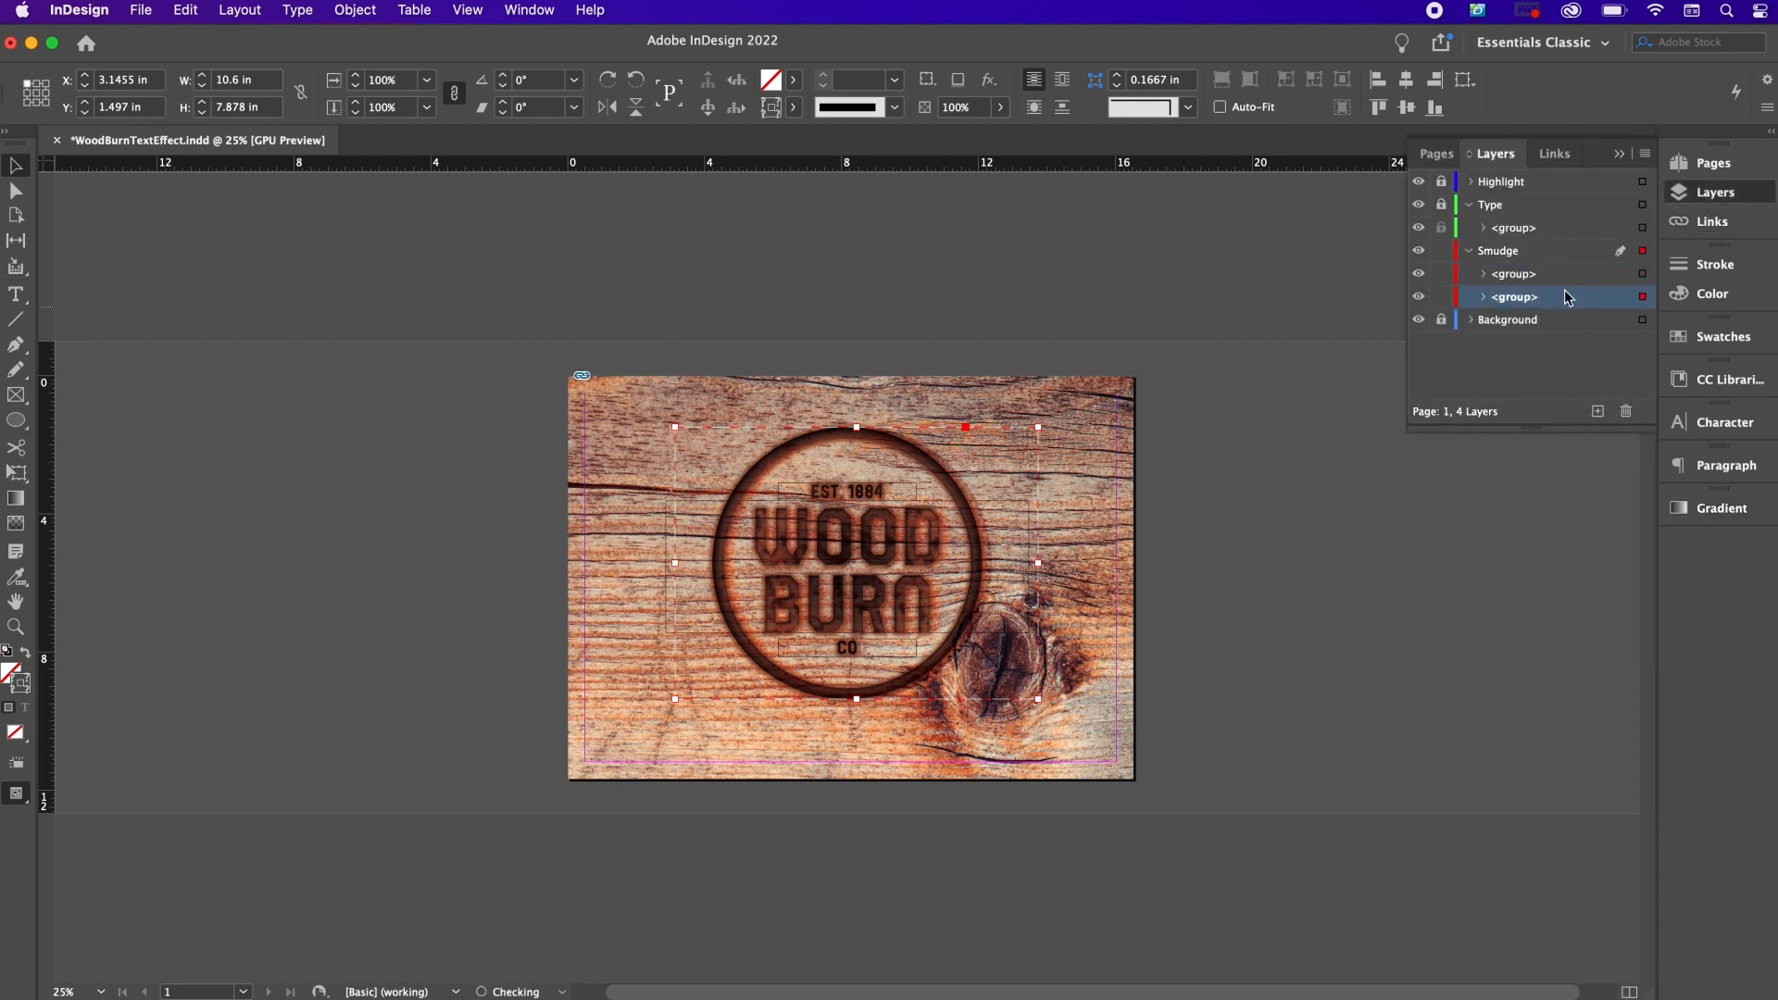
Step: Unlock the Highlight layer, move the duplicated logo group from Smudge into it, and lock the Smudge layer
{"action": "left_click", "coordinate": [1441, 182]}
{"action": "mouse_move", "coordinate": [1569, 306]}
{"action": "left_mouse_down"}
{"action": "mouse_move", "coordinate": [1509, 283]}
{"action": "mouse_move", "coordinate": [1493, 197]}
{"action": "left_mouse_up"}
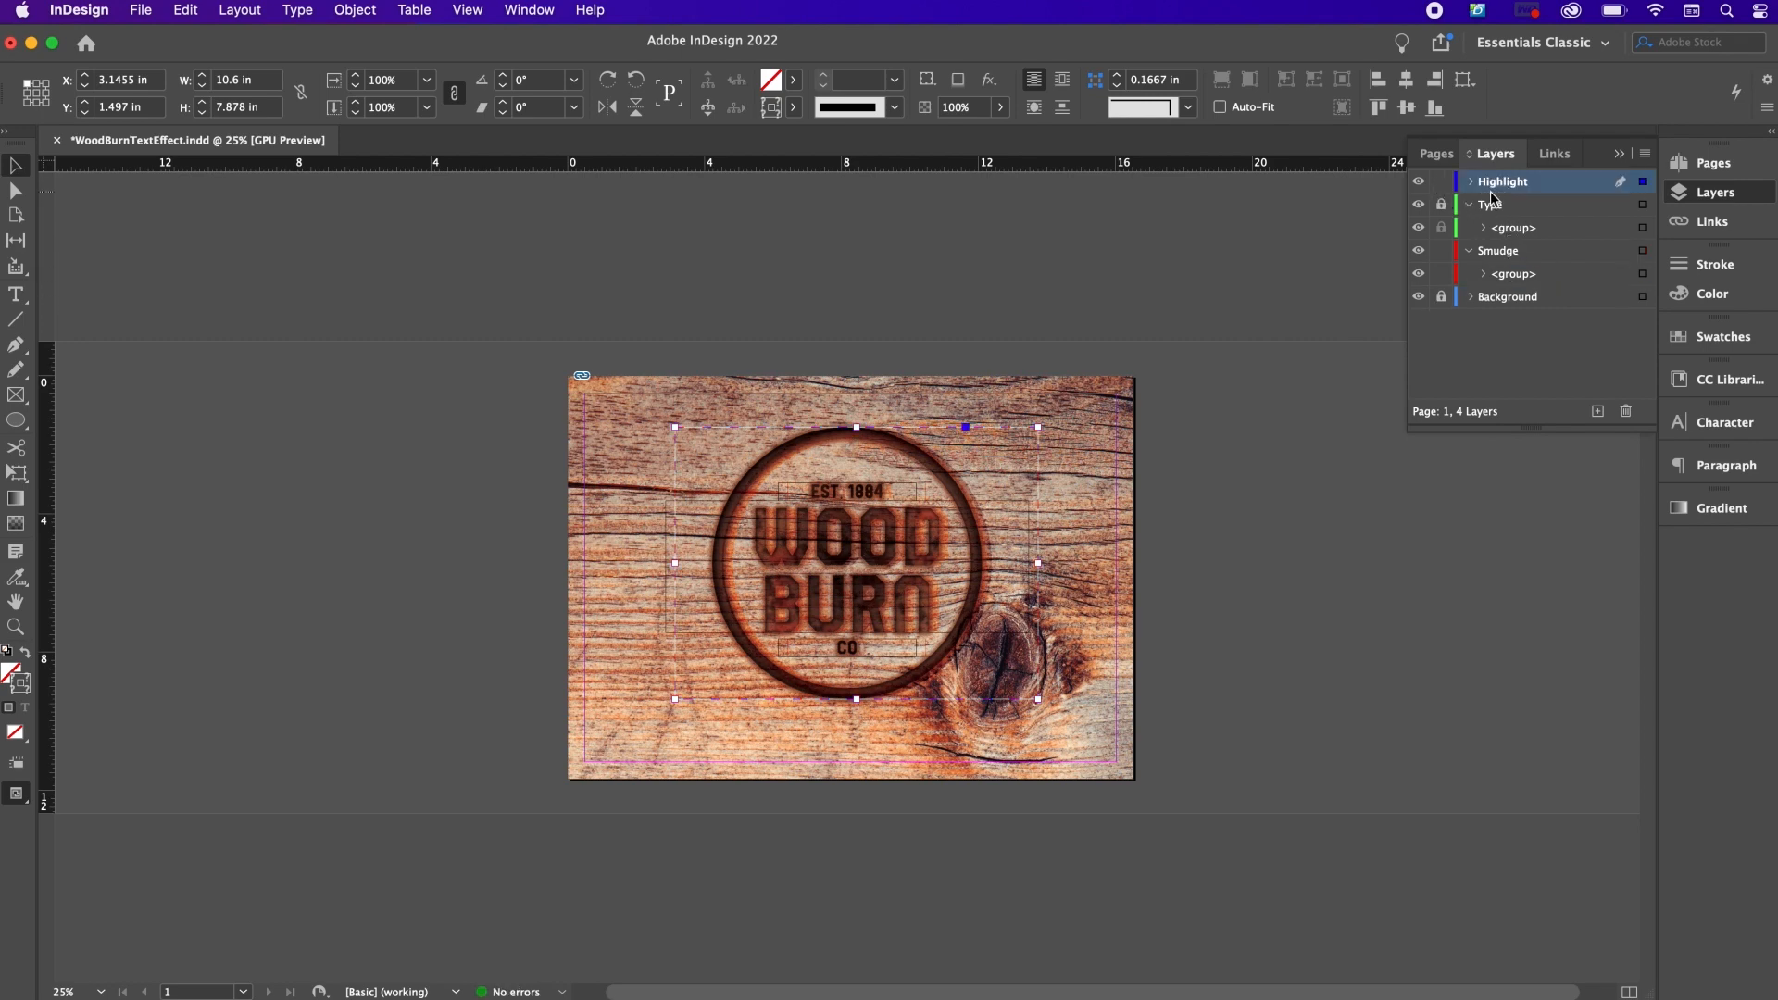
{"action": "left_click", "coordinate": [1441, 251]}
{"action": "left_click", "coordinate": [1471, 251]}
{"action": "left_click", "coordinate": [1471, 181]}
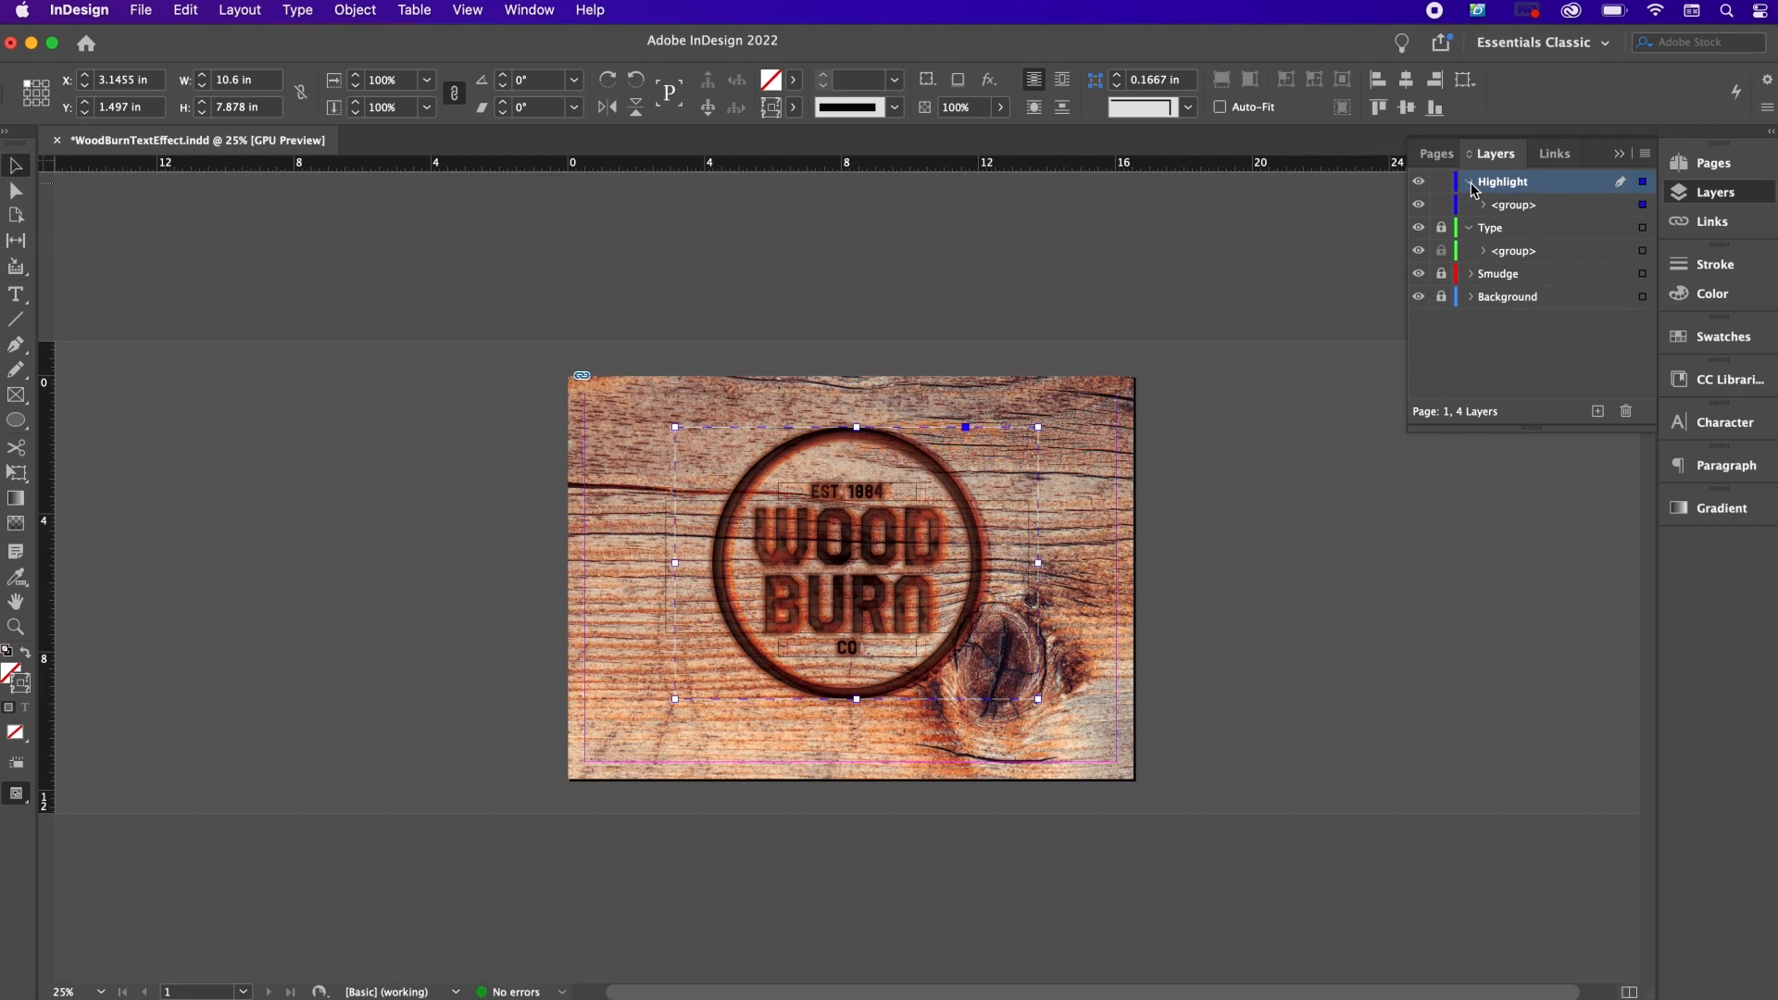
Step: Set the Highlight logo group's blending mode to Screen at 31% opacity and deselect it
{"action": "left_click", "coordinate": [1503, 207]}
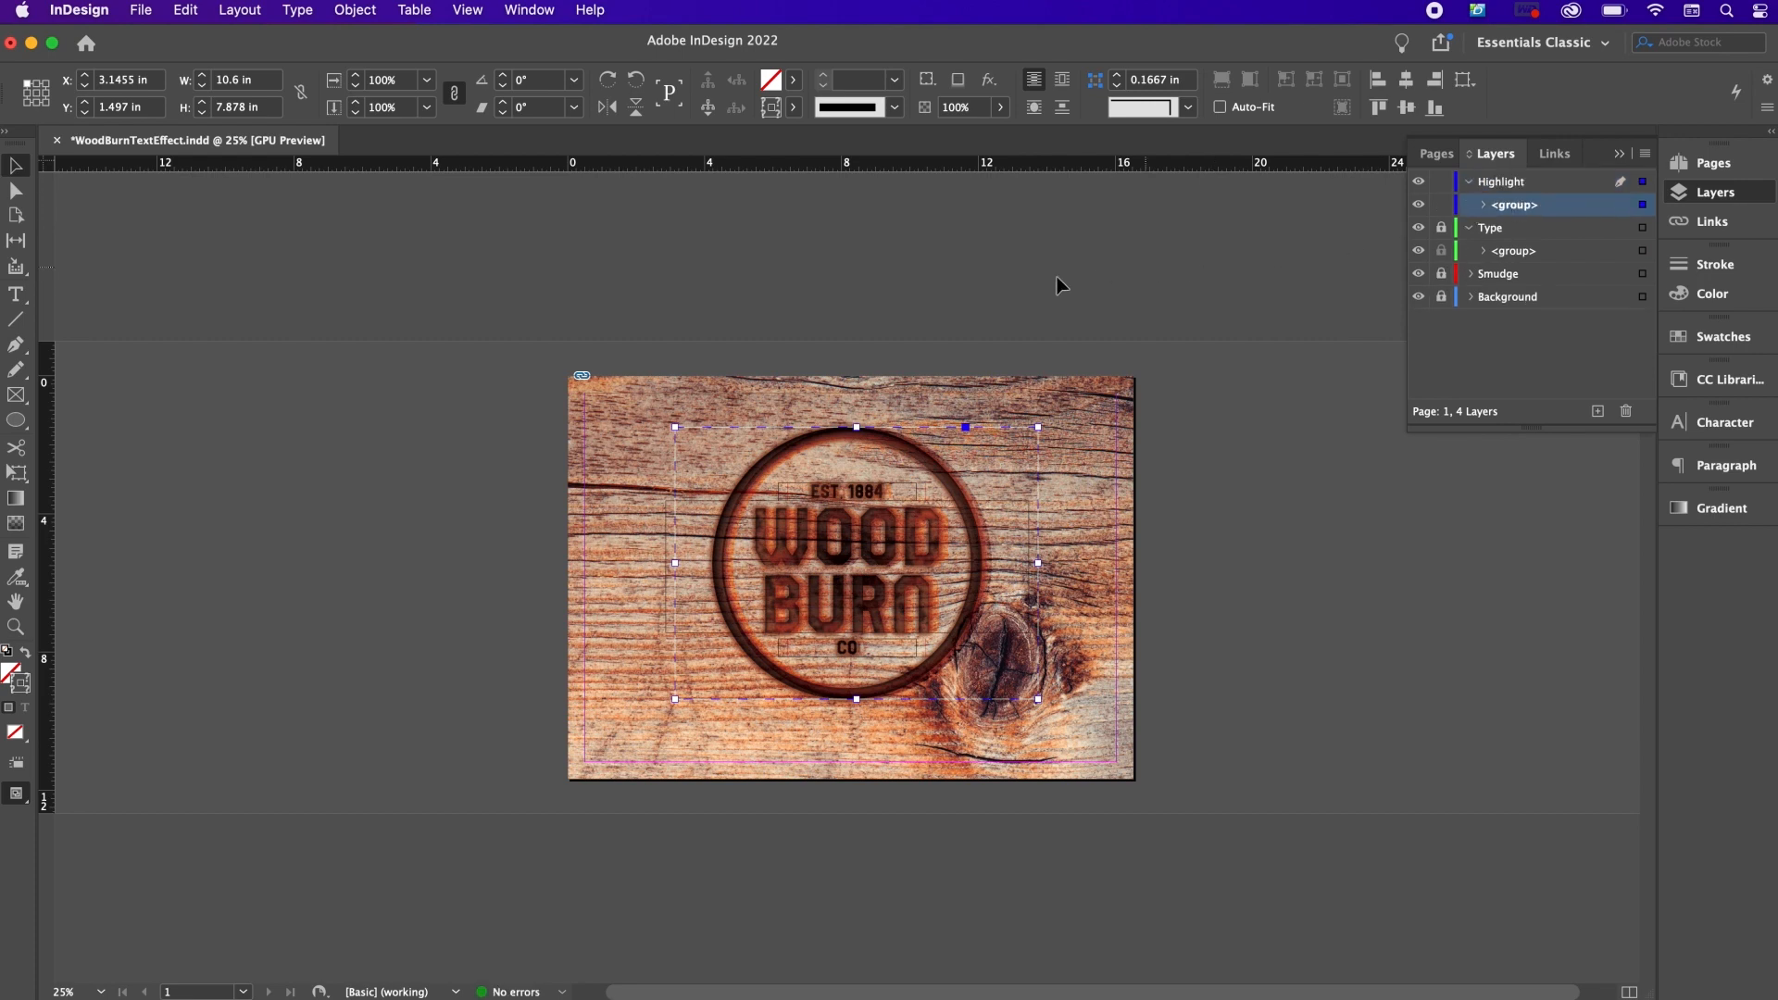
{"action": "left_click", "coordinate": [372, 12]}
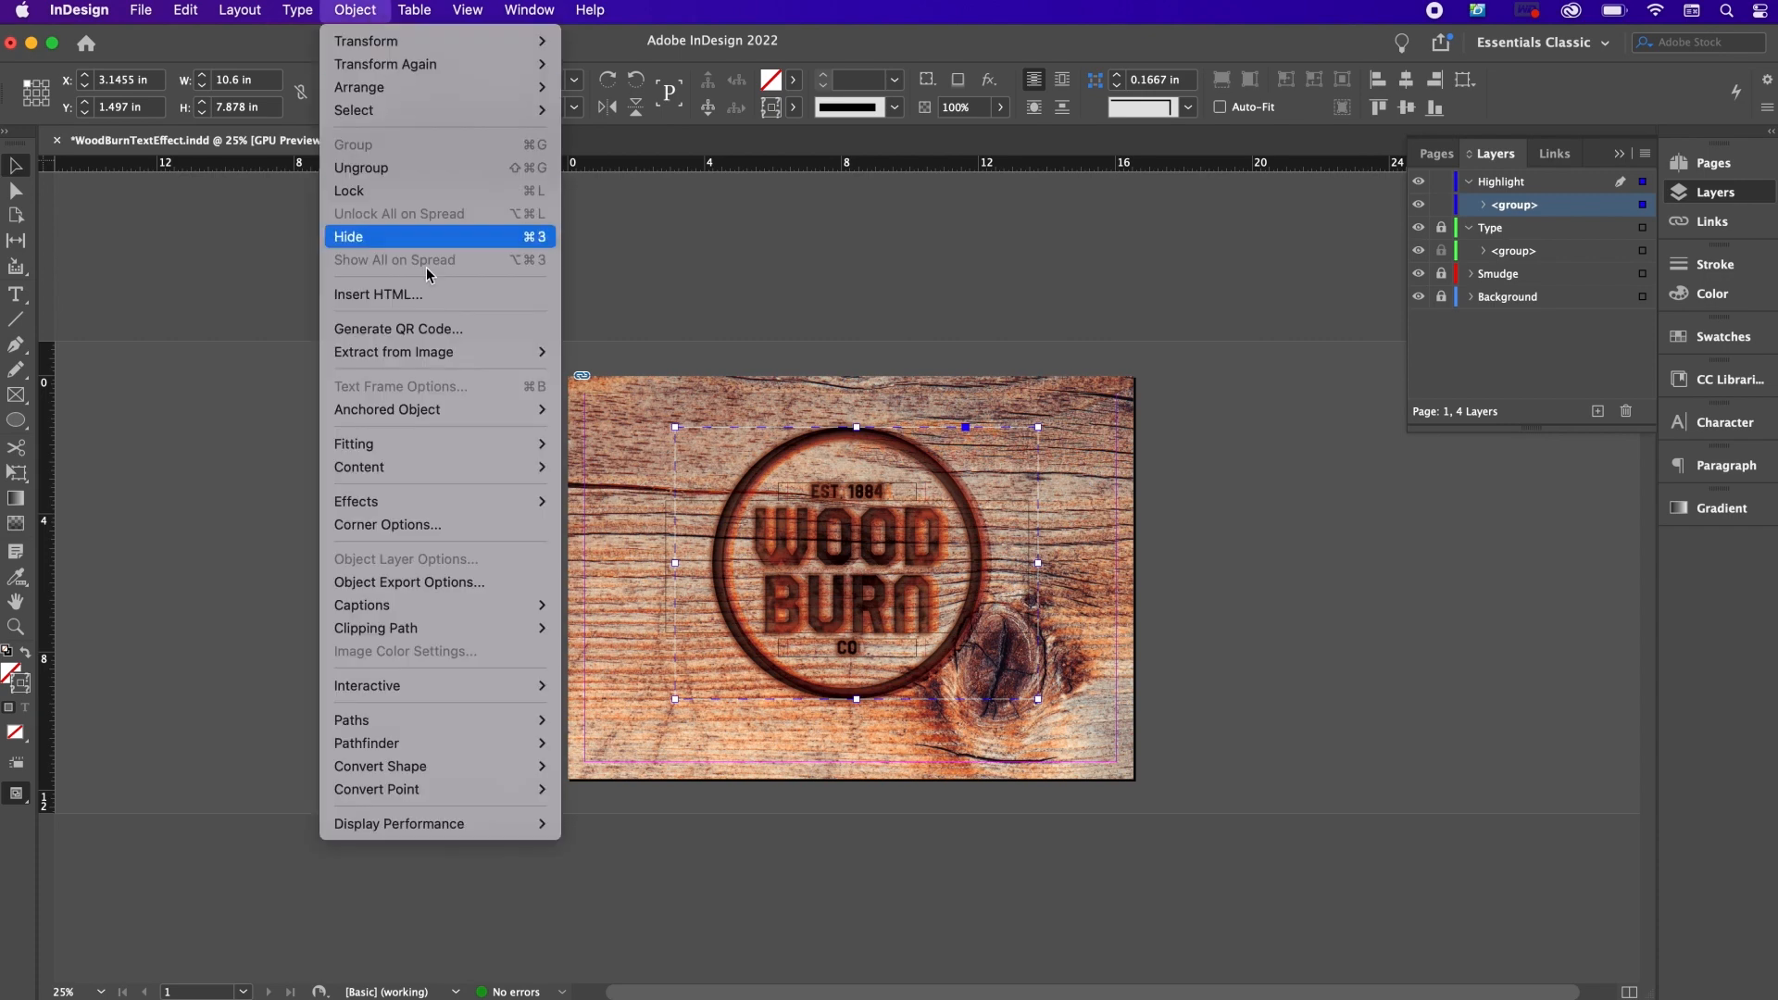
{"action": "mouse_move", "coordinate": [514, 504]}
{"action": "left_click", "coordinate": [613, 514]}
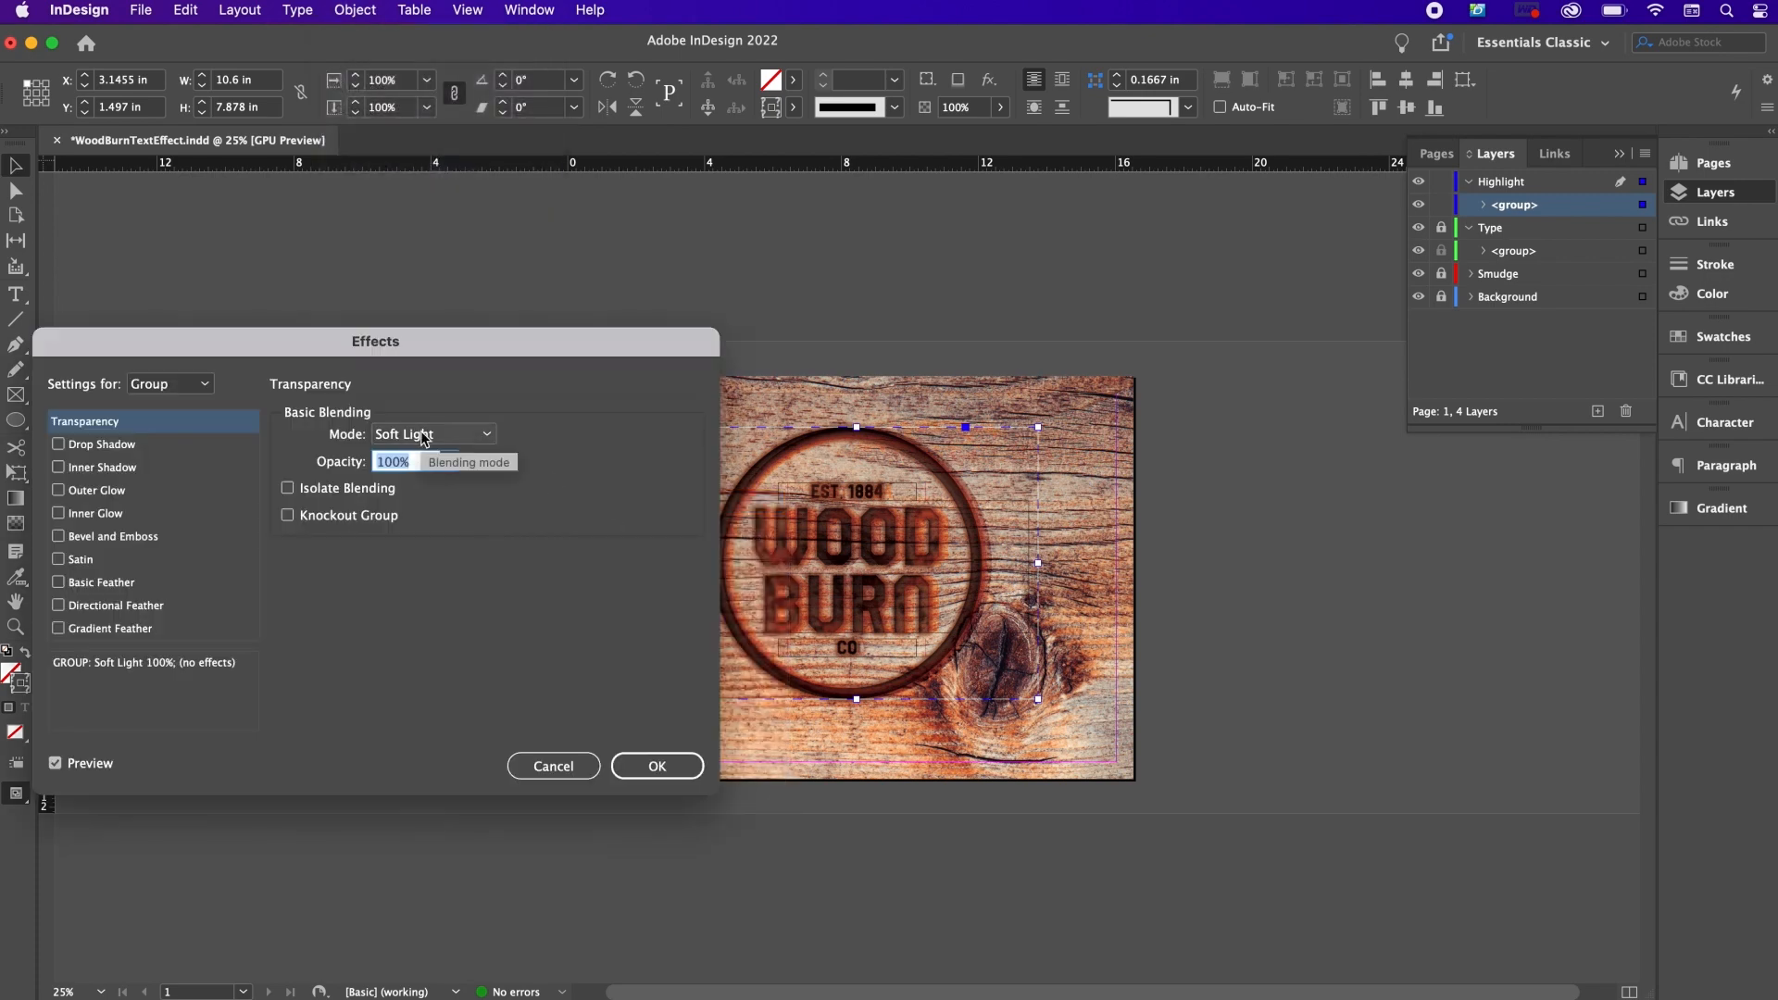
{"action": "left_click", "coordinate": [423, 435]}
{"action": "left_click", "coordinate": [418, 510]}
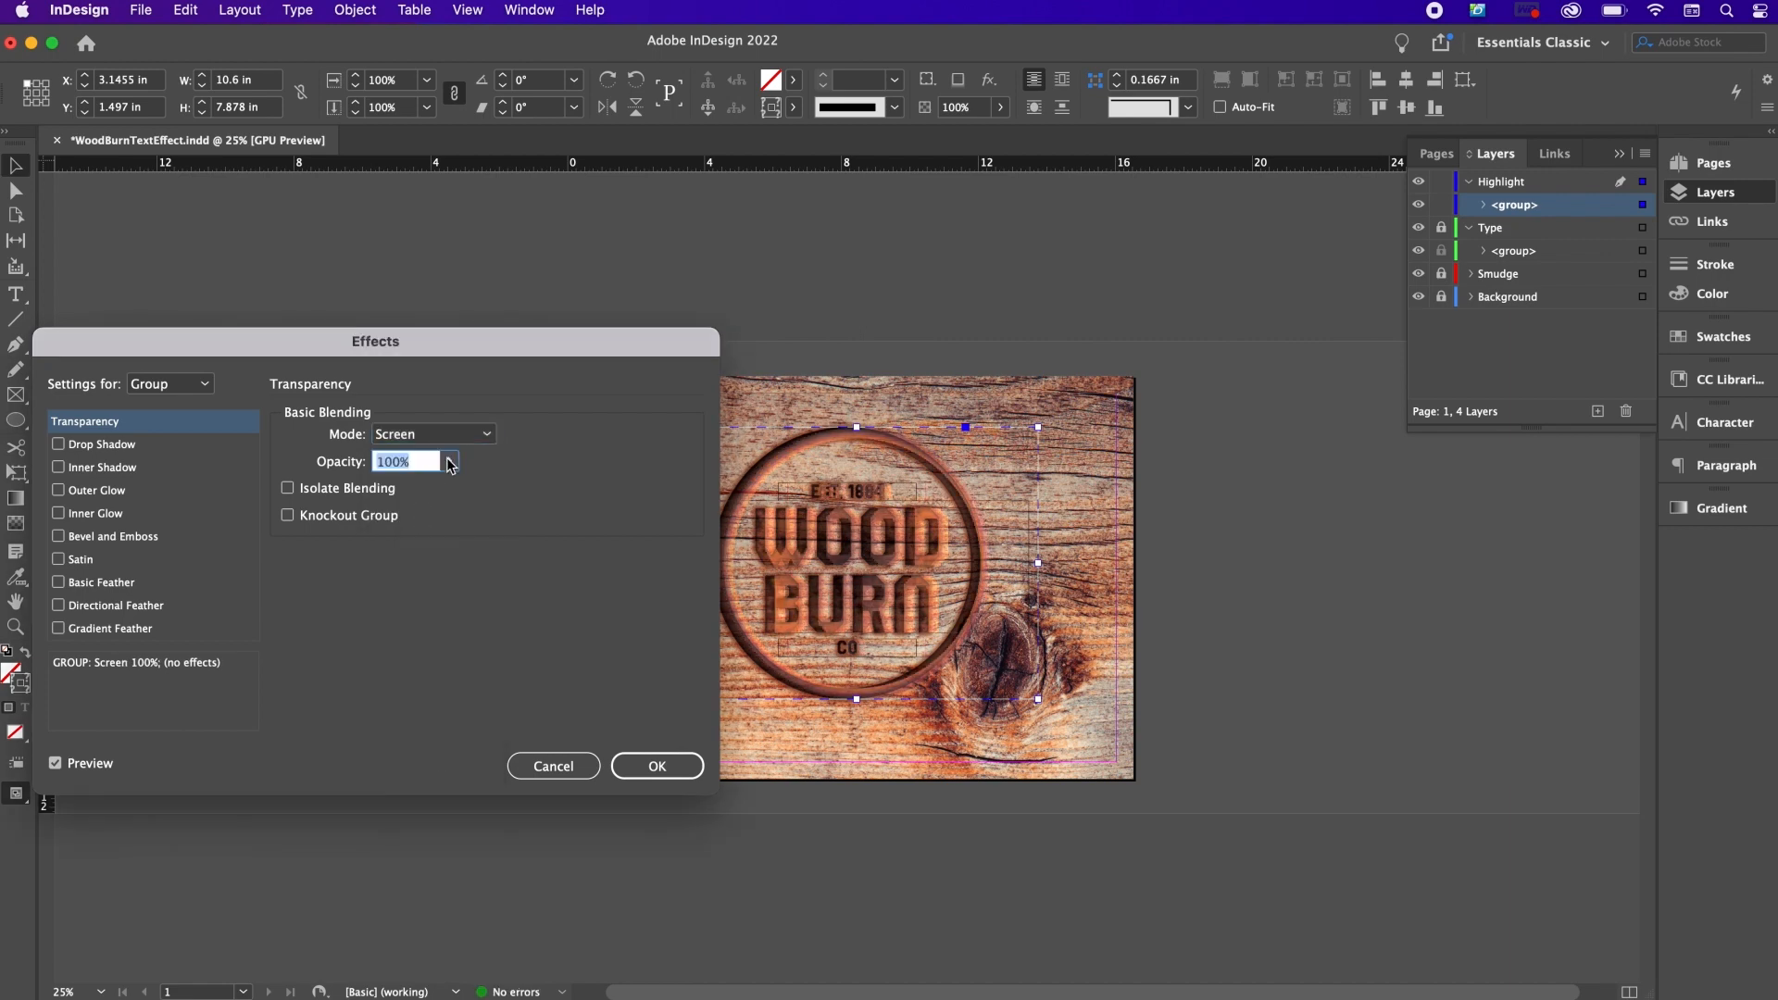
{"action": "left_click", "coordinate": [449, 462]}
{"action": "left_click_drag", "start_coordinate": [452, 488], "coordinate": [377, 492]}
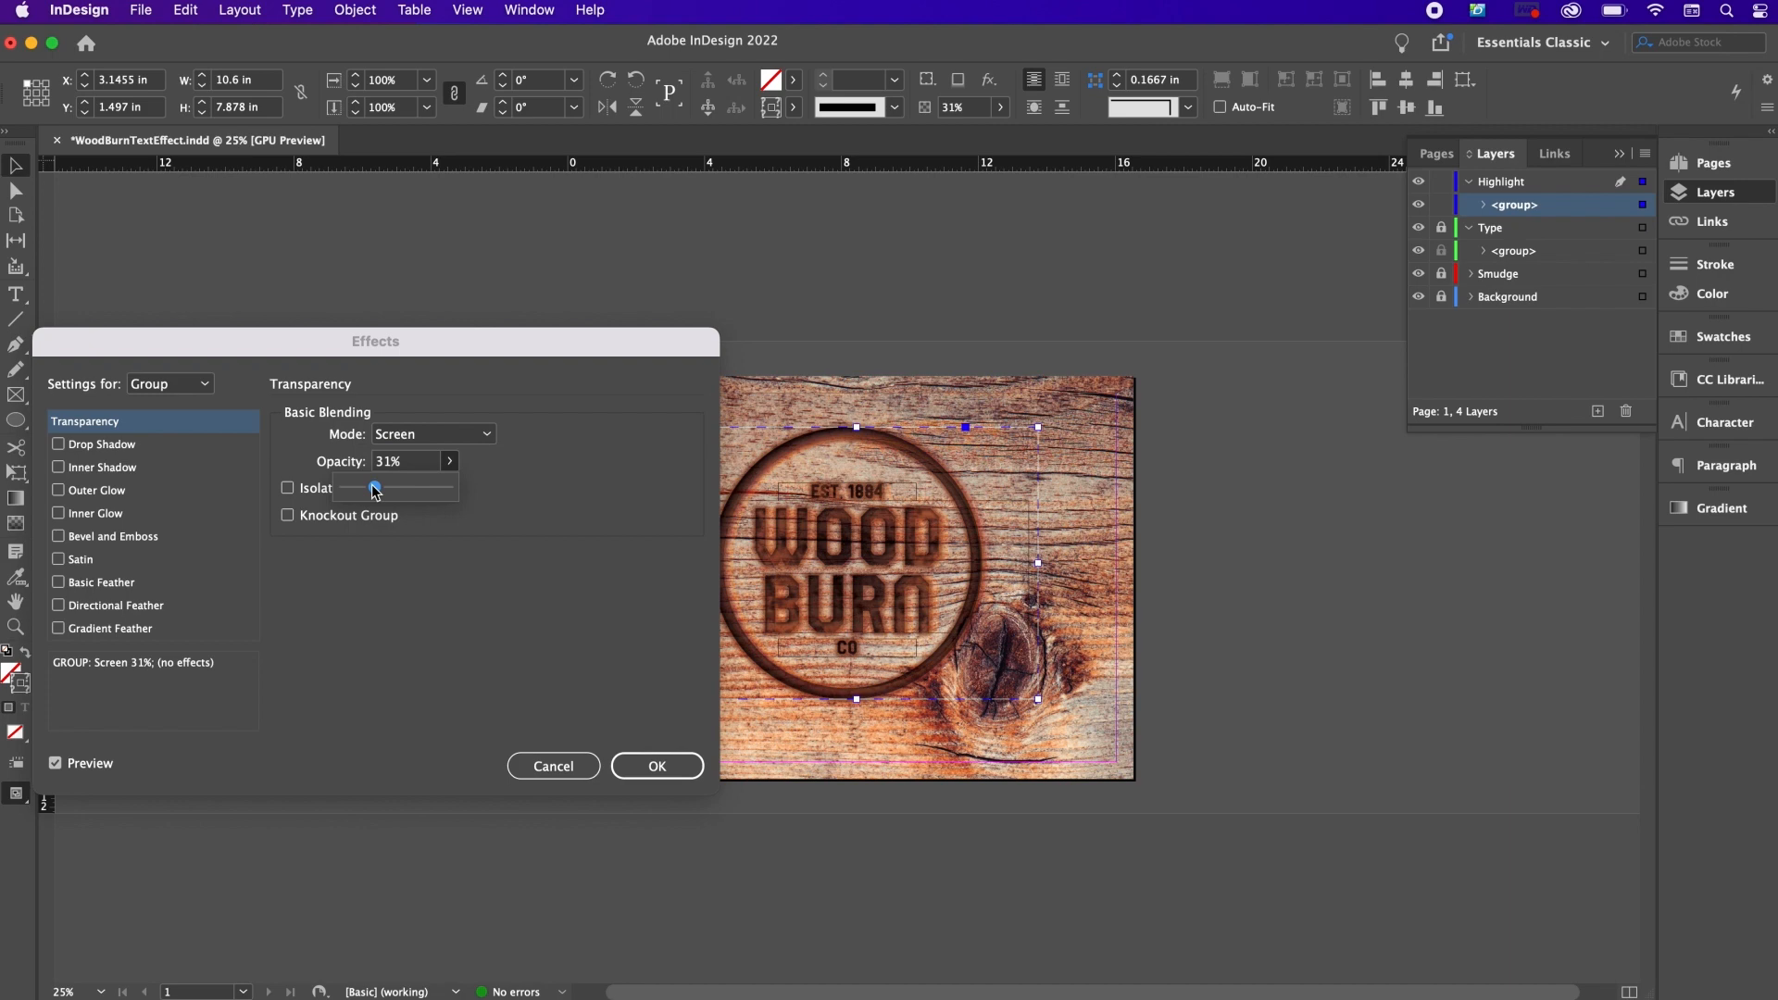
{"action": "left_click", "coordinate": [649, 773]}
{"action": "left_click", "coordinate": [984, 641]}
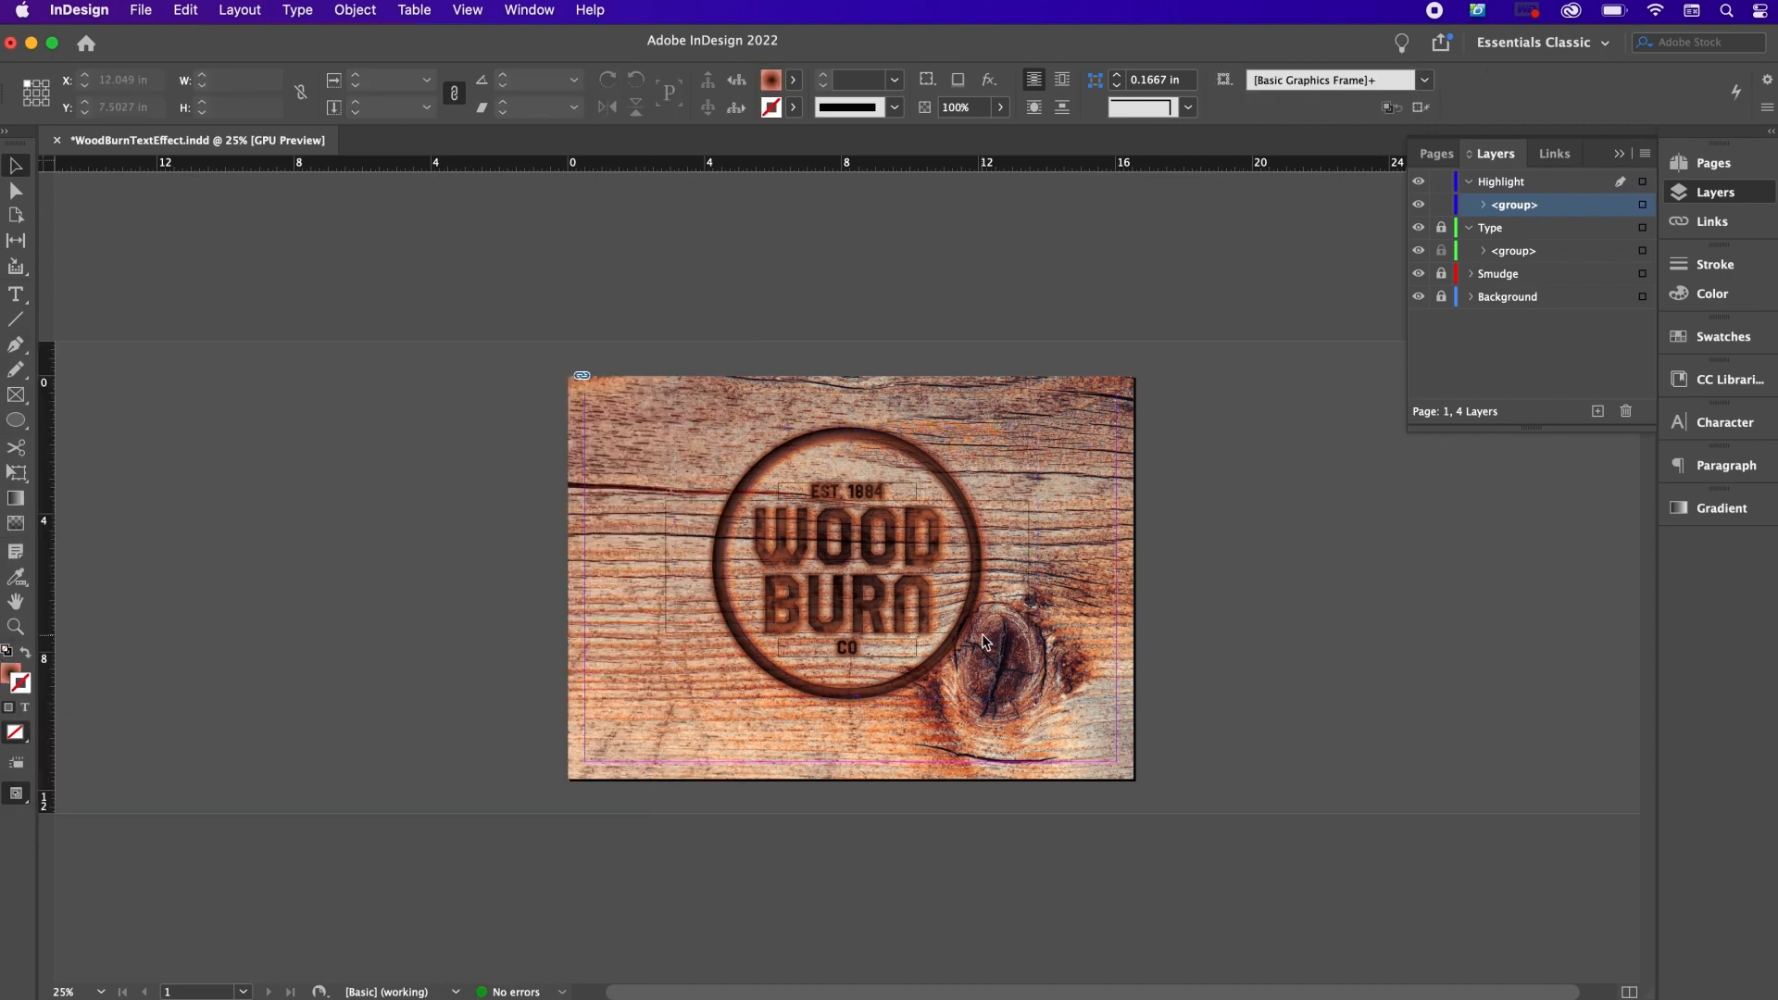
Step: Inspect the burnt logo at 50% magnification with the layer list collapsed out of the way
{"action": "key", "text": "super+equal"}
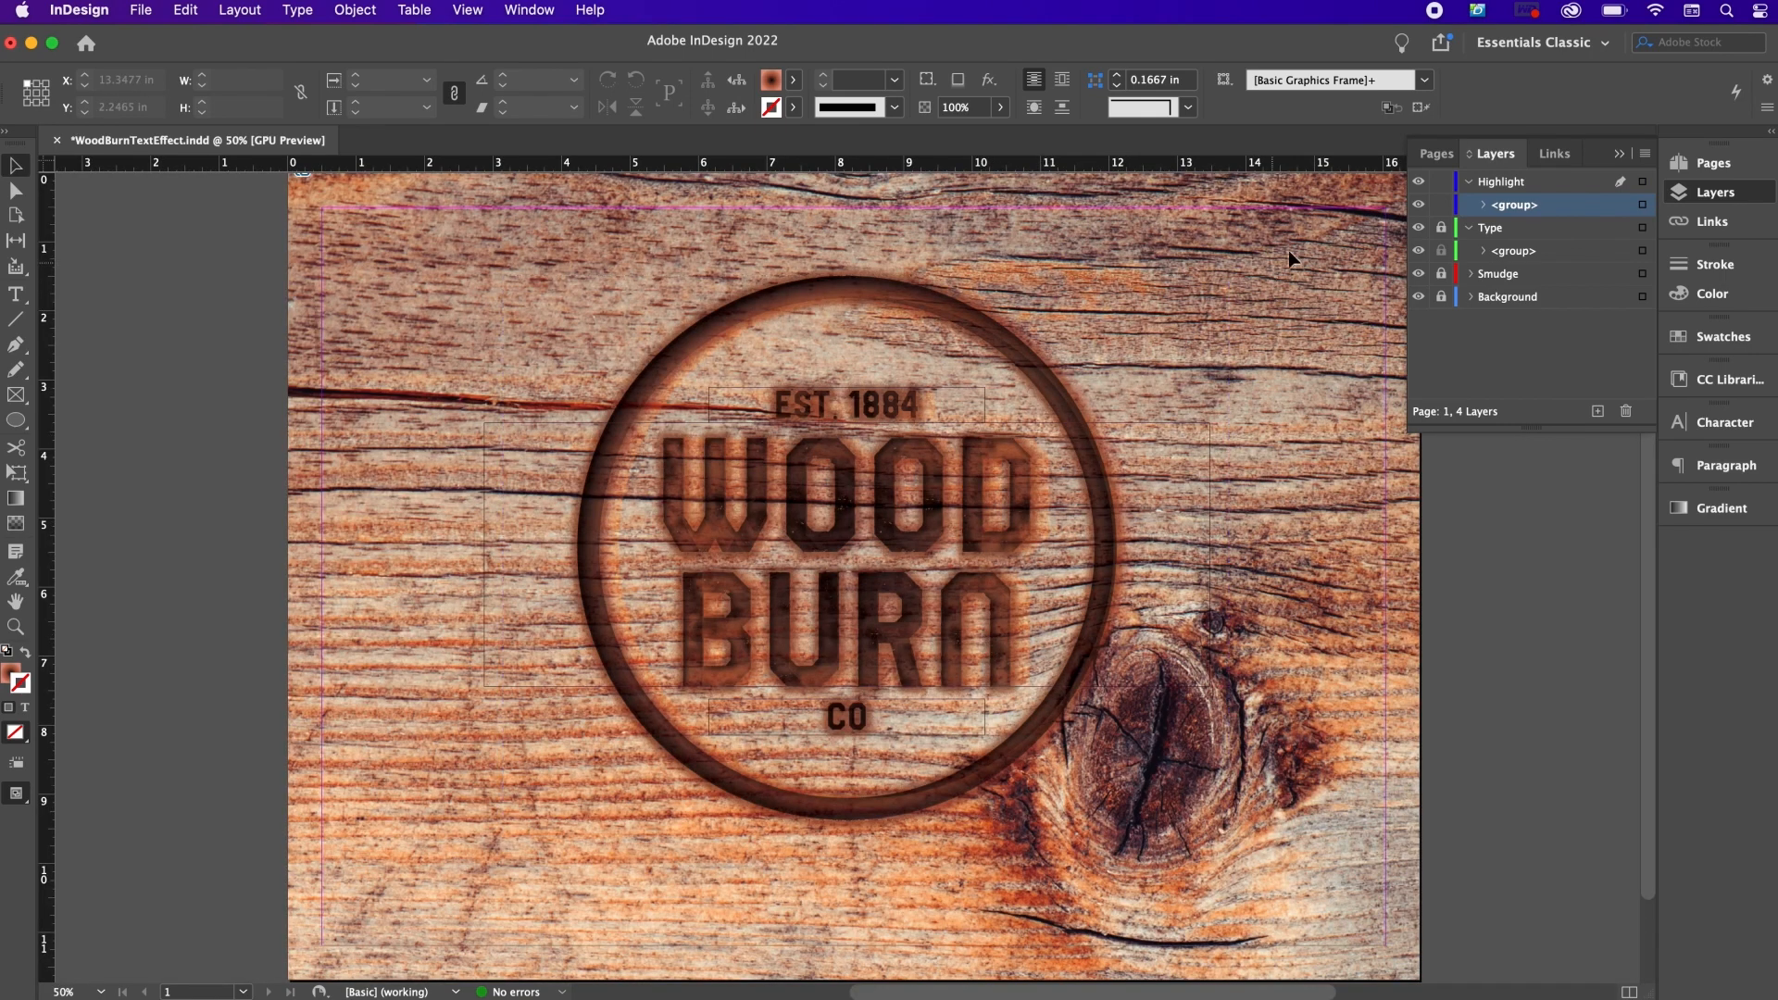
{"action": "left_click", "coordinate": [1469, 182]}
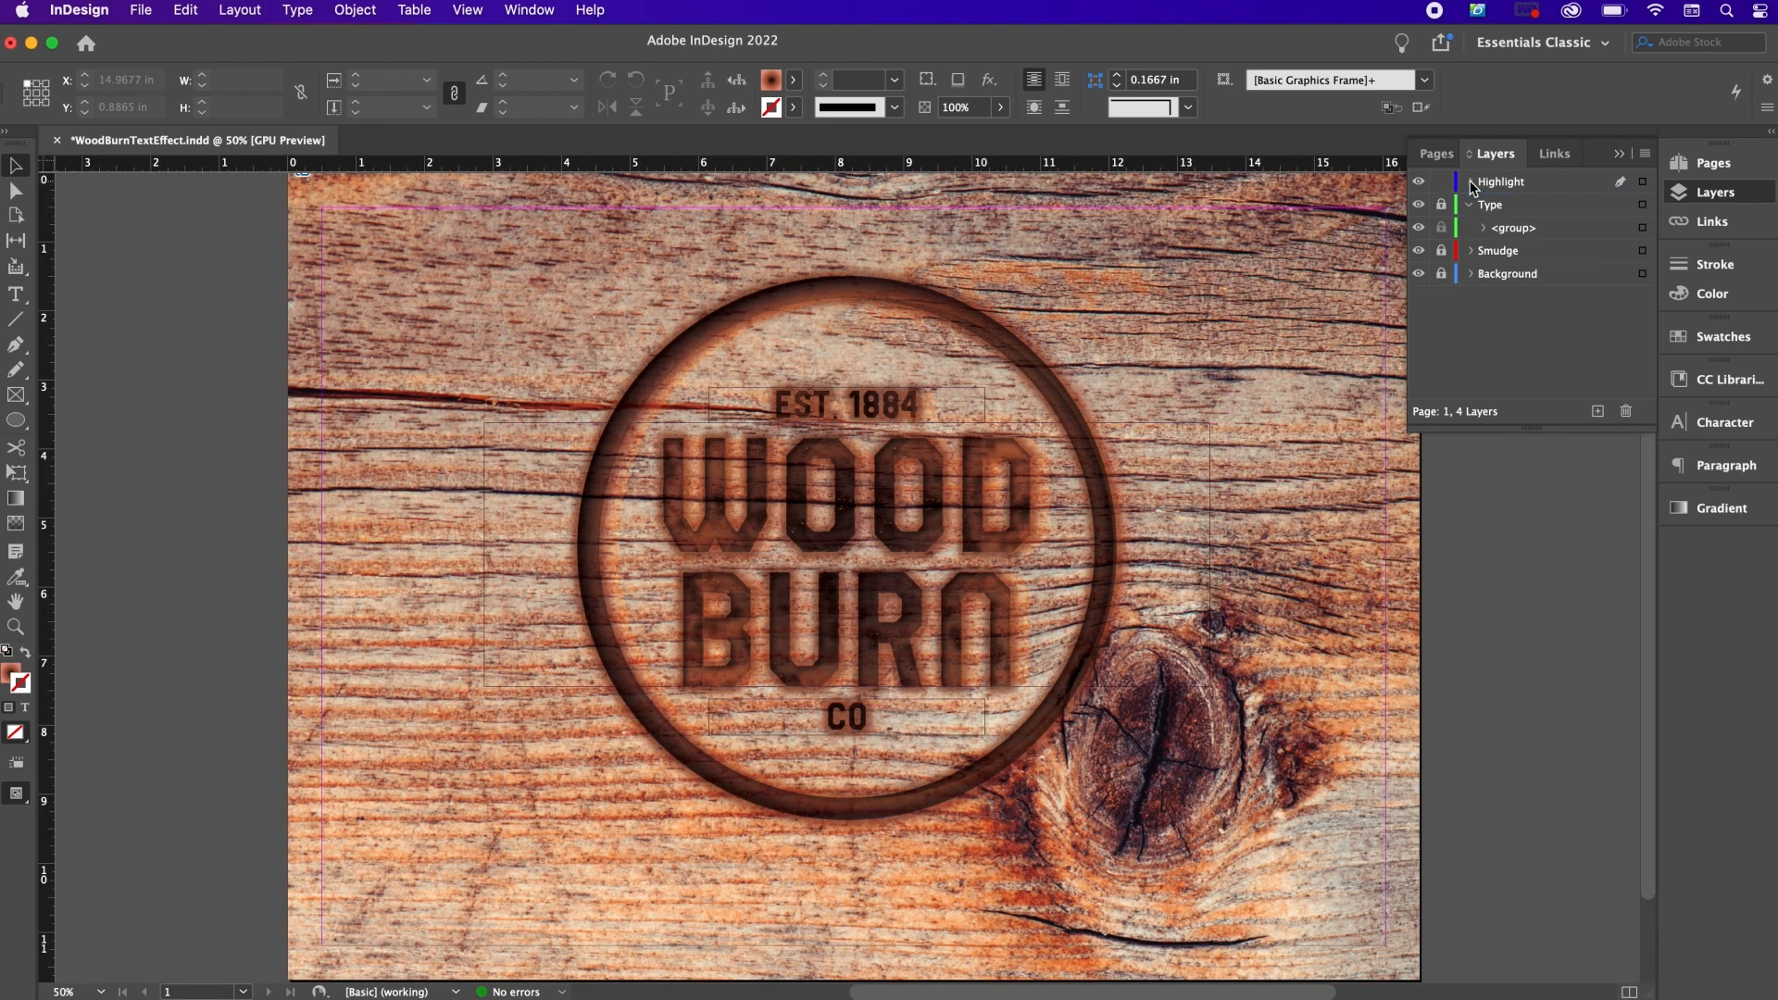
{"action": "left_click", "coordinate": [1620, 153]}
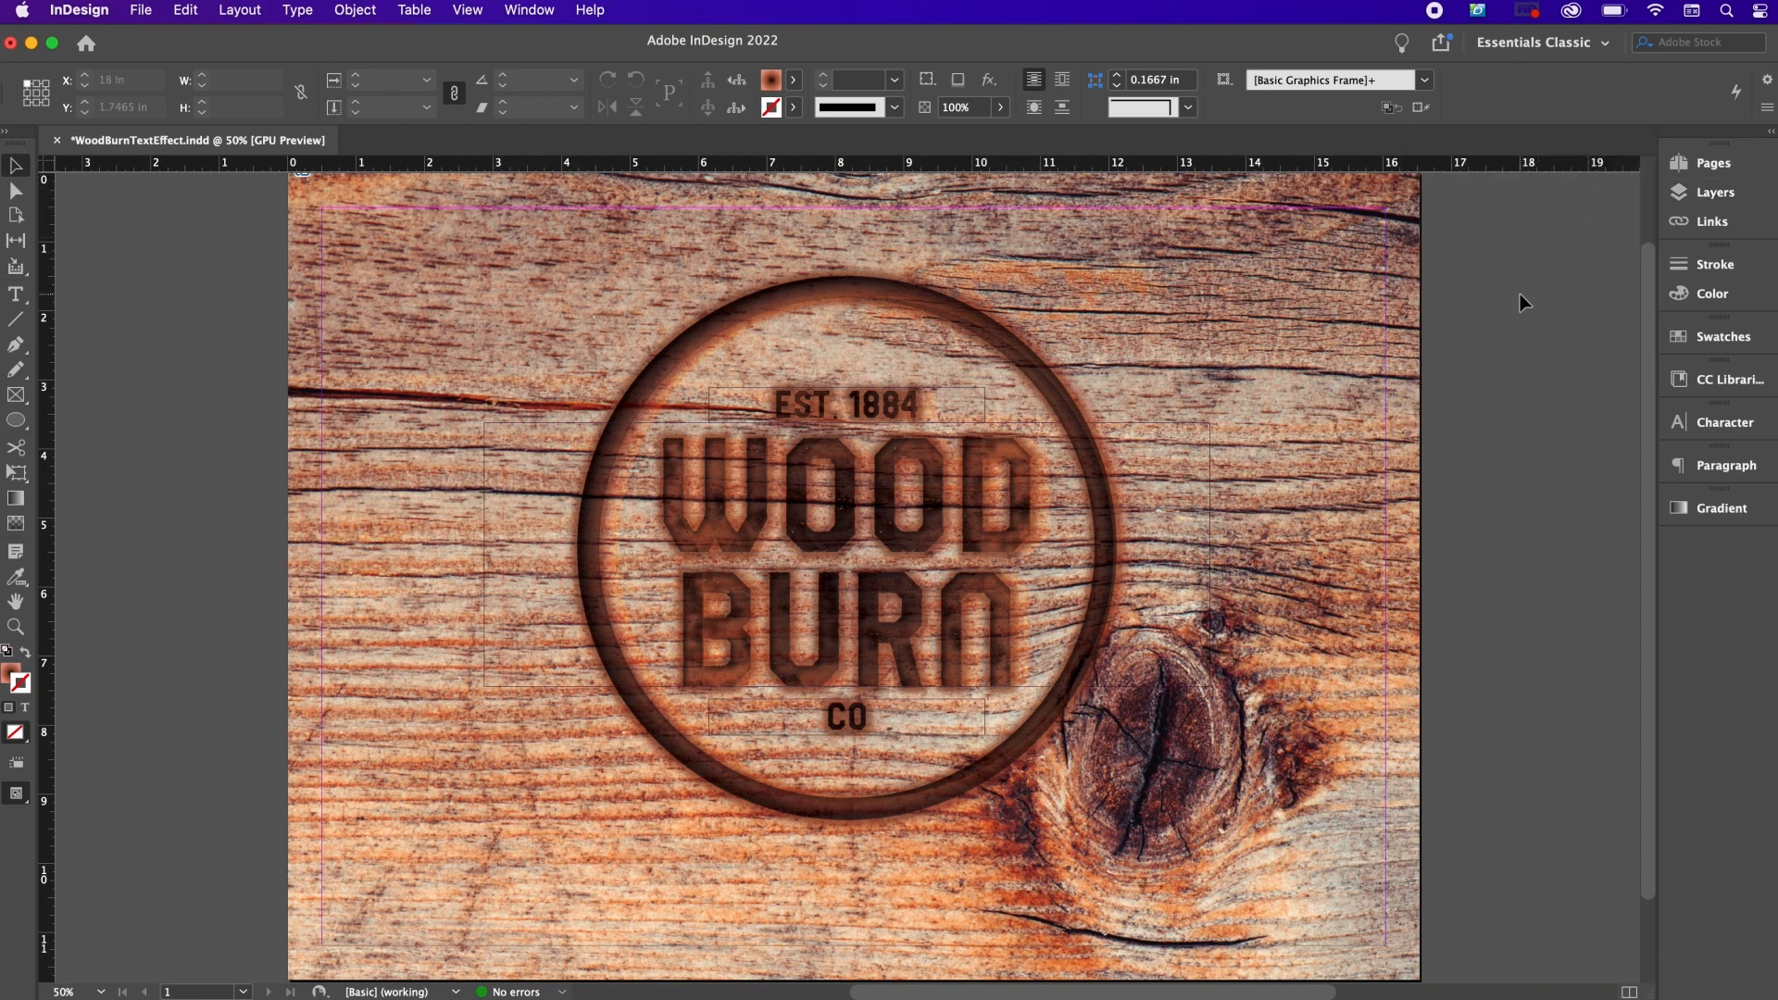